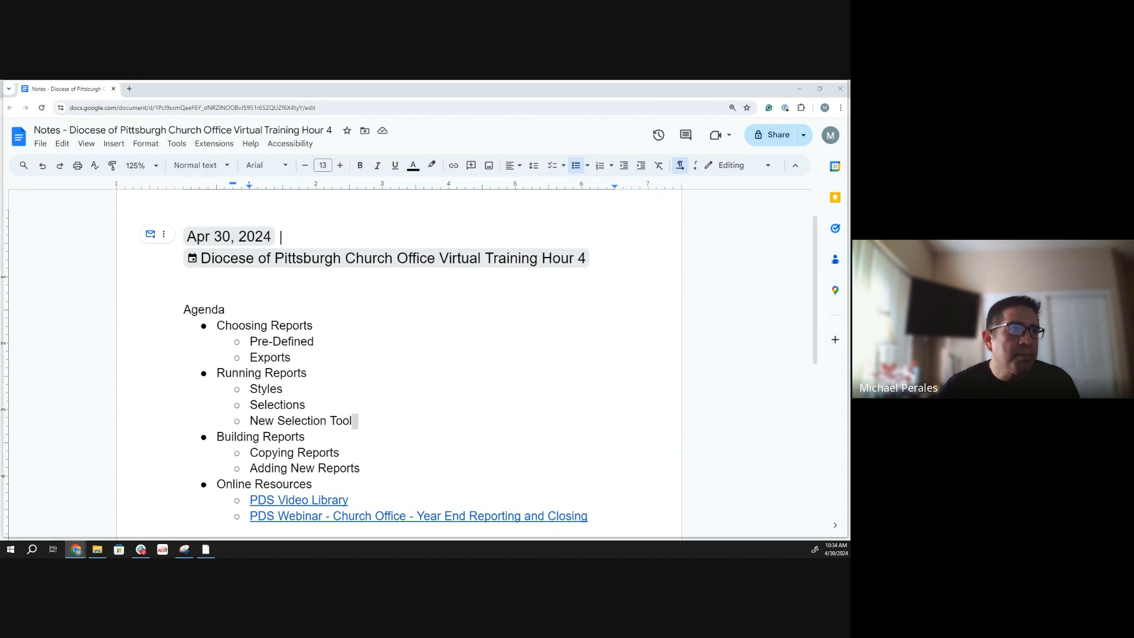
- Switch to the Parish Data System Church Office program and open the list of all reports
key("alt+Tab")
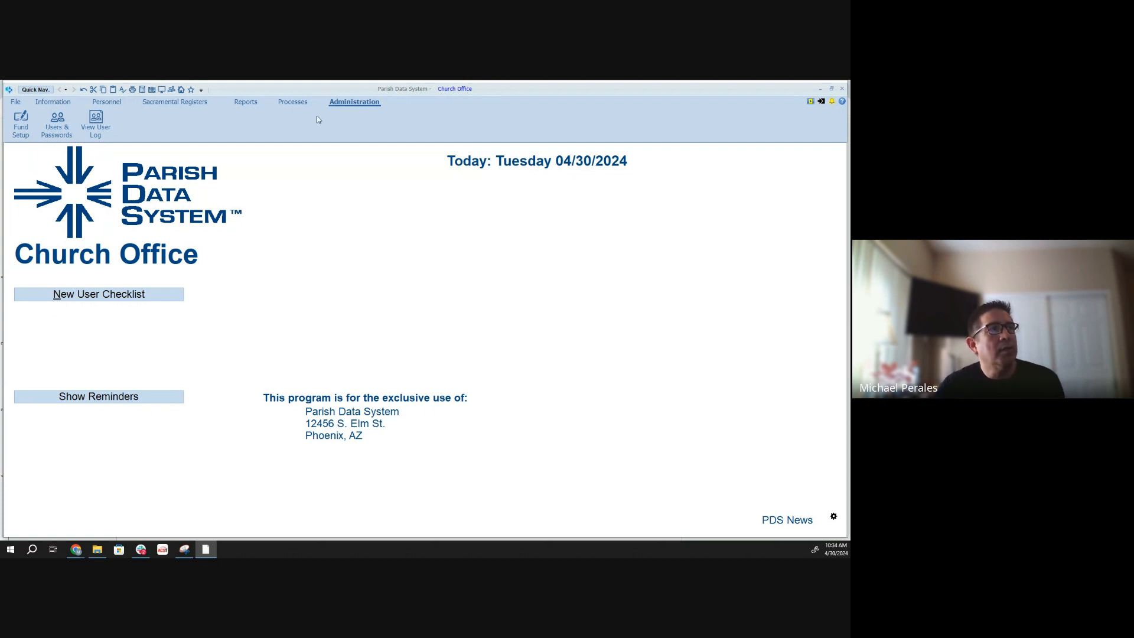
left_click(243, 103)
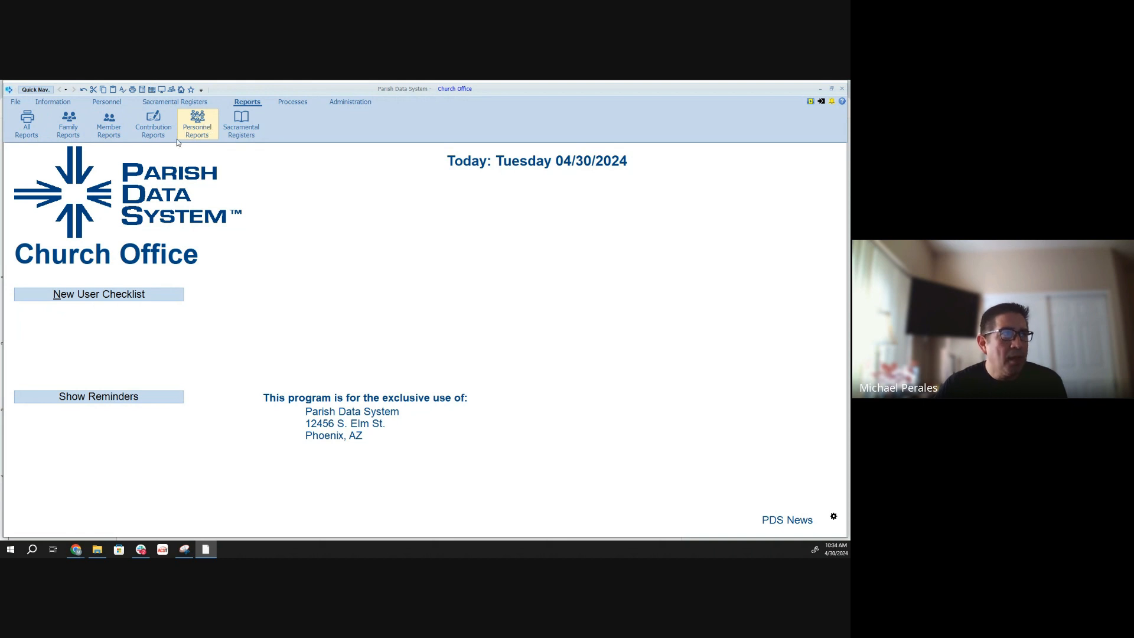
left_click(28, 130)
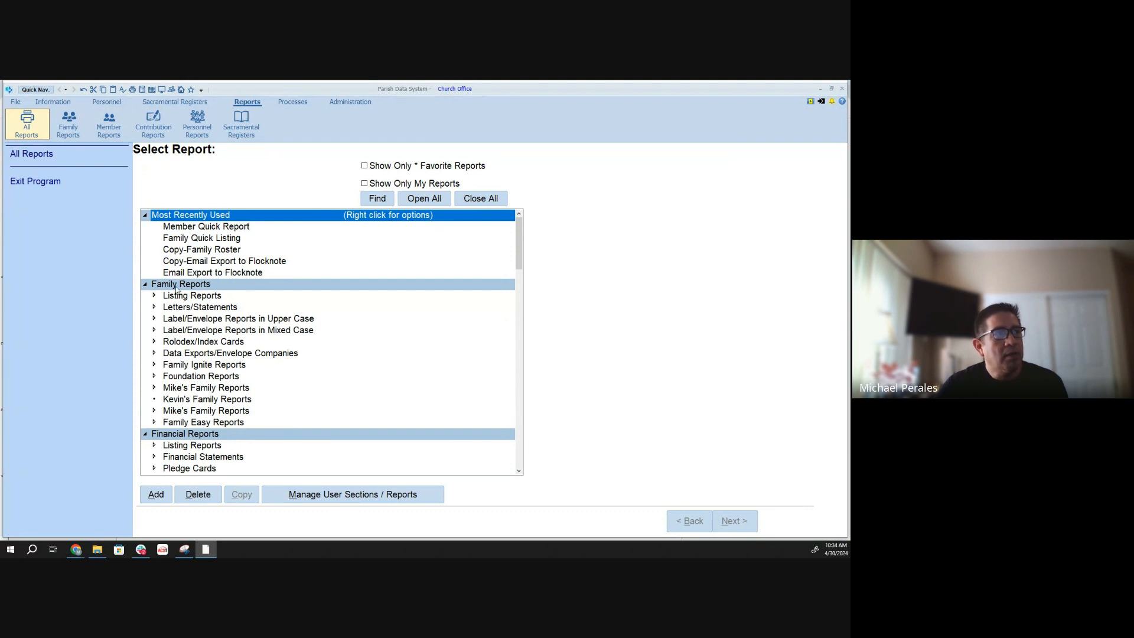
- Select Family Quick Listing among the recently used reports and look through the report categories
key("Down")
key("Down")
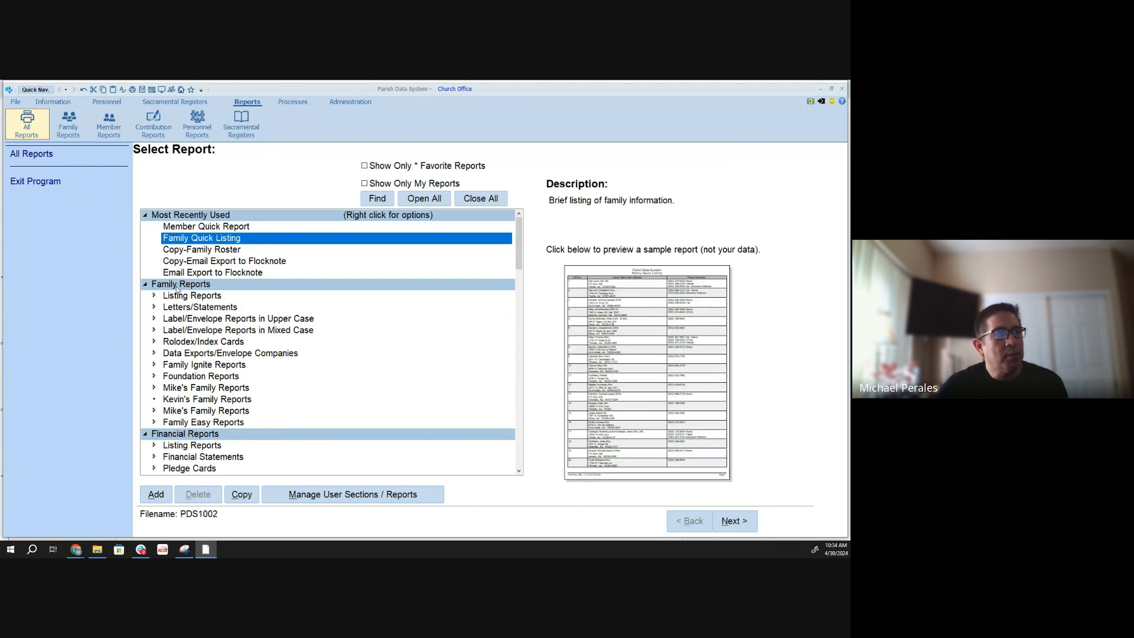
left_click(518, 464)
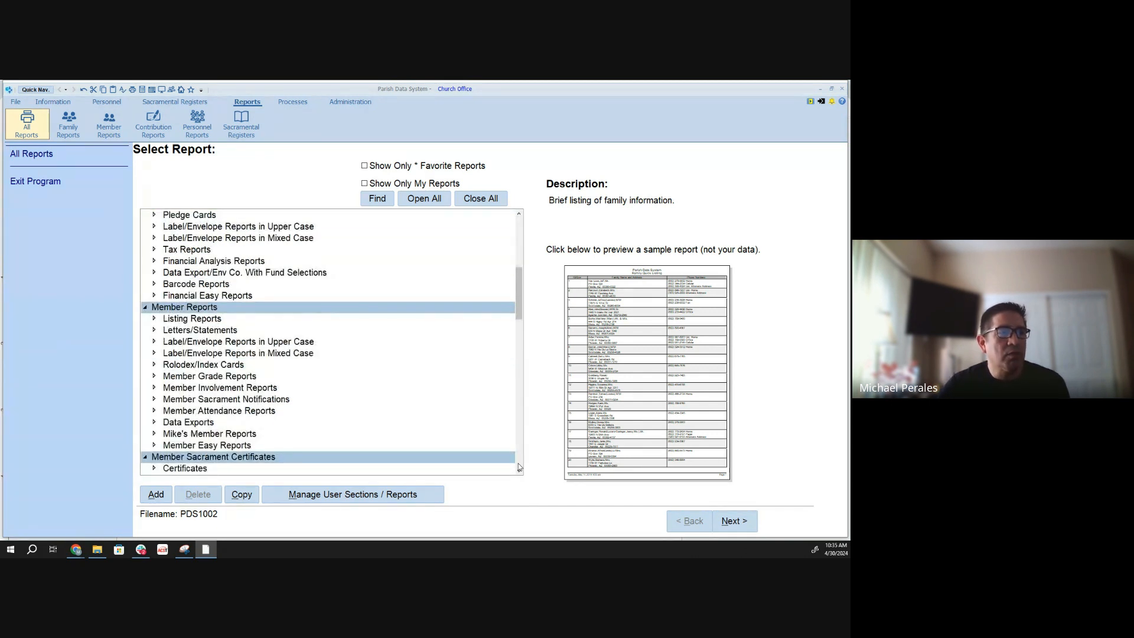
left_click(518, 467)
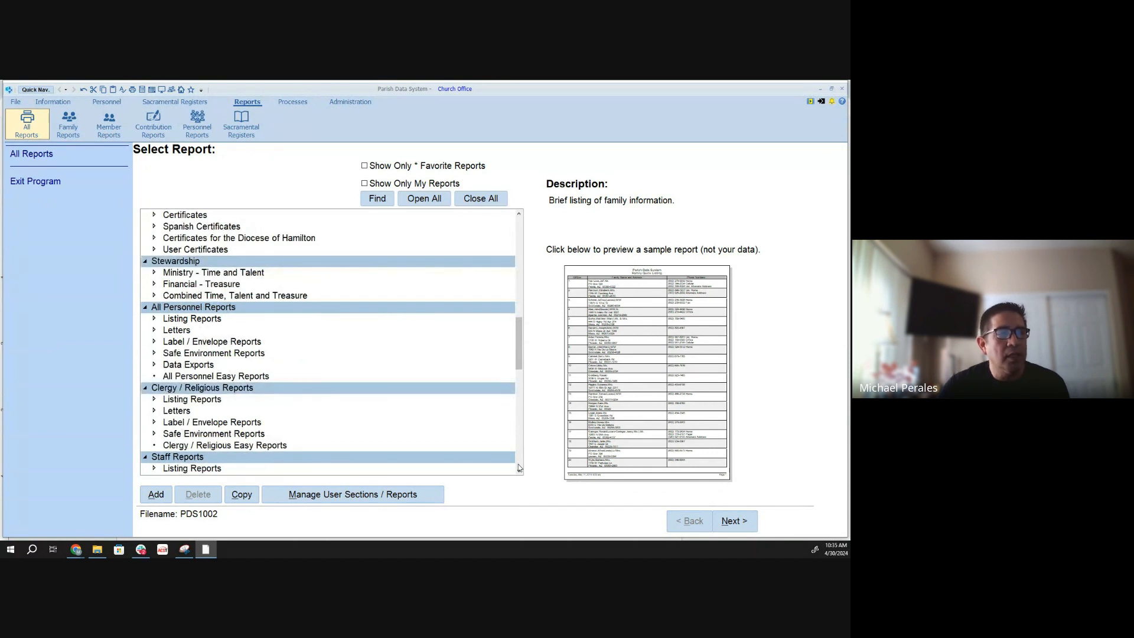
left_click(518, 467)
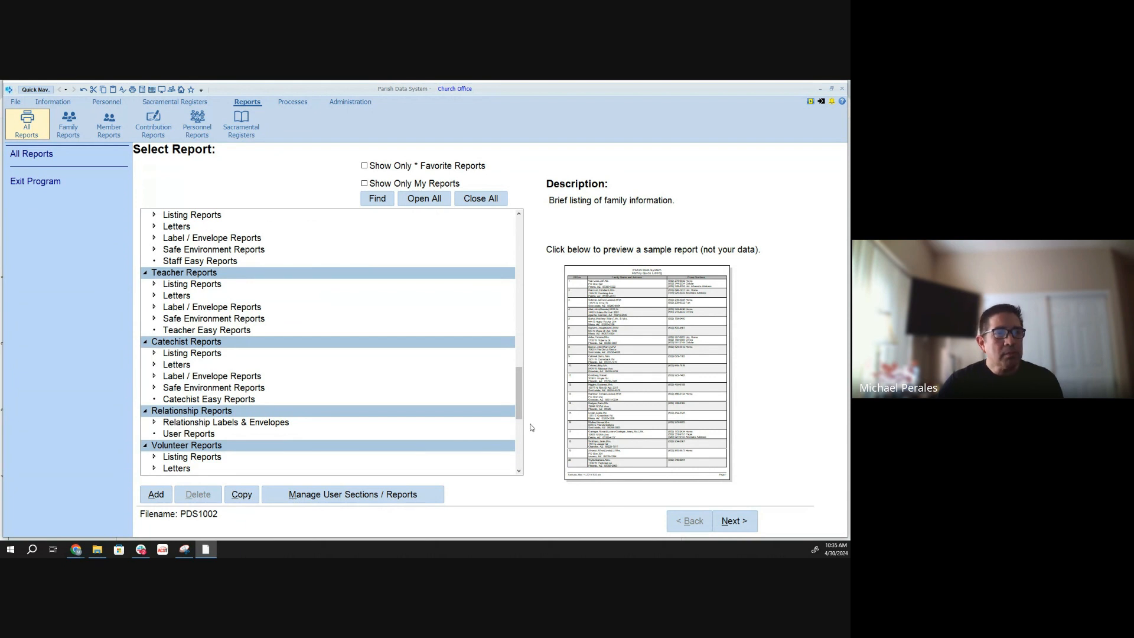
left_click_drag(521, 388, 520, 237)
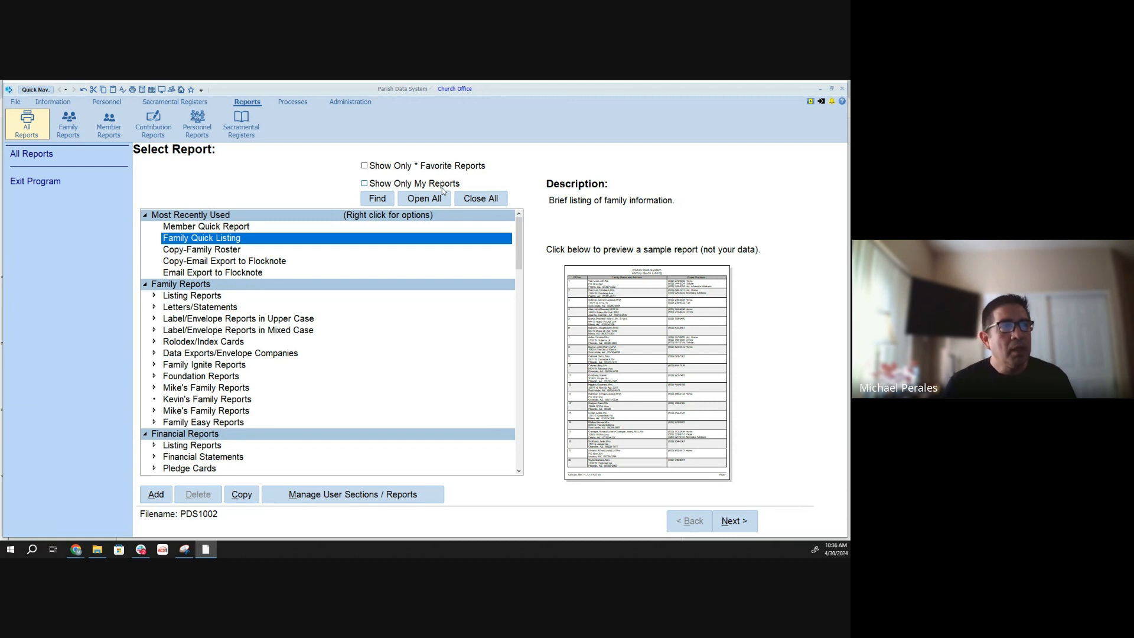
- Search the report list for "member quick" and go to the match under the member listing reports
left_click(378, 199)
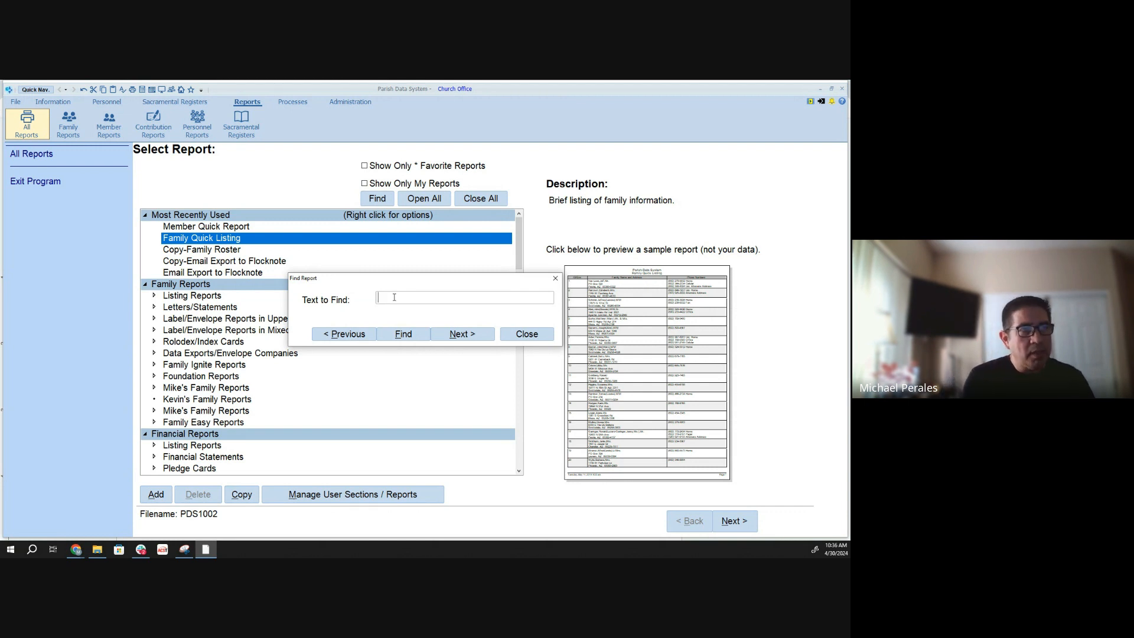
type("m")
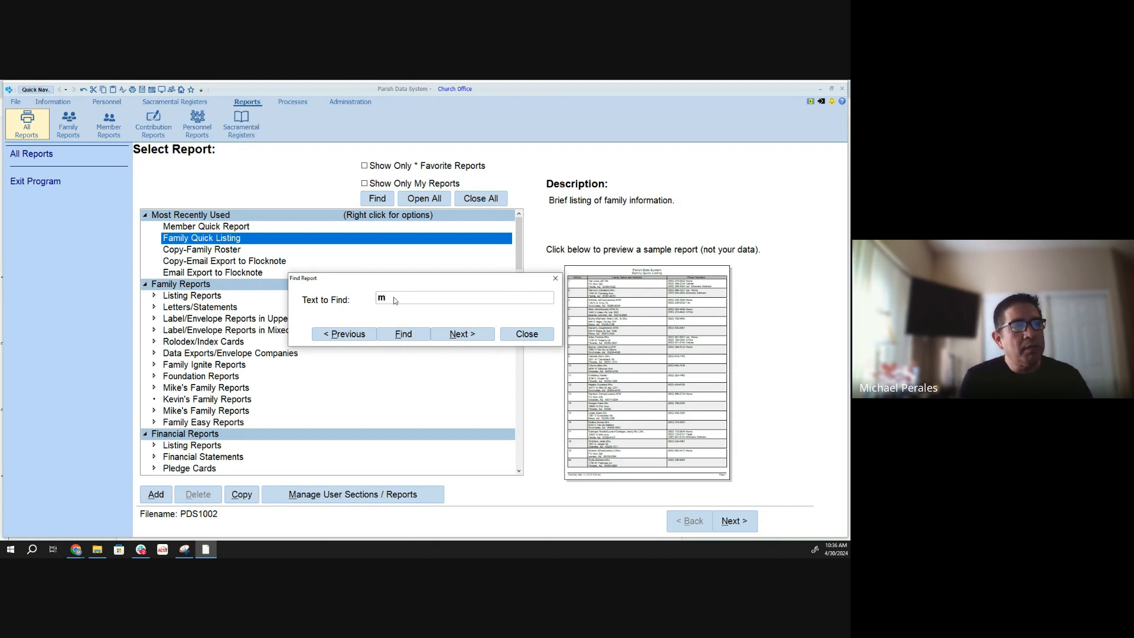
type("ember quick")
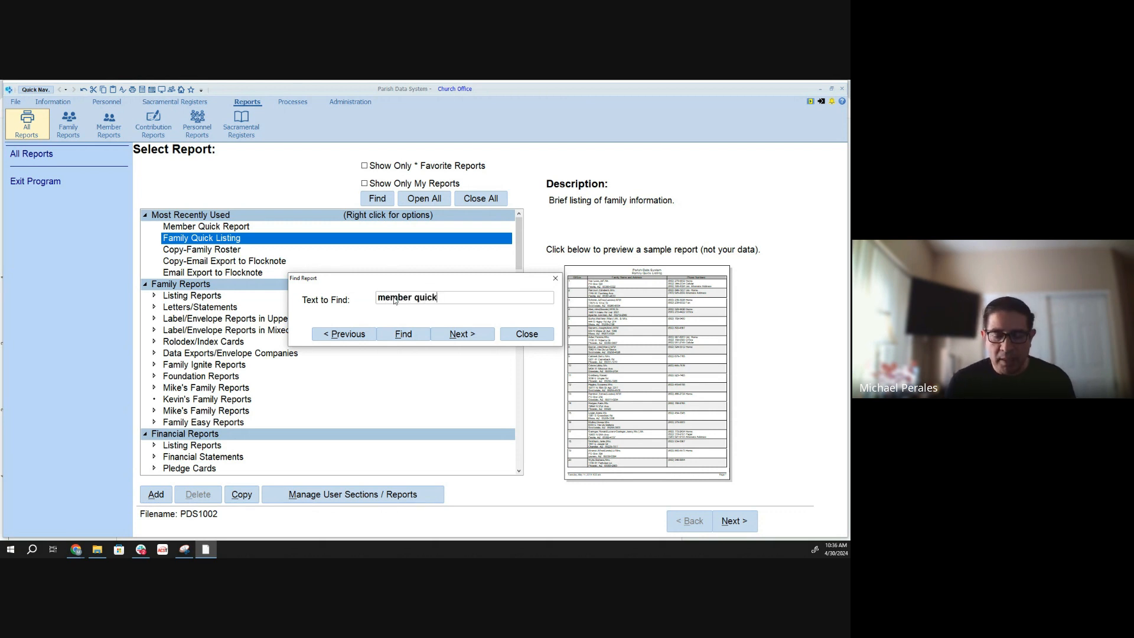
left_click(421, 337)
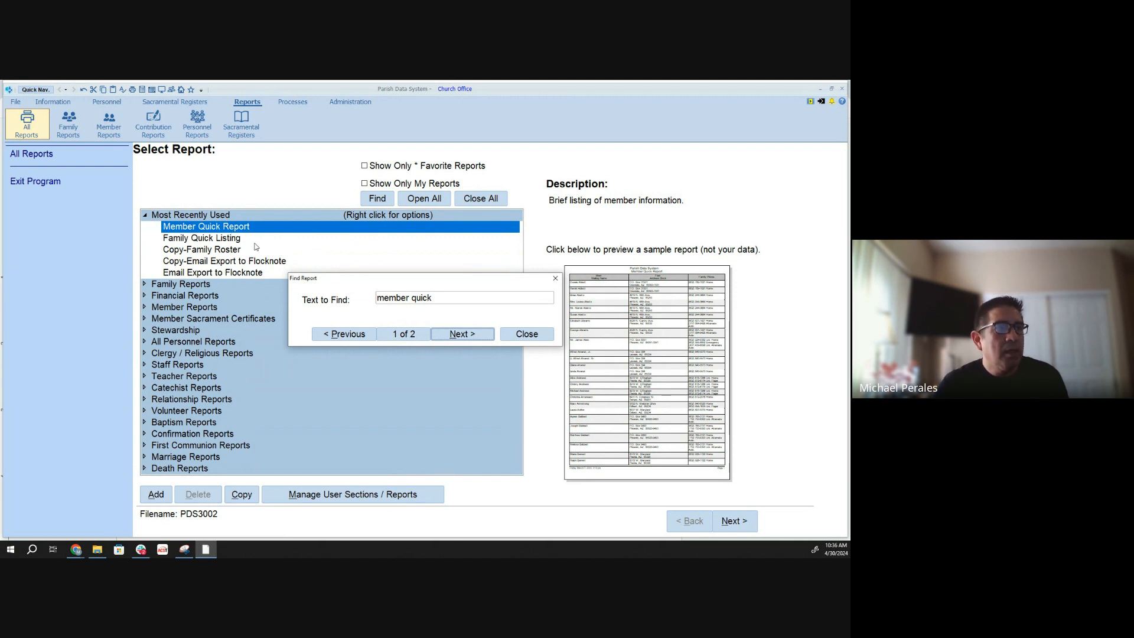
left_click_drag(353, 285, 351, 300)
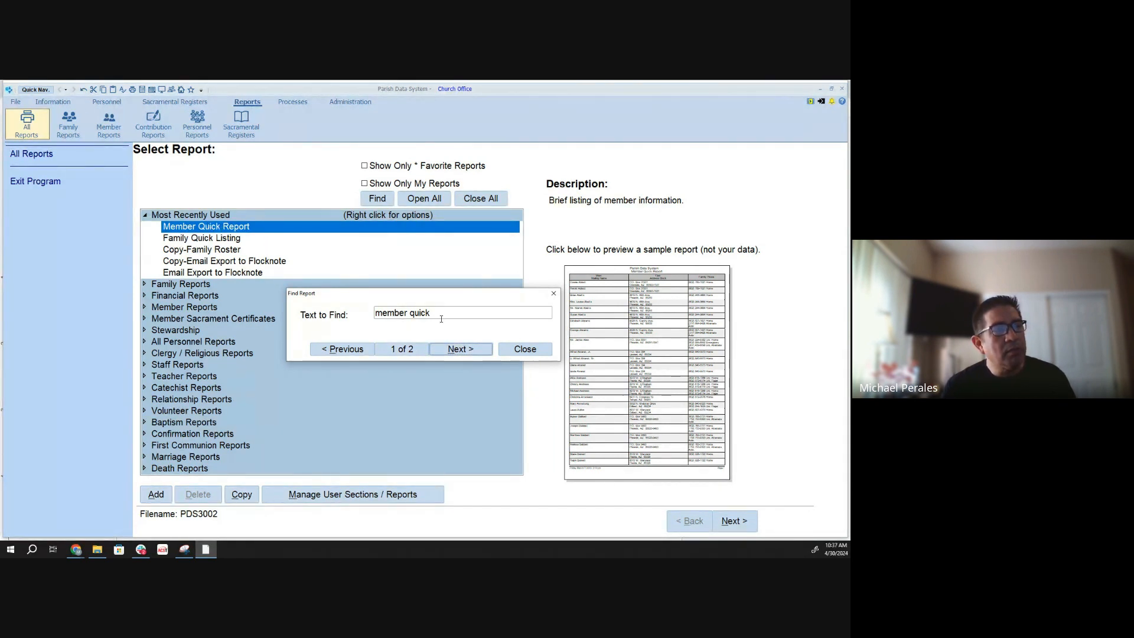
left_click(458, 351)
left_click(459, 349)
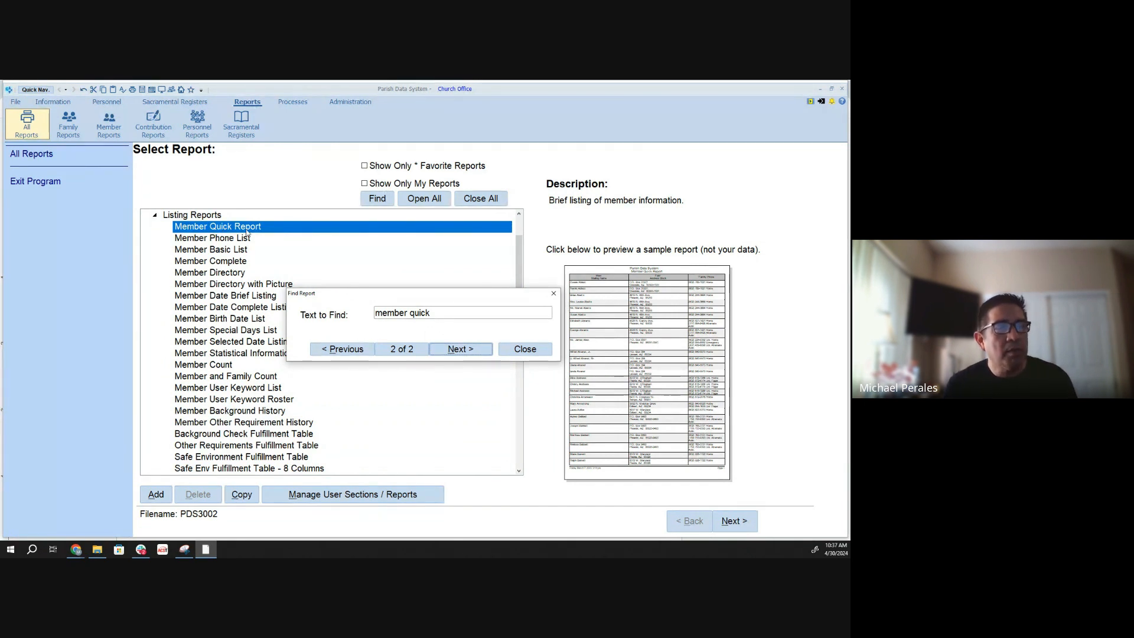
left_click(525, 353)
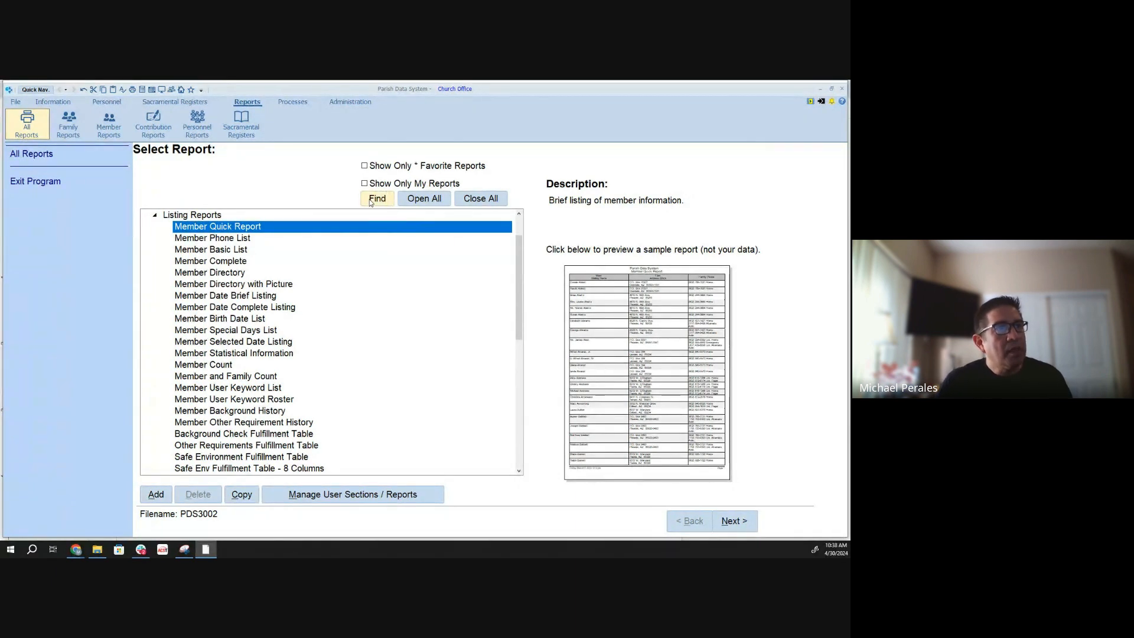
- Expand every section of the report list to view the individual reports, and collapse them all again
left_click(422, 202)
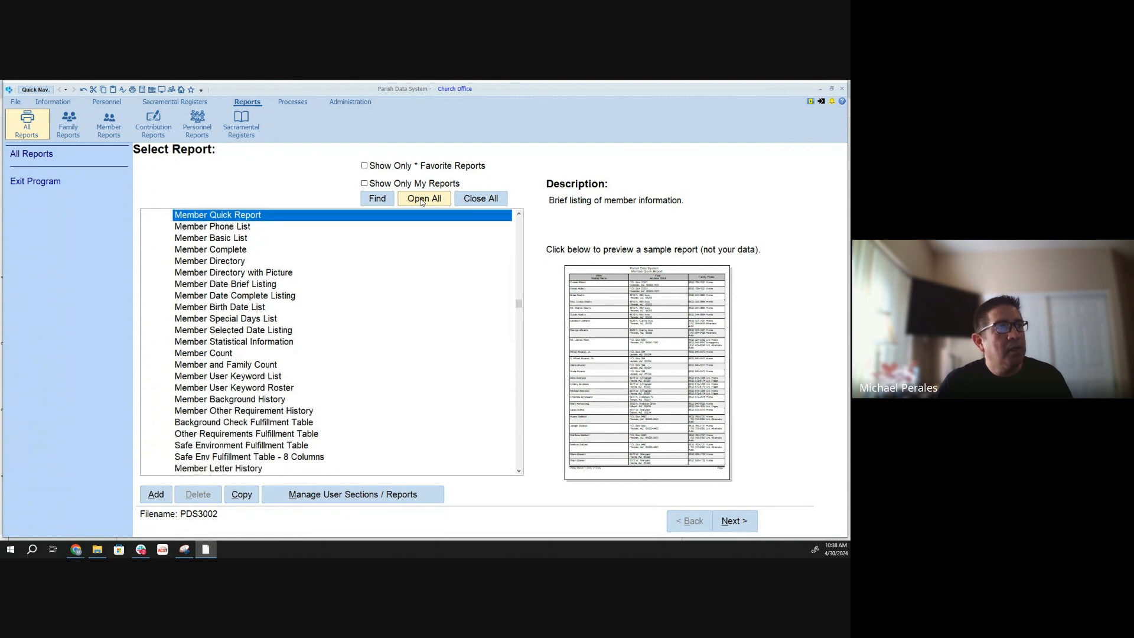
left_click_drag(519, 303, 515, 223)
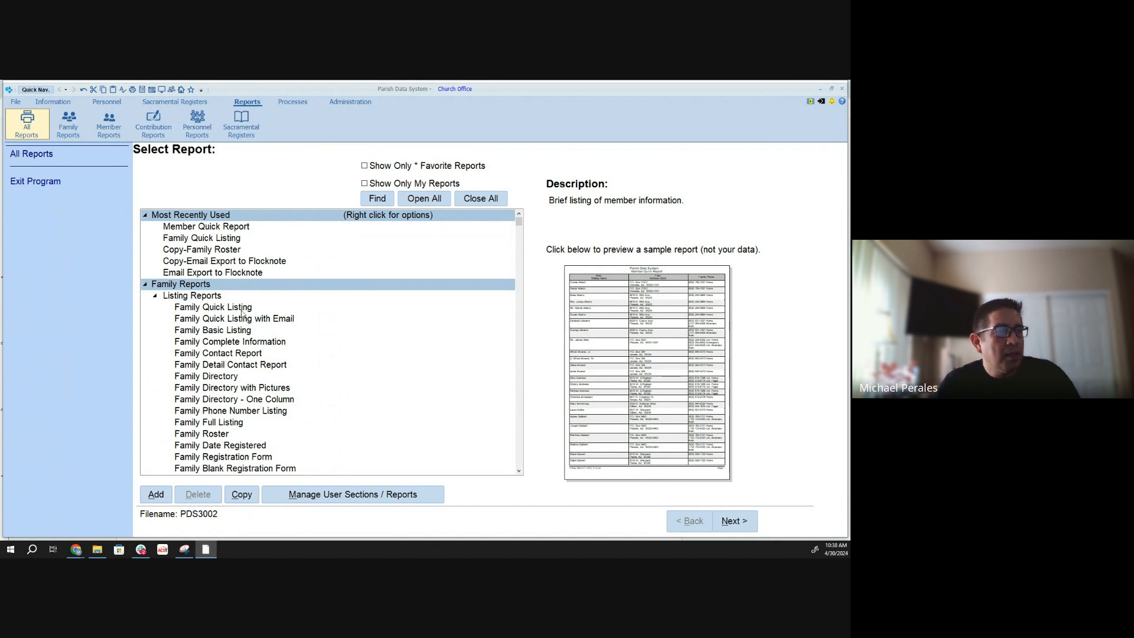
left_click(479, 198)
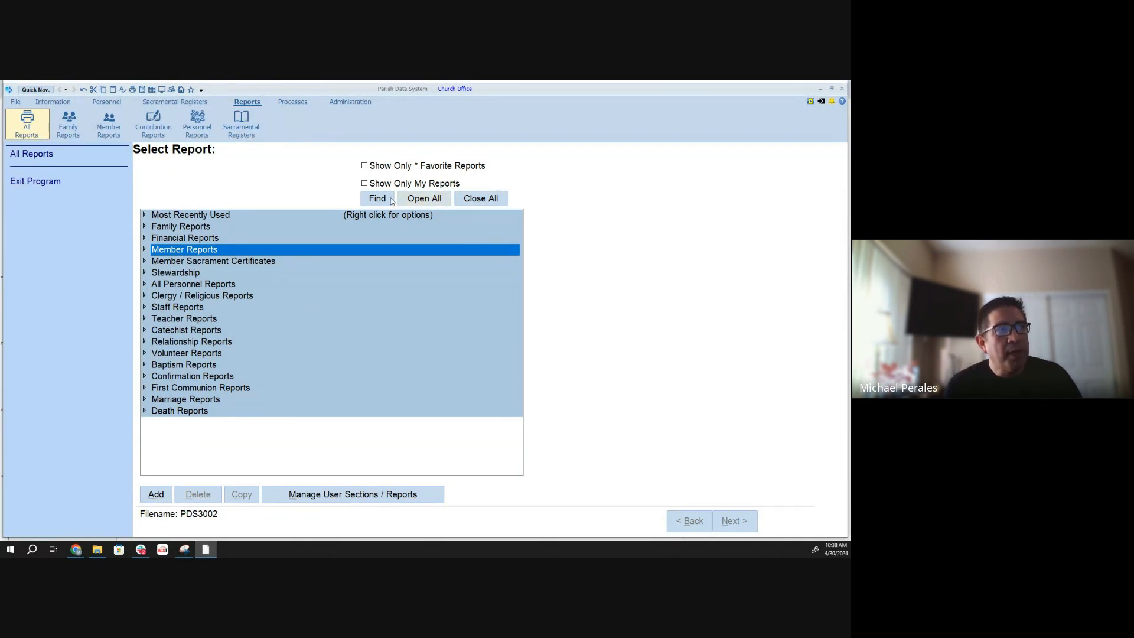
- Expand the Listing Reports group under Member Reports and select Member Quick Report
left_click(145, 251)
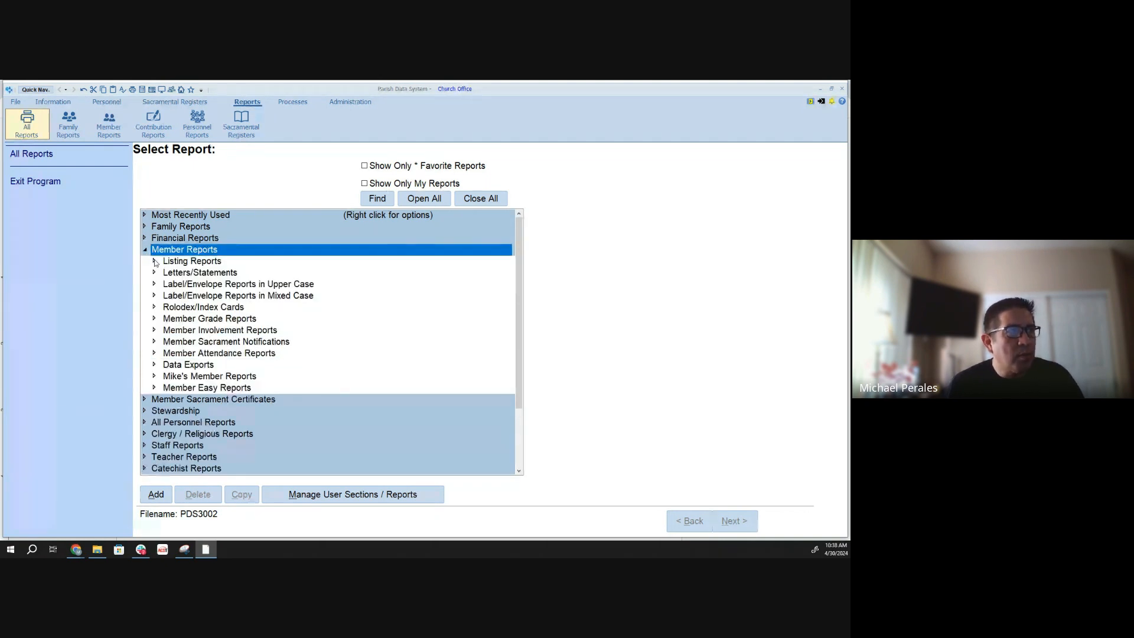
left_click(154, 261)
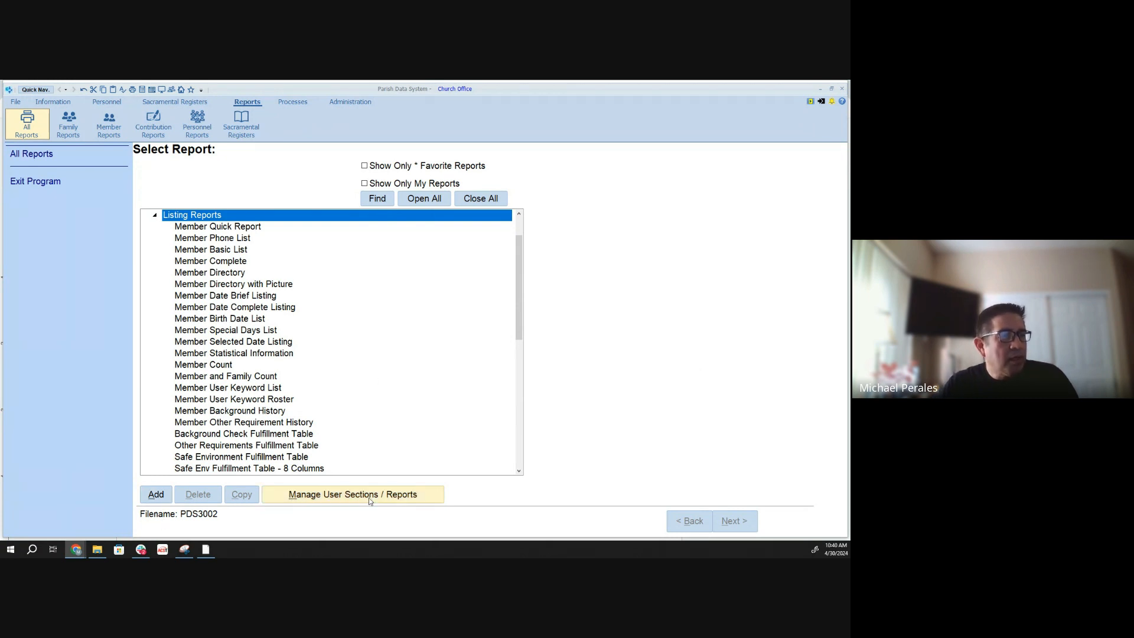
scroll(281, 293, "up", 2)
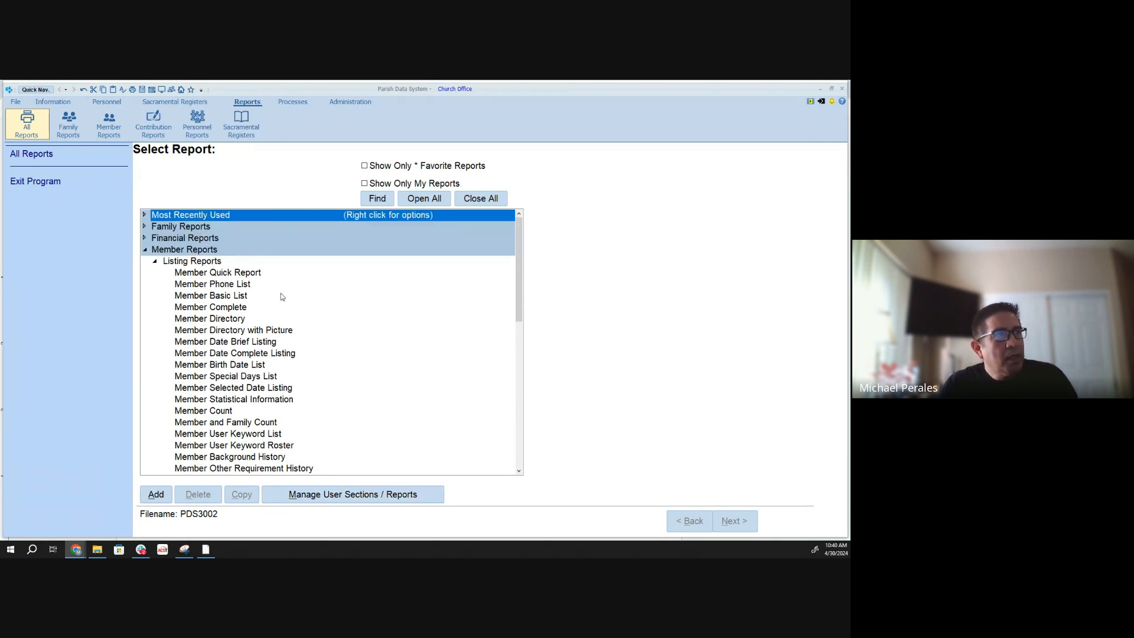
left_click(198, 276)
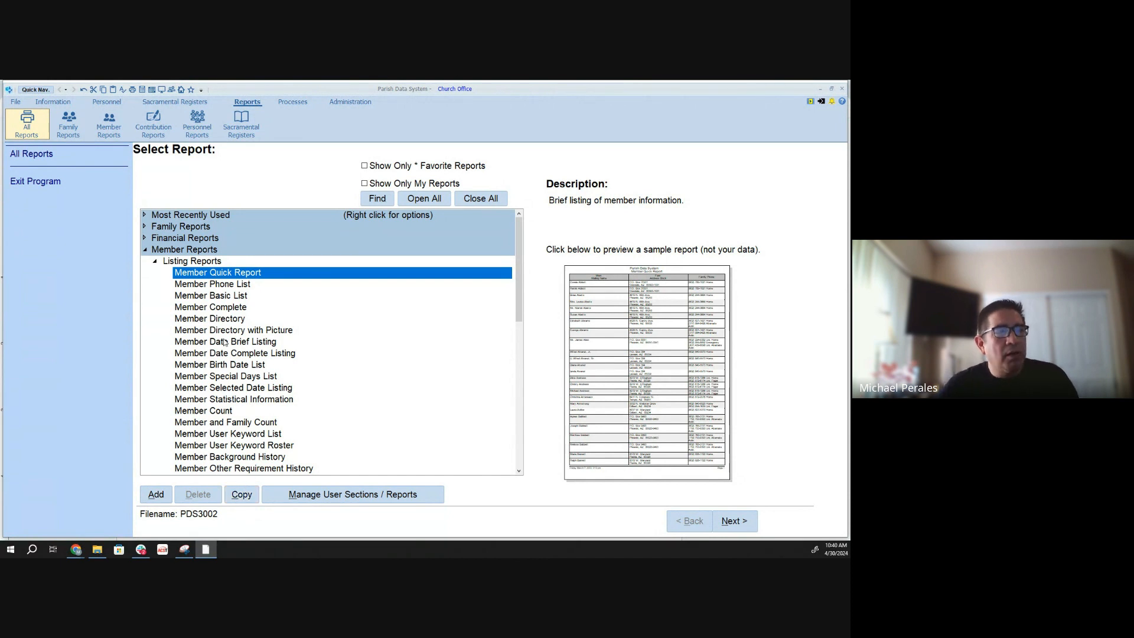
- Compare the Member Phone List with the Member Quick Report and view the latter's enlarged sample preview
left_click(205, 285)
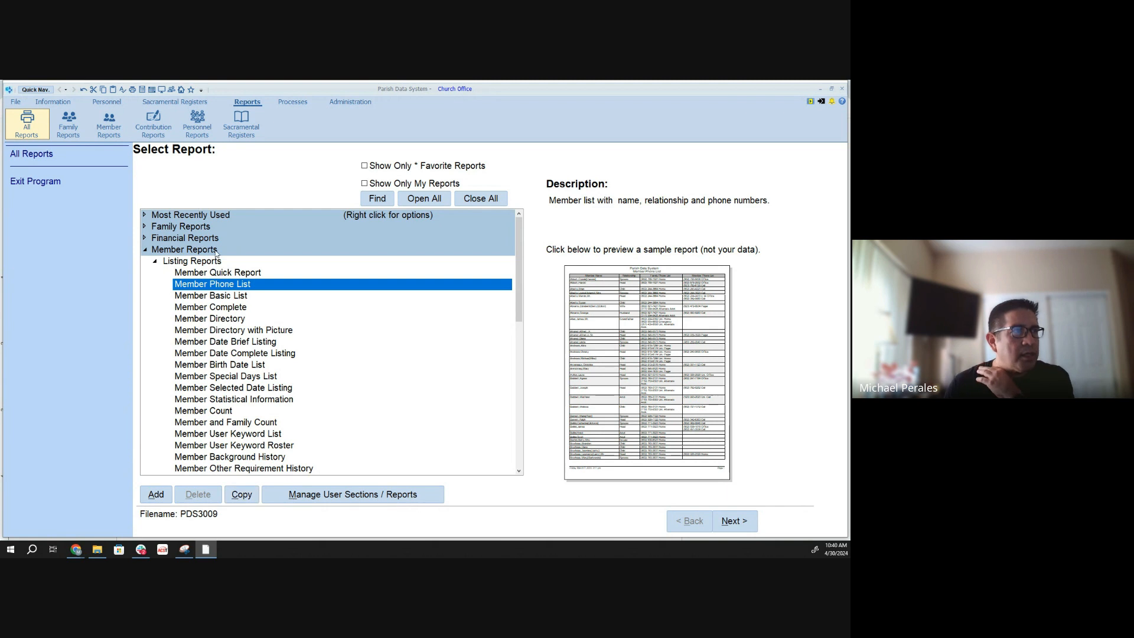
left_click(242, 275)
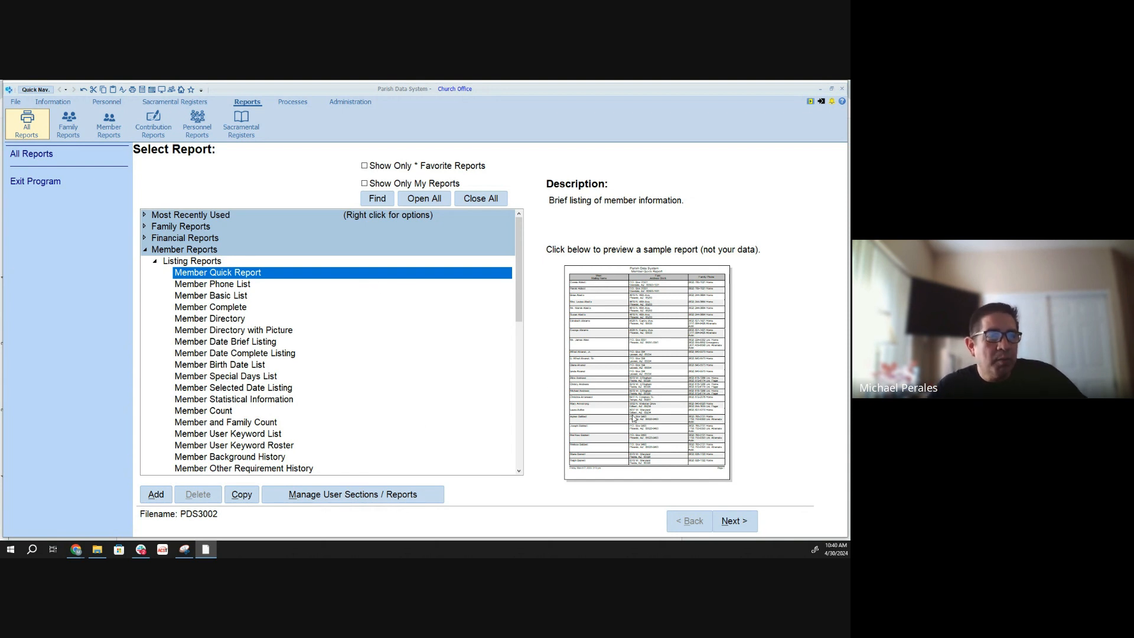
left_click(639, 364)
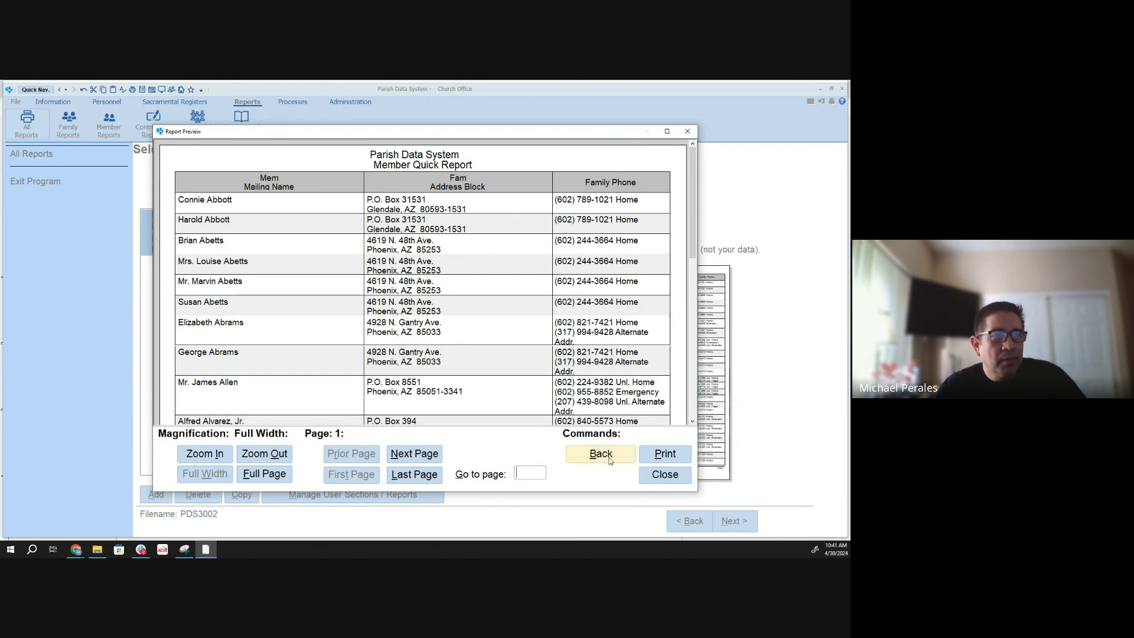
left_click(665, 474)
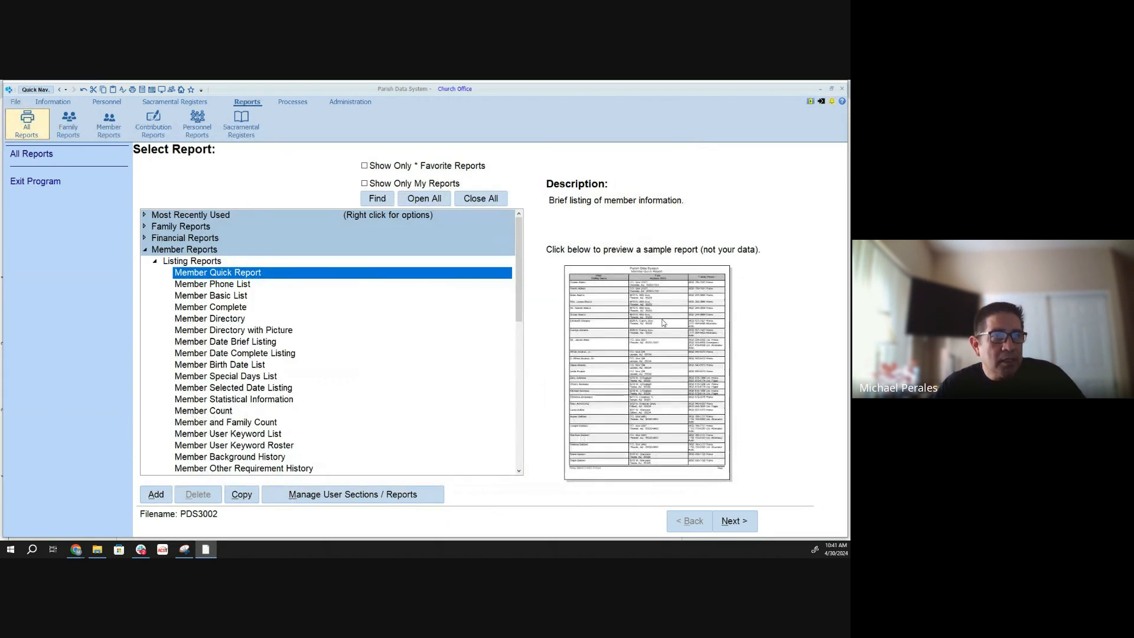
- Proceed through the Member Quick Report's overview to its printer settings and set the printer to Samsung ML2955D
left_click(734, 524)
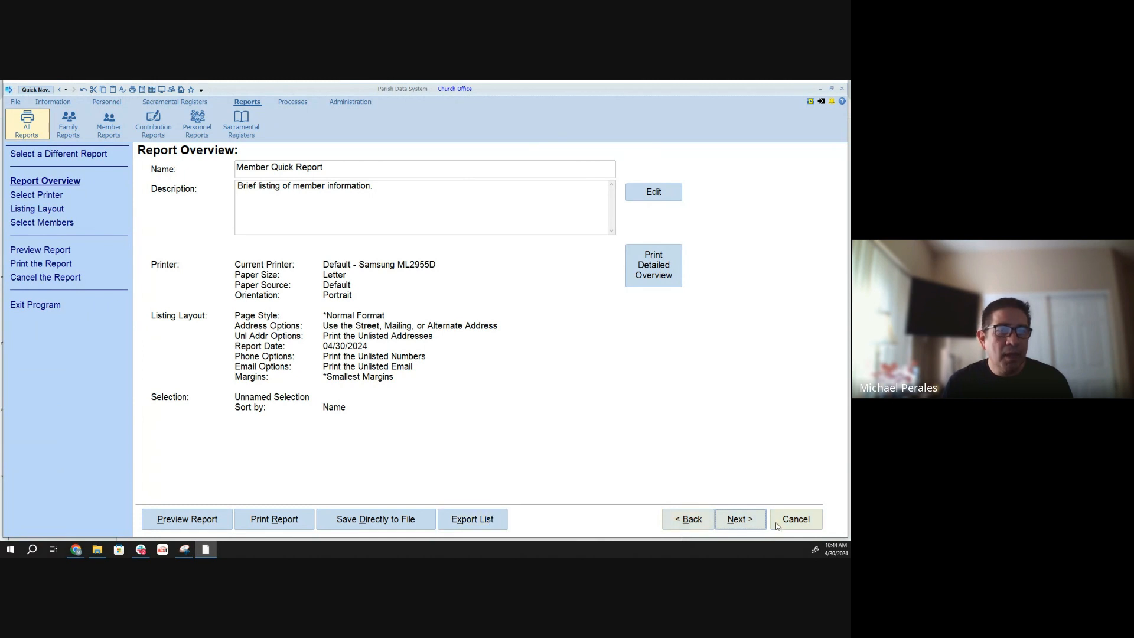
left_click(745, 526)
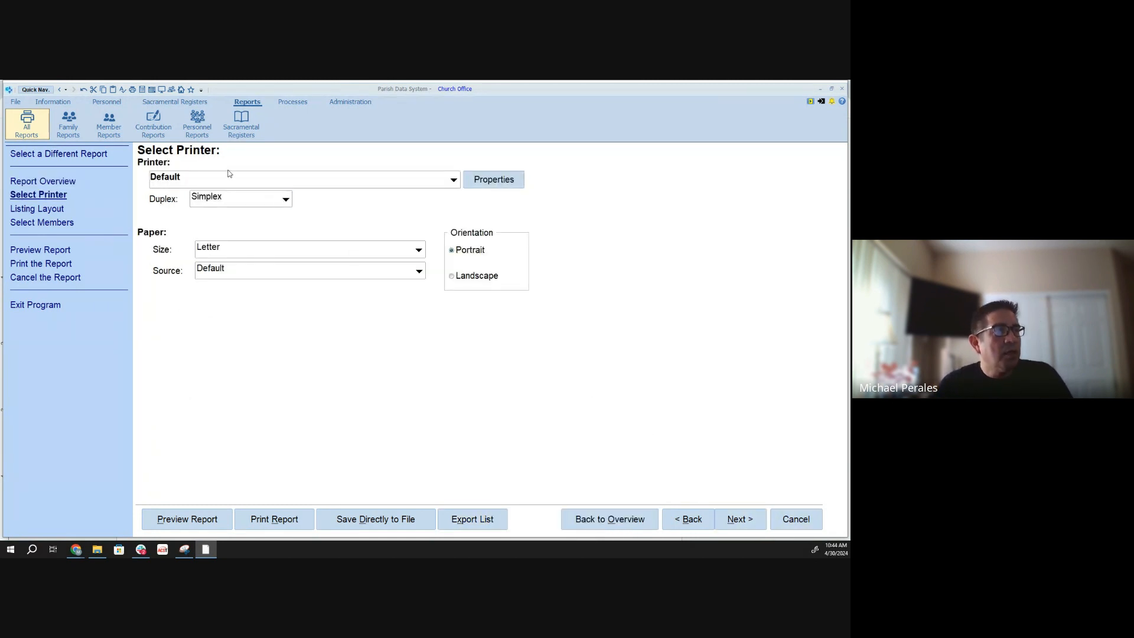
left_click(453, 180)
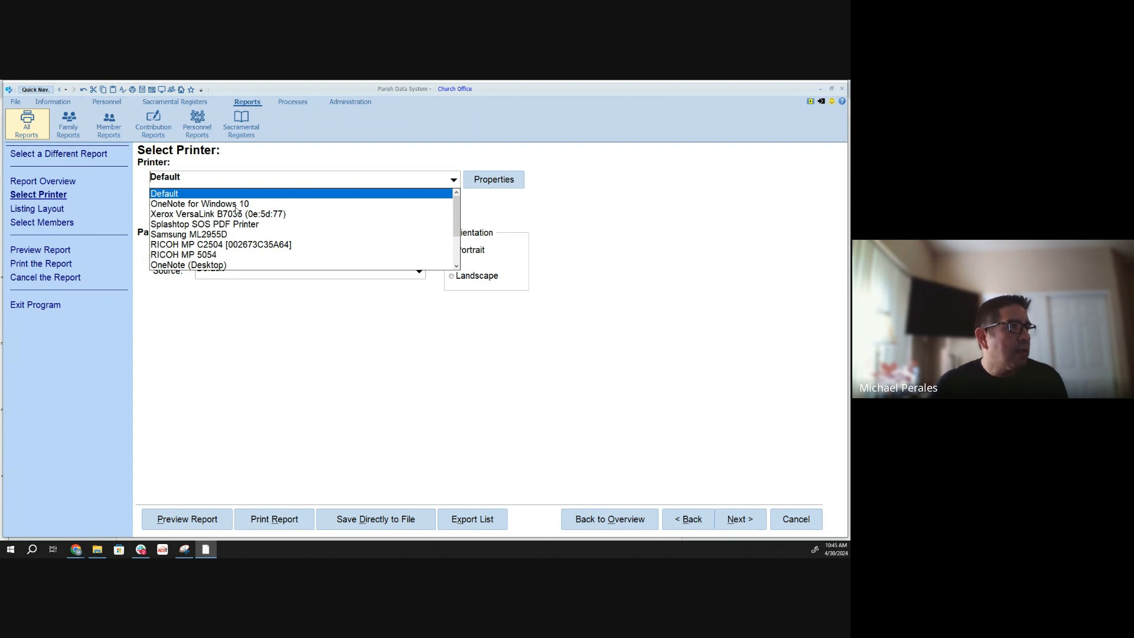
left_click(231, 235)
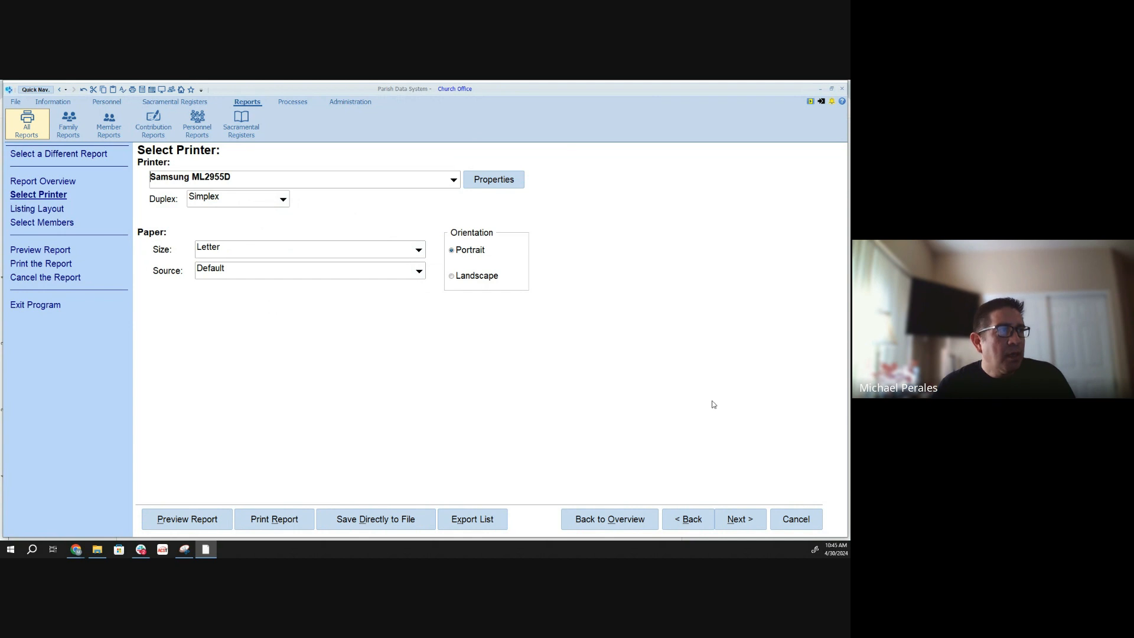
- Proceed to the report's listing layout and choose *Normal Format as the page style
left_click(730, 528)
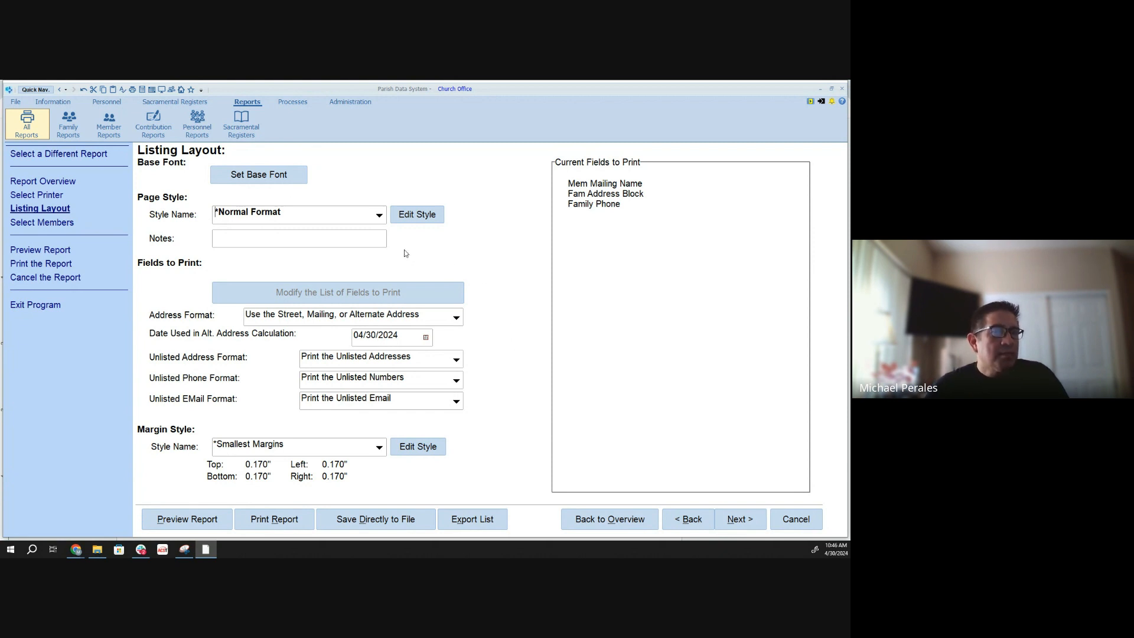
left_click(379, 216)
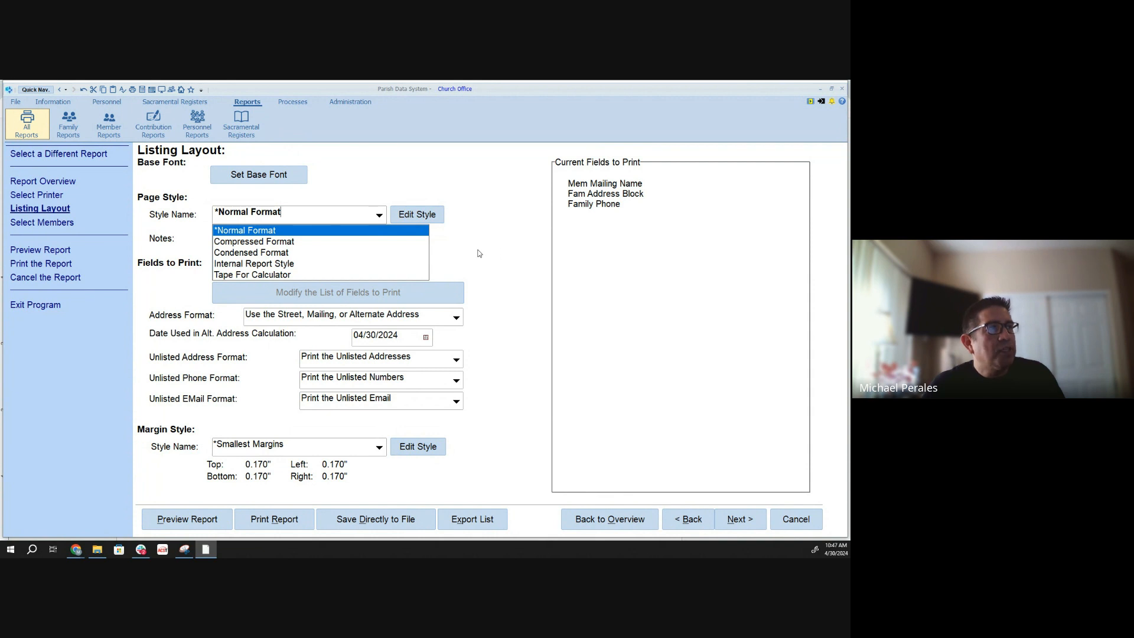
left_click(276, 232)
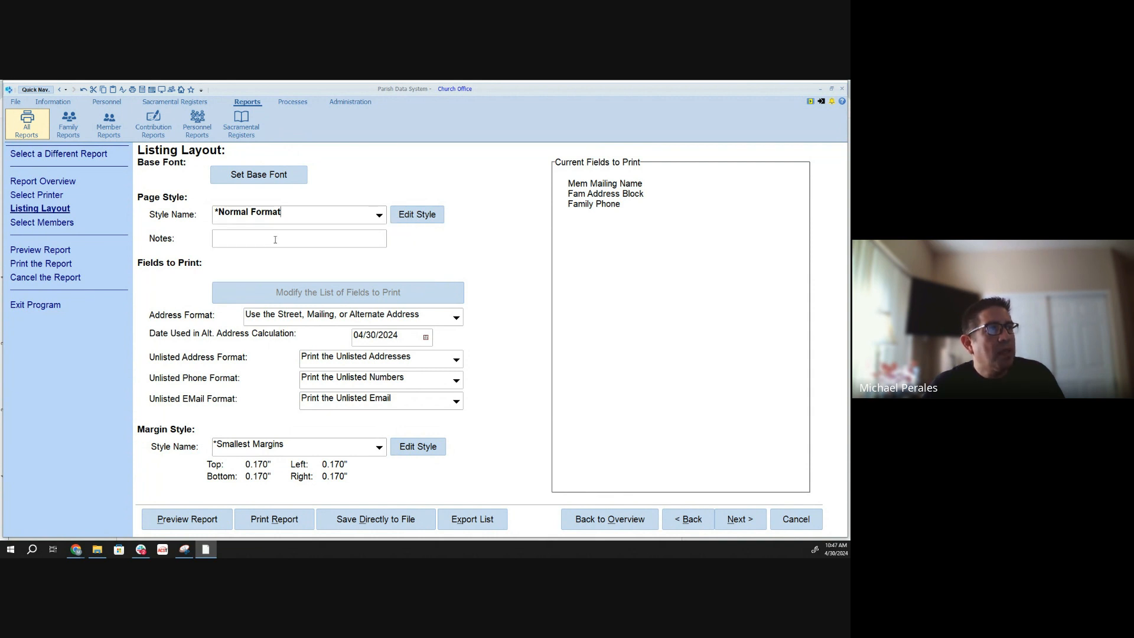
- Enter the note "Training 4/30/24" for the listing layout
left_click(277, 232)
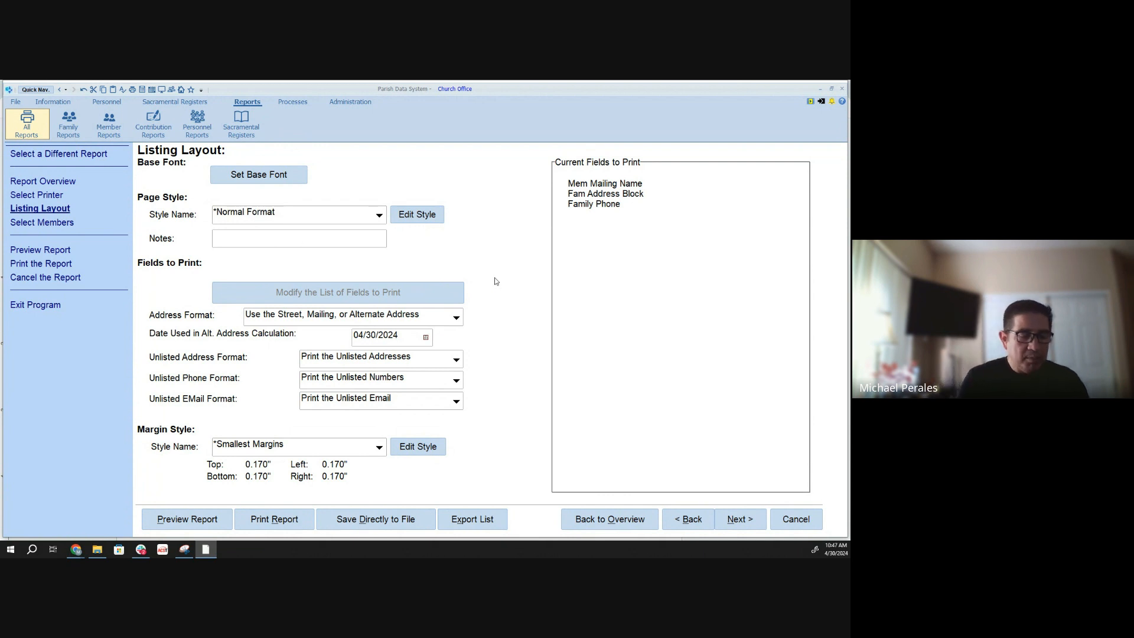
type("Trainin")
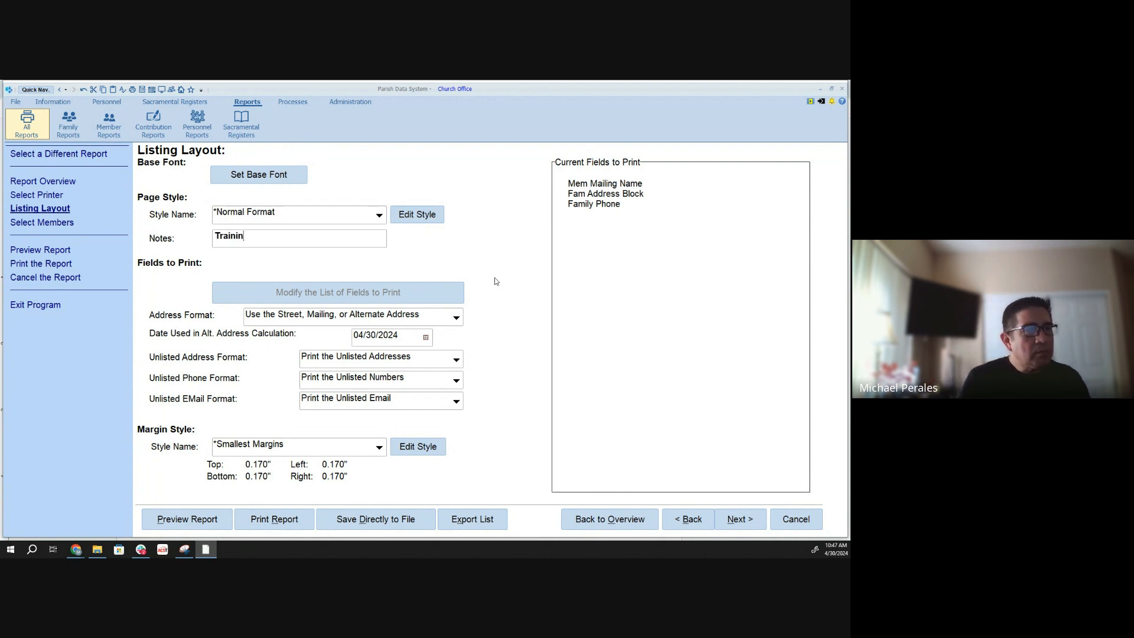
type("g 4/")
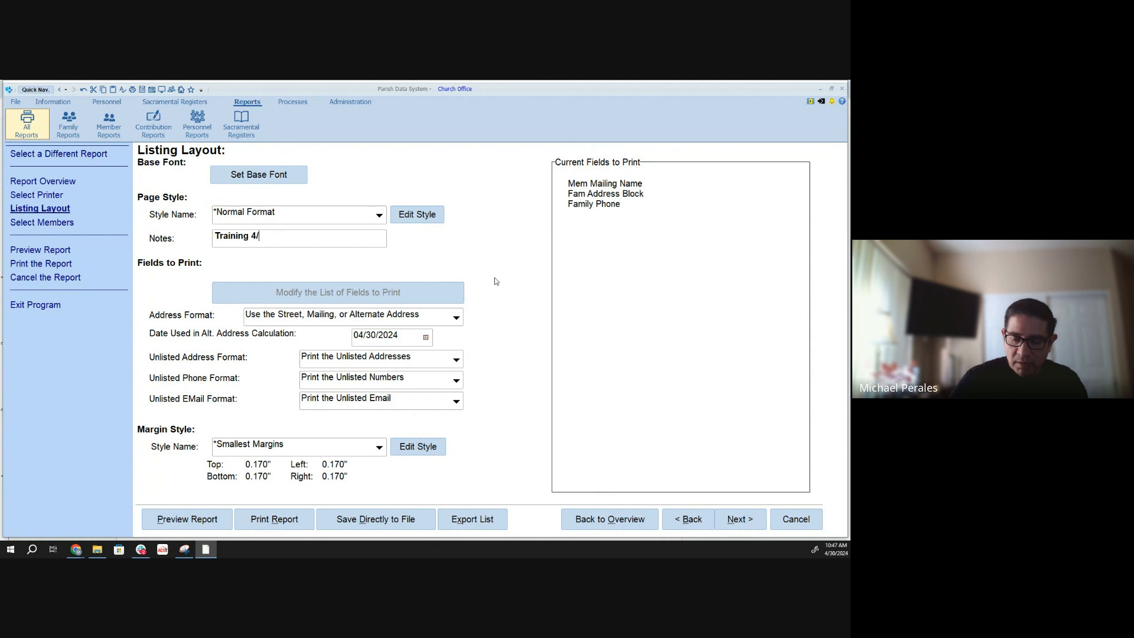
type("30/204")
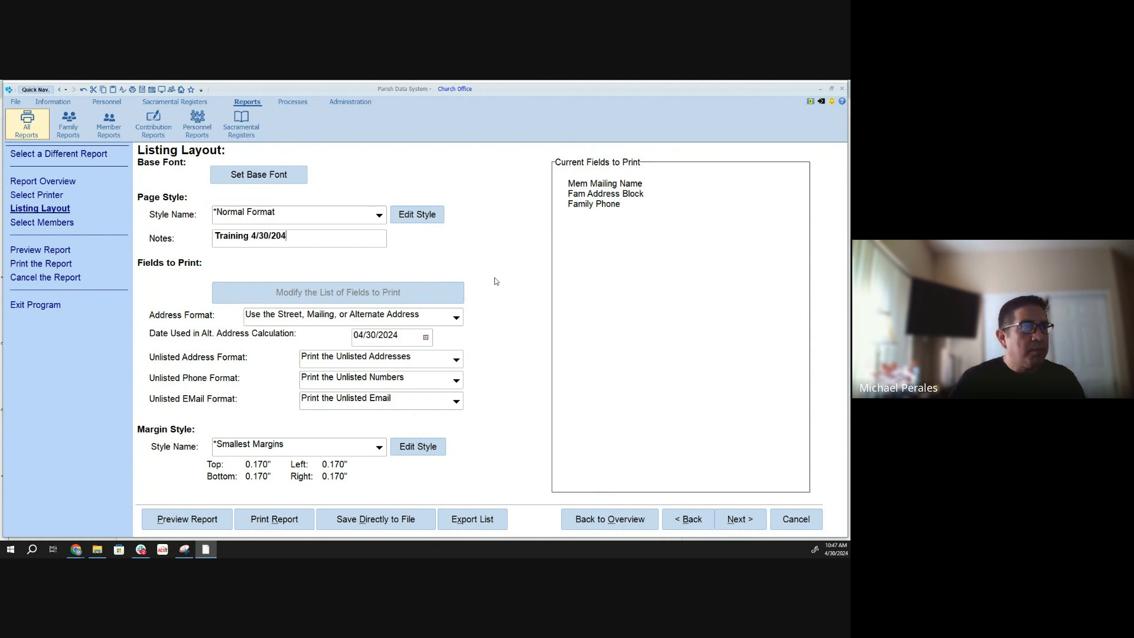
key("BackSpace")
key("BackSpace")
type("4")
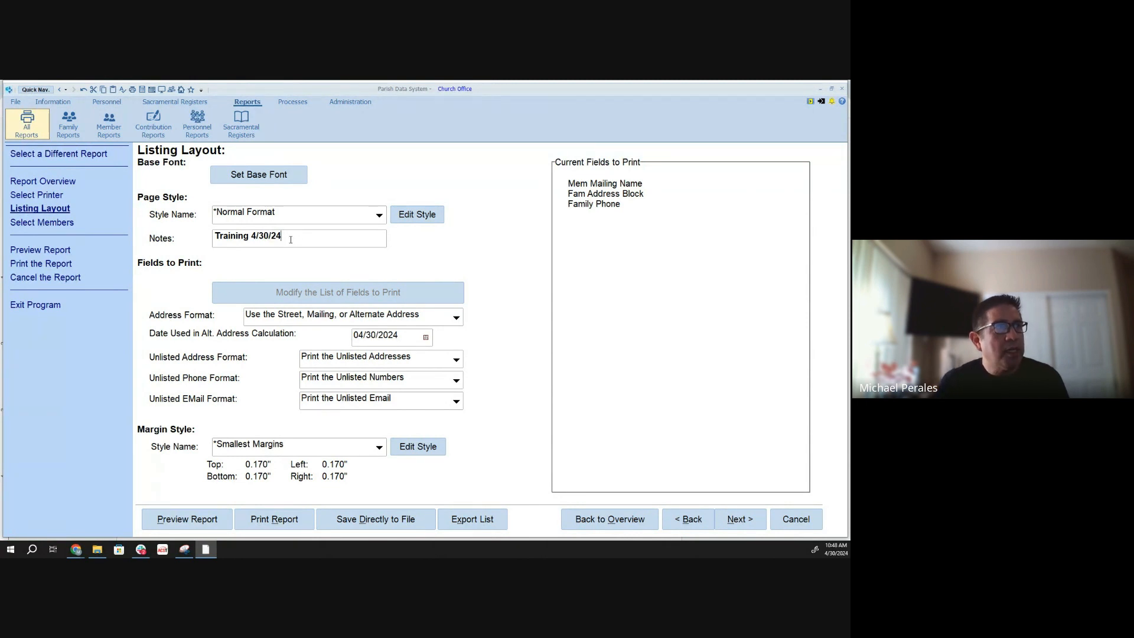
left_click_drag(290, 239, 208, 240)
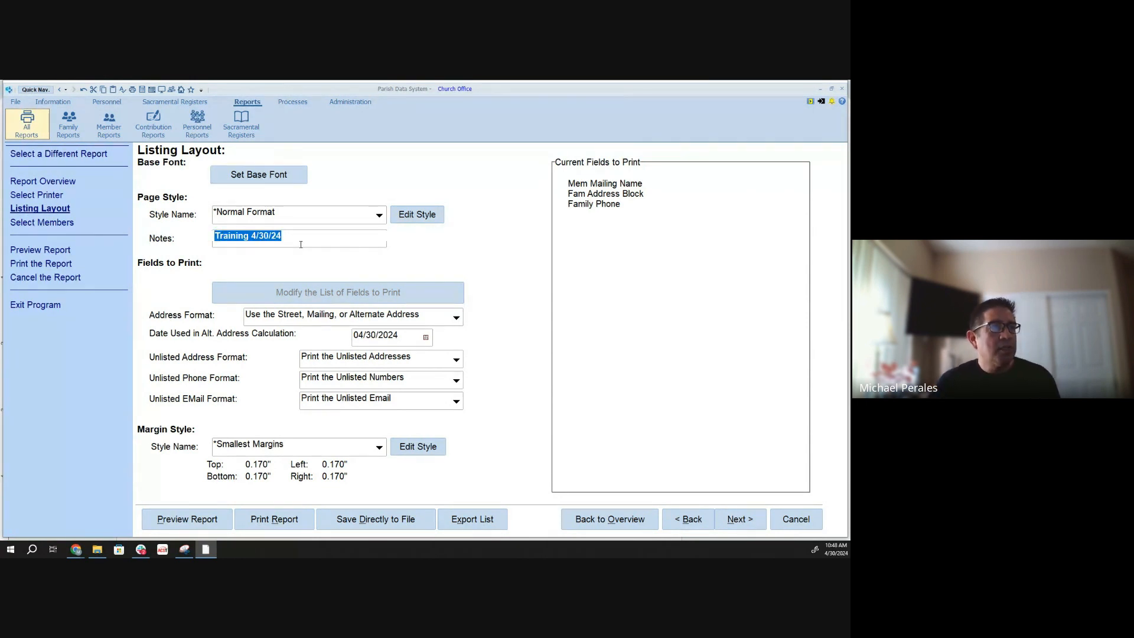
left_click(314, 241)
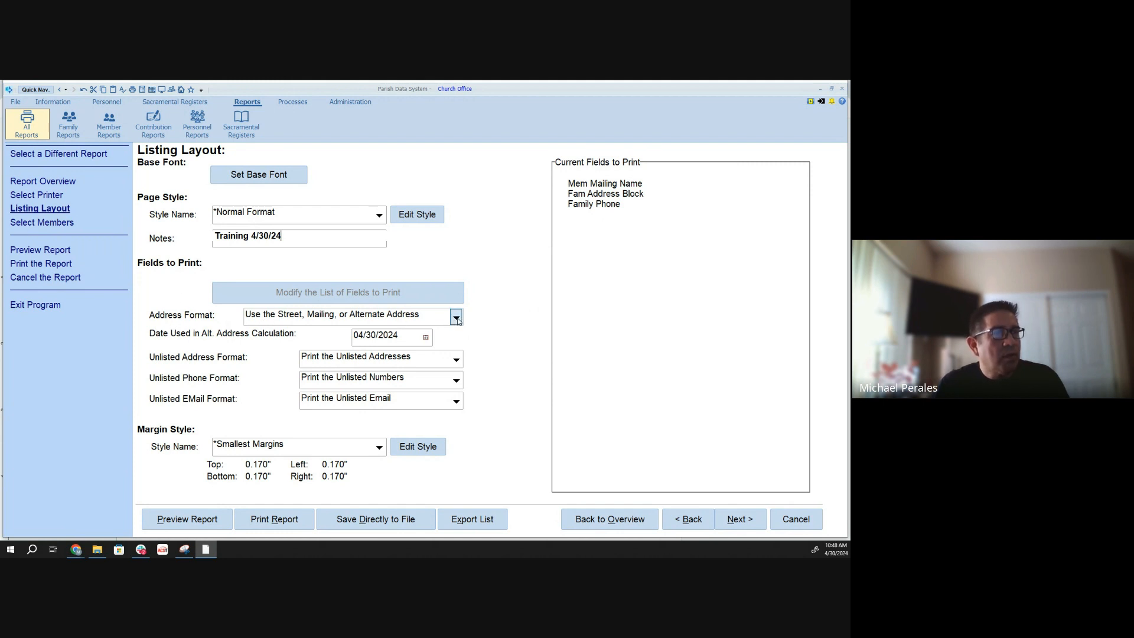
- View the choices available for the listing's address format and its margin style
left_click(401, 323)
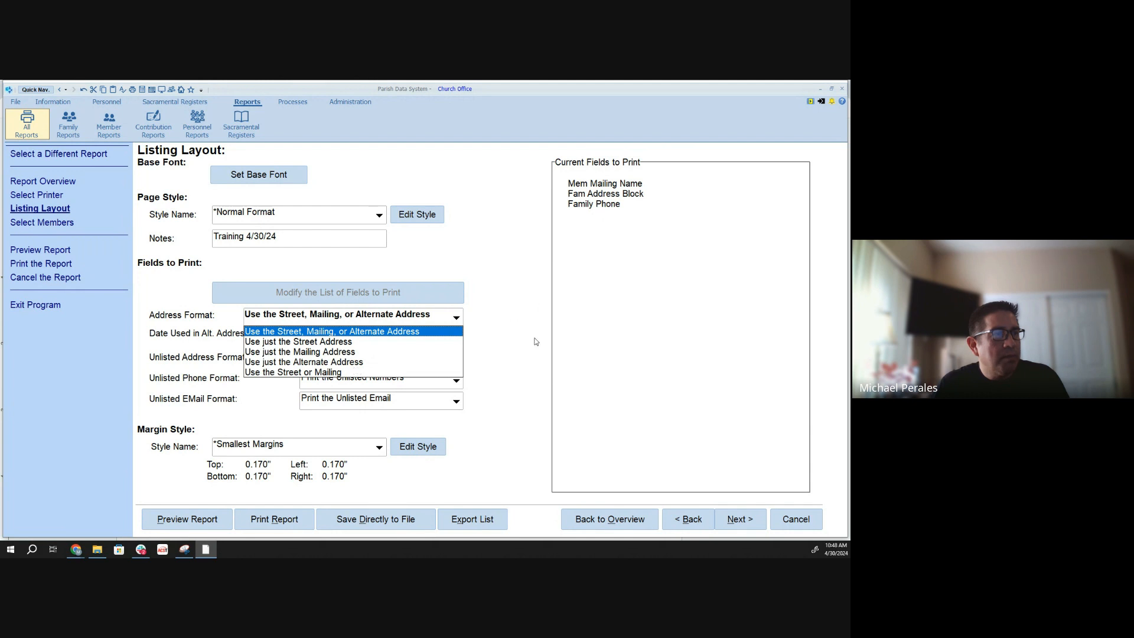
left_click(495, 328)
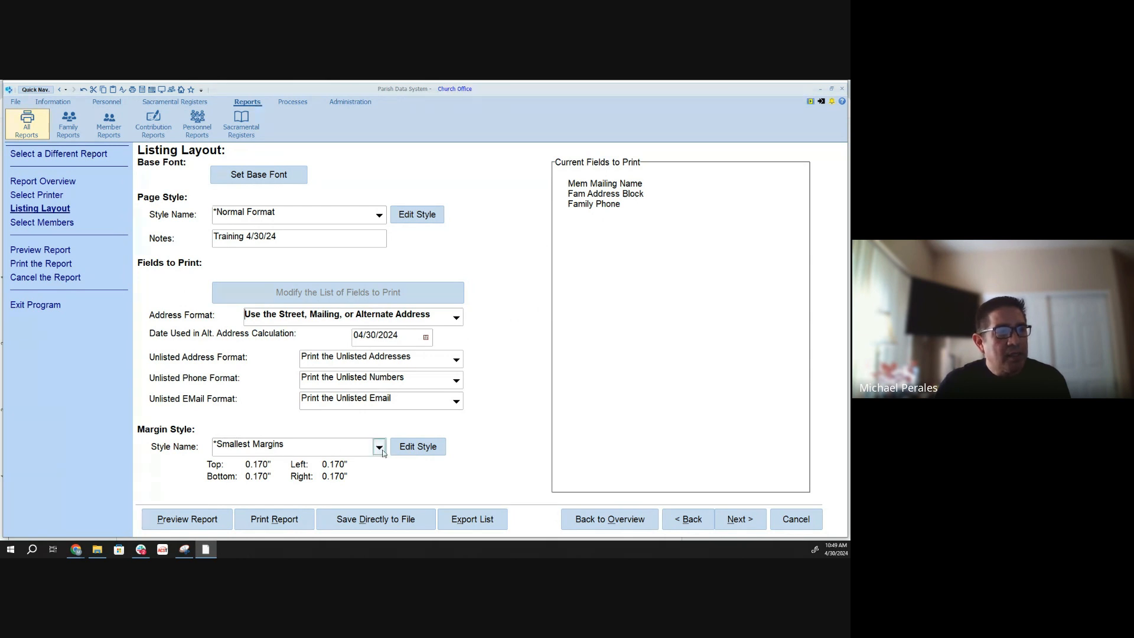
left_click(379, 449)
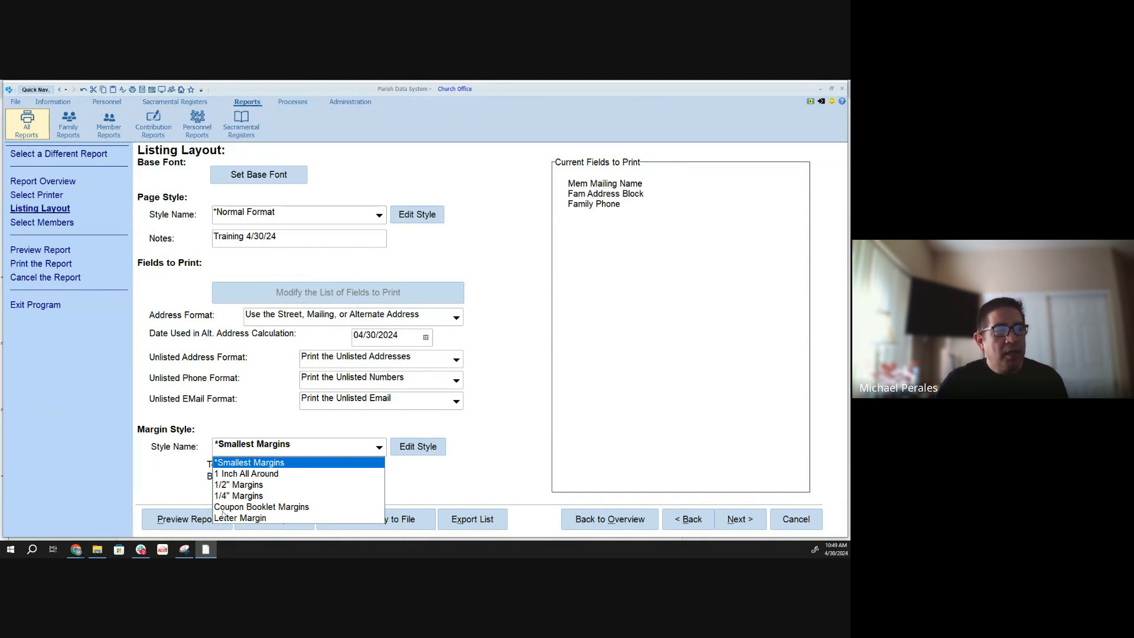
left_click(456, 474)
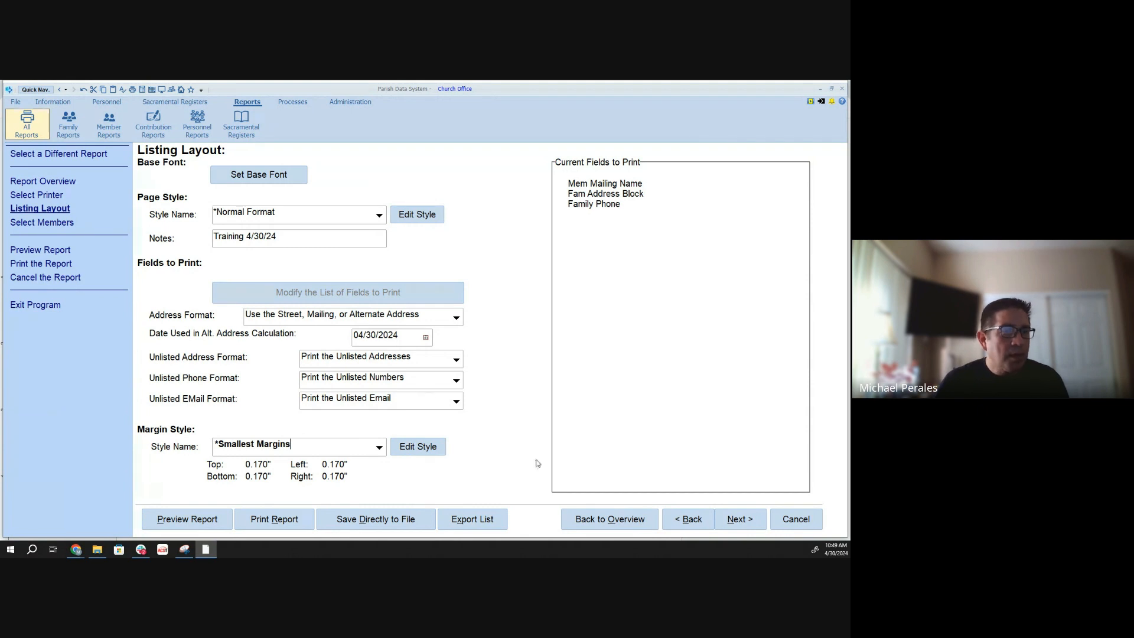
- Proceed to member selection, choose the saved selection Male Members October Bdays age 20-50, and display its additional selection conditions
left_click(734, 522)
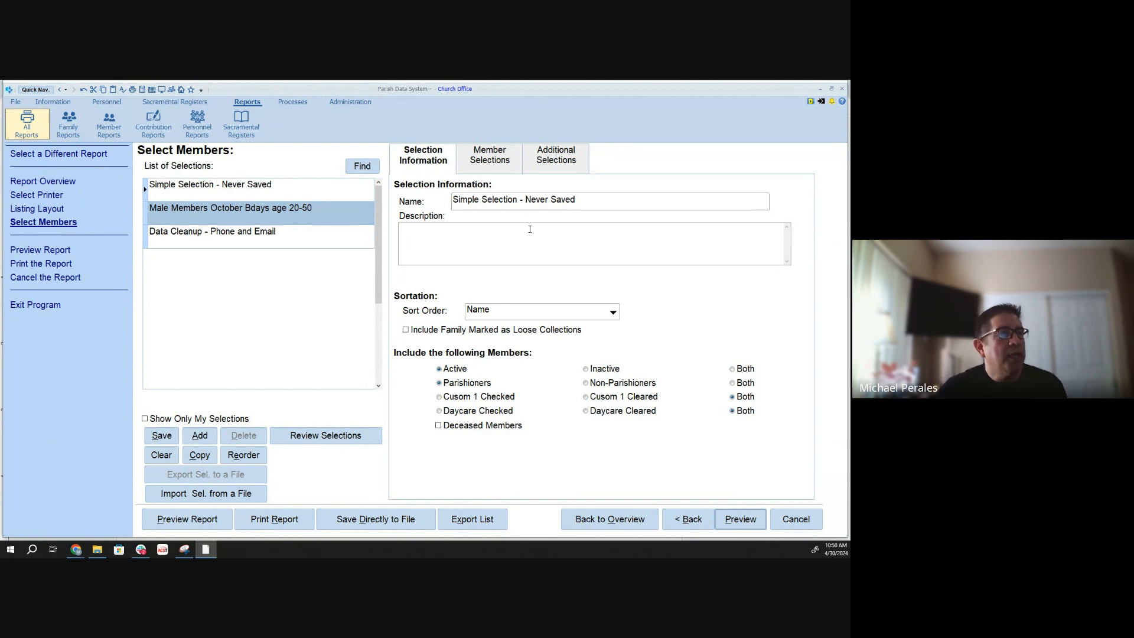
left_click(146, 218)
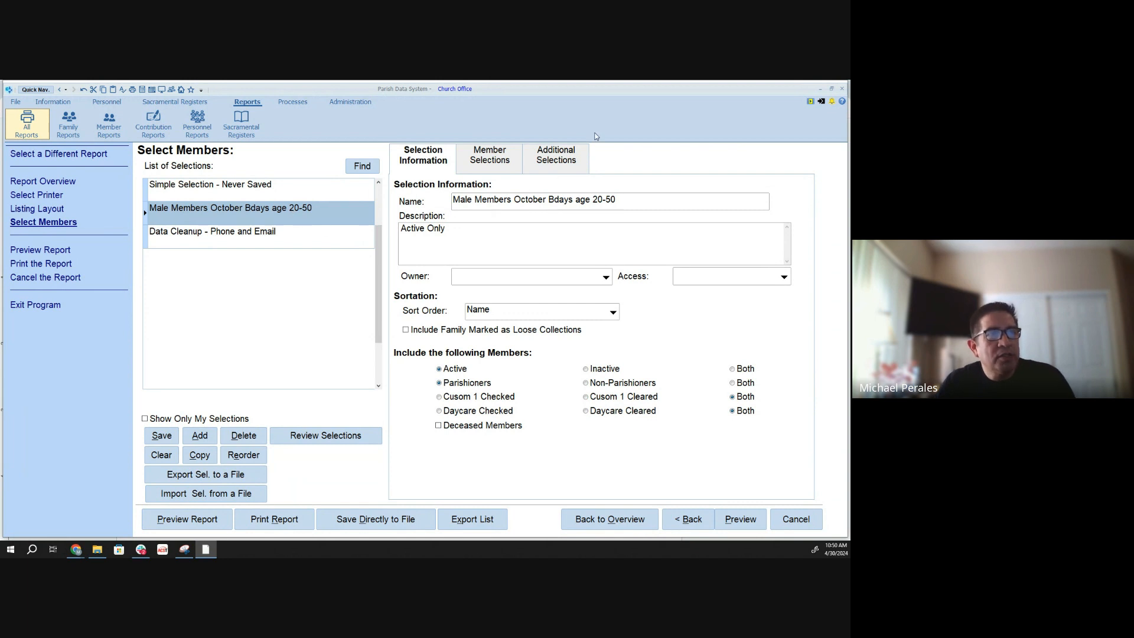
left_click(573, 161)
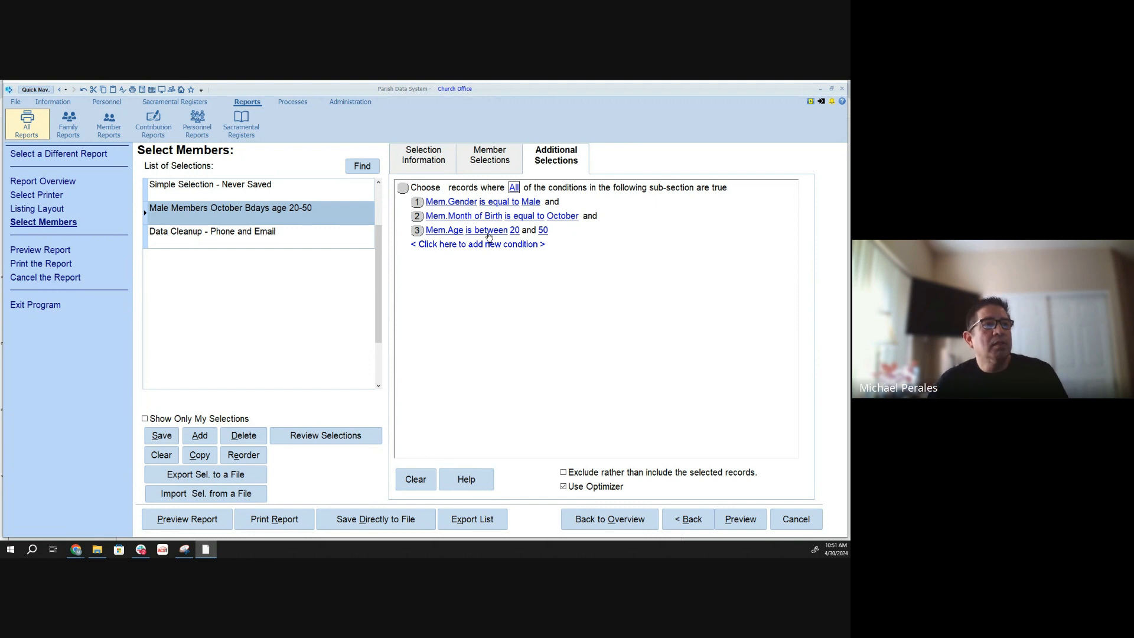
- Switch the condition matching to Any and back to All, and turn the exclusion of selected records on and off again
left_click(514, 188)
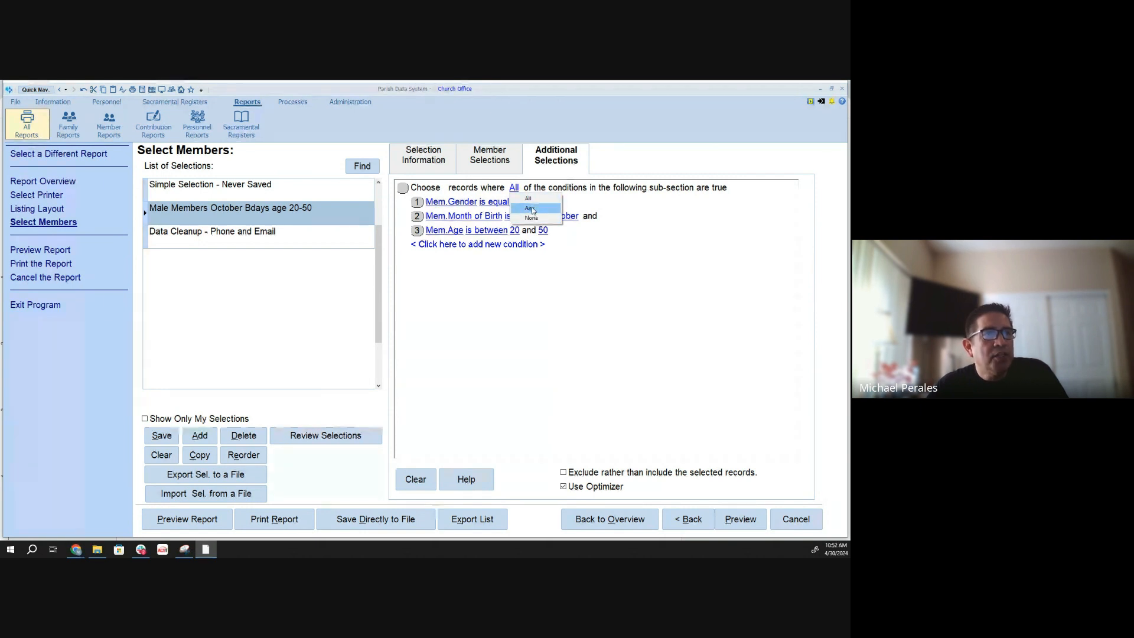
left_click(531, 210)
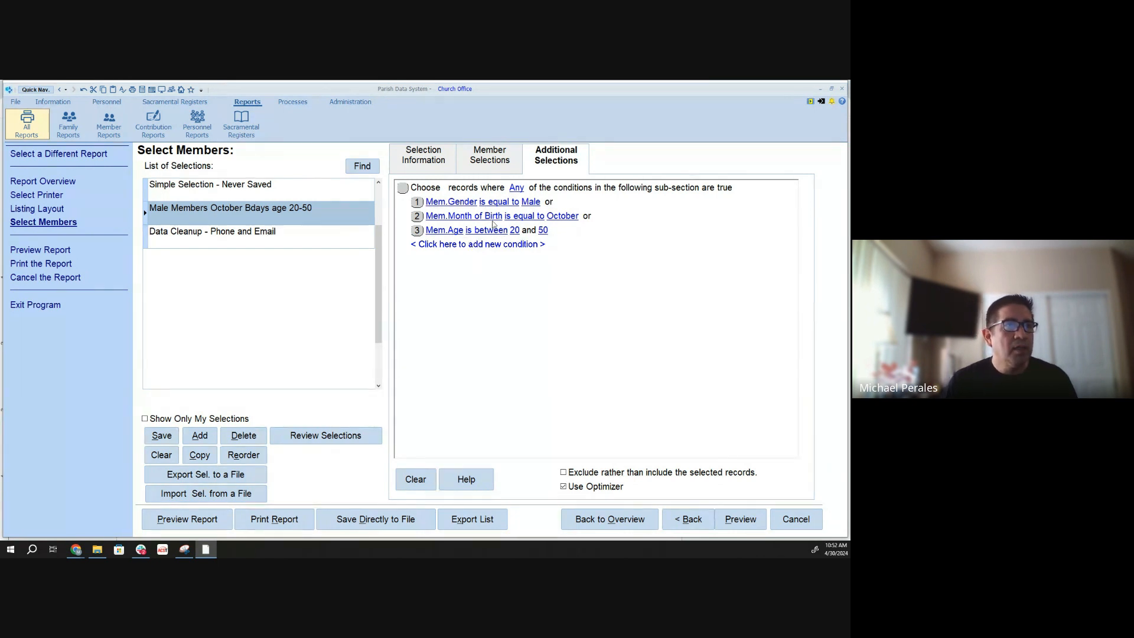
left_click(516, 187)
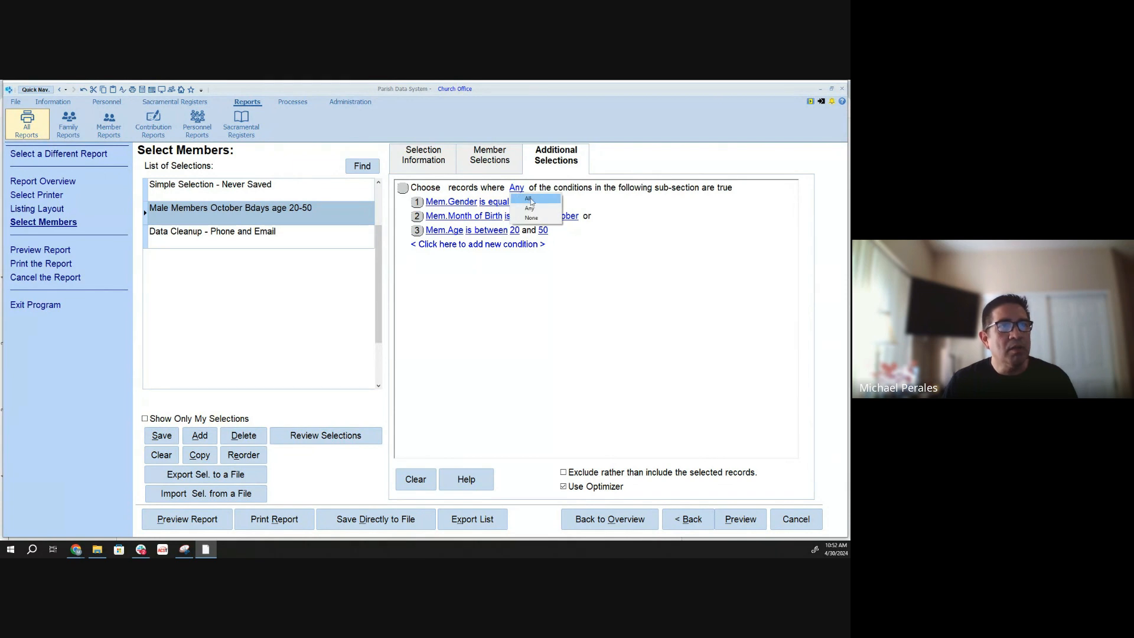
left_click(529, 199)
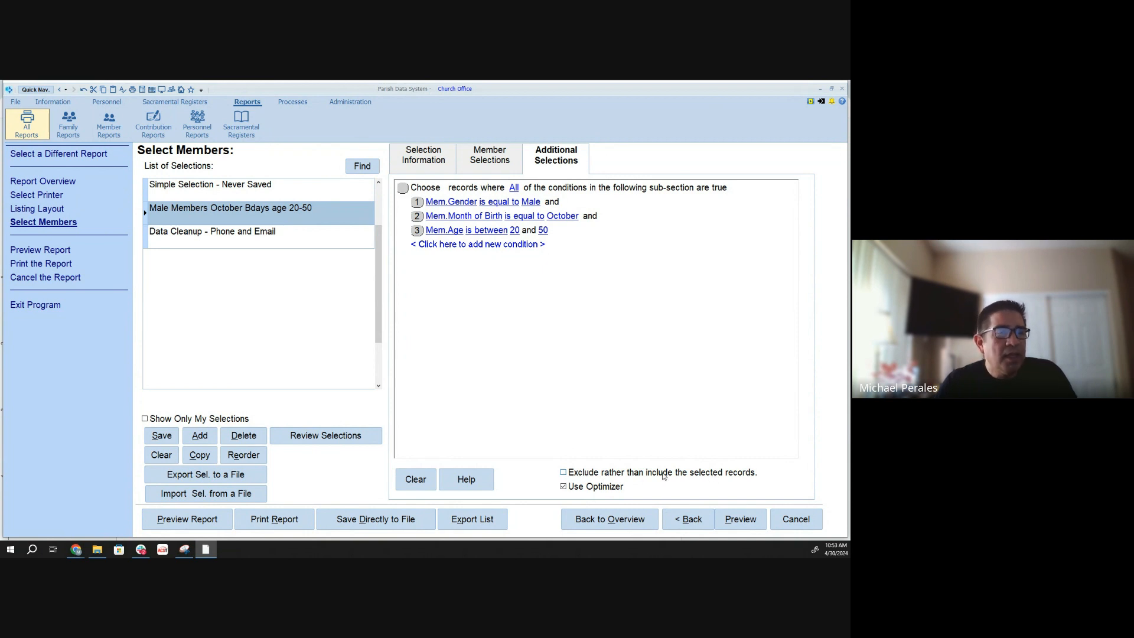
left_click(563, 472)
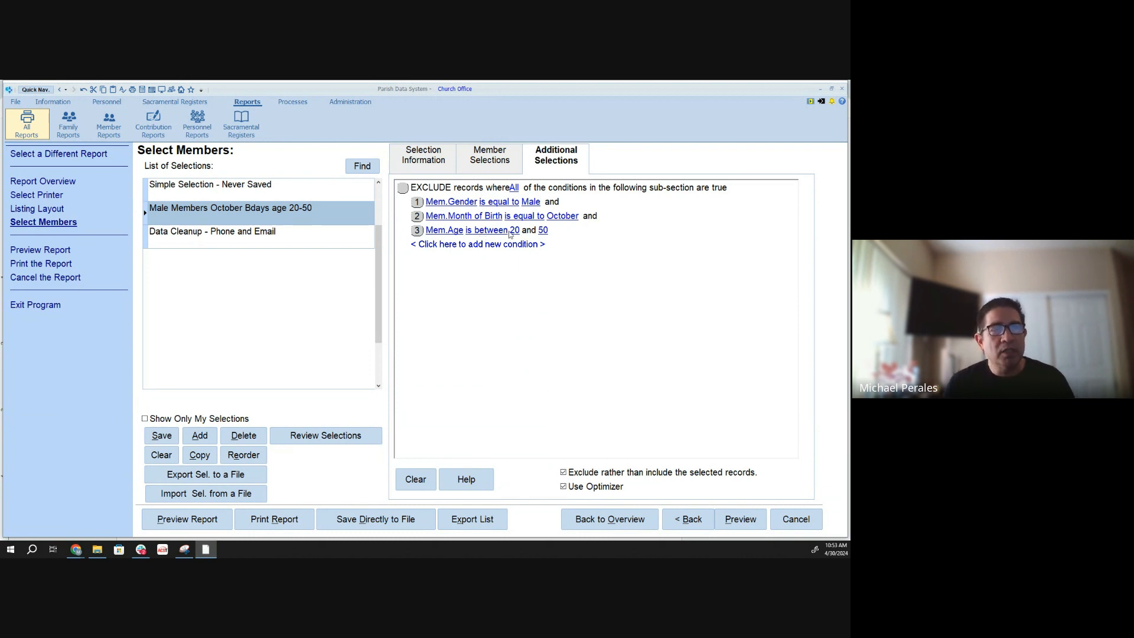
left_click(563, 472)
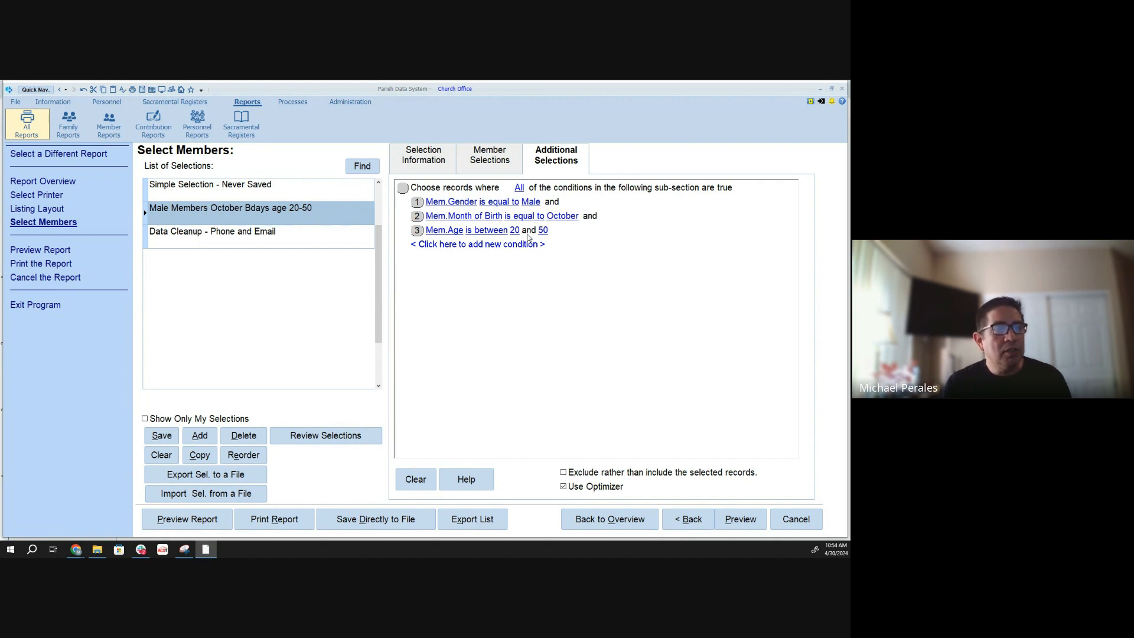
- Preview the Member Quick Report for the chosen selection, look through the listed members, and return to the member selection
left_click(730, 525)
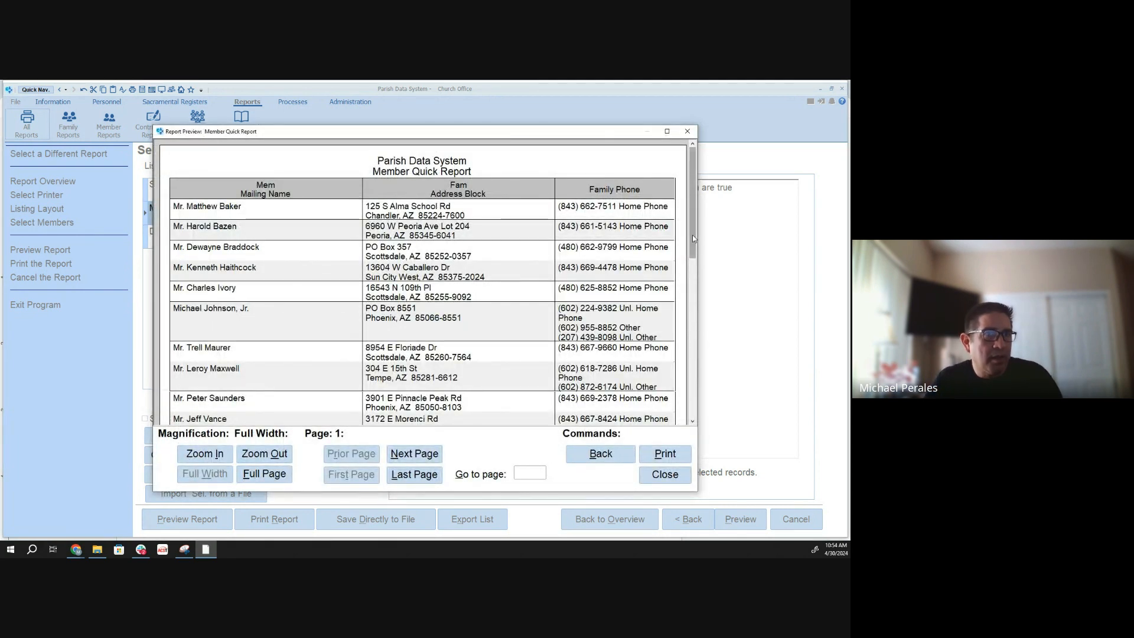
mouse_move(693, 238)
left_mouse_down()
mouse_move(699, 273)
mouse_move(702, 243)
left_mouse_up()
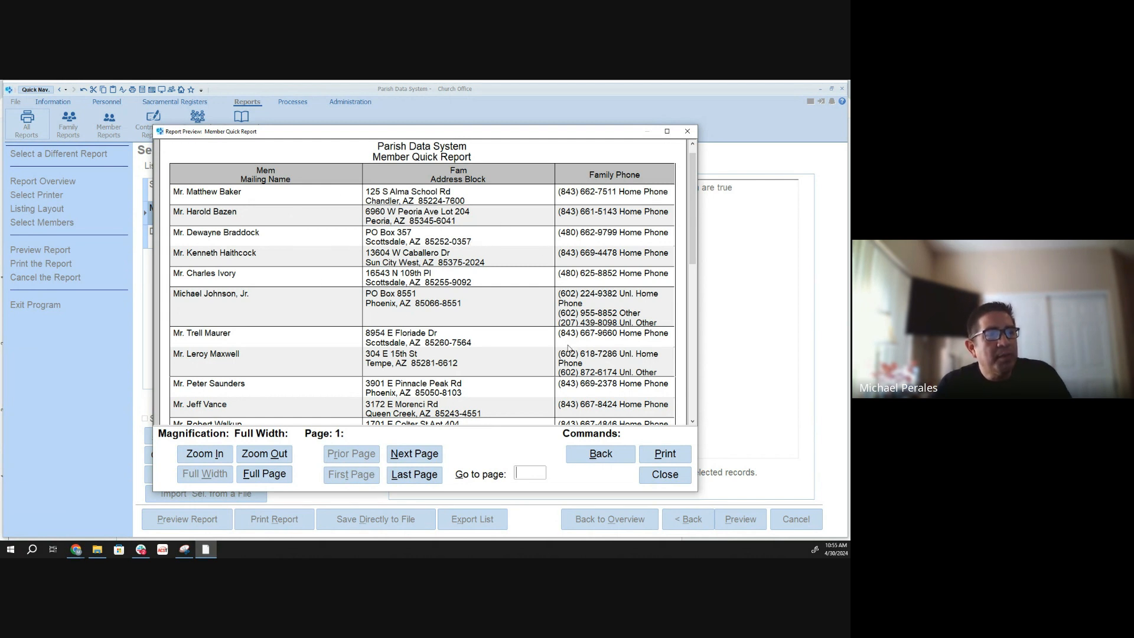
left_click(595, 457)
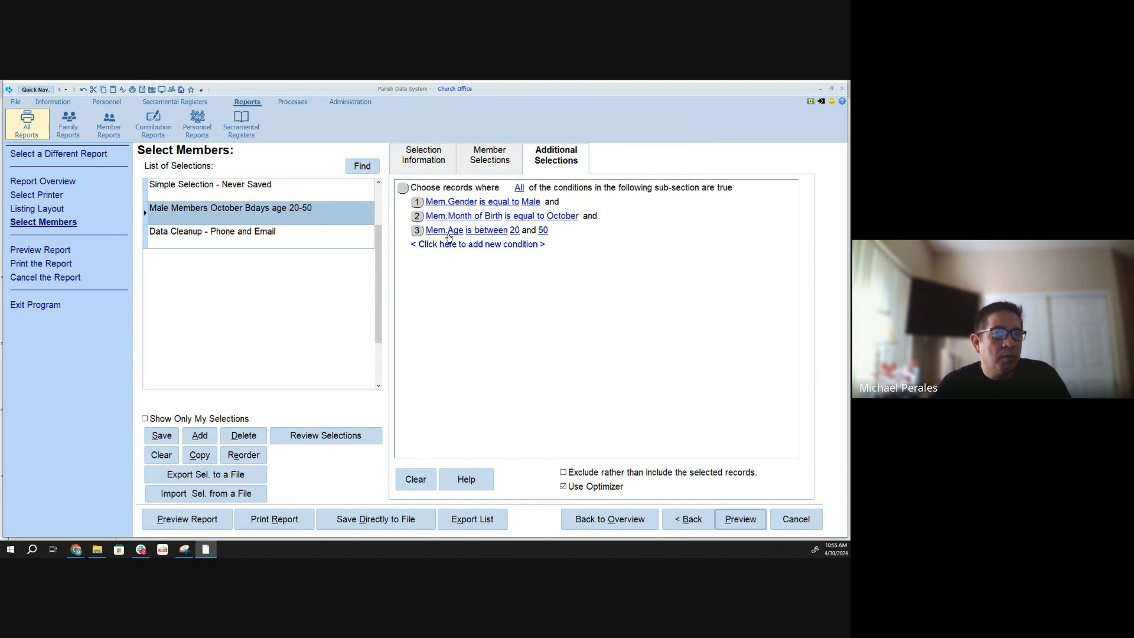
- Open the selection review's matched and skipped records and set its quick review to stop after 1000 records, refreshing the list
left_click(329, 437)
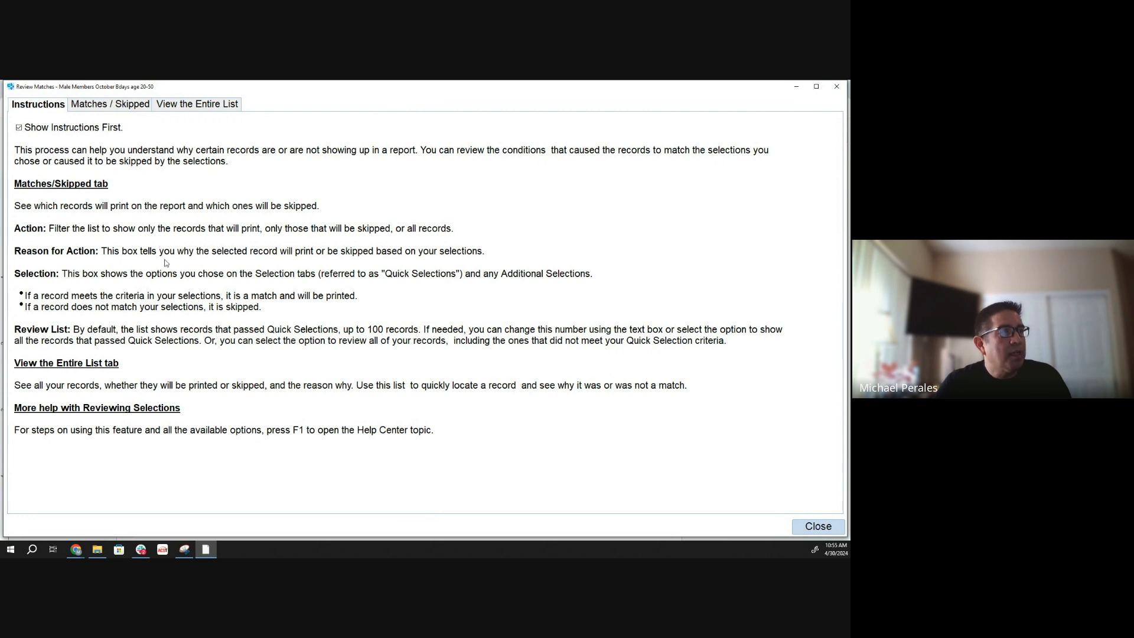
left_click(98, 108)
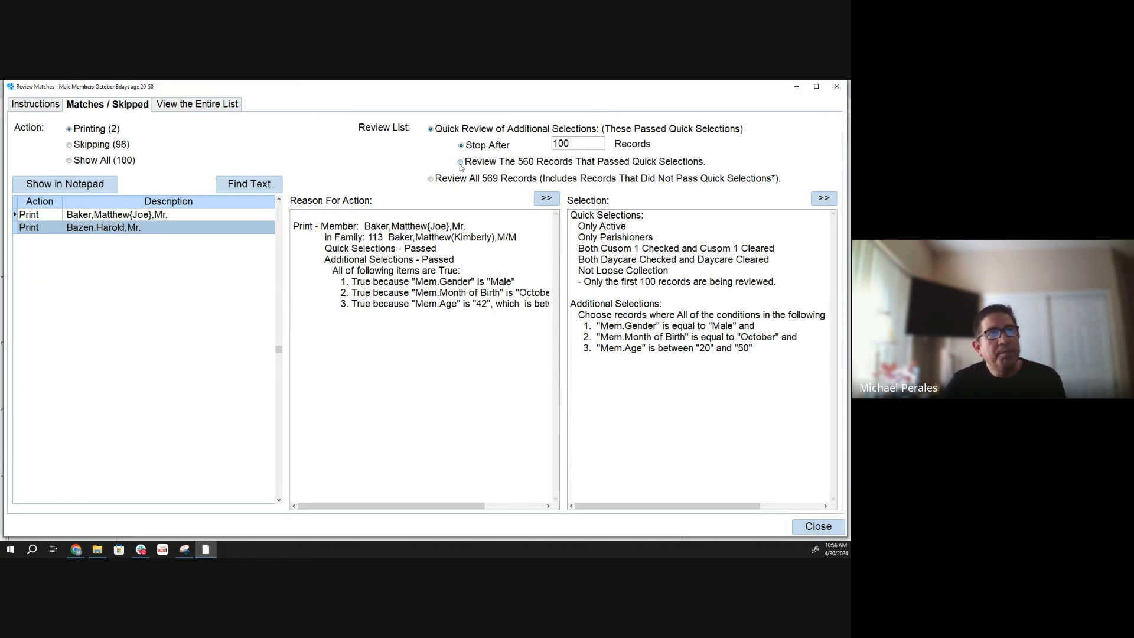
left_click(580, 141)
double_click(580, 141)
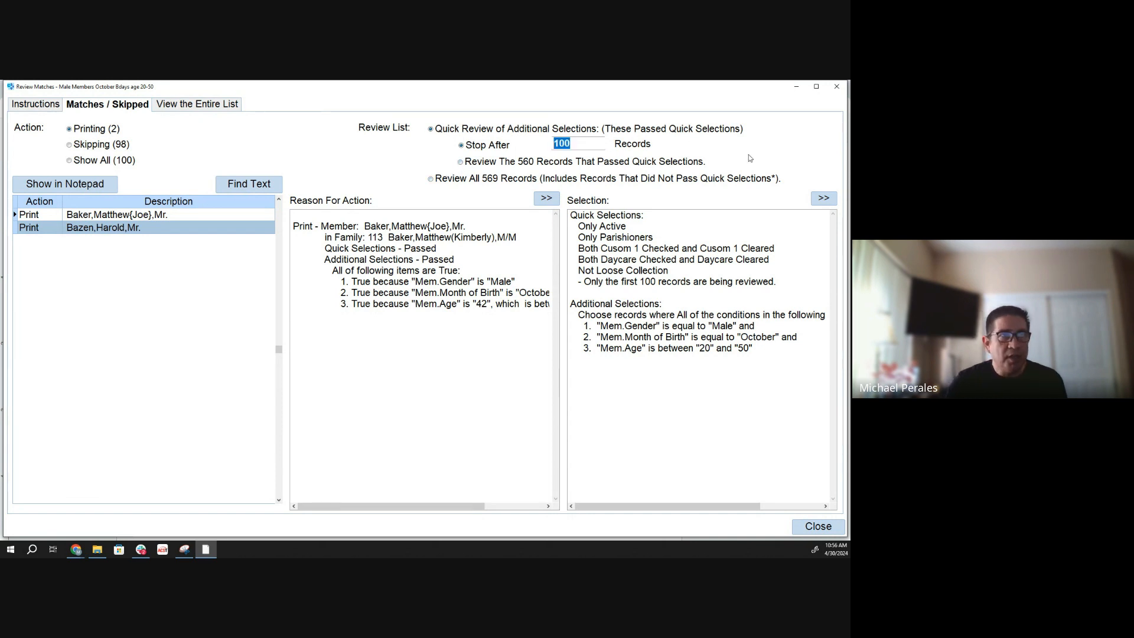
type("1000")
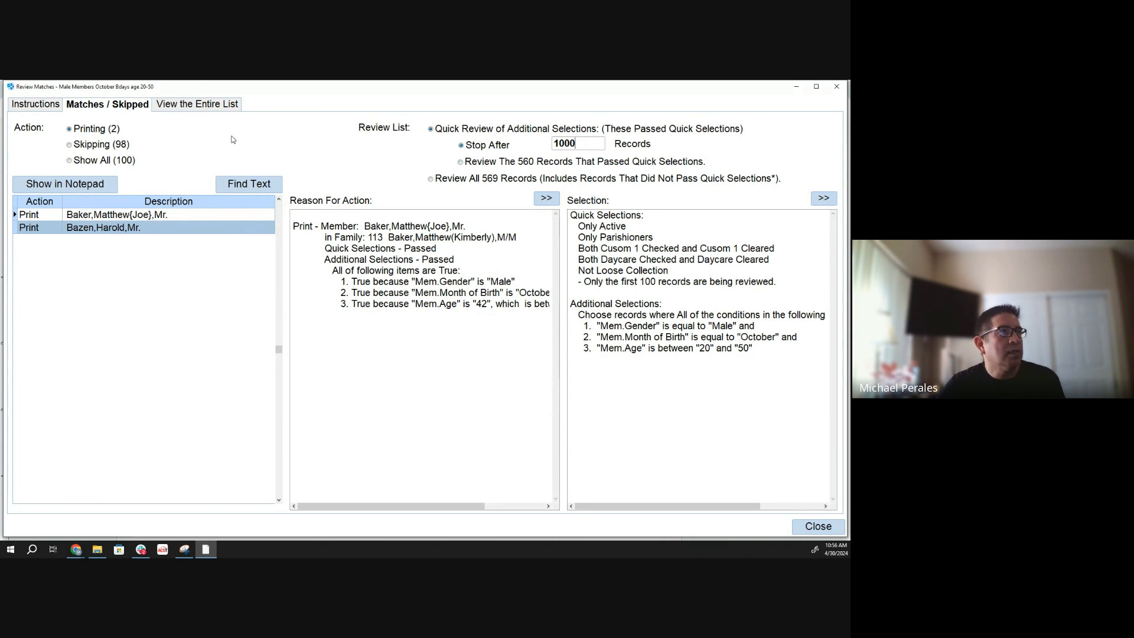
left_click(39, 108)
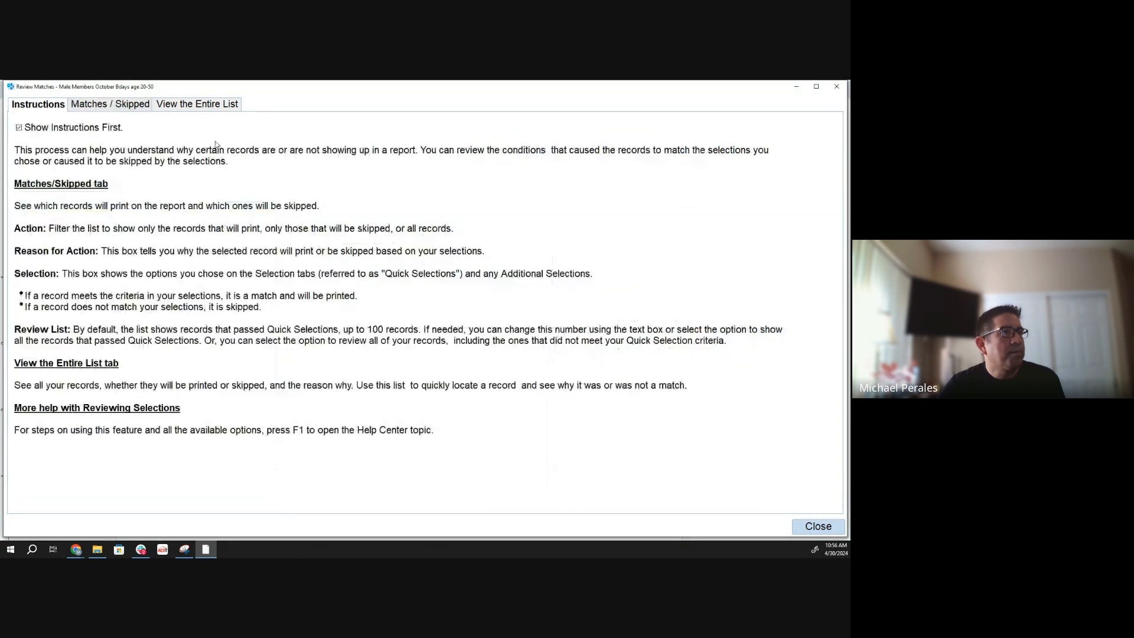
left_click(125, 106)
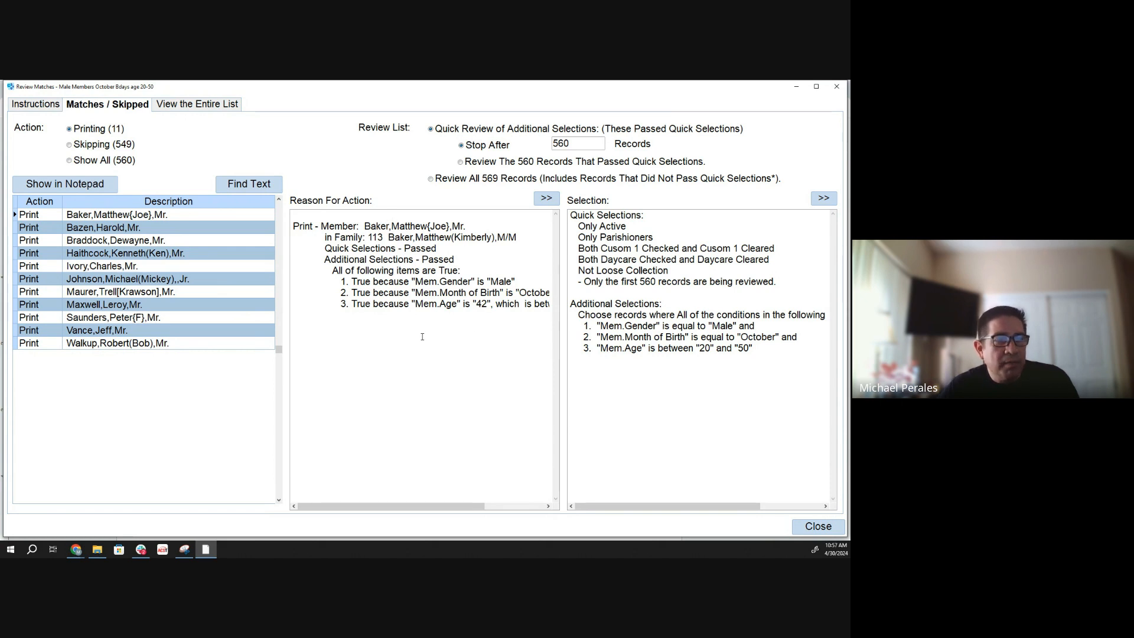
- Examine the full reasons for printing the first two members in the list of matches
left_click_drag(420, 506, 422, 506)
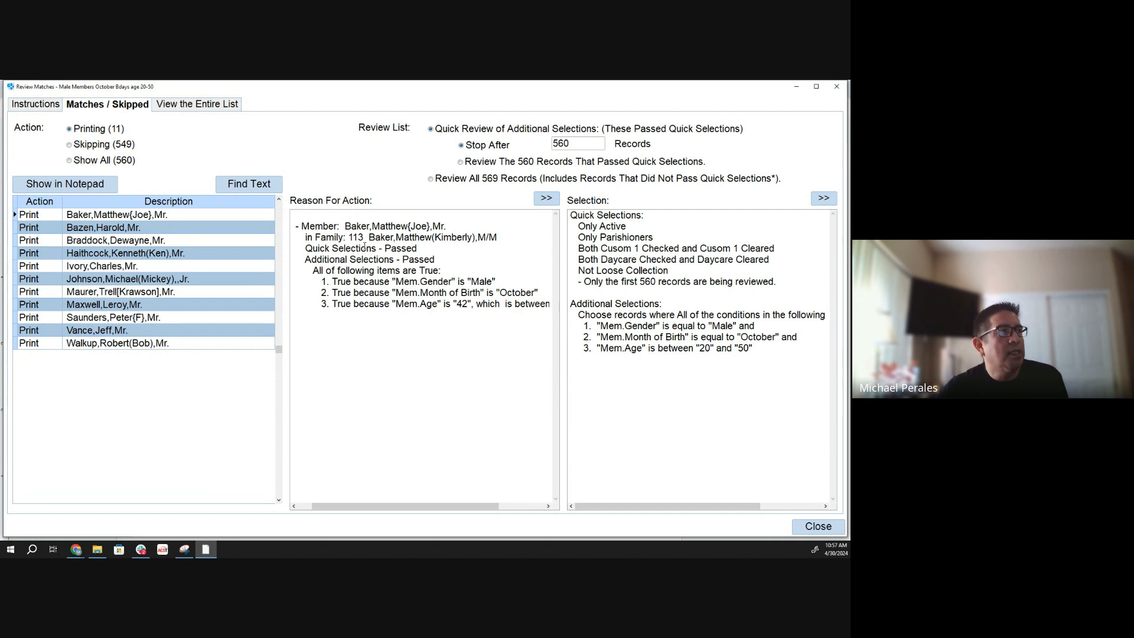
left_click(33, 231)
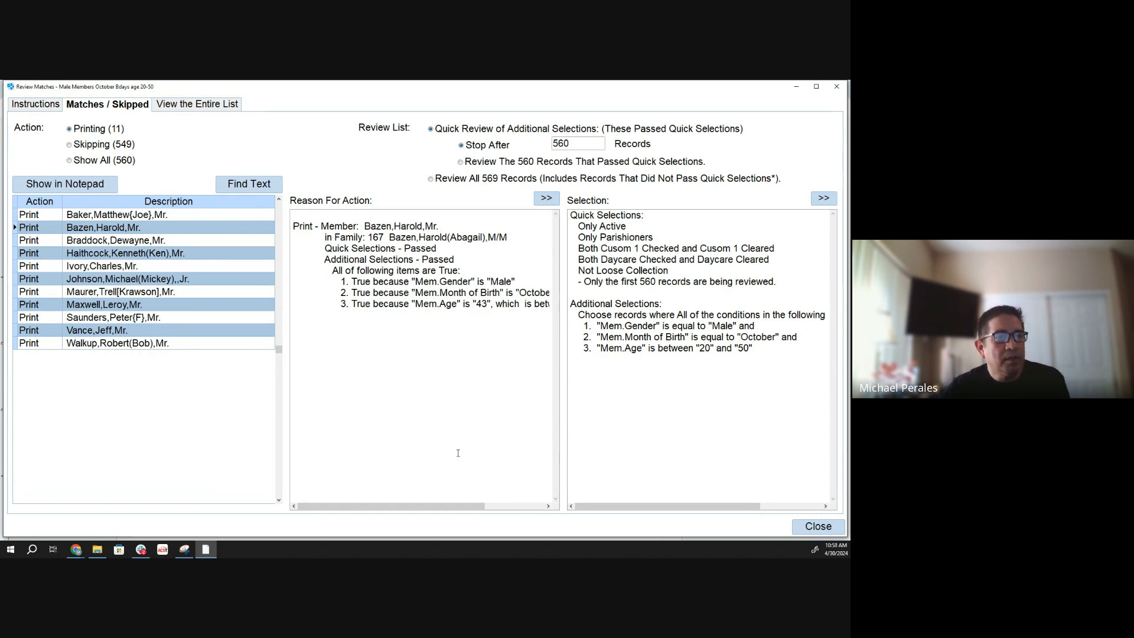
scroll(454, 337, "right", 3)
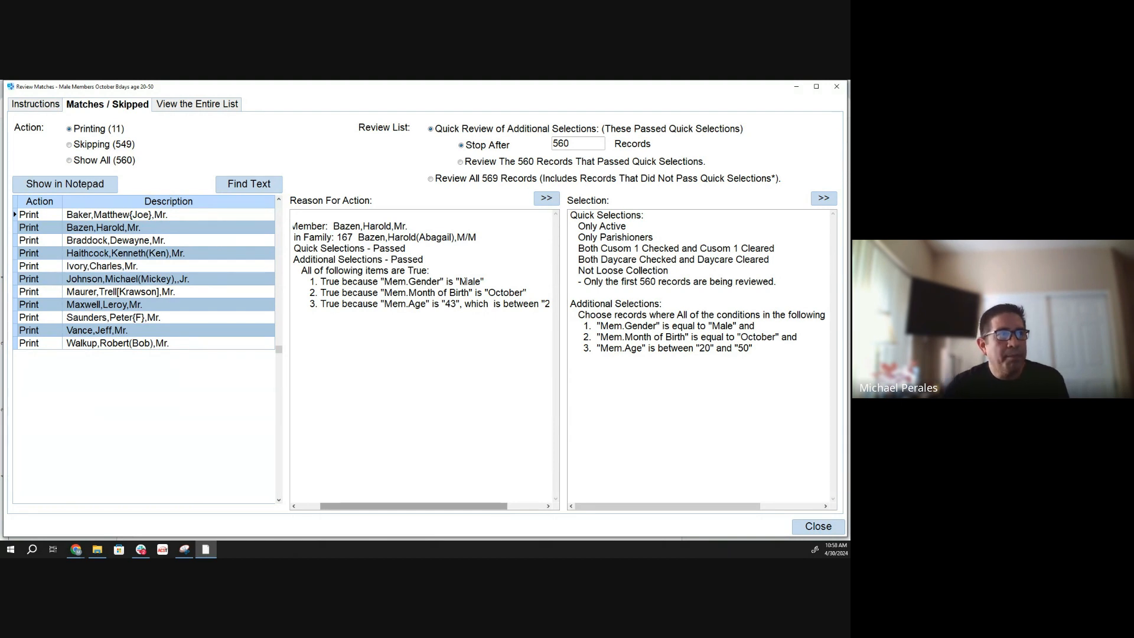
- Show the skipped members in the review and look through the entire list of reasons for each record
left_click(69, 147)
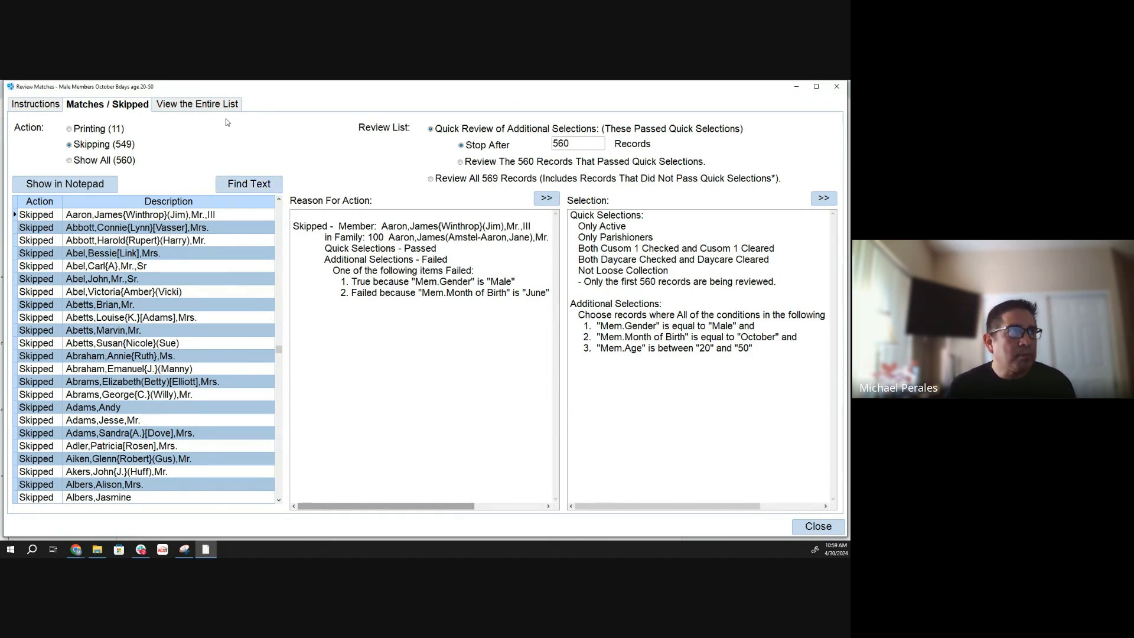
left_click(202, 109)
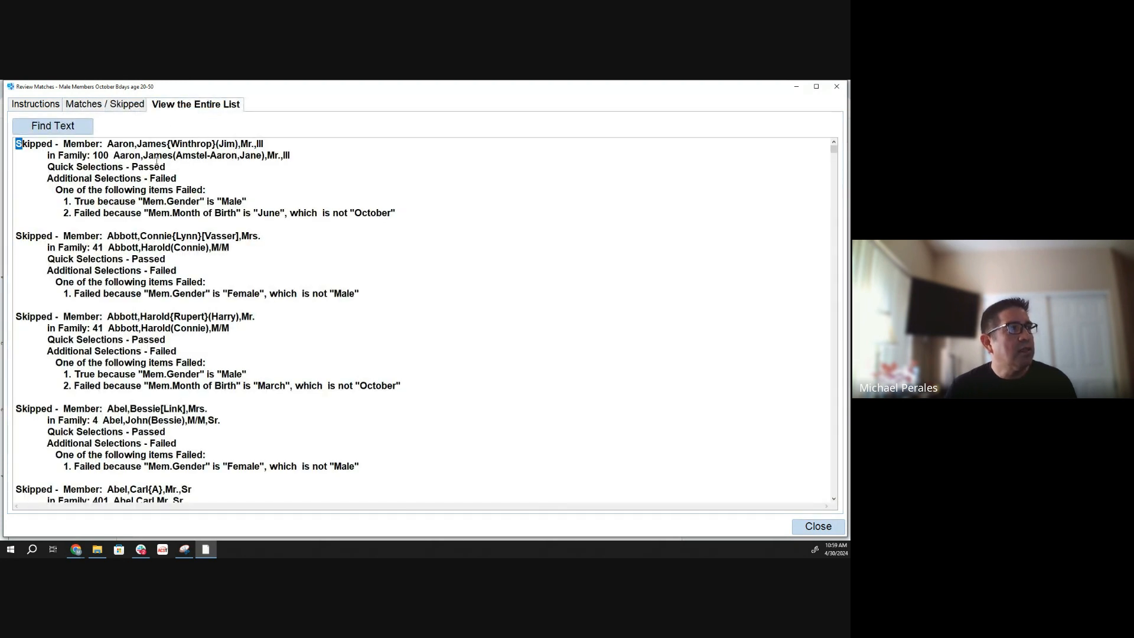
scroll(125, 269, "down", 9)
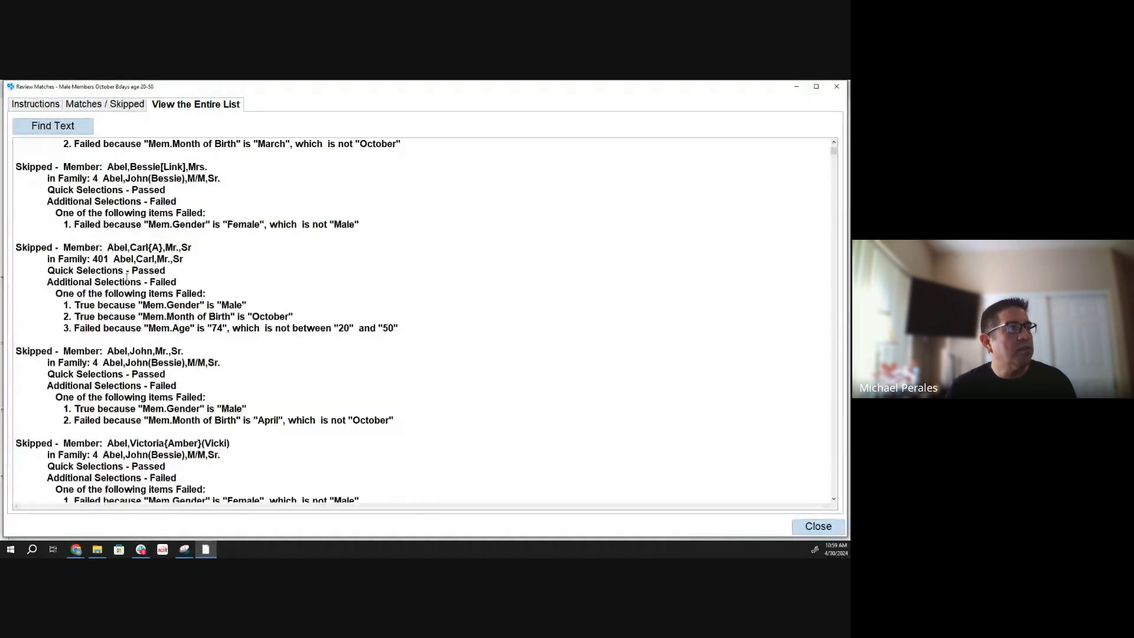
scroll(126, 277, "up", 9)
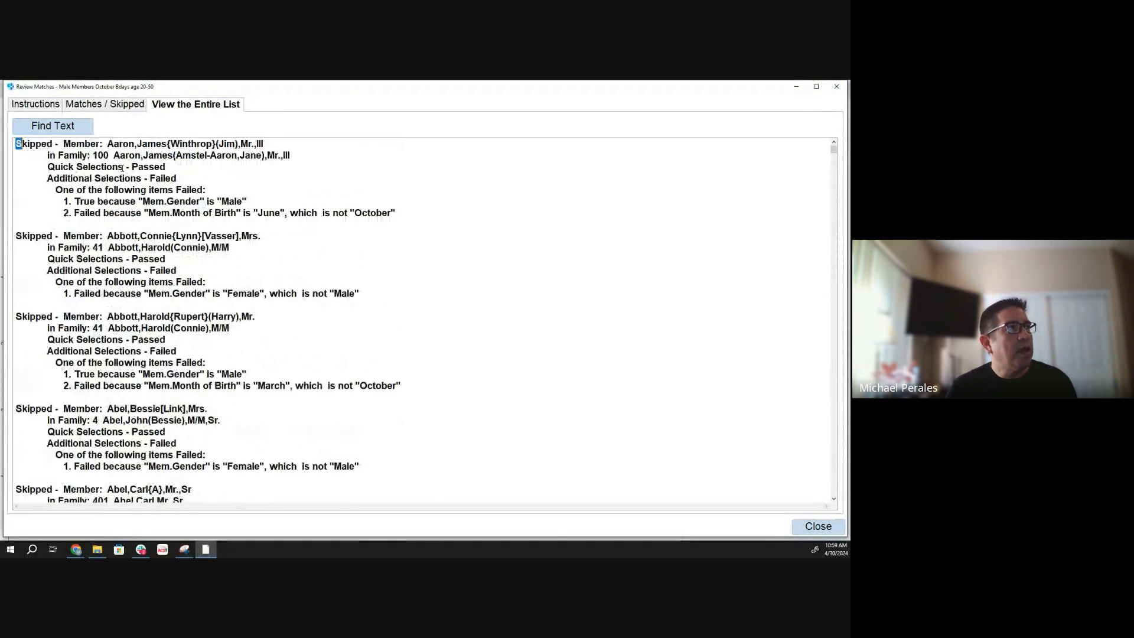
- Show only the printing members, look through the entire review list again, and return to the matches
left_click(122, 107)
left_click(89, 128)
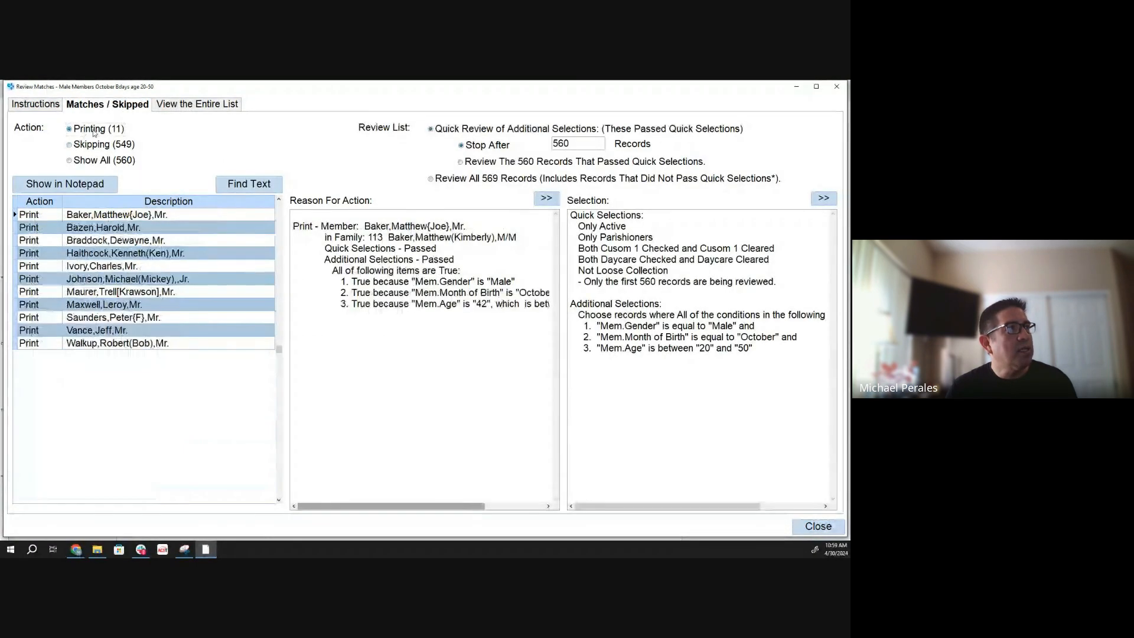
left_click(192, 107)
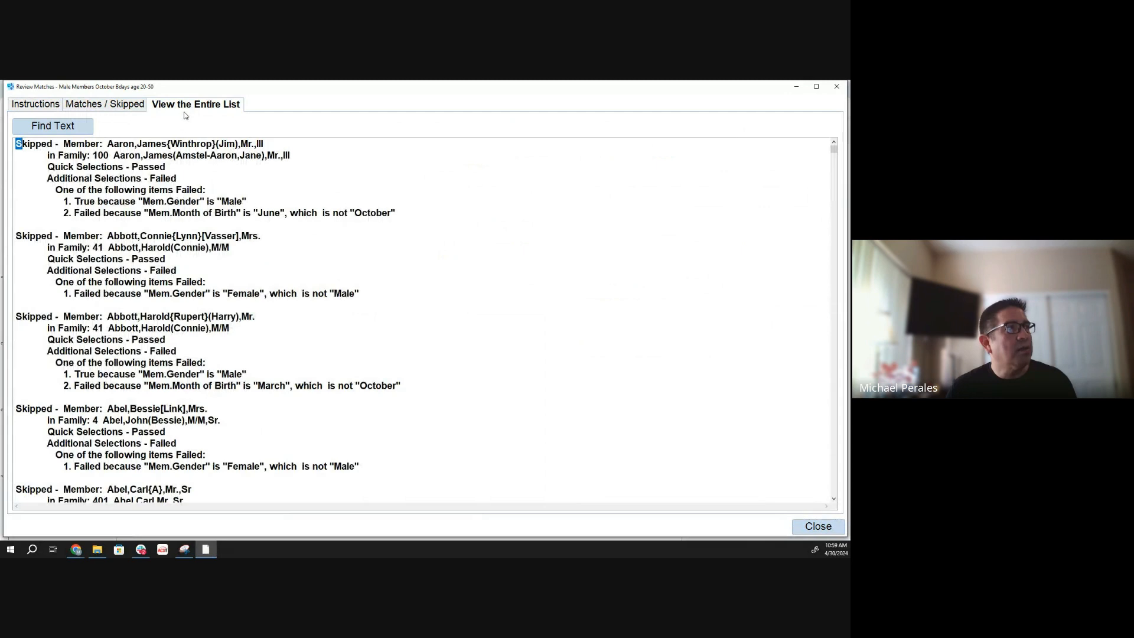
scroll(126, 150, "down", 15)
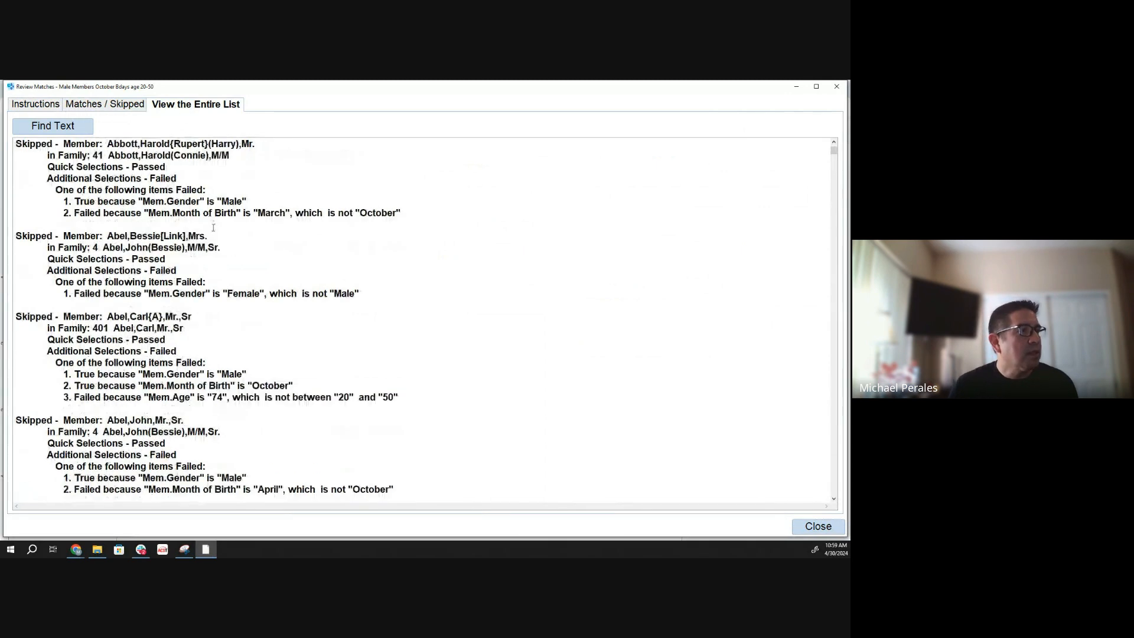
scroll(222, 255, "down", 1)
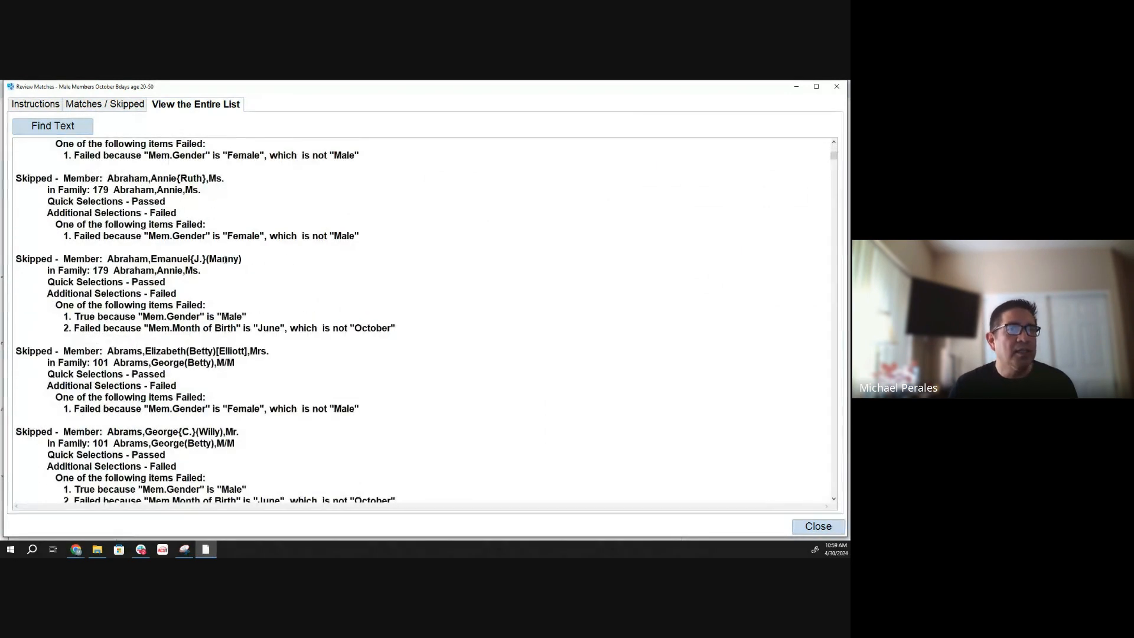
scroll(223, 255, "up", 3)
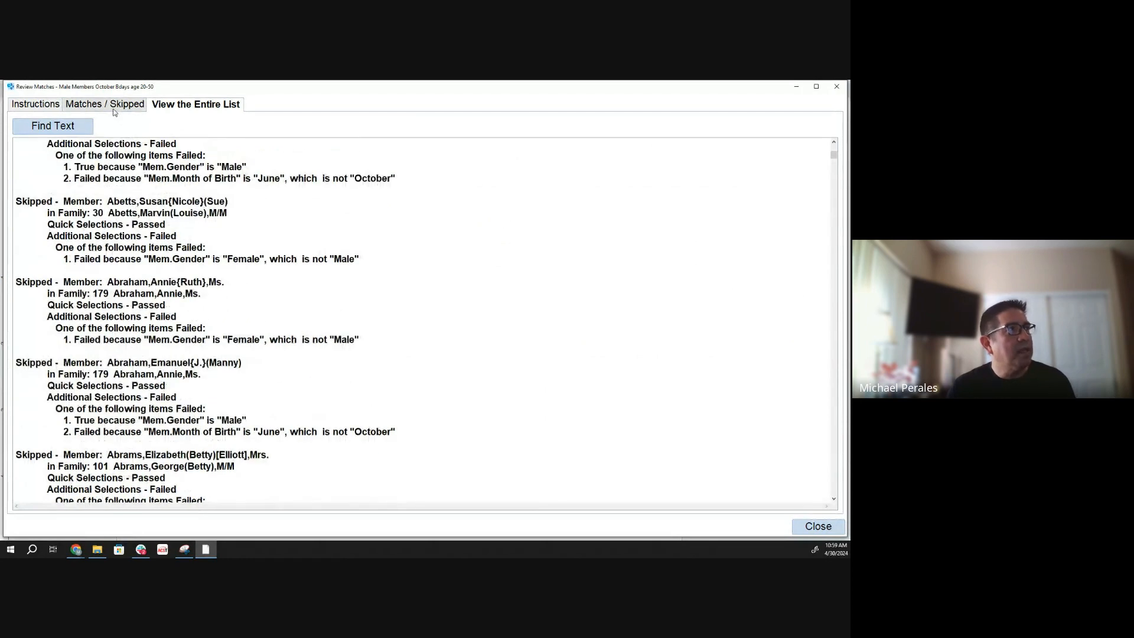
left_click(116, 110)
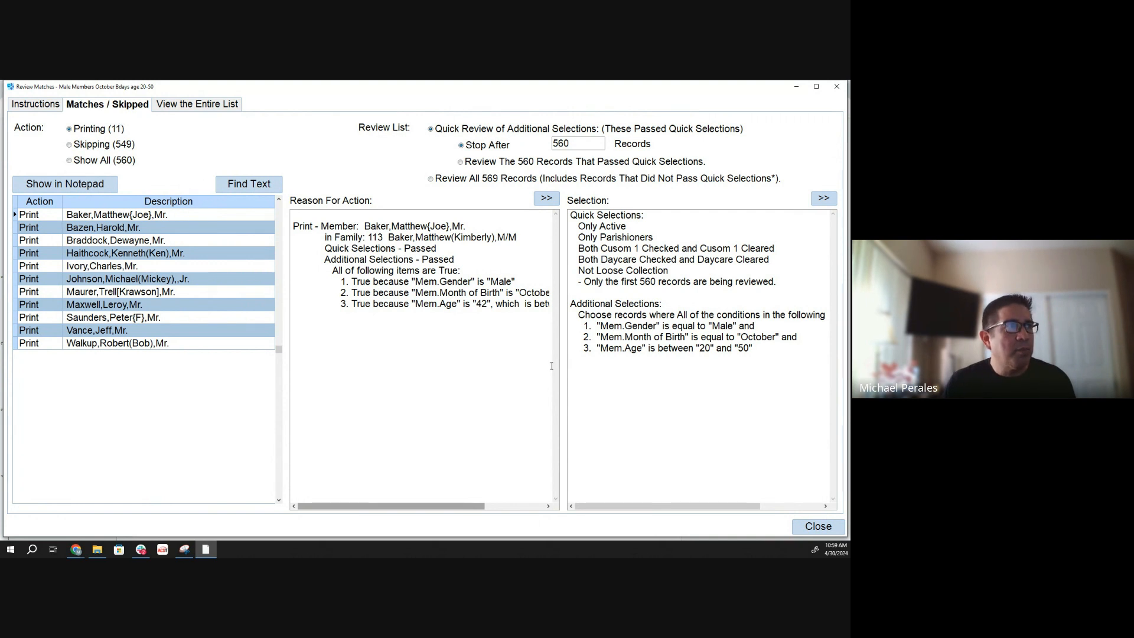
- Close the selection review and cancel the Member Quick Report setup to return to the list of reports
left_click(811, 526)
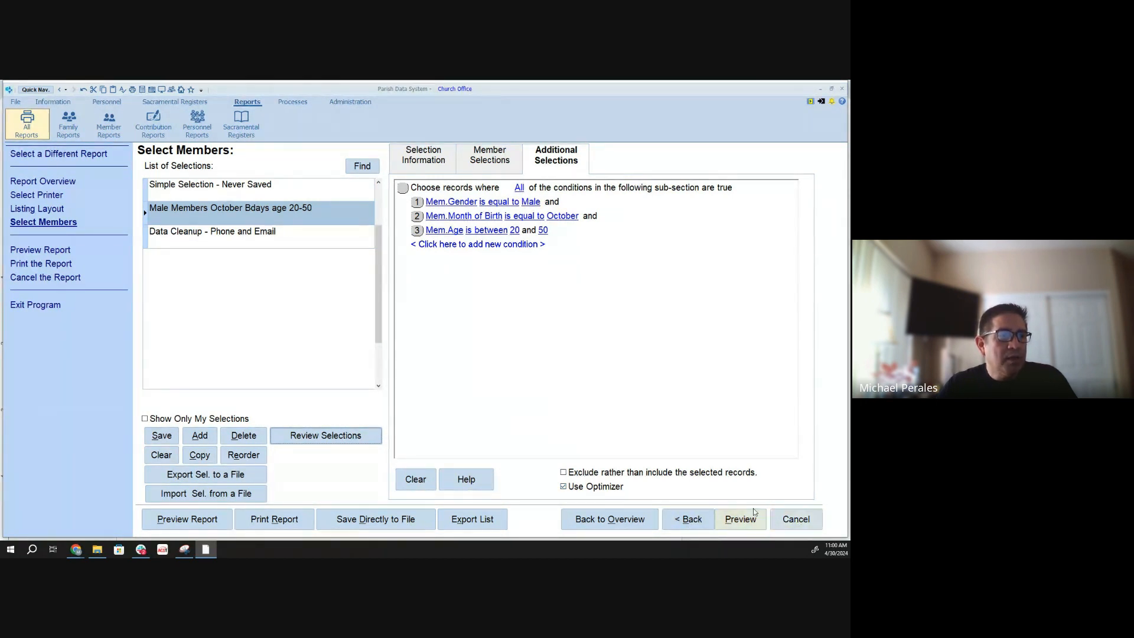
left_click(790, 523)
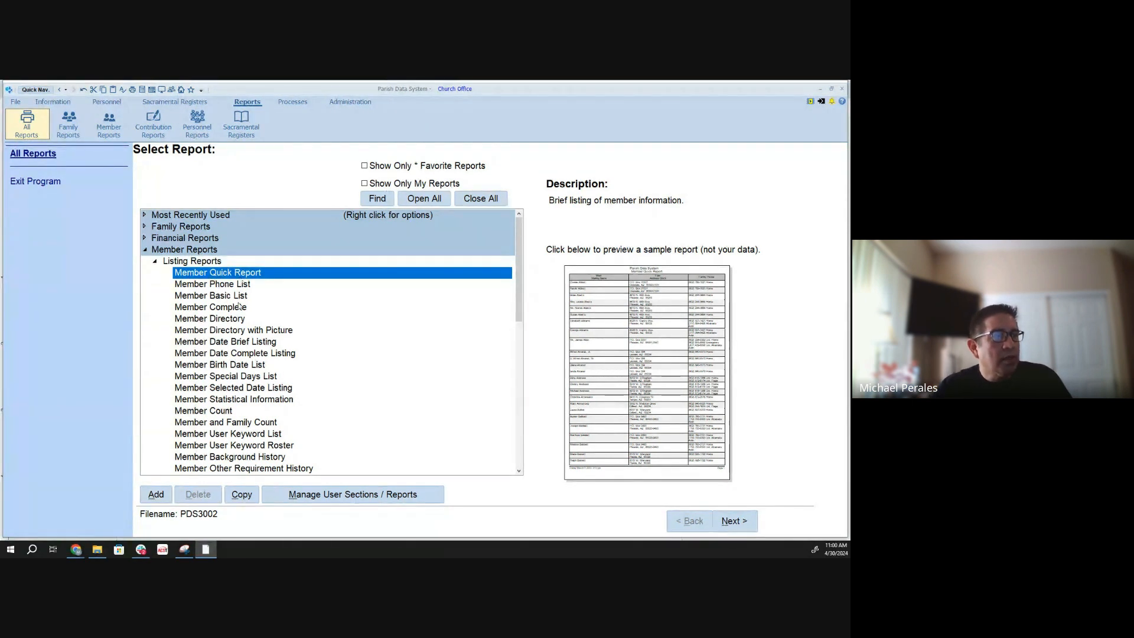
- Start a copy of the Member Quick Report and shorten the copy's name to "Member"
left_click(242, 495)
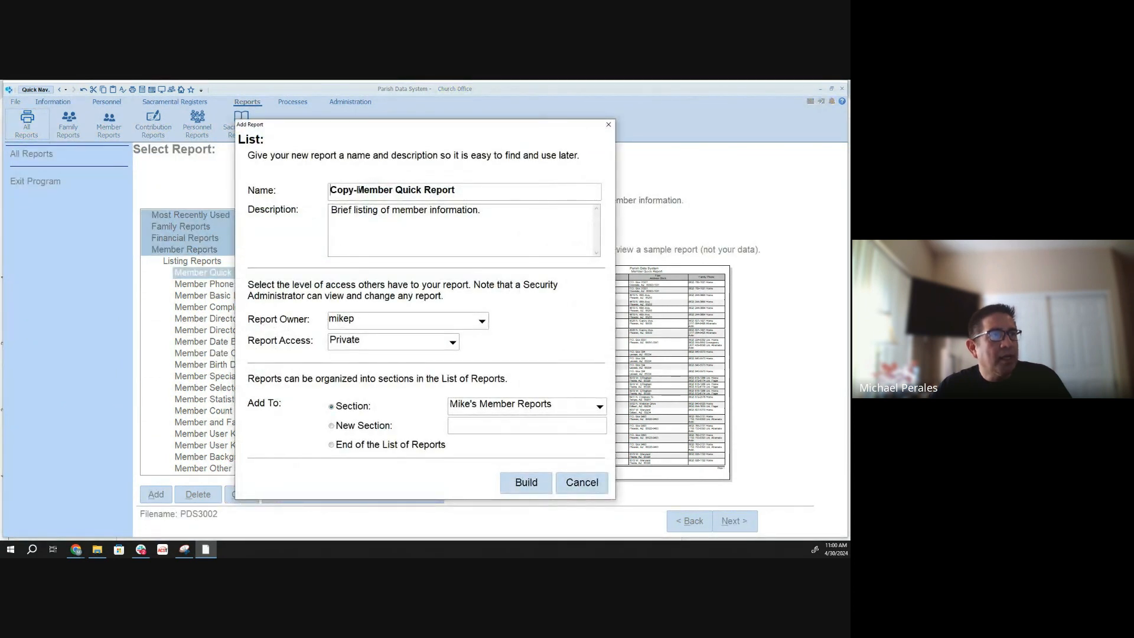
key("BackSpace")
key("BackSpace")
key("BackSpace")
key("BackSpace")
key("BackSpace")
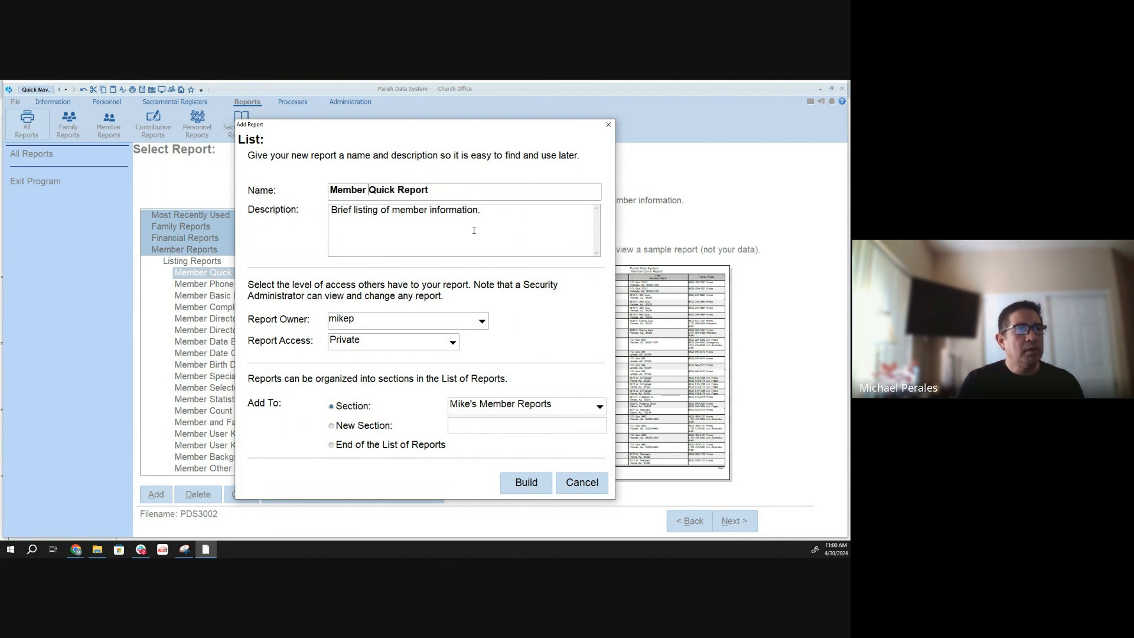
key("Delete")
key("Delete")
key("Delete")
key("Delete")
key("Delete")
key("Delete")
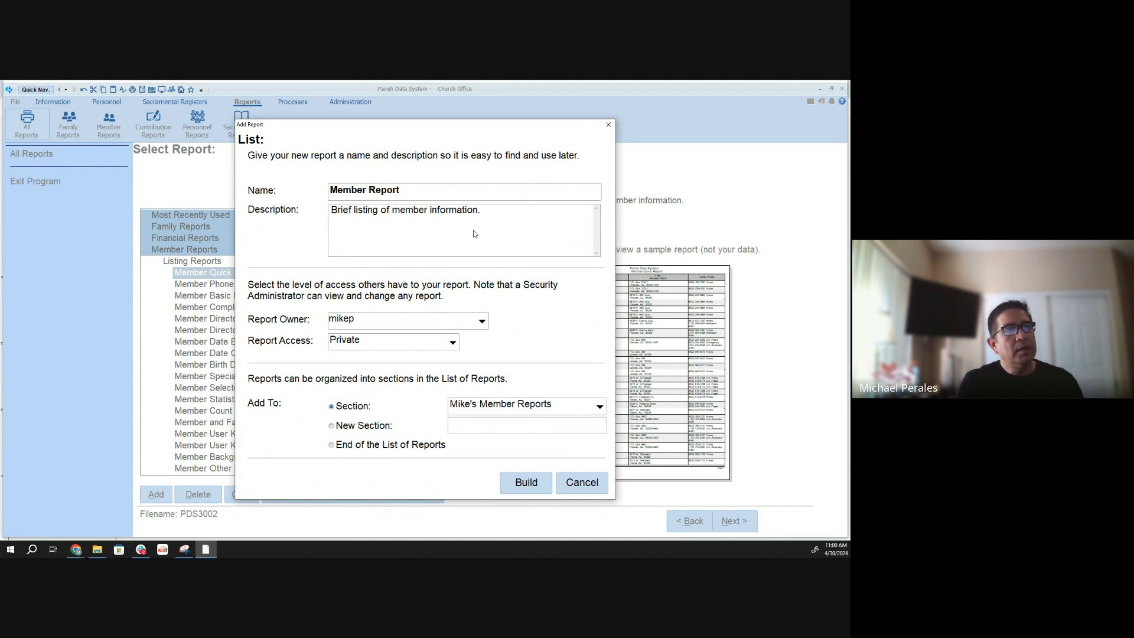
key("BackSpace")
key("BackSpace")
key("BackSpace")
key("BackSpace")
key("BackSpace")
key("BackSpace")
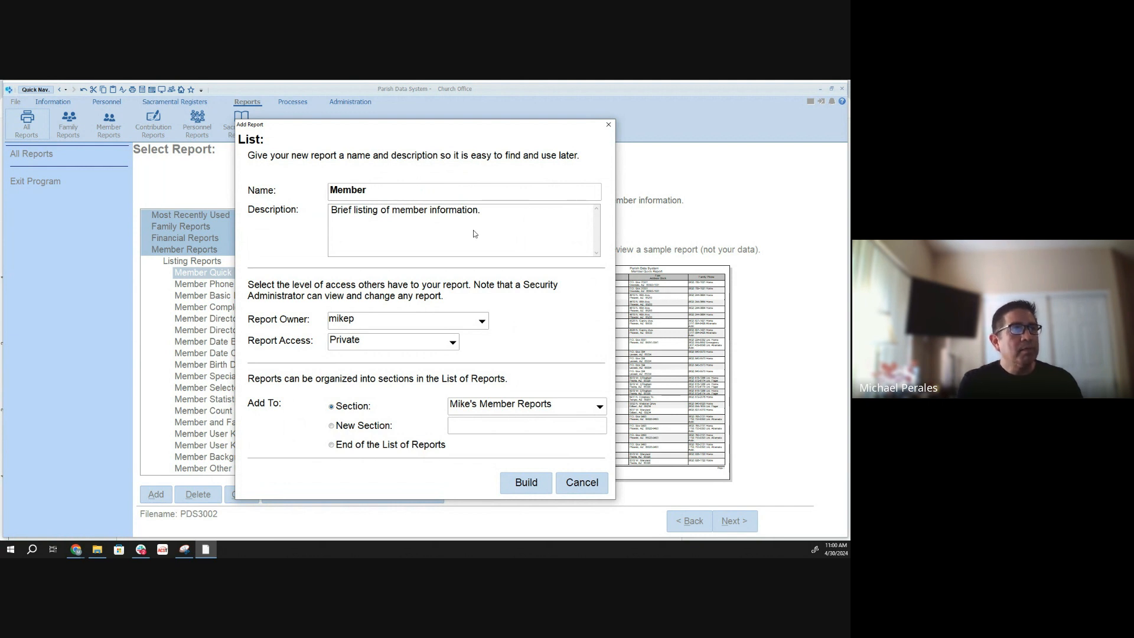
- Extend the copied report's name to "Member Gender, Birth Month, Age"
type("Age")
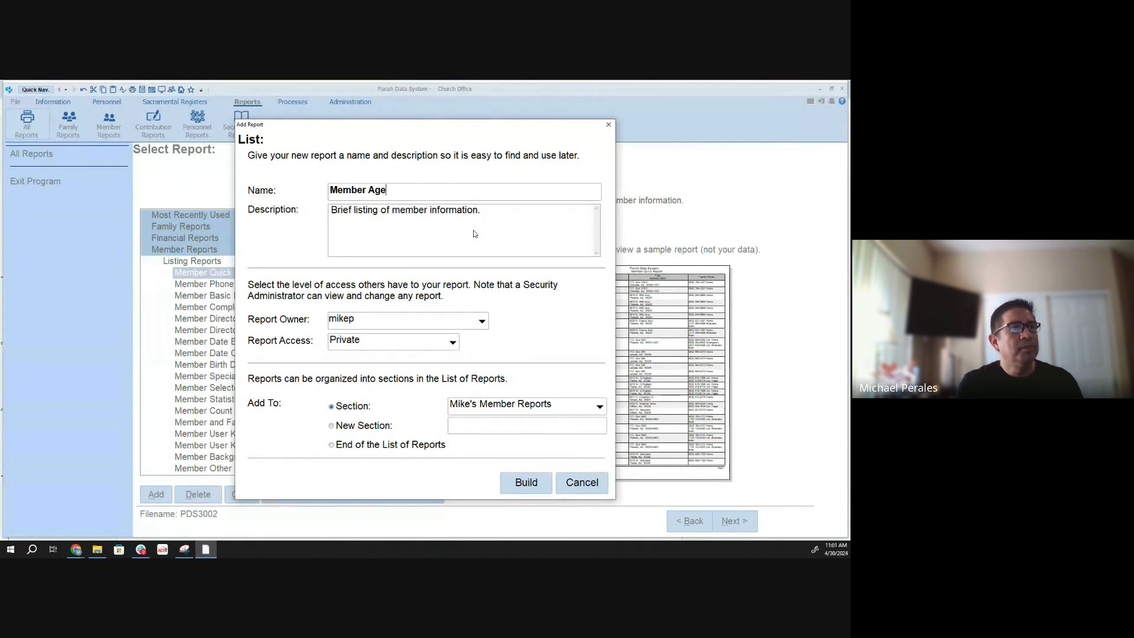
key("BackSpace")
key("BackSpace")
key("BackSpace")
type("Gender")
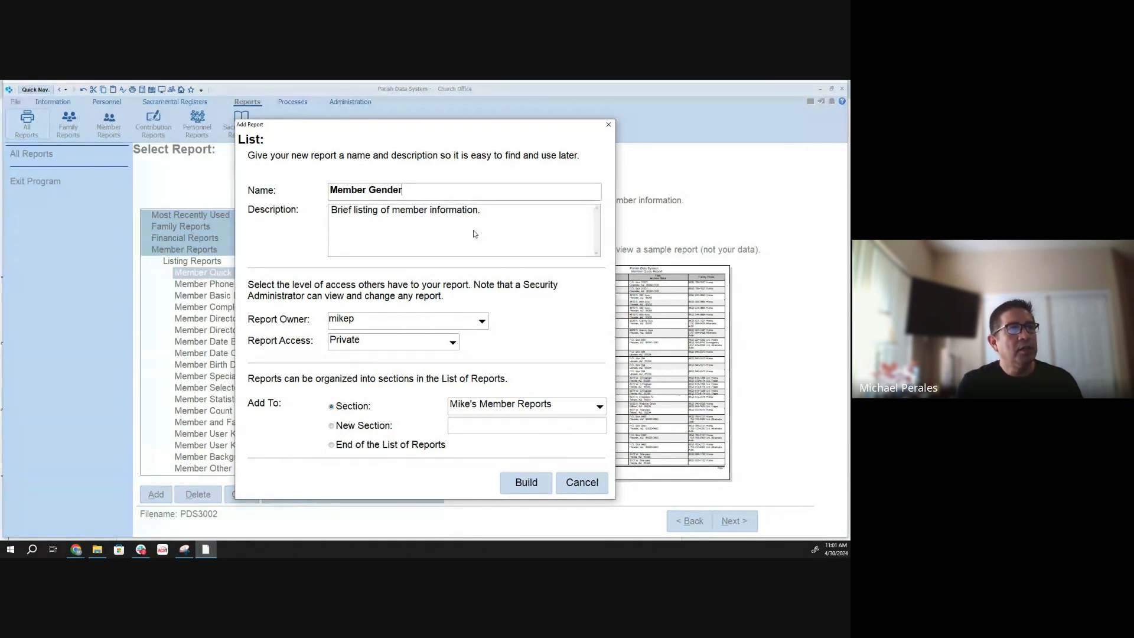
type(", Age,")
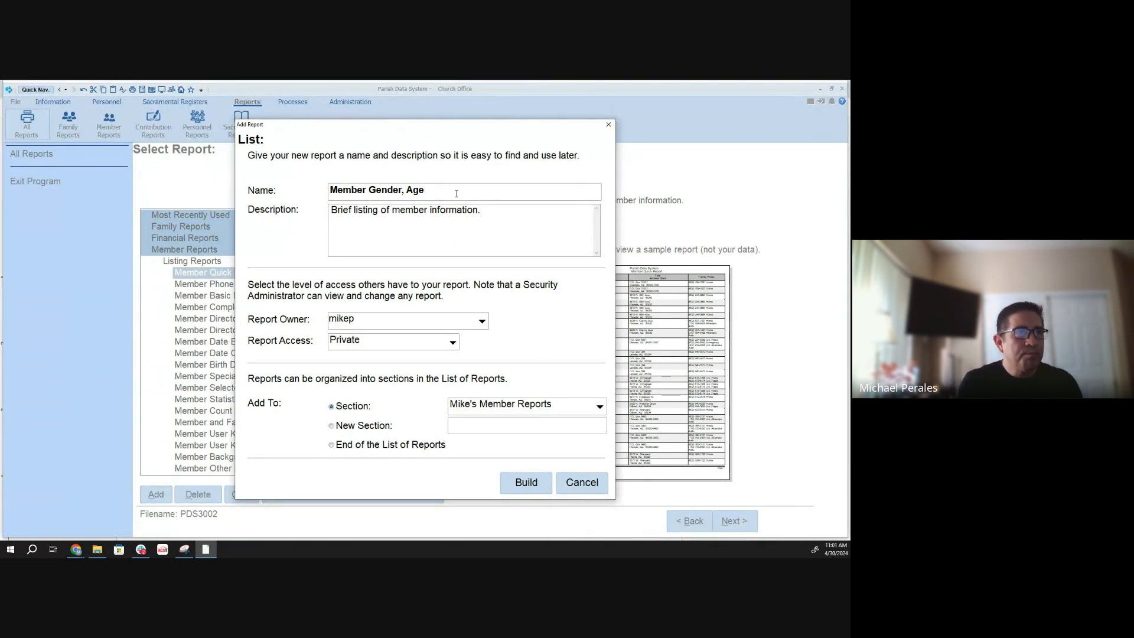
key("BackSpace")
key("BackSpace")
key("BackSpace")
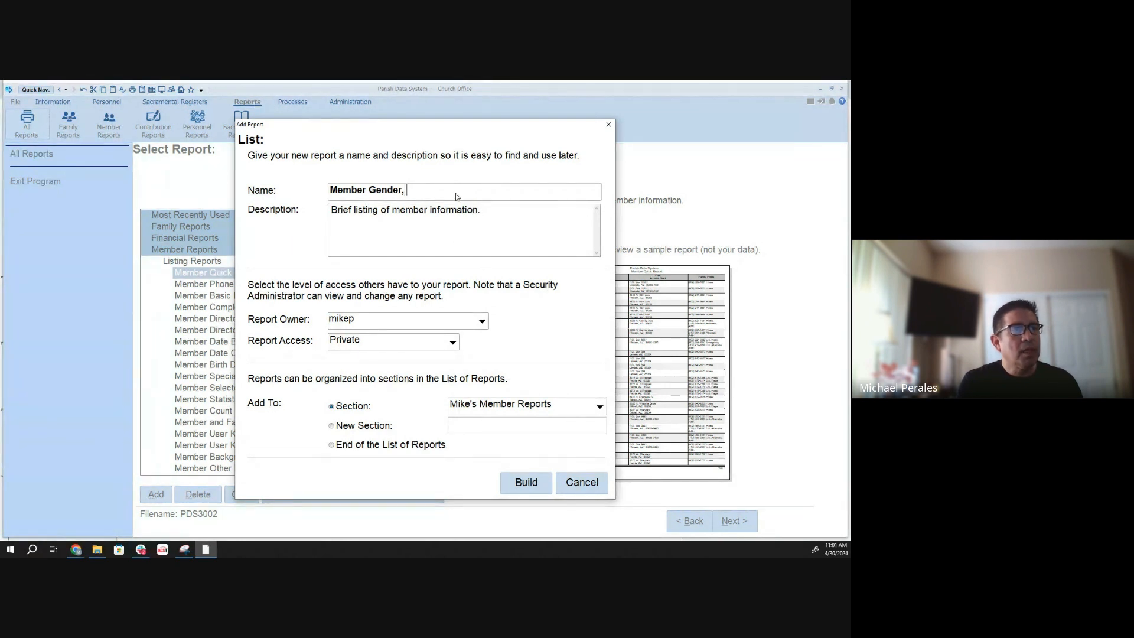
type("Month")
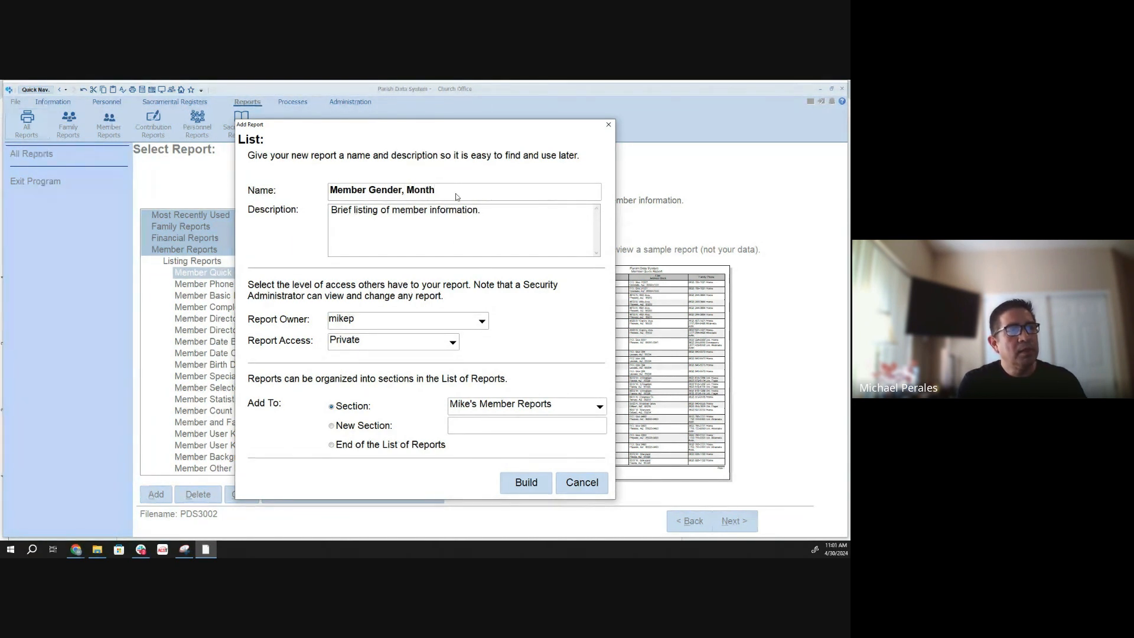
key("BackSpace")
key("BackSpace")
key("BackSpace")
key("BackSpace")
key("BackSpace")
type("Birth ")
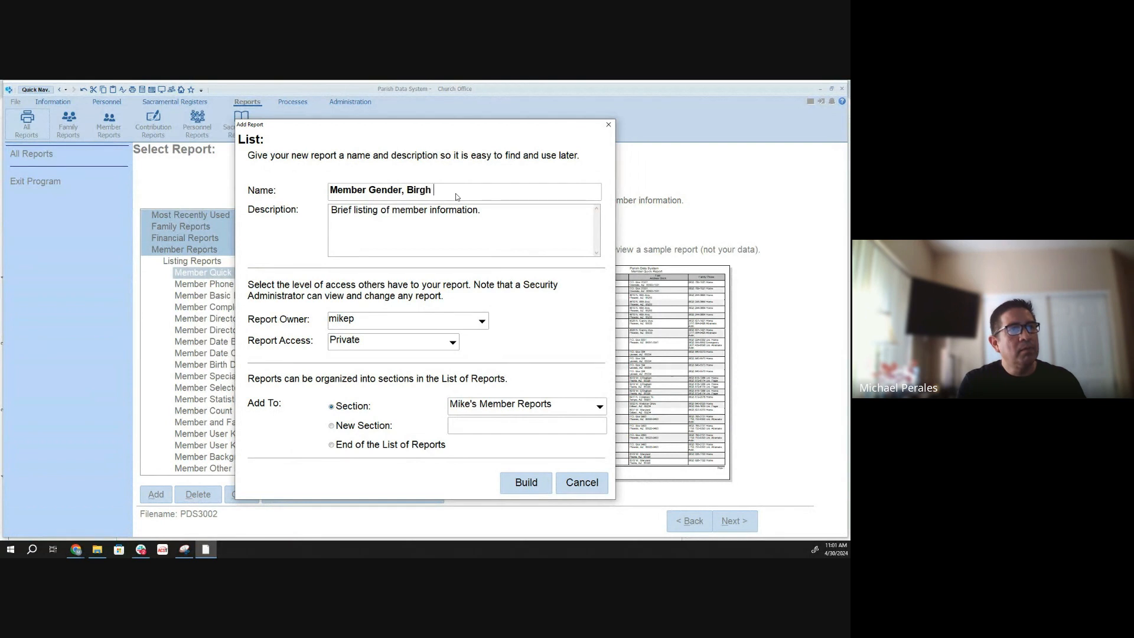
type("Month, Age")
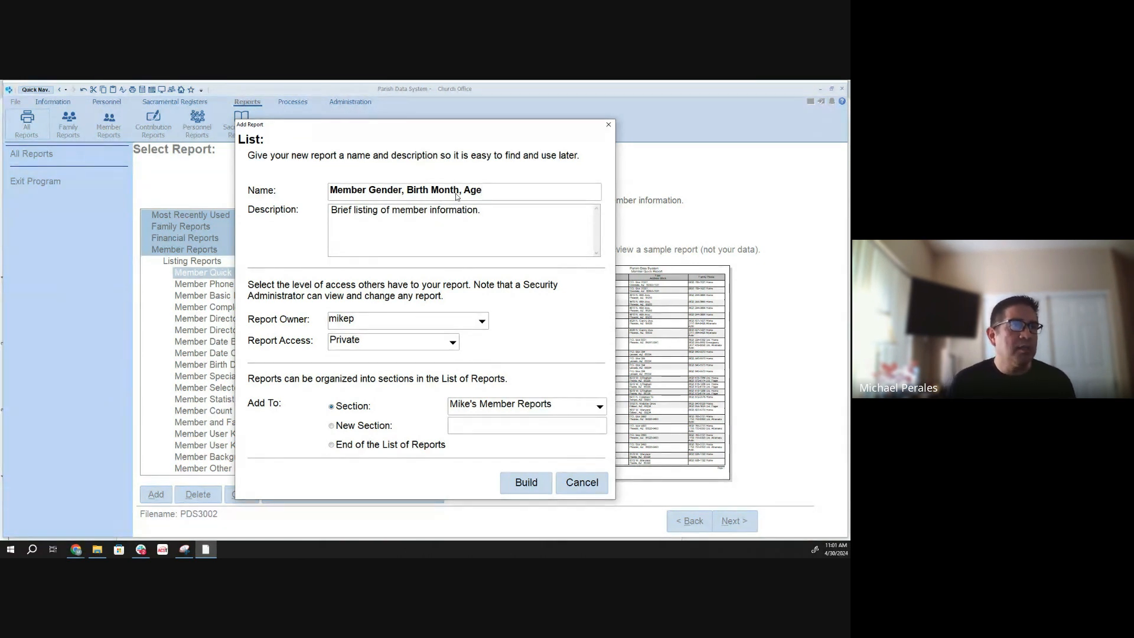
- Extend the report description, reusing the name text, to "Brief listing of member information with Member Gender, Birth Month, Age"
left_click(498, 214)
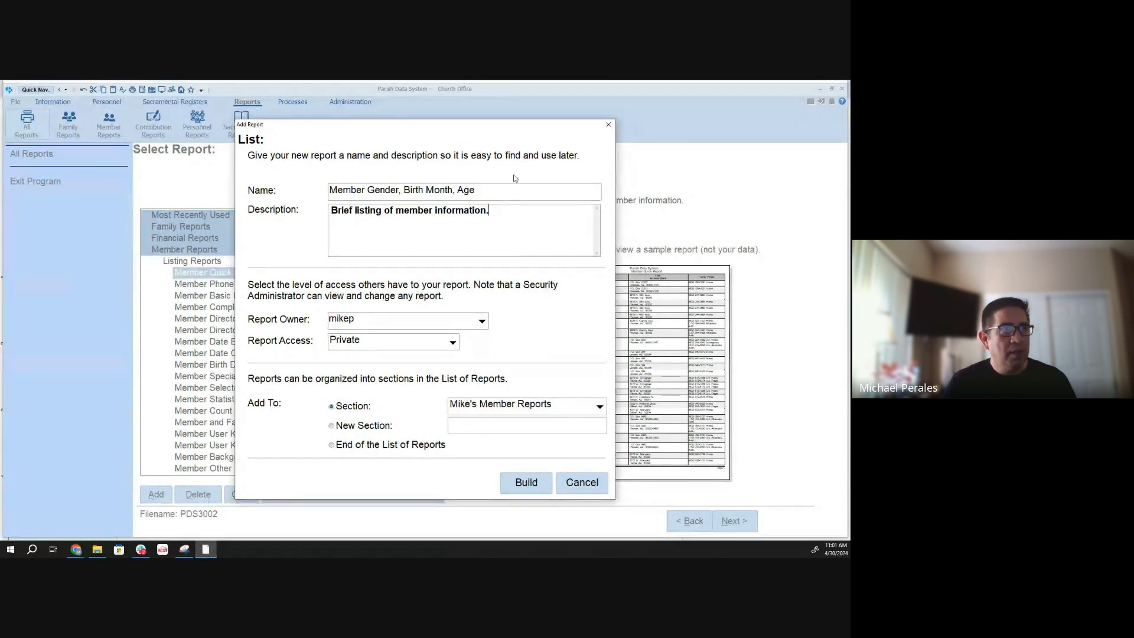
left_click(482, 191)
left_click_drag(482, 191, 296, 194)
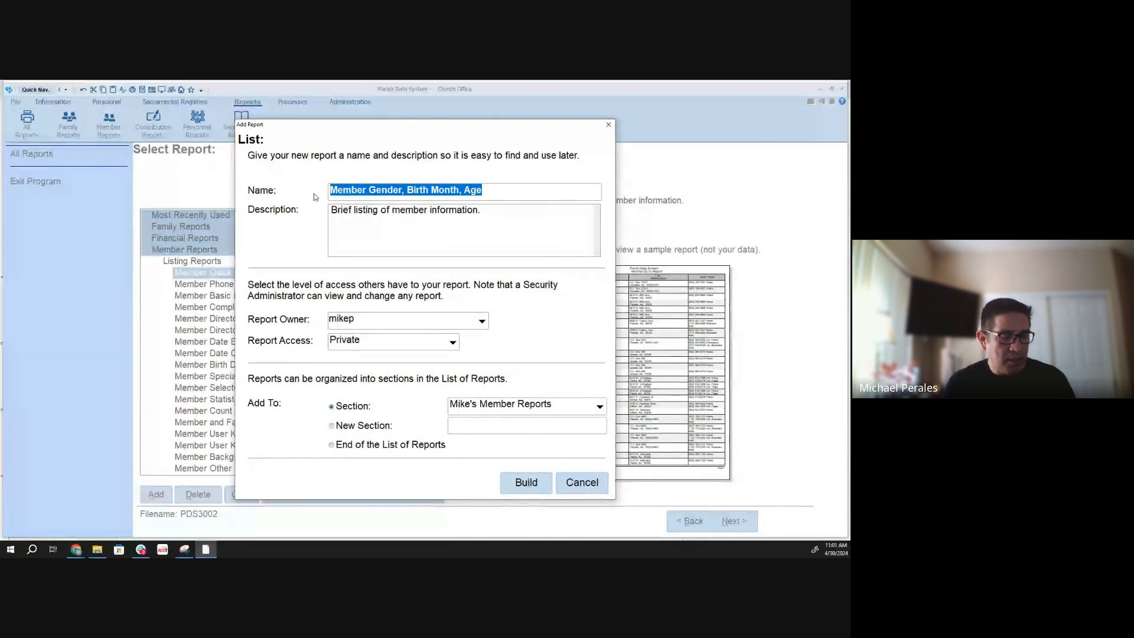
left_click(485, 216)
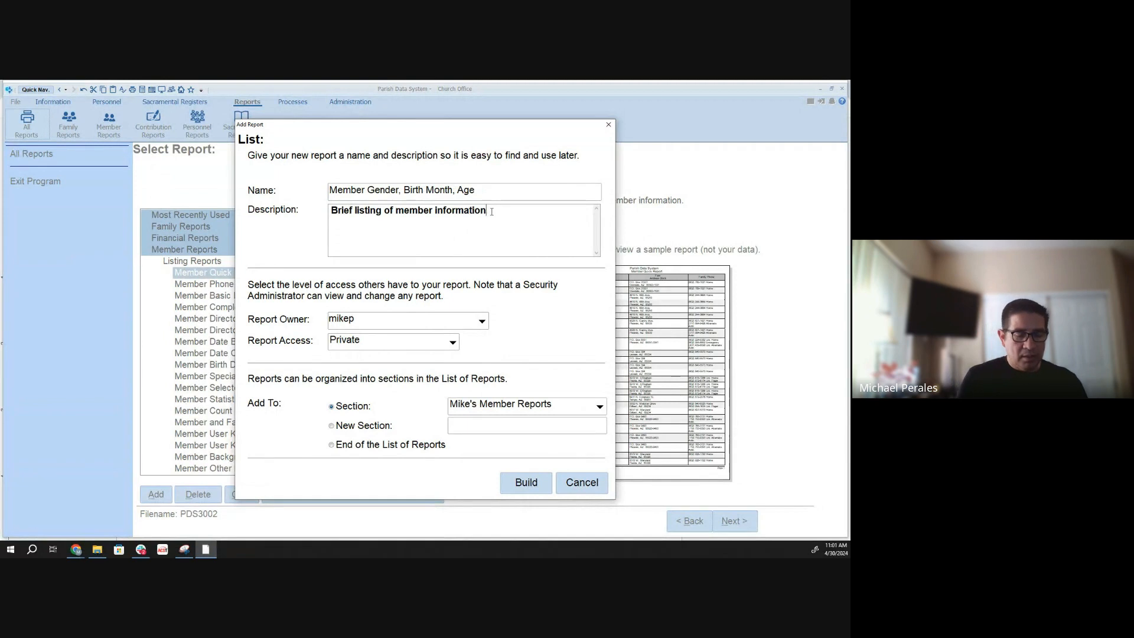
type("with")
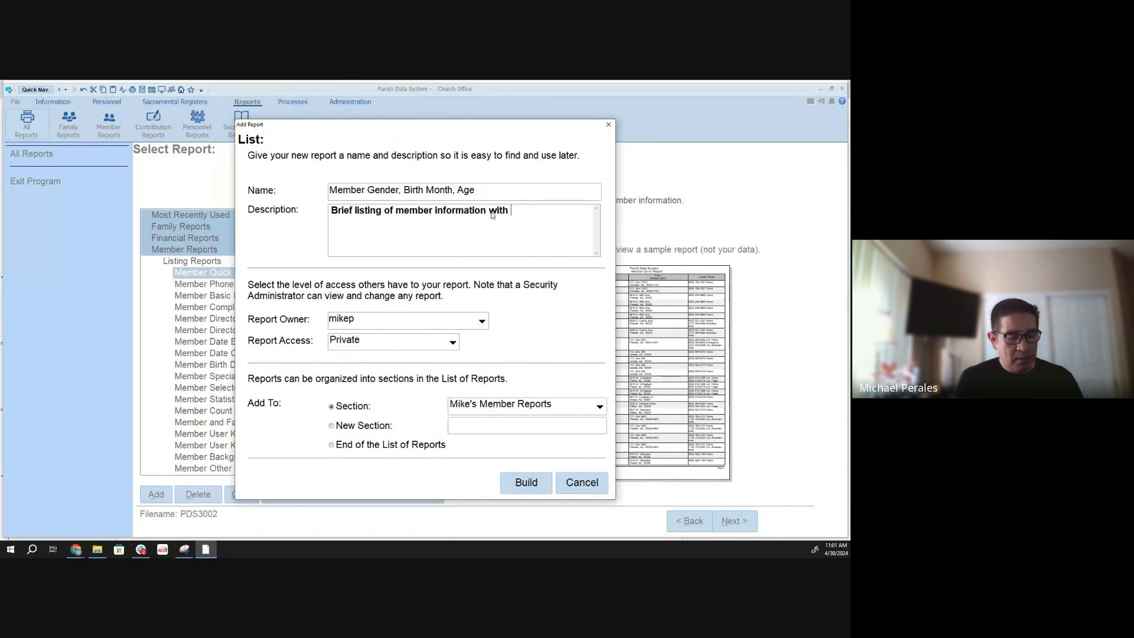
key("ctrl+v")
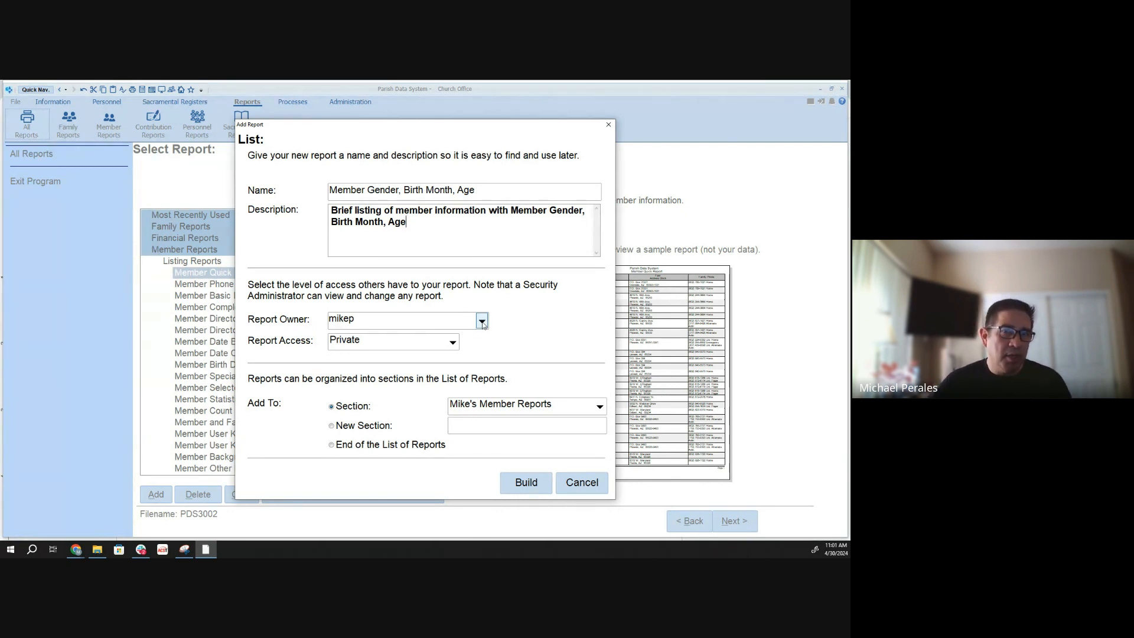
- Set the report access to Shared, switch it to Public, and set it back to Shared
left_click(452, 343)
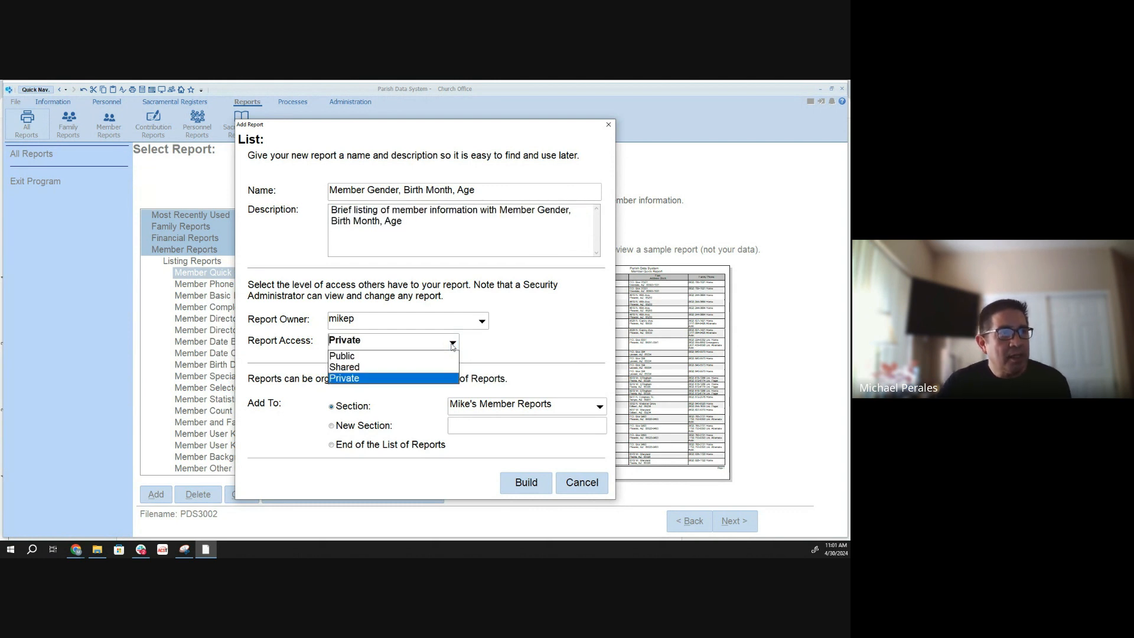
left_click(380, 367)
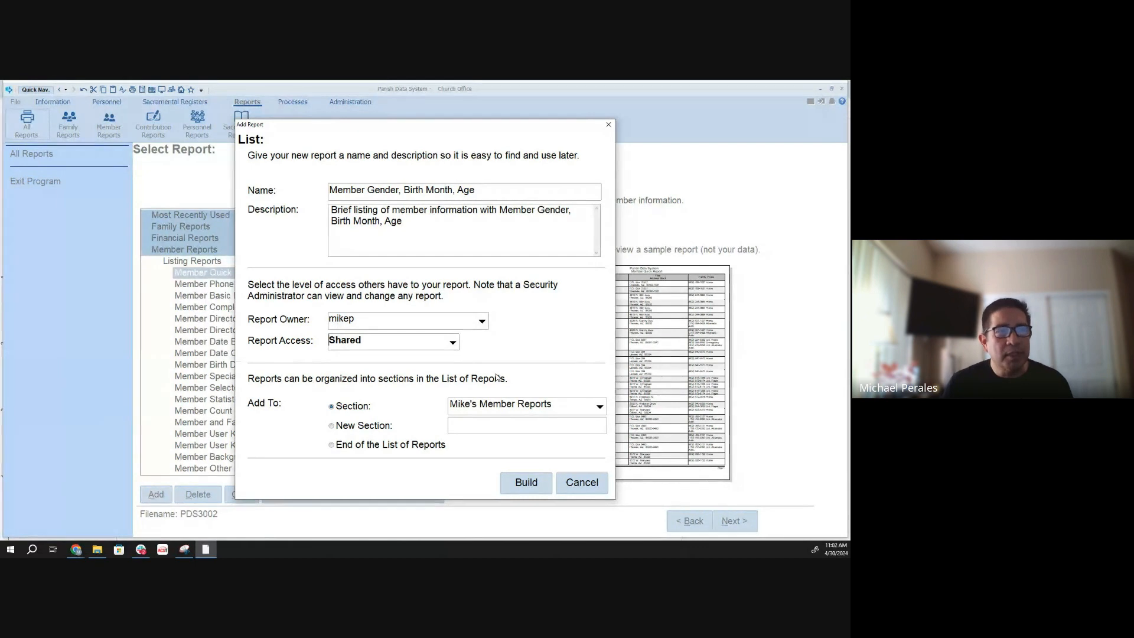
left_click(452, 342)
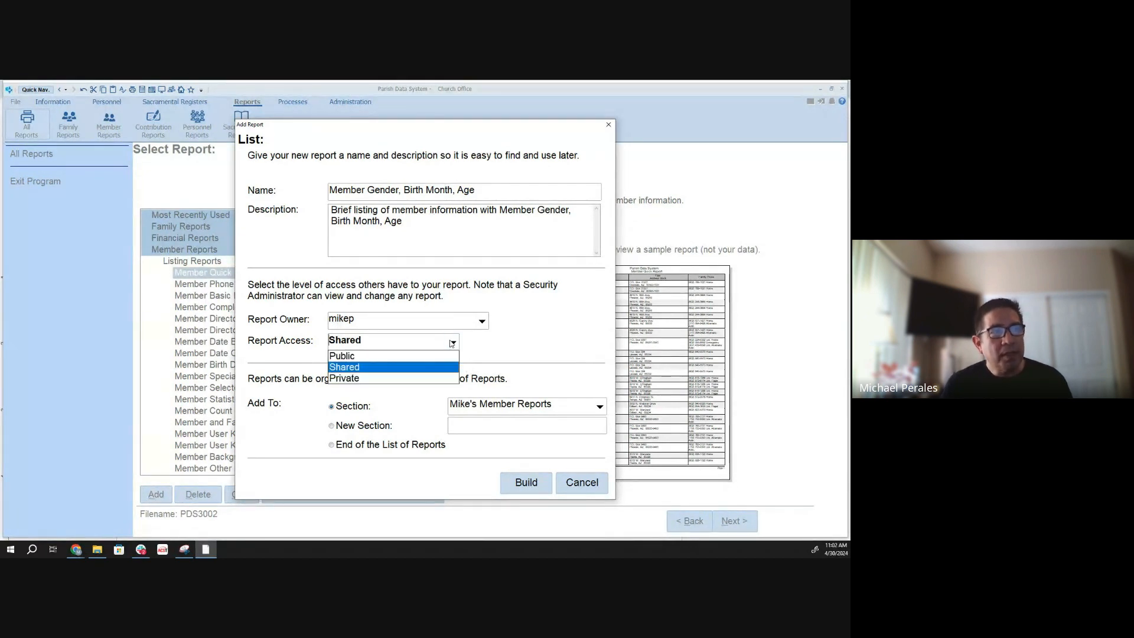
left_click(431, 358)
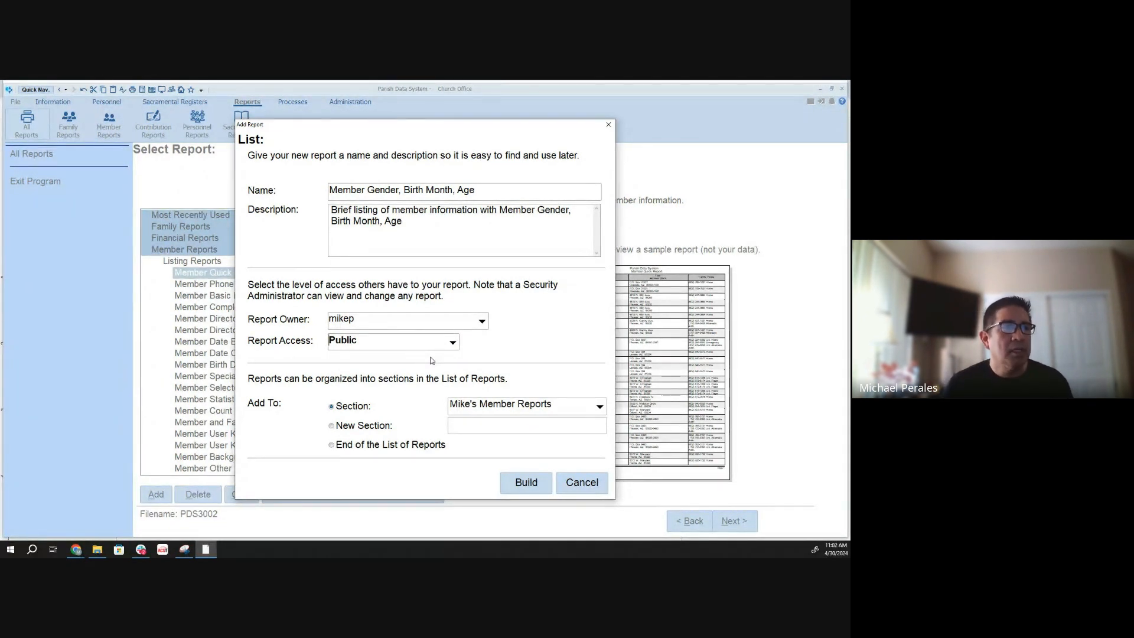
left_click(452, 343)
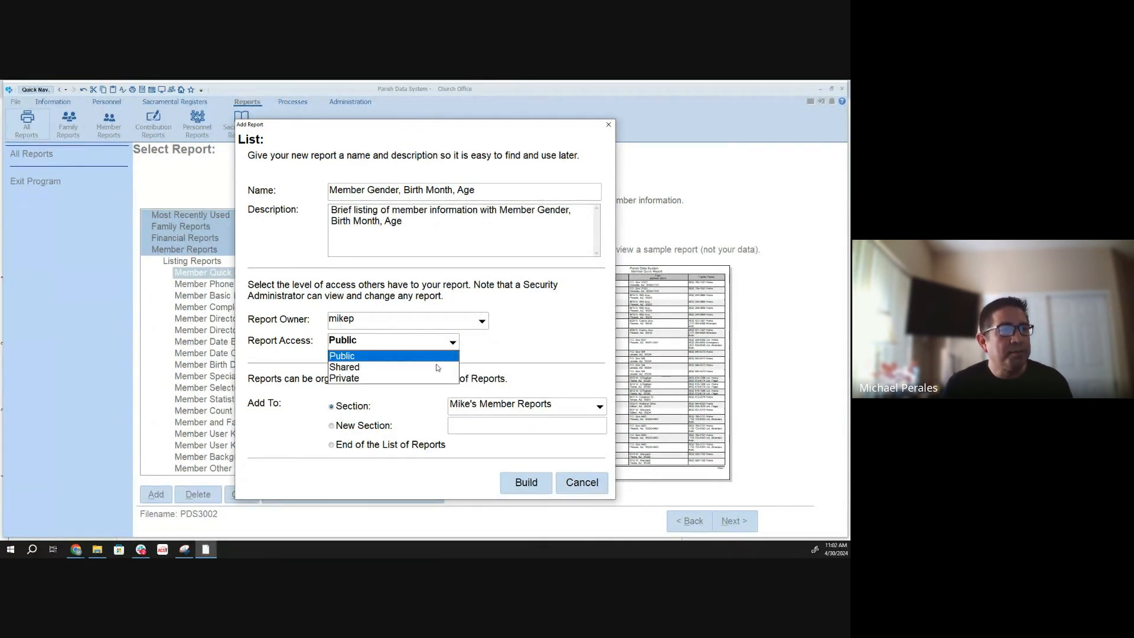
left_click(437, 368)
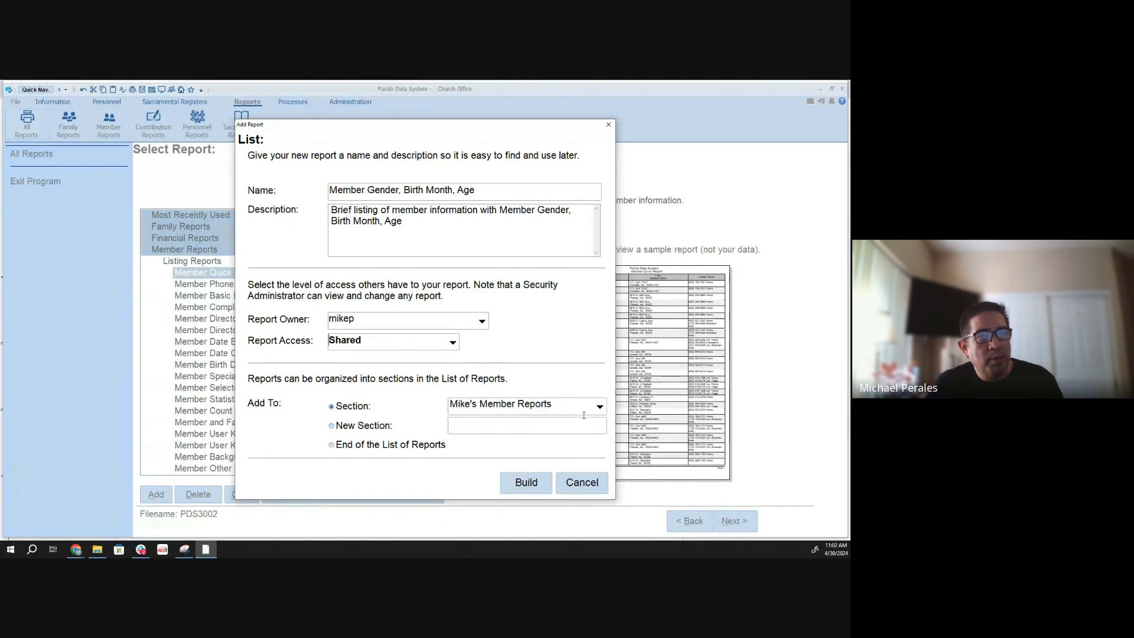
- Assign the report to a new section titled with the owner's first name in possessive form plus "Member Training Reports", and build the report
left_click(331, 427)
left_click(510, 426)
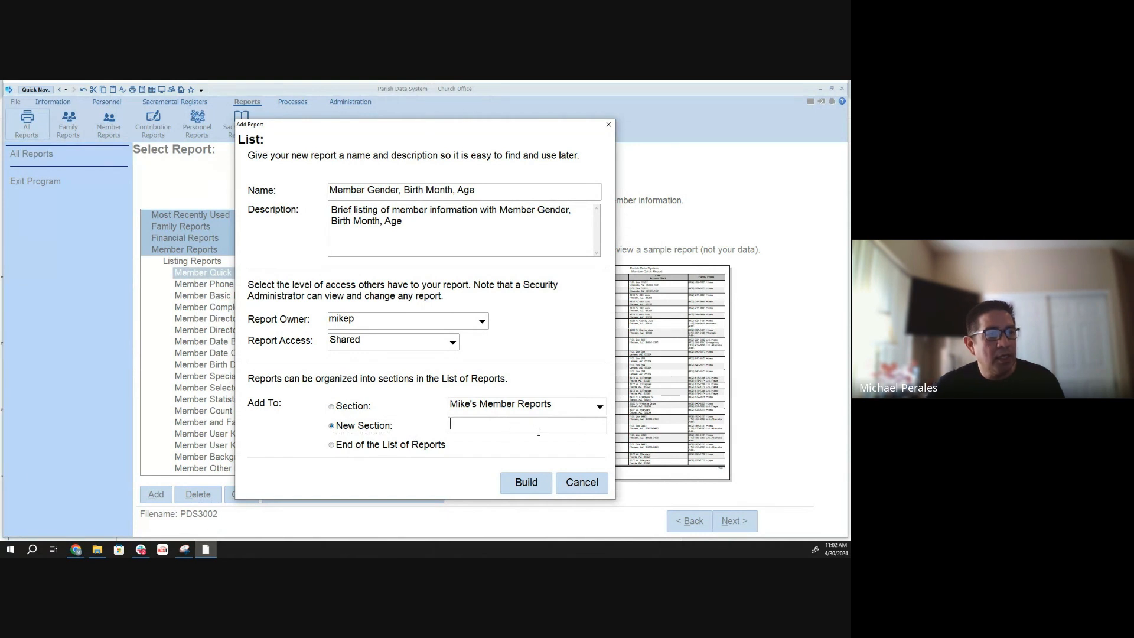
type("Mike")
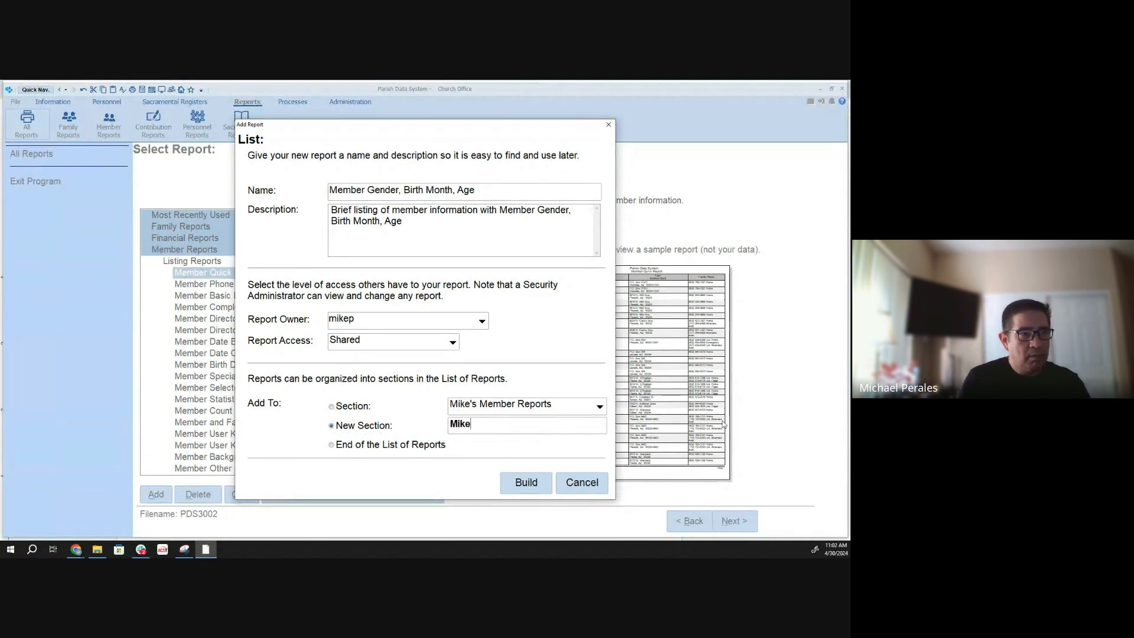
type("'s")
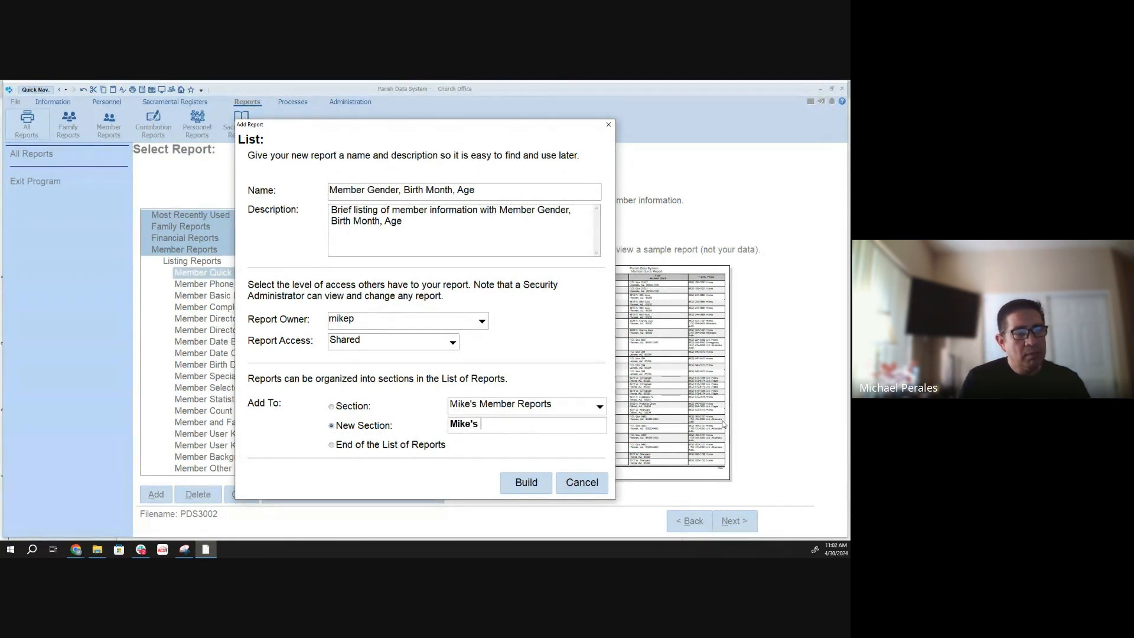
type(" M")
key("BackSpace")
type("M")
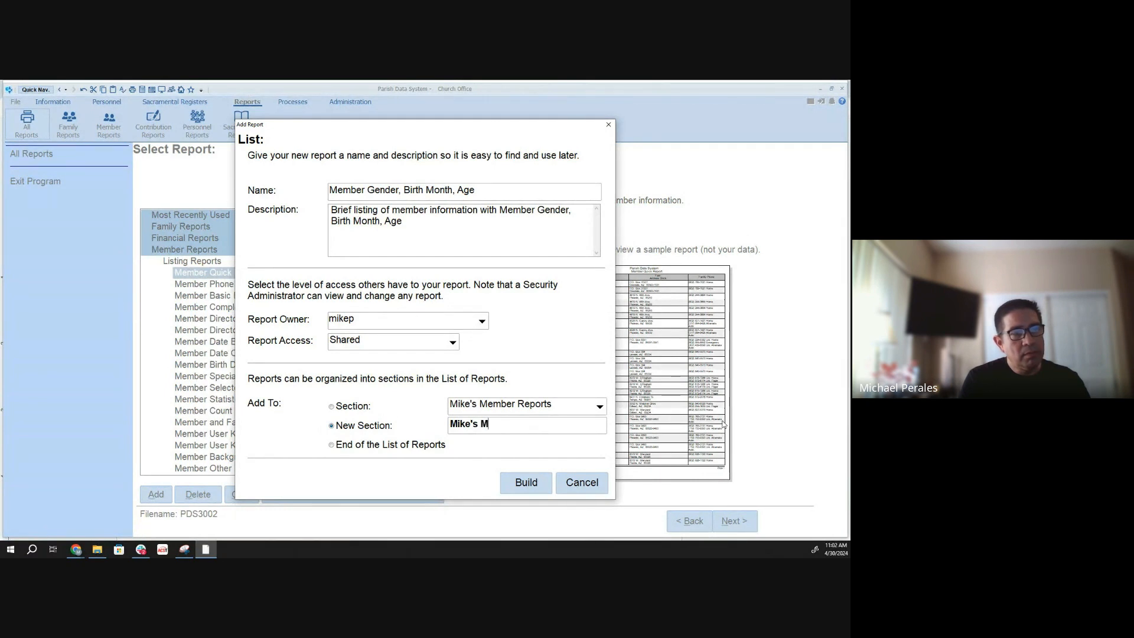
type("ember Traini")
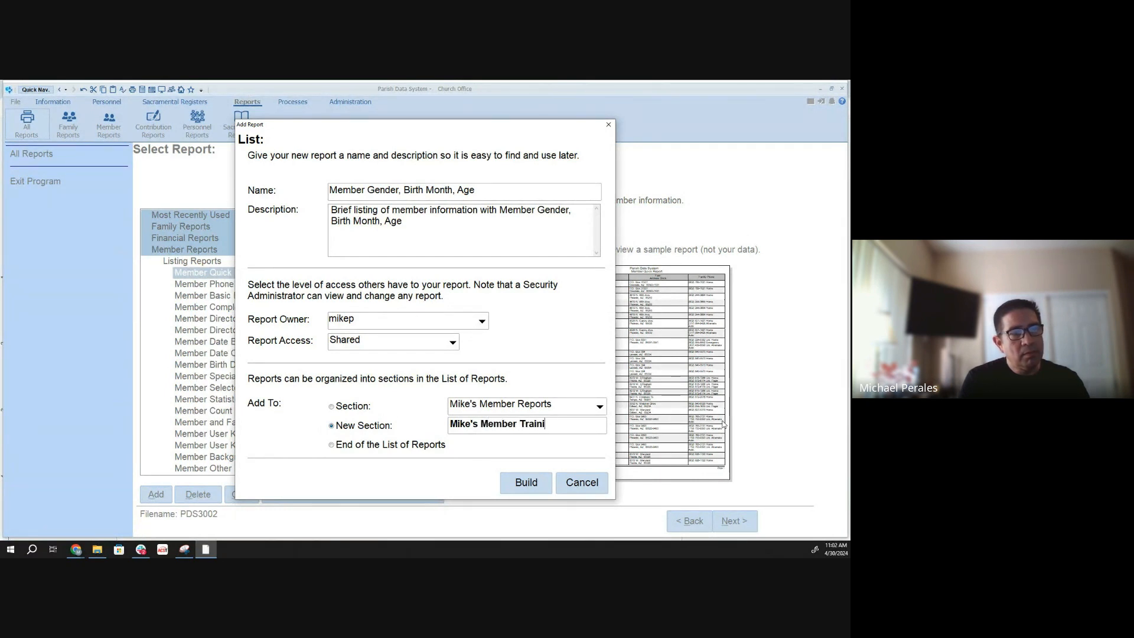
type("ng Rep")
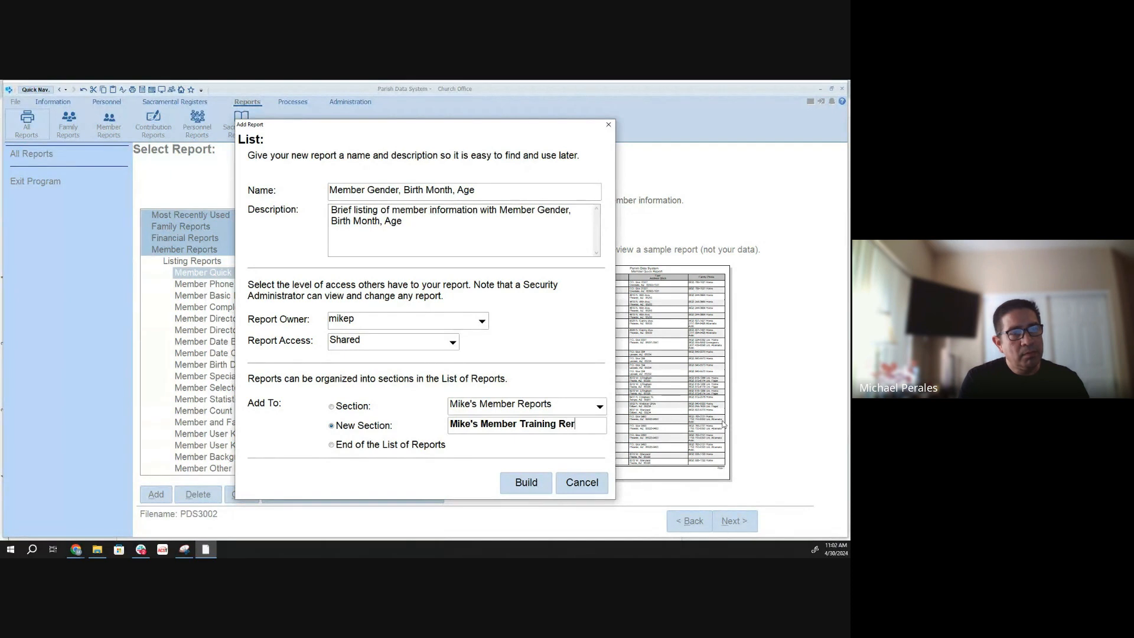
type("orts")
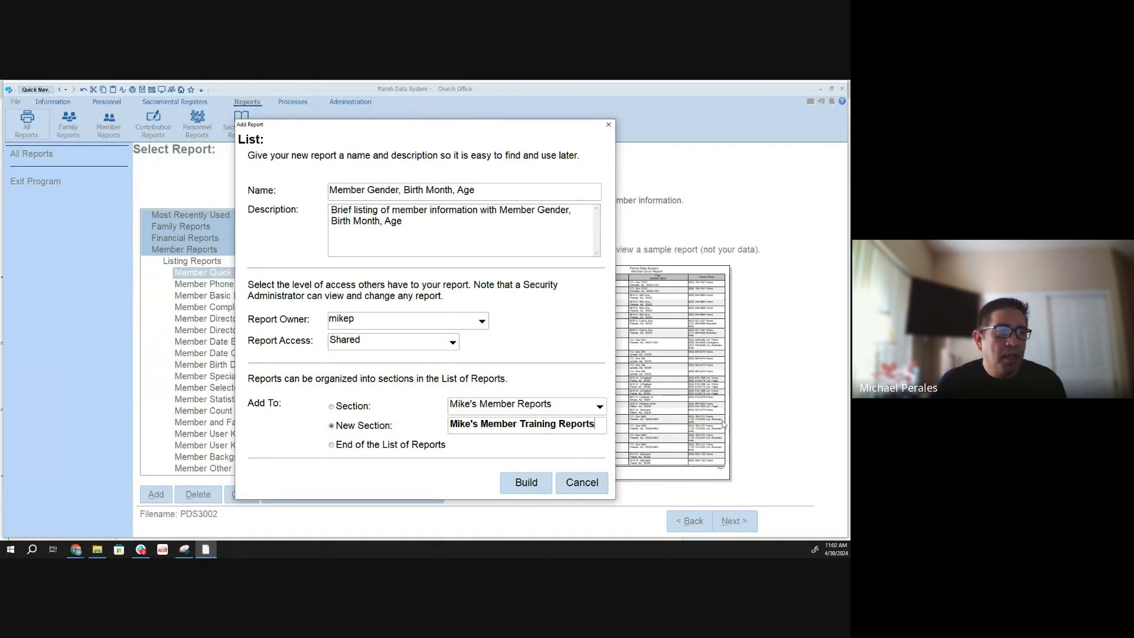
left_click(539, 491)
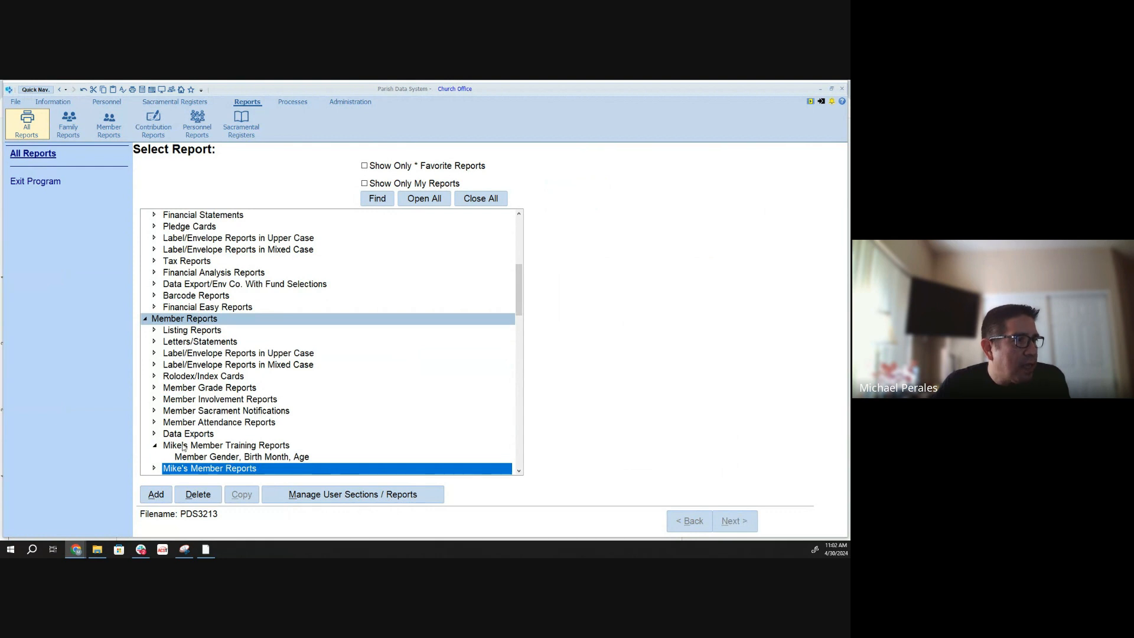
- Collapse and re-expand the new Member Training Reports section, and select its Member Gender, Birth Month, Age report
double_click(184, 448)
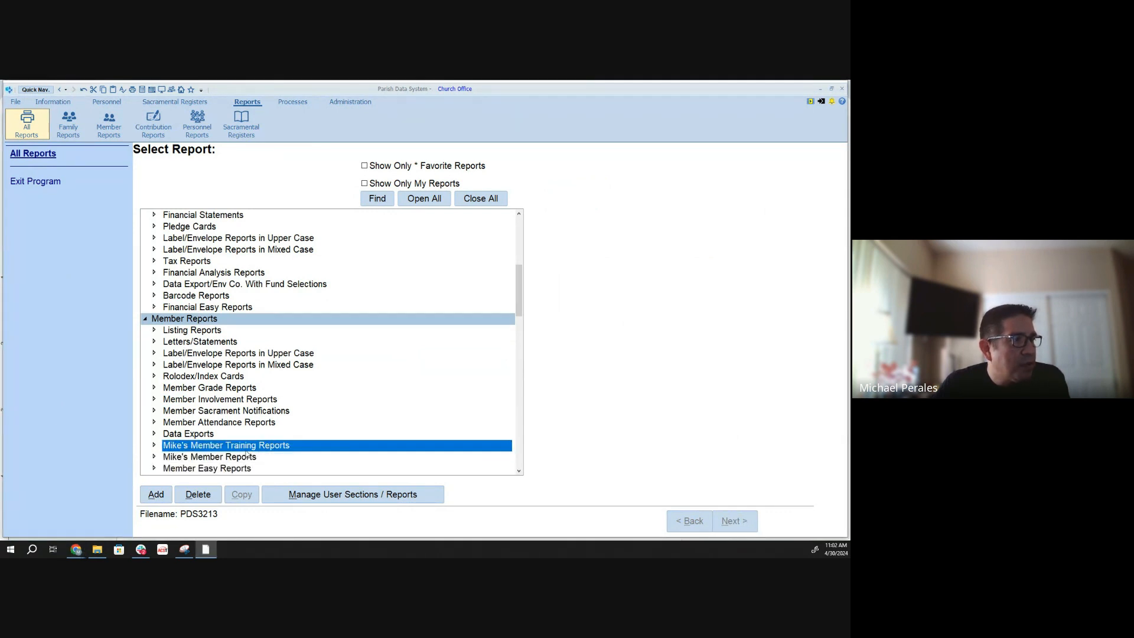
left_click(154, 447)
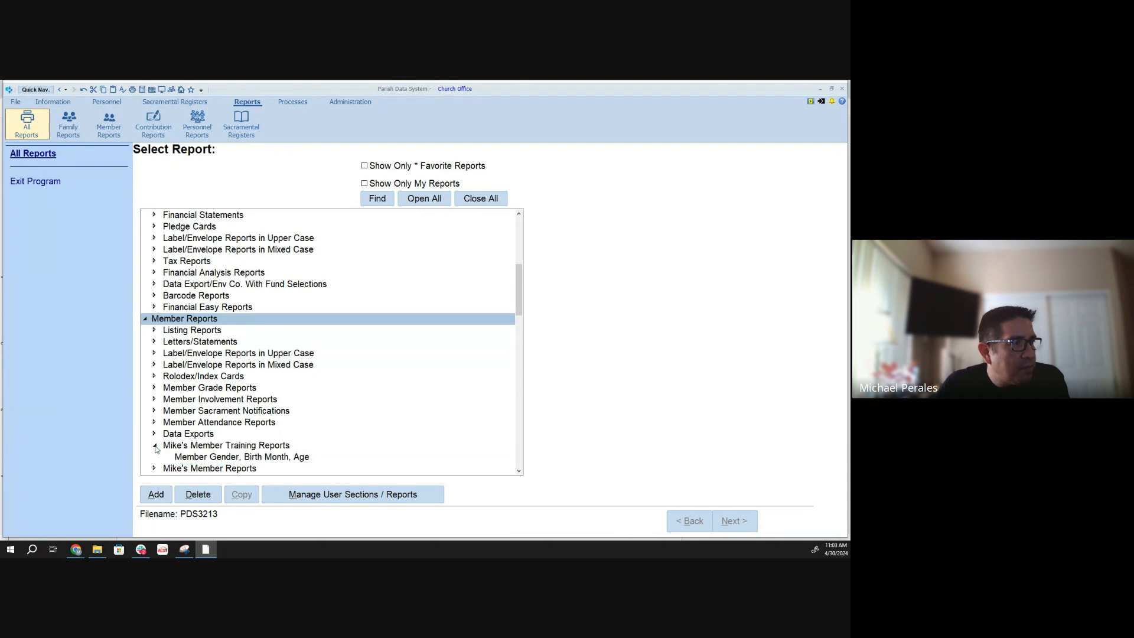
left_click(212, 458)
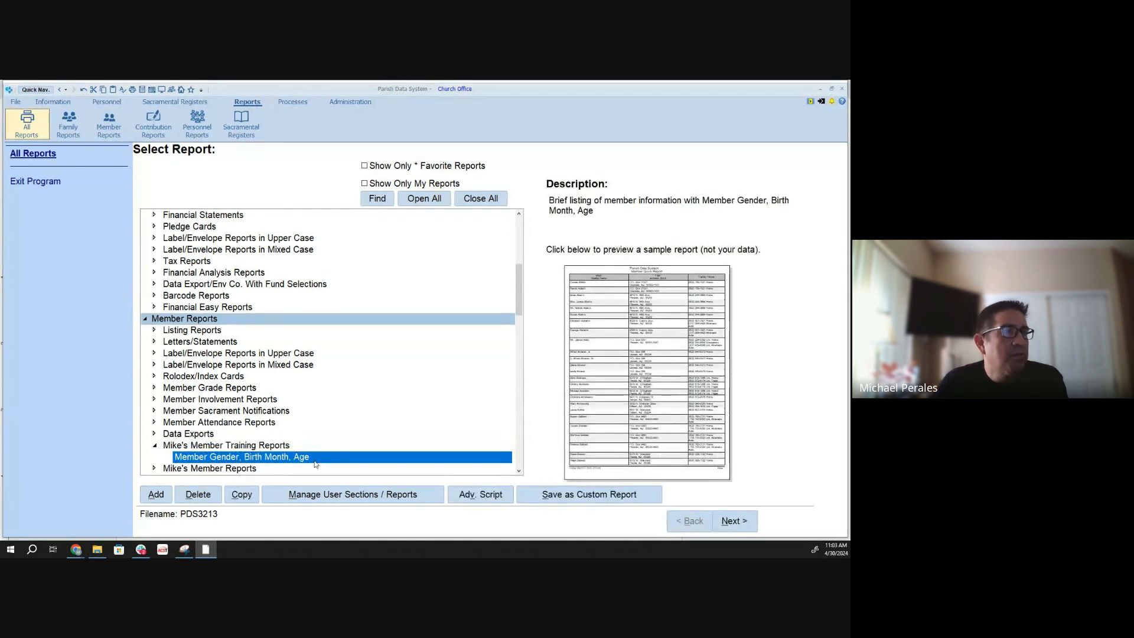
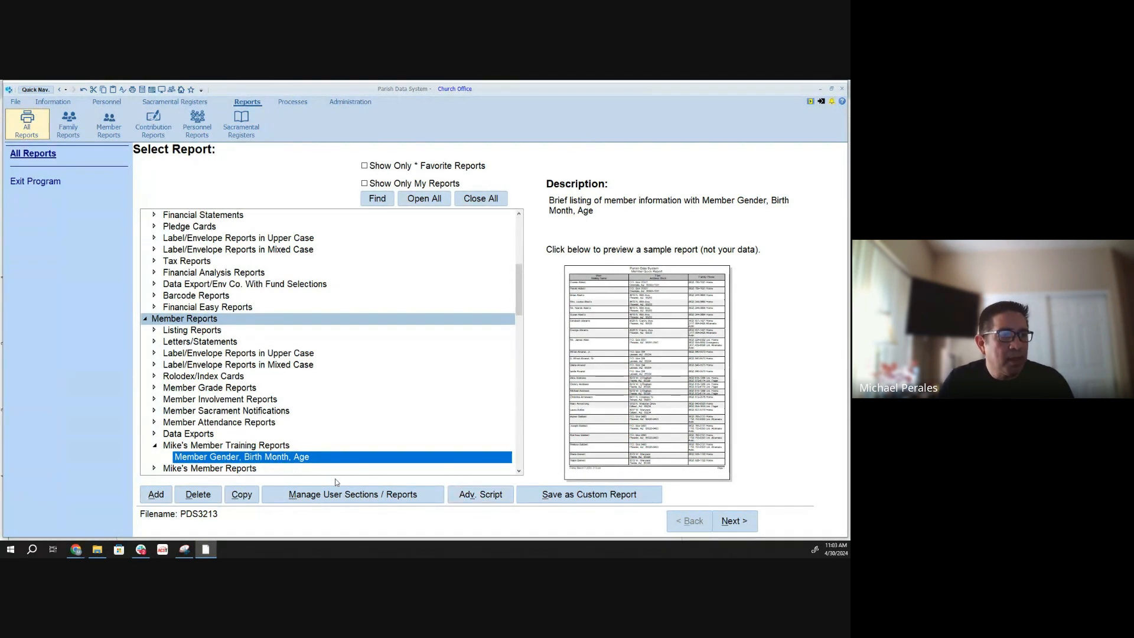
- Open the Member Gender, Birth Month, Age report, advance to its listing layout, and open the list of fields to print
left_click(734, 520)
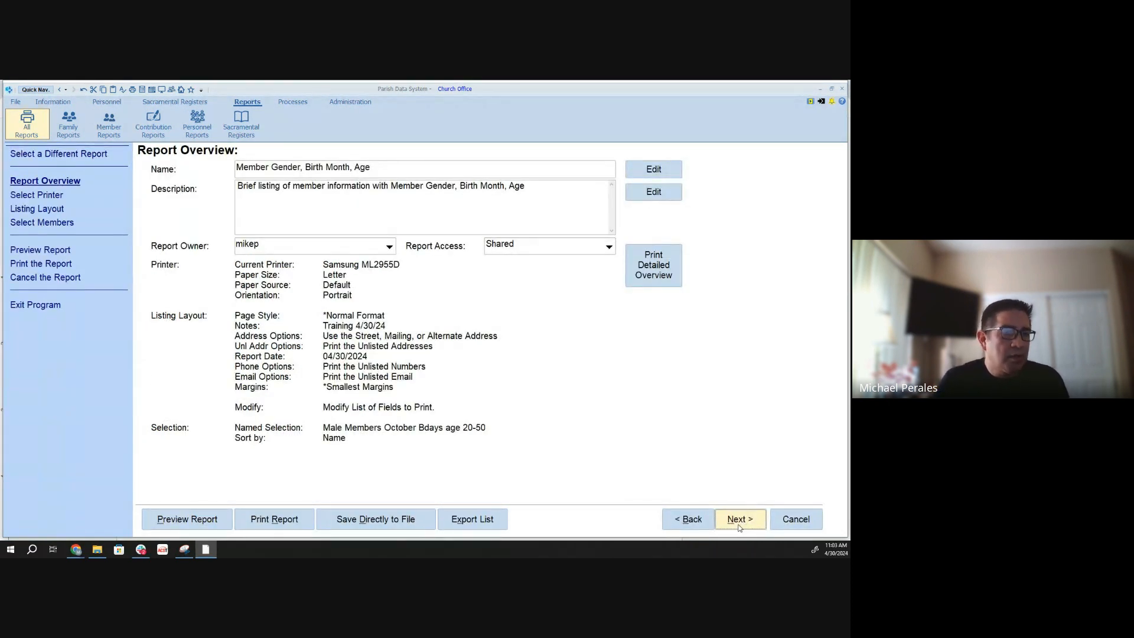
left_click(739, 525)
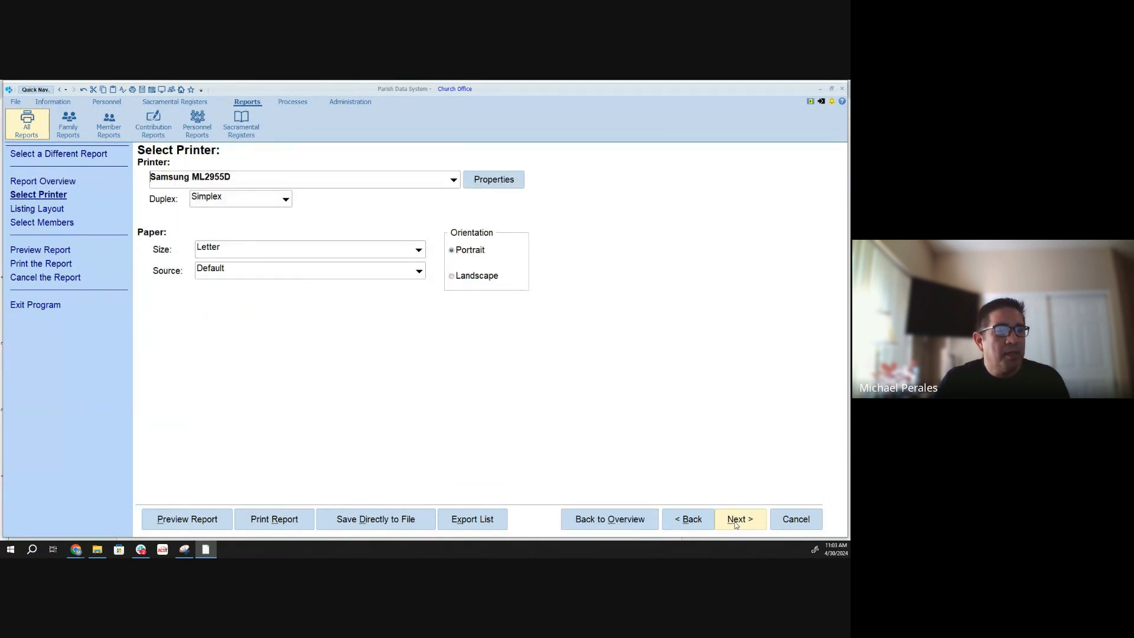
left_click(735, 524)
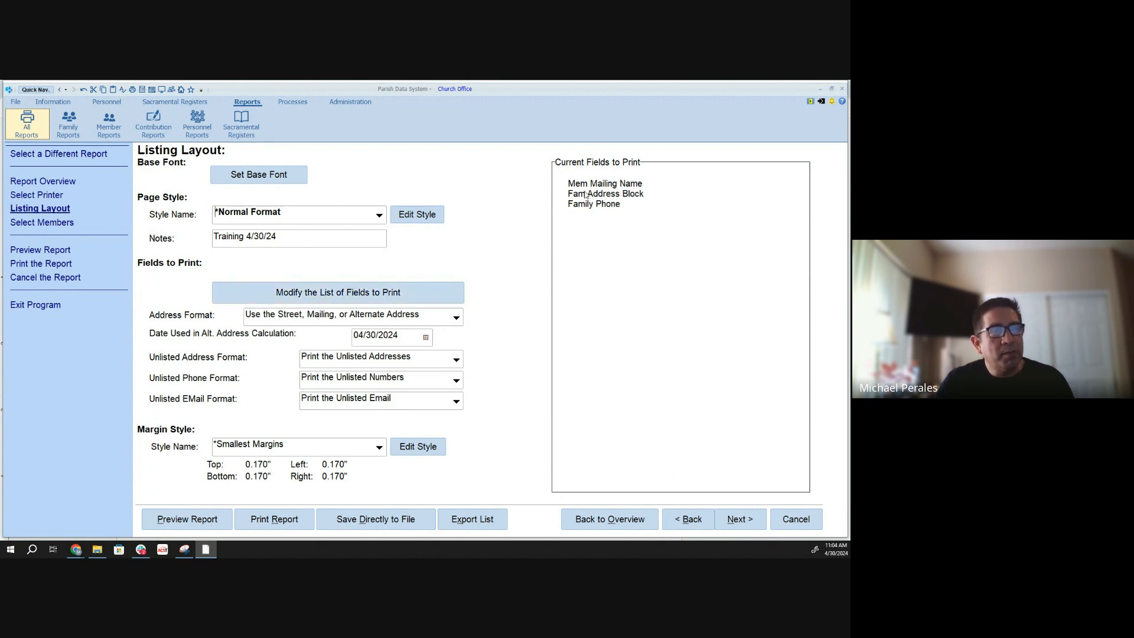
left_click(345, 297)
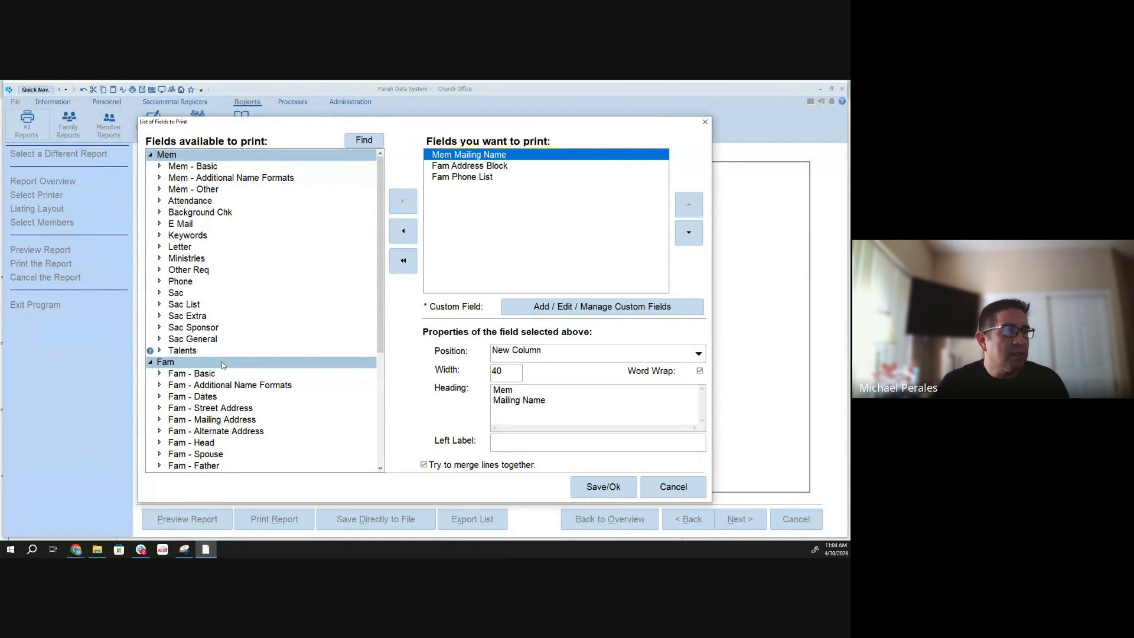
- Remove Fam Address Block and Fam Phone List from the fields to print
left_click(478, 167)
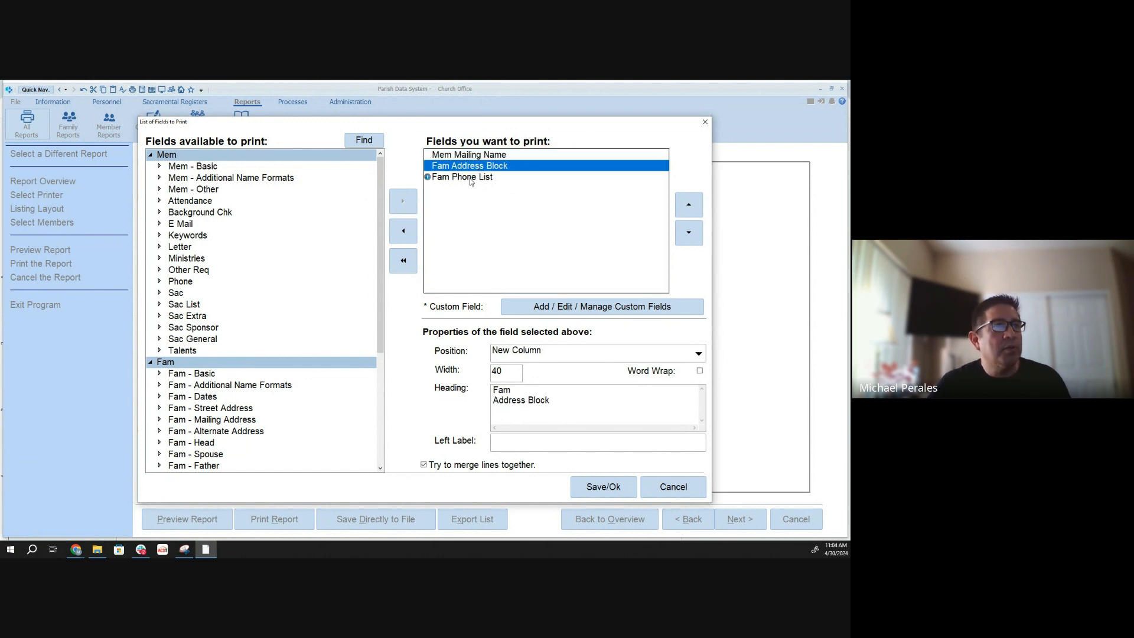
left_click(406, 233)
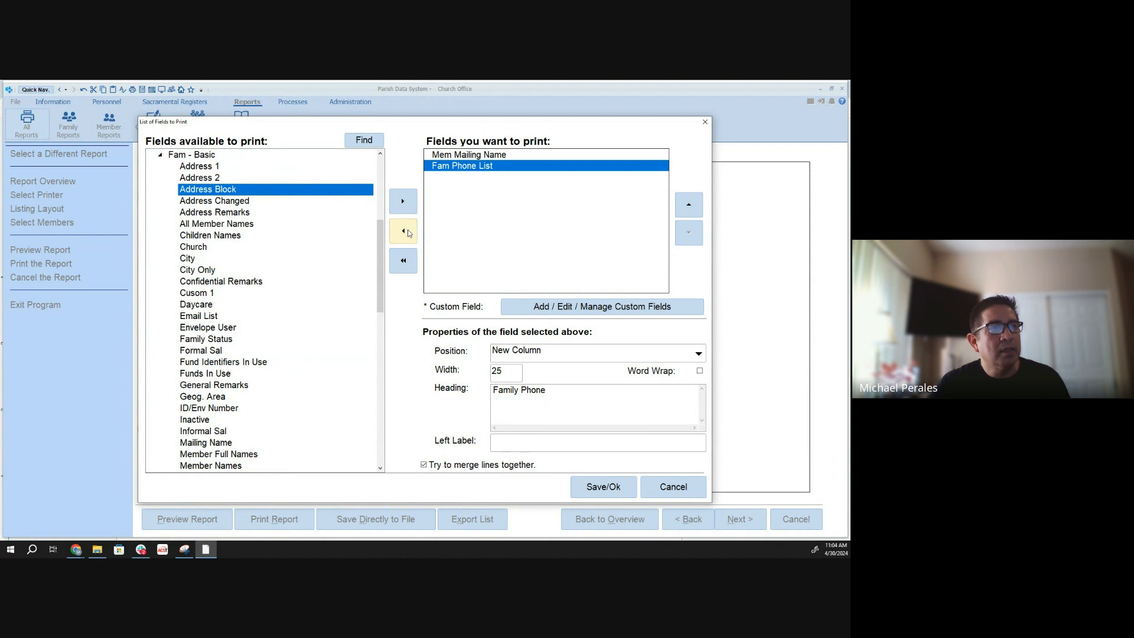
left_click(407, 231)
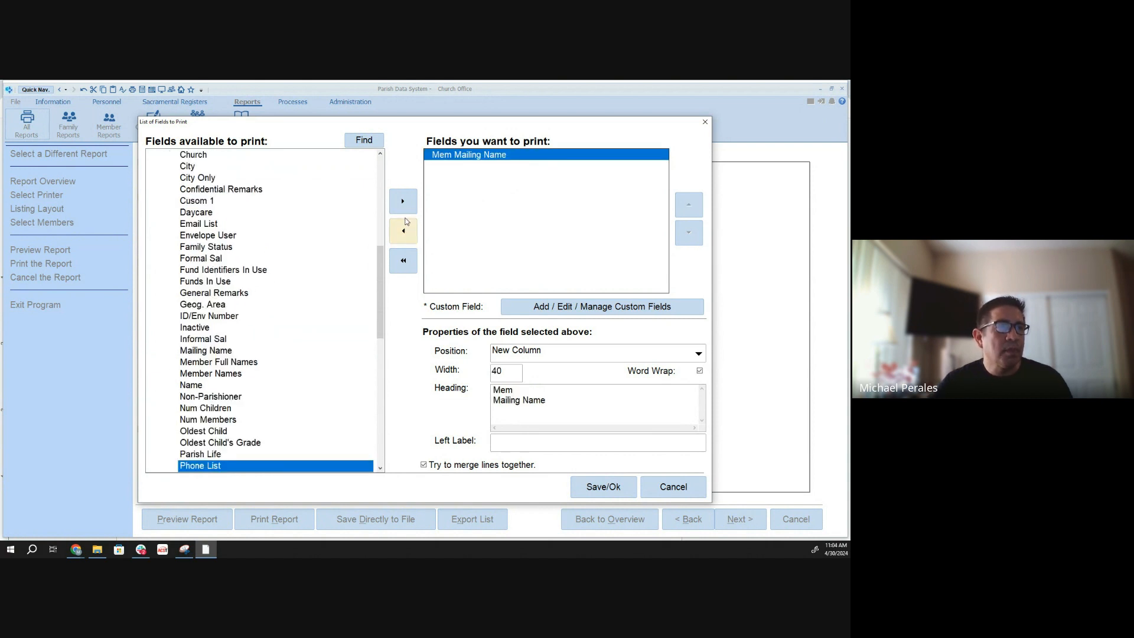
- Search the available fields for "gender" and add the Gender field from Mem - Basic to the fields to print
left_click_drag(378, 253, 370, 168)
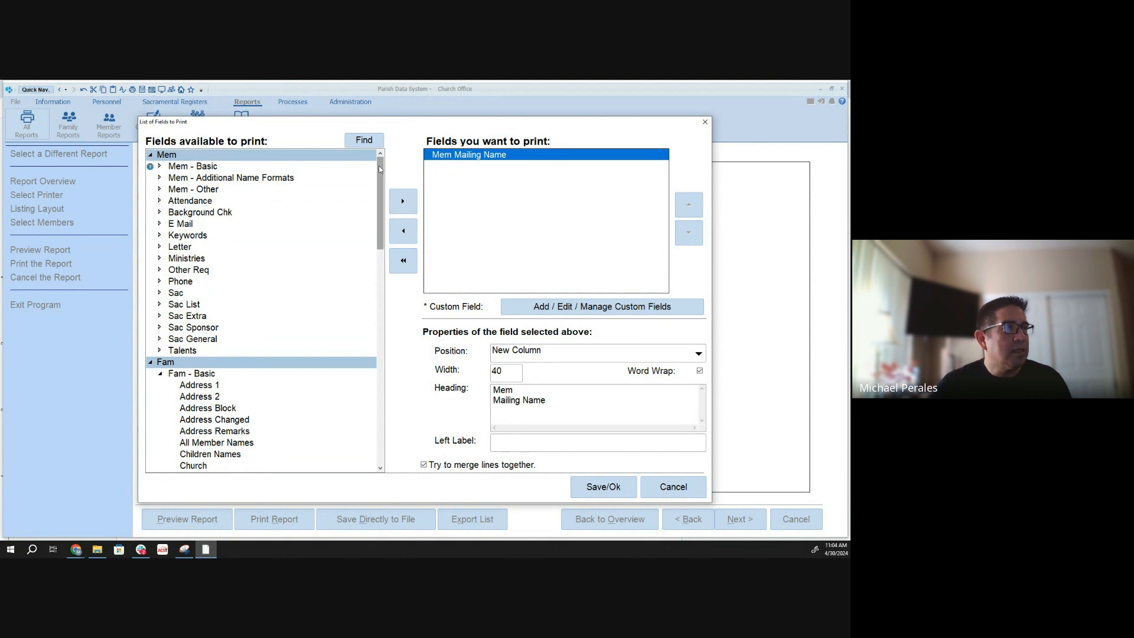
left_click(161, 167)
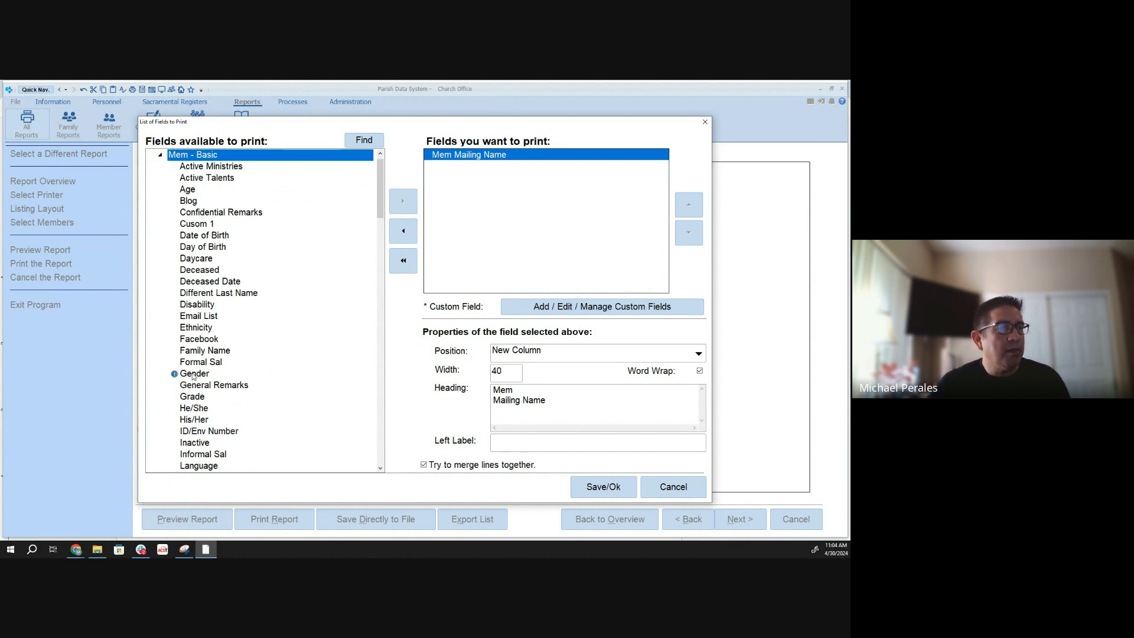
double_click(254, 156)
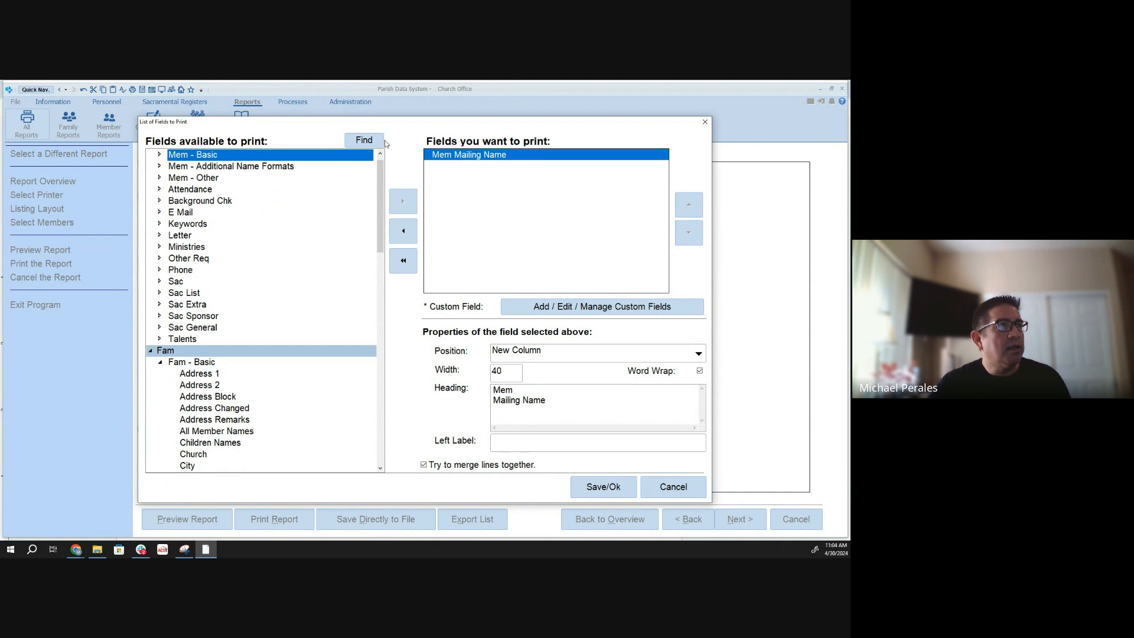
left_click(362, 140)
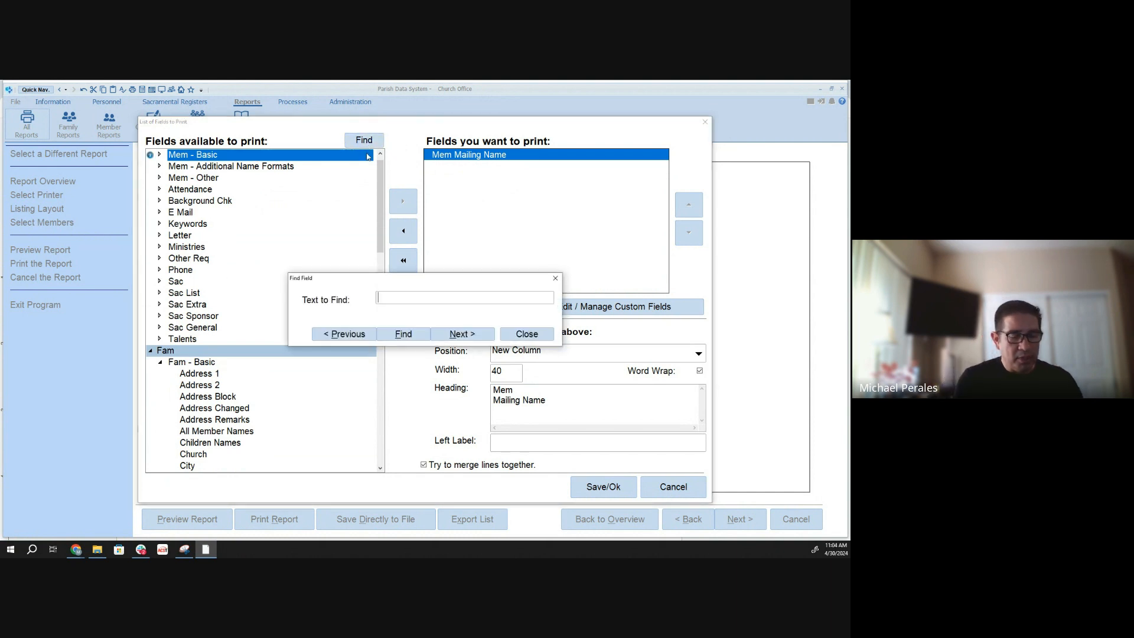
type("gender")
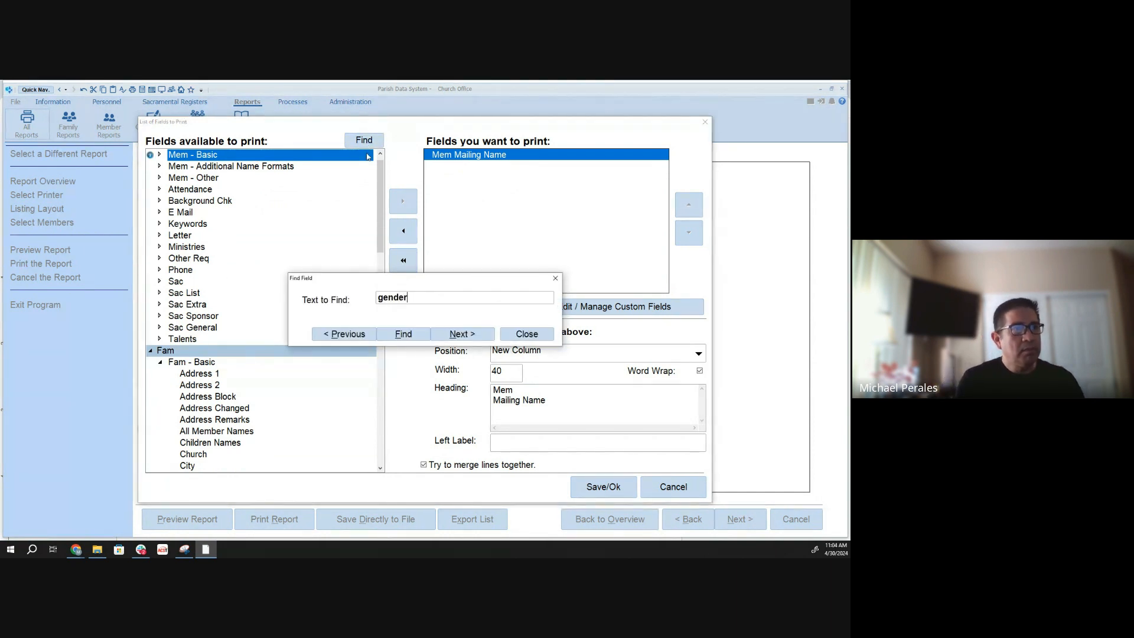
left_click(404, 334)
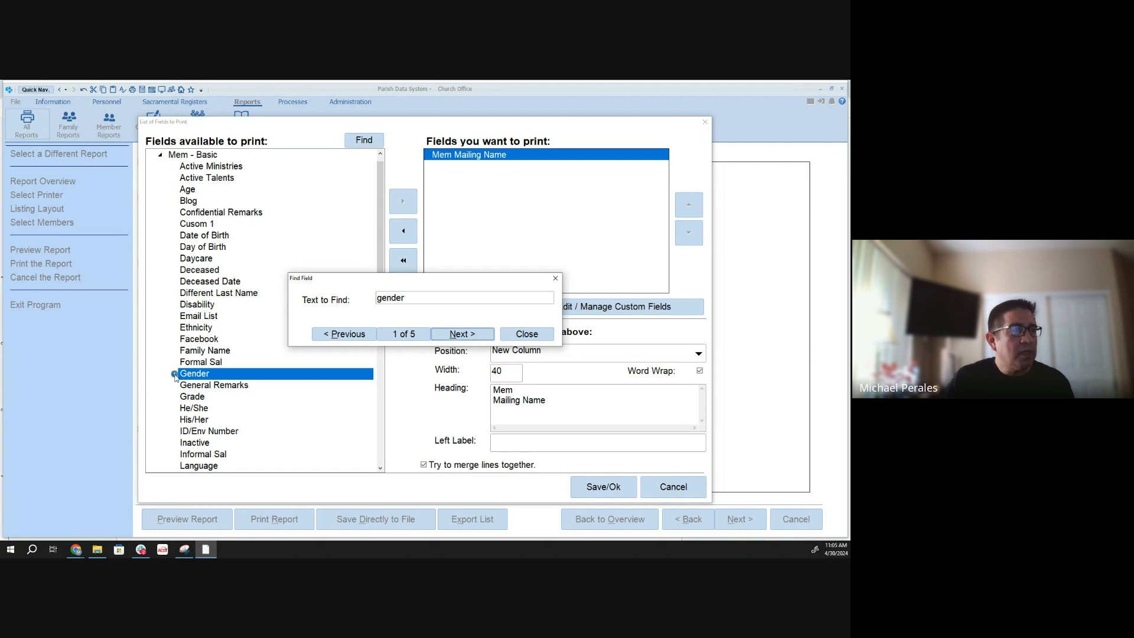
left_click(176, 377)
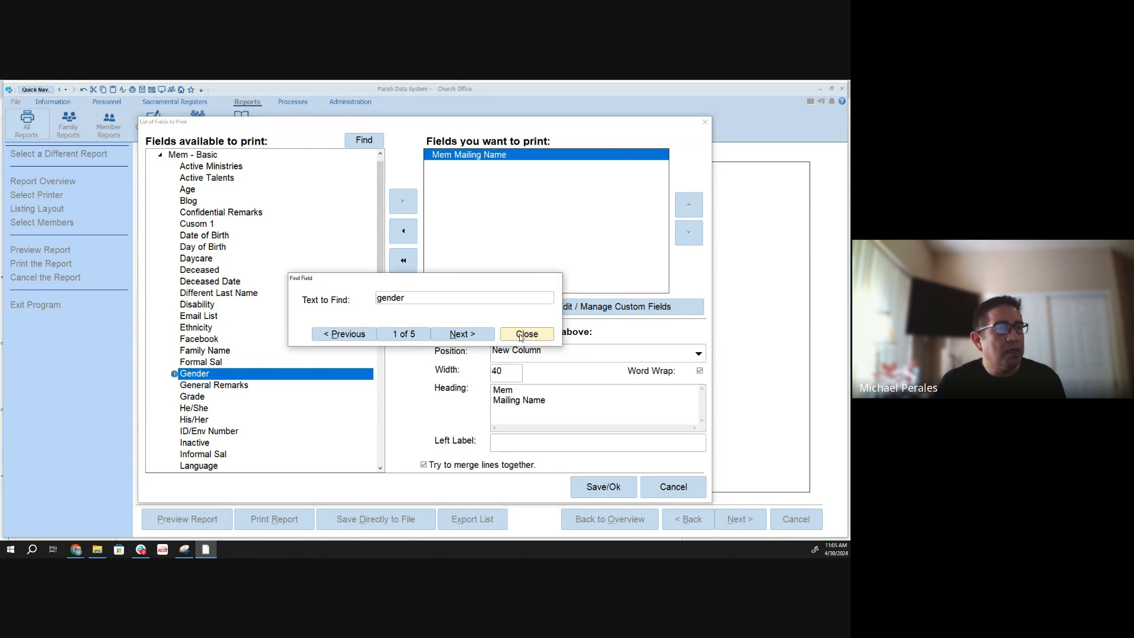
left_click(520, 336)
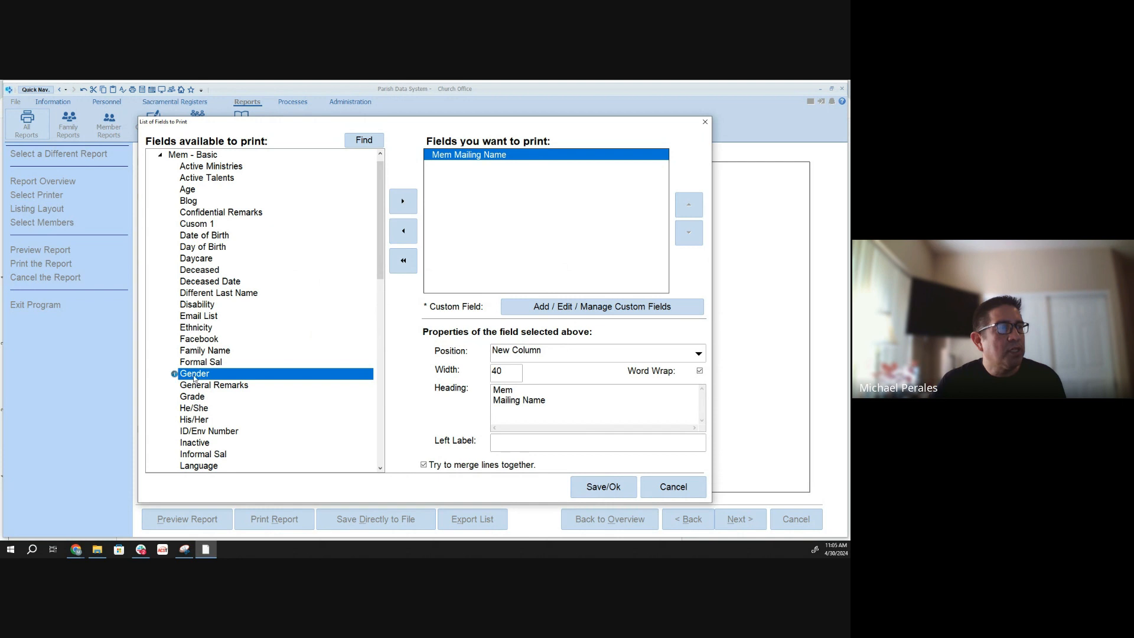
left_click(403, 202)
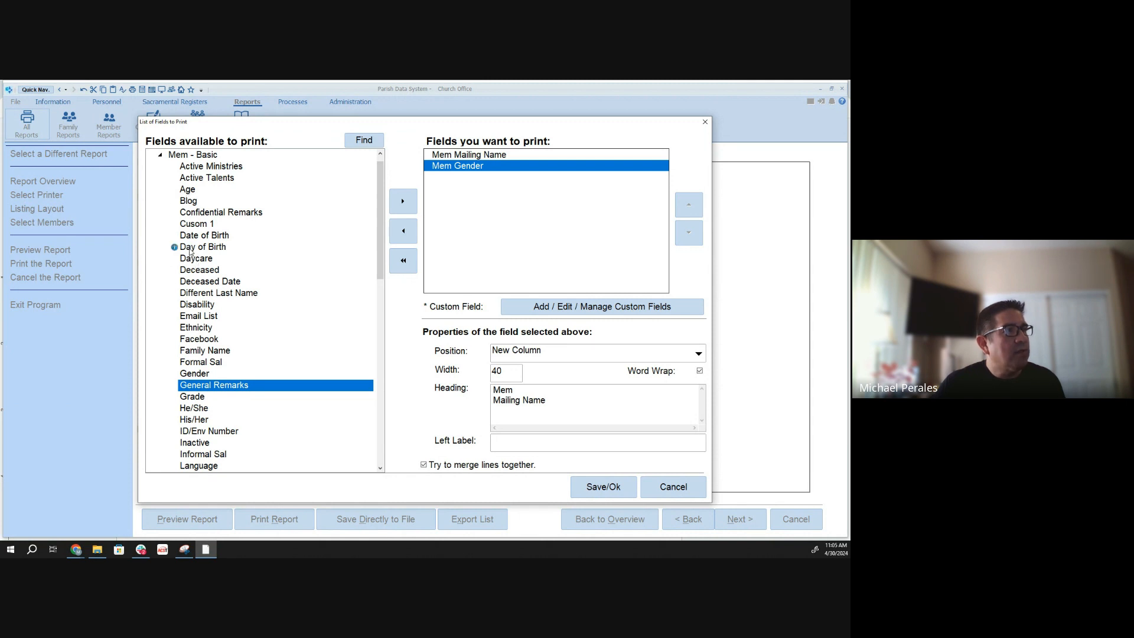
- Add the member Day of Birth and Age fields to the fields to print
left_click(189, 251)
left_click(403, 200)
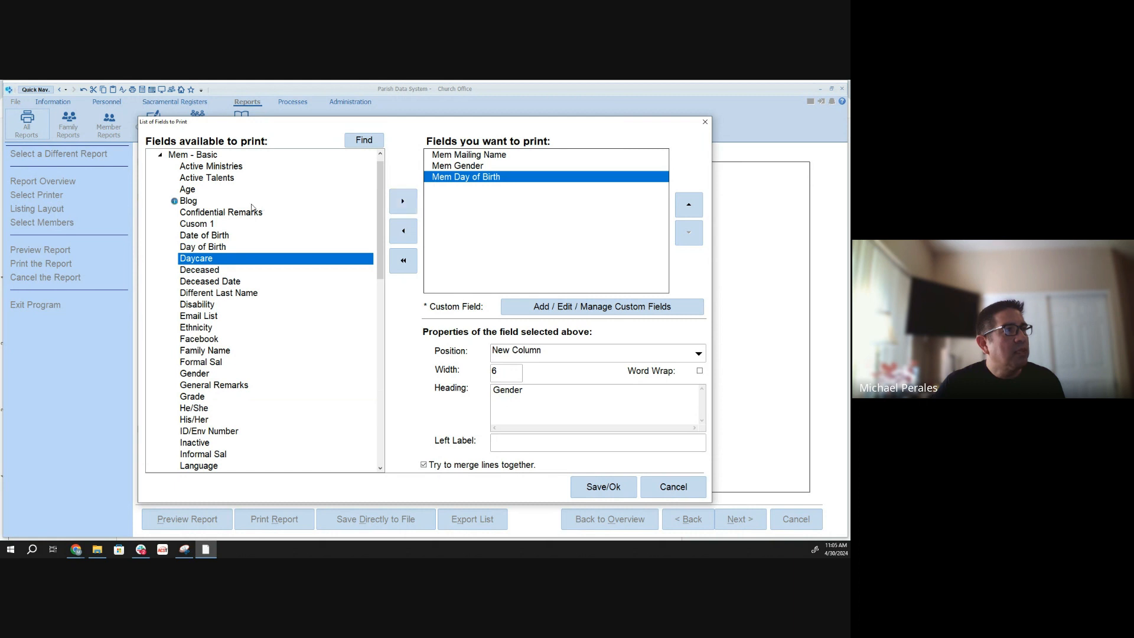
left_click(189, 189)
left_click(406, 202)
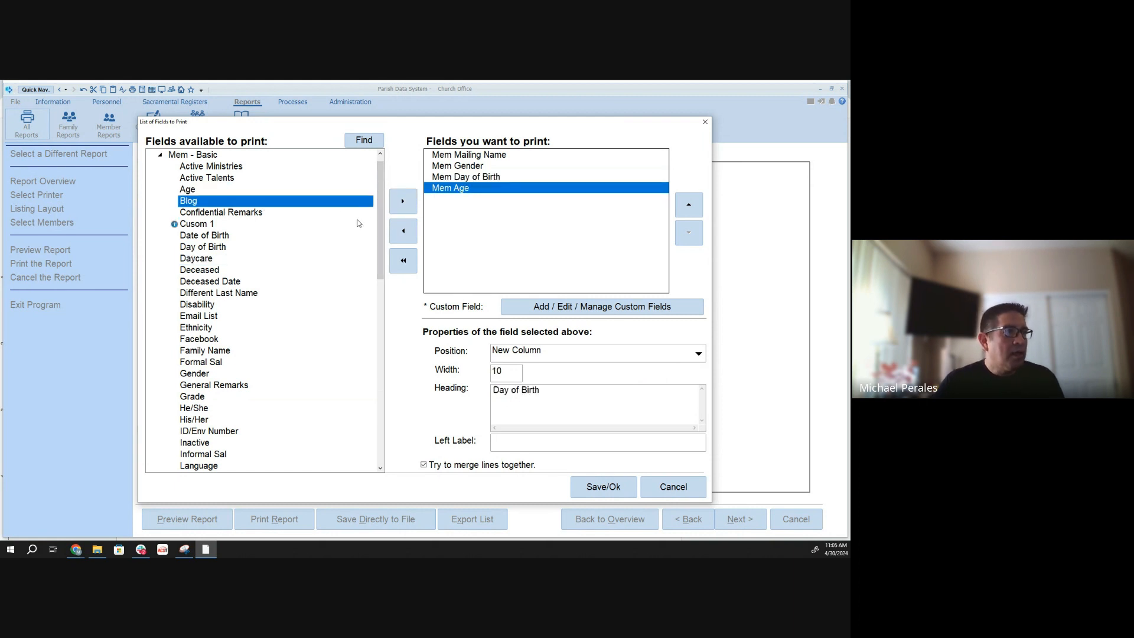
- Add the member Primary Email field to the fields to print
left_click_drag(378, 251, 377, 378)
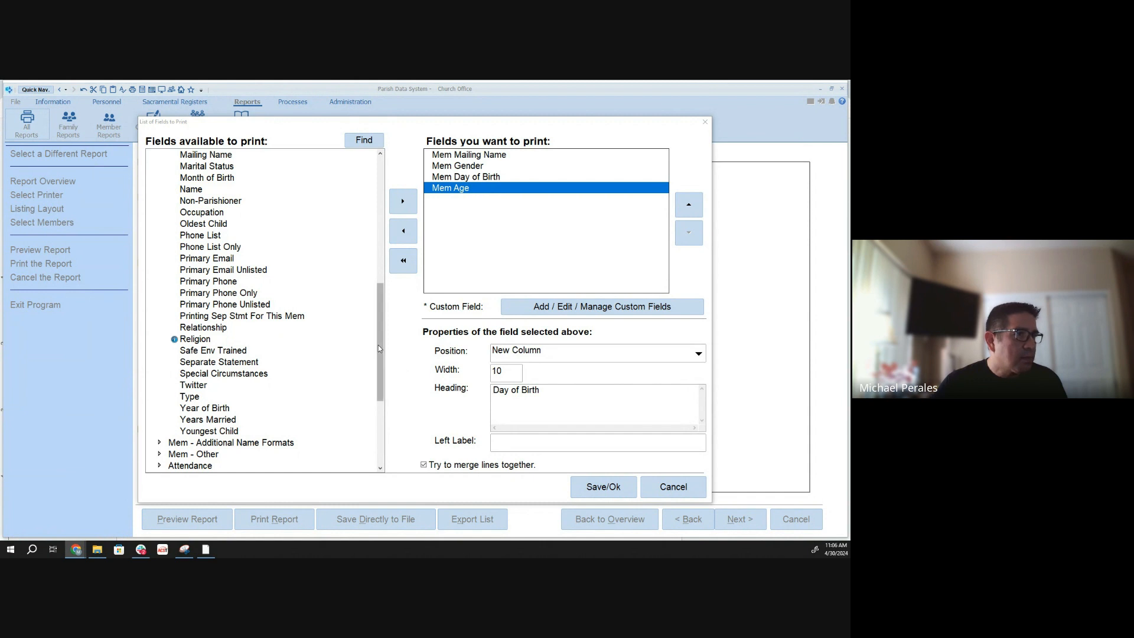
left_click_drag(378, 345, 378, 336)
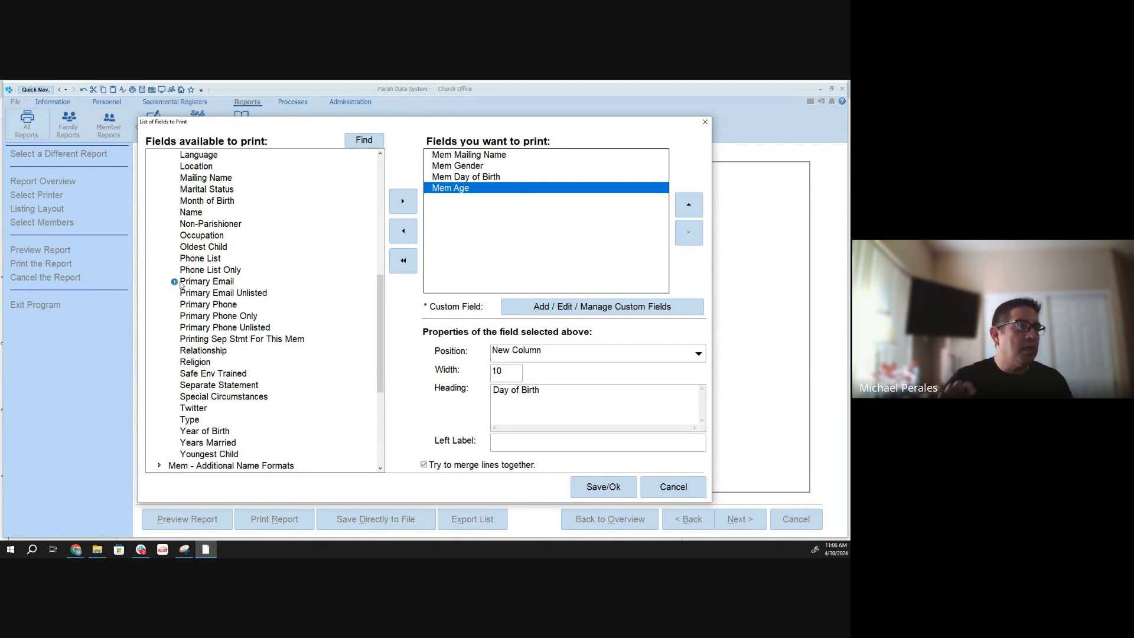
left_click(210, 281)
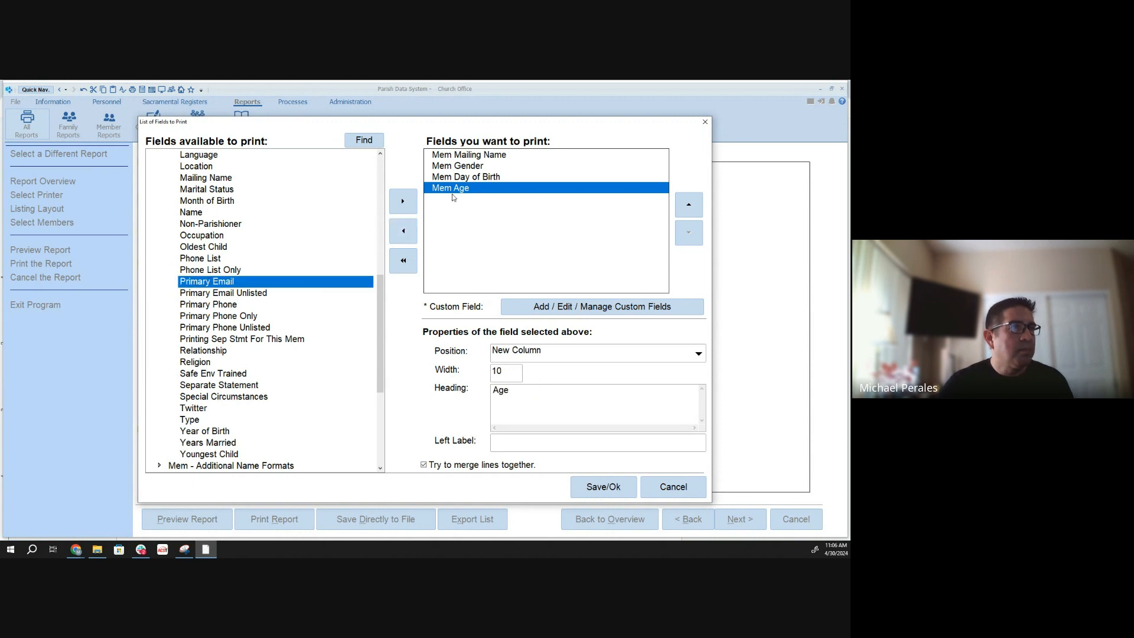
left_click(402, 200)
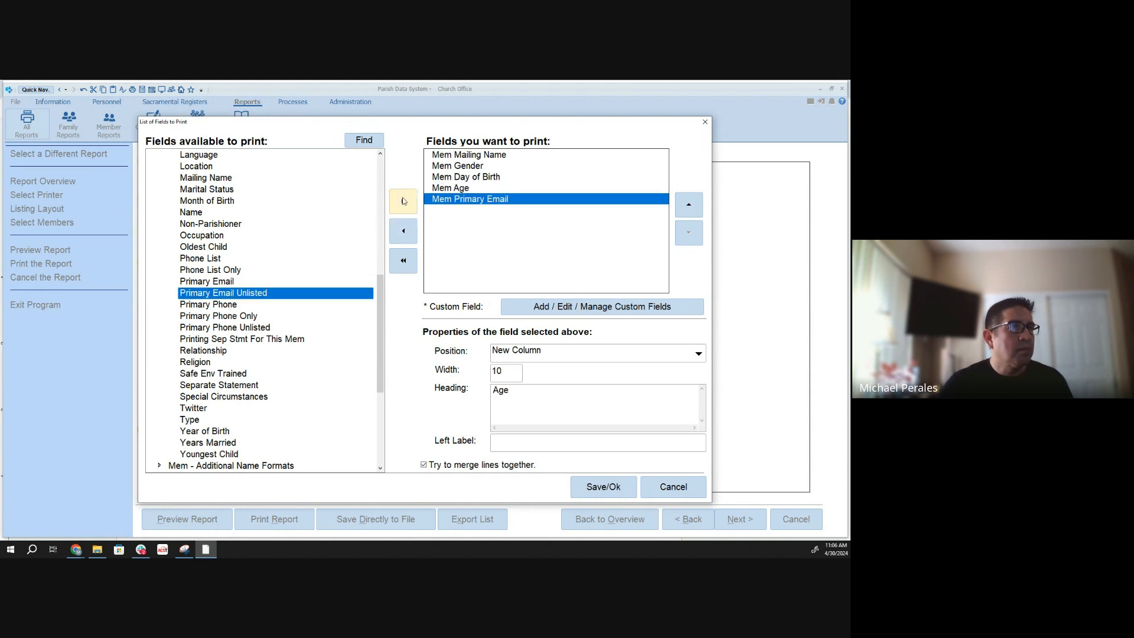
- Replace Mem Day of Birth with the member Date of Birth field, ordered between Mem Gender and Mem Age
left_click(471, 179)
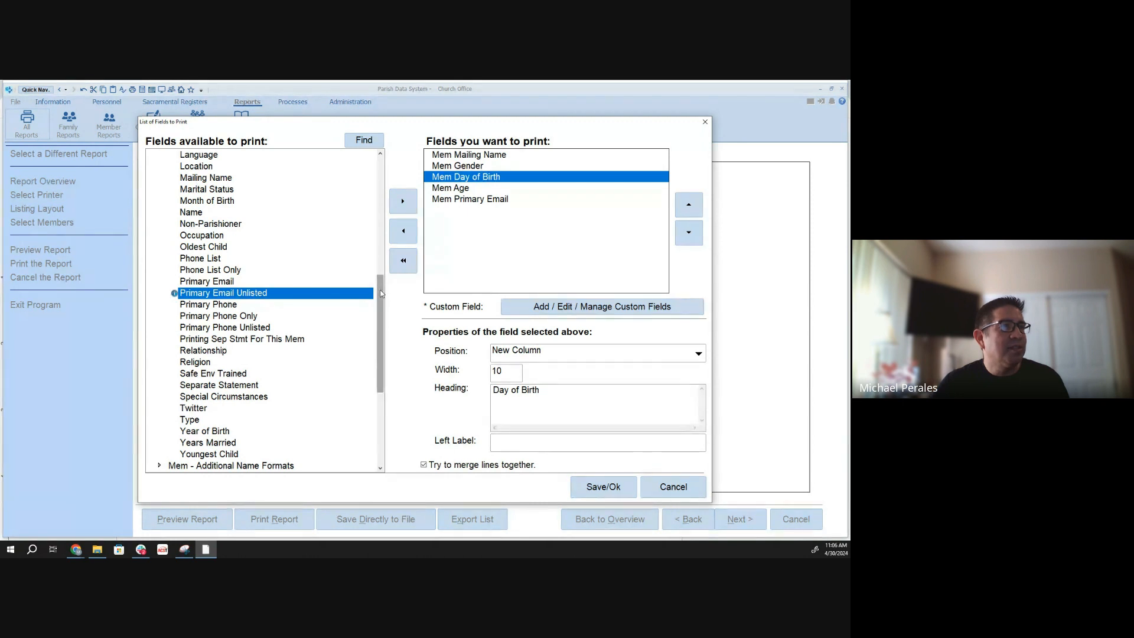
left_click(404, 233)
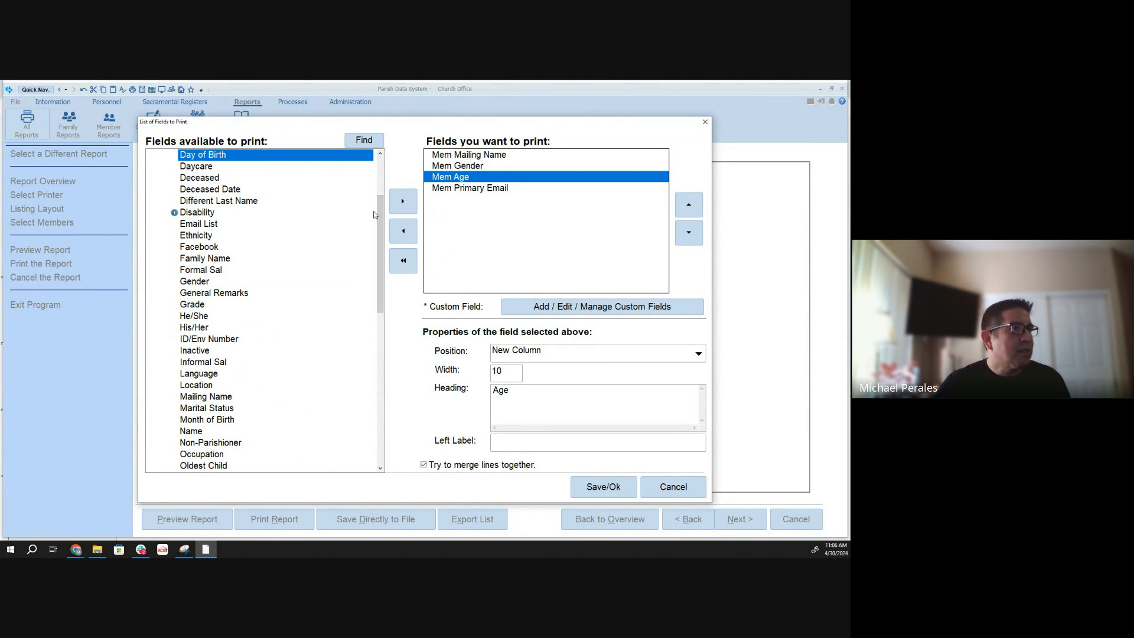
left_click_drag(381, 214, 381, 201)
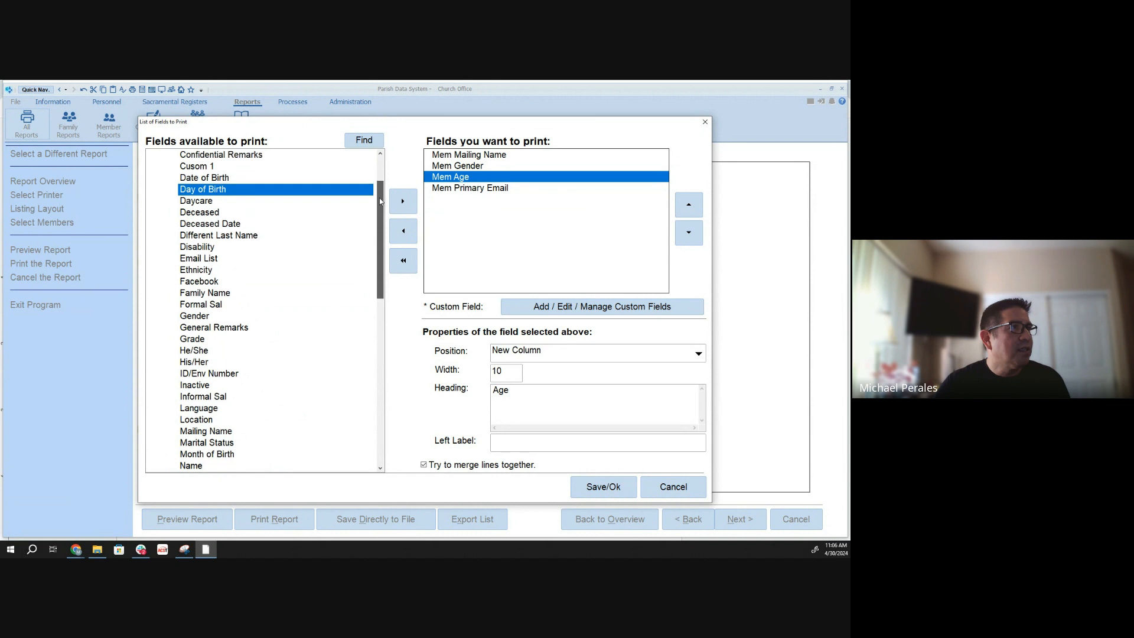
left_click(201, 179)
left_click(403, 203)
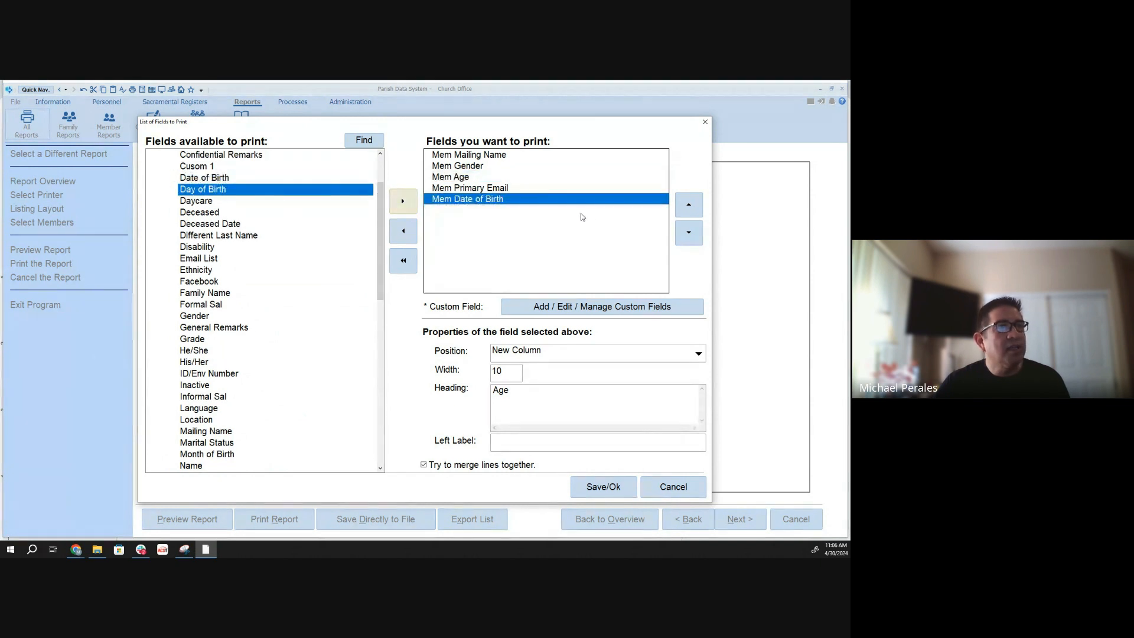
left_click(689, 206)
left_click(688, 206)
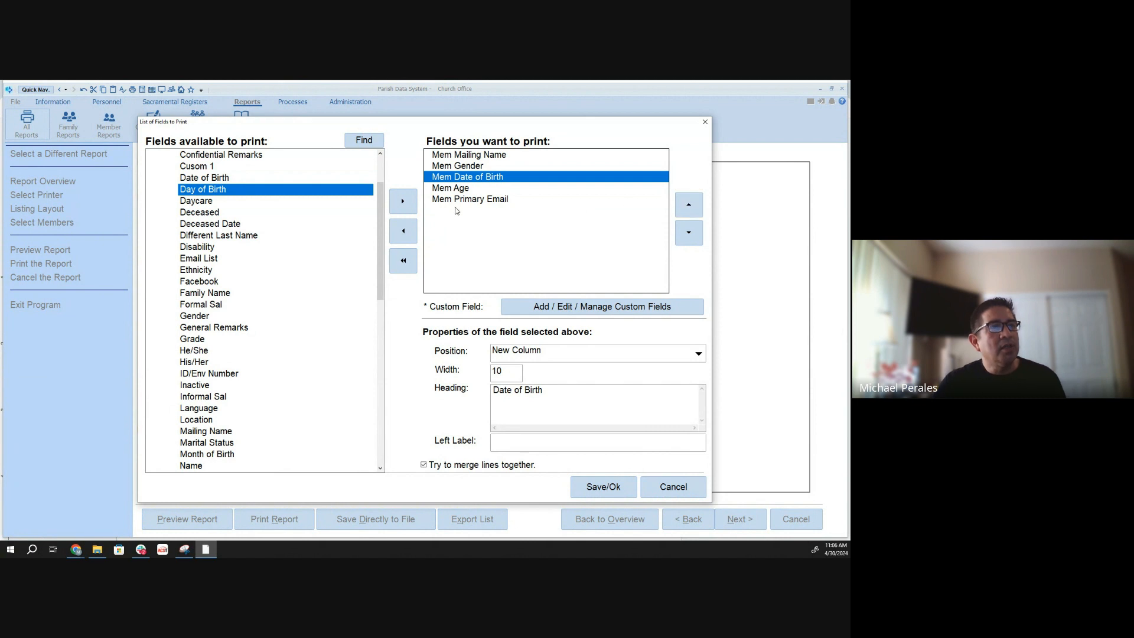
- Add the member Month of Birth field to the fields to print
left_click_drag(382, 229, 383, 277)
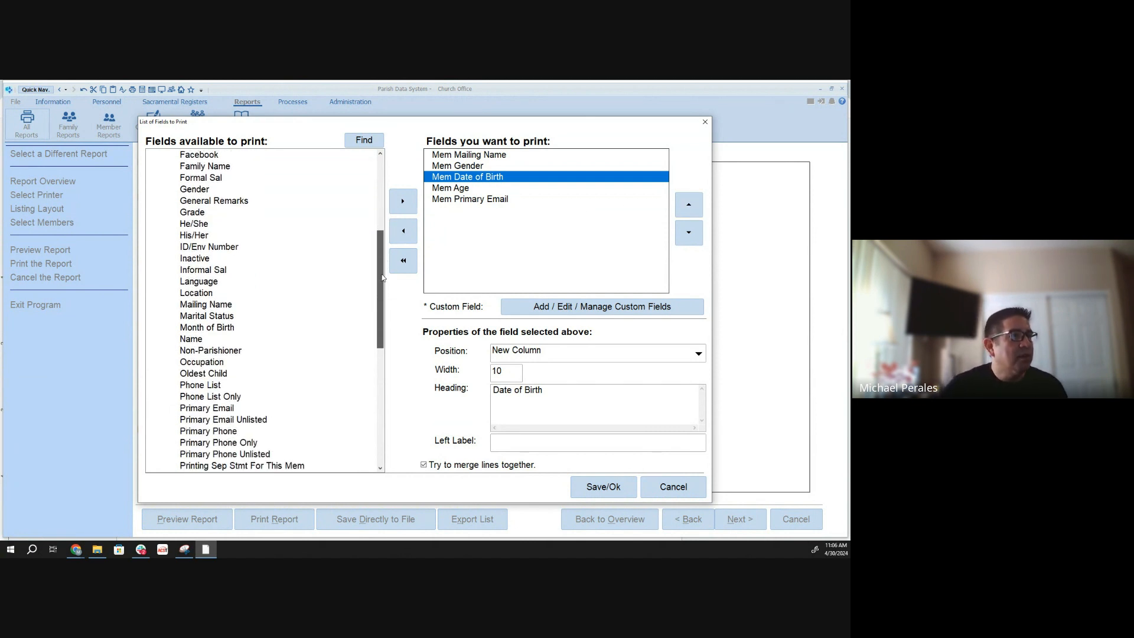
left_click(209, 329)
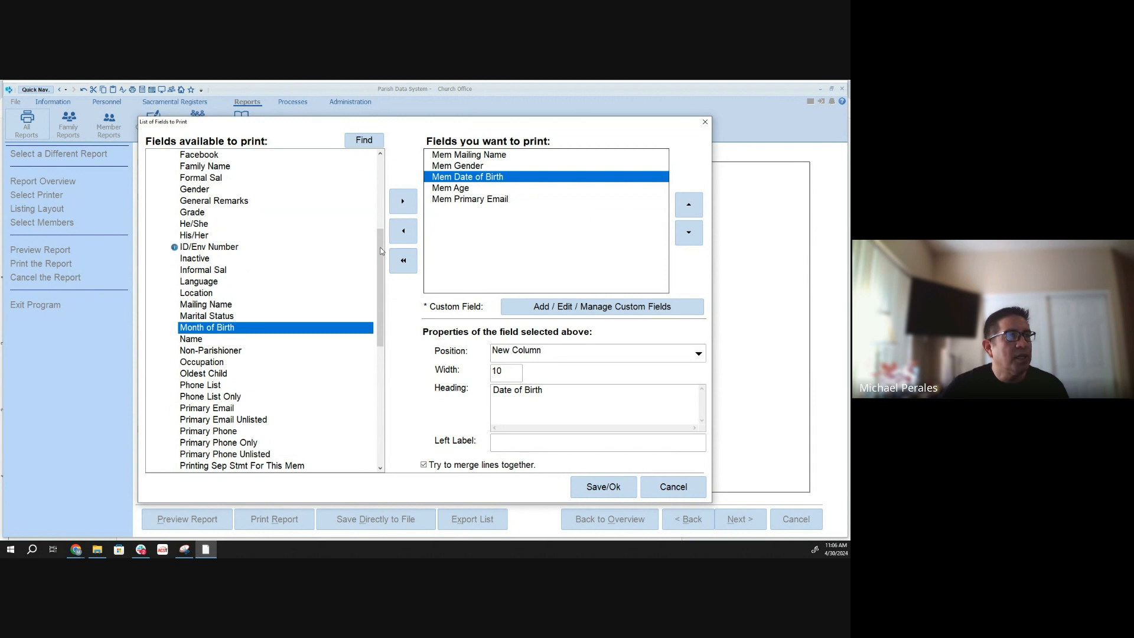
left_click(402, 201)
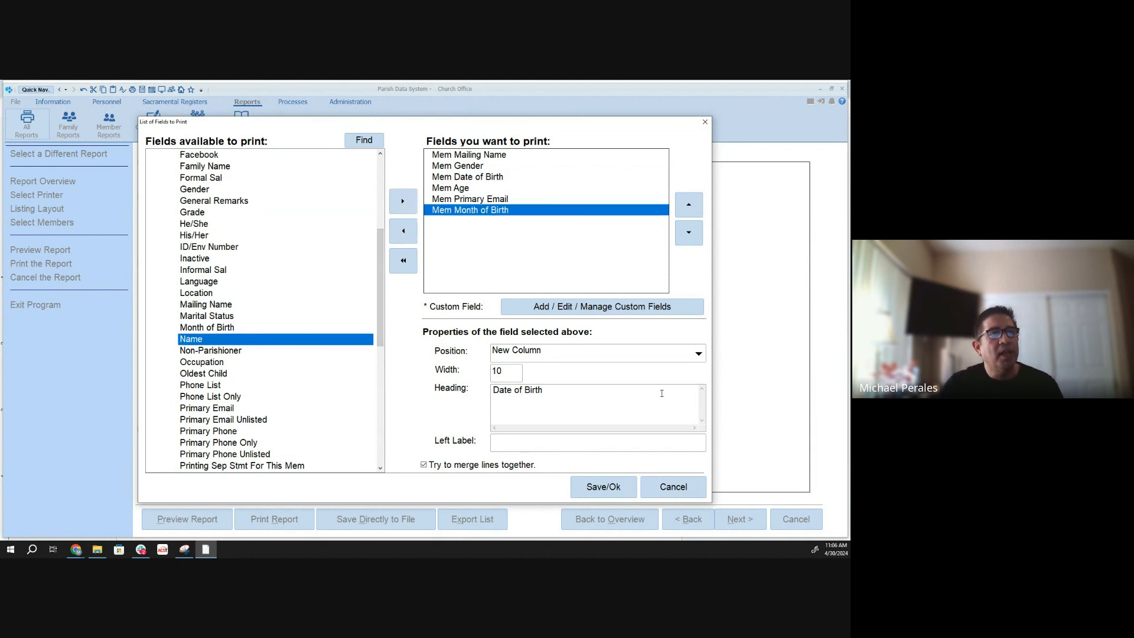
- Shorten the Mem Mailing Name column heading to "Mailing Name", and review the Mem Gender and Mem Date of Birth field properties
left_click(467, 156)
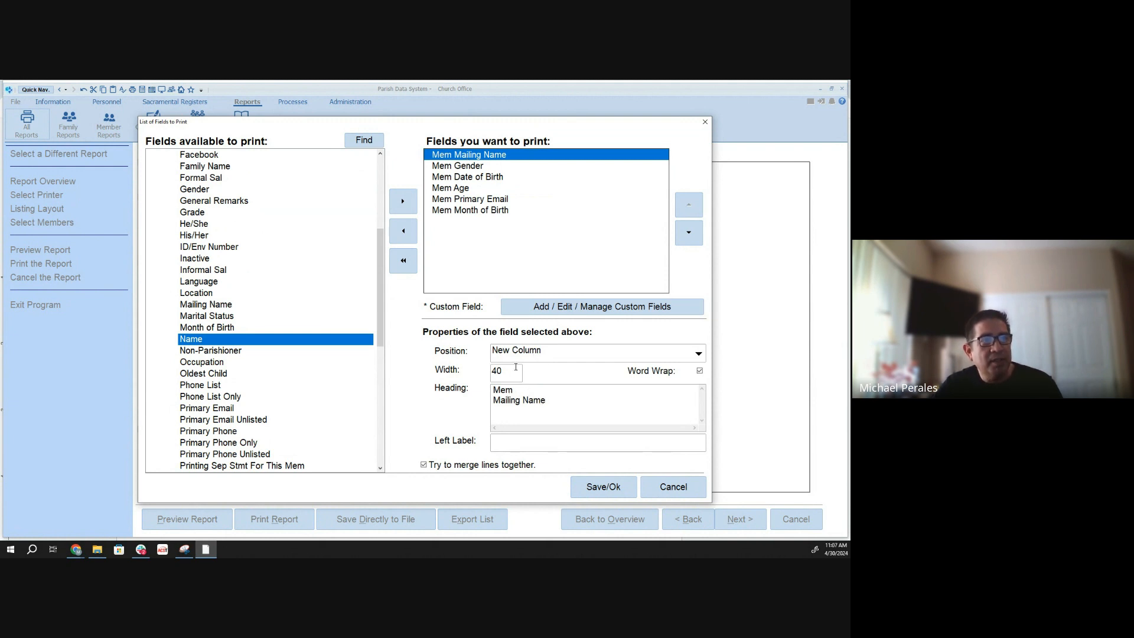
left_click(516, 390)
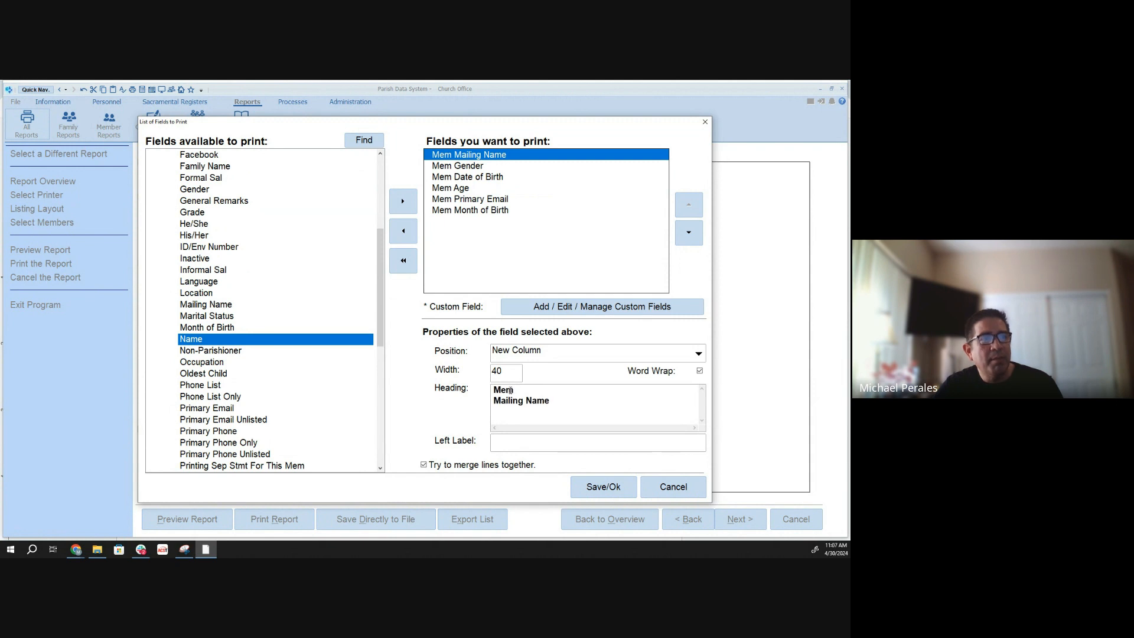
double_click(511, 390)
key("Delete")
key("Delete")
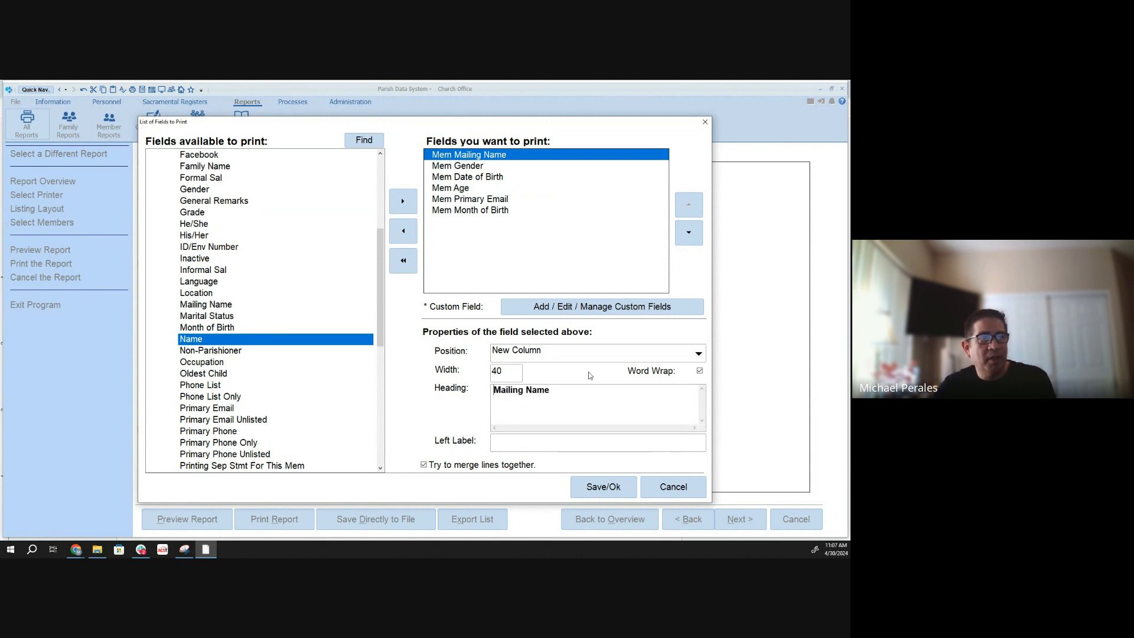
left_click(427, 166)
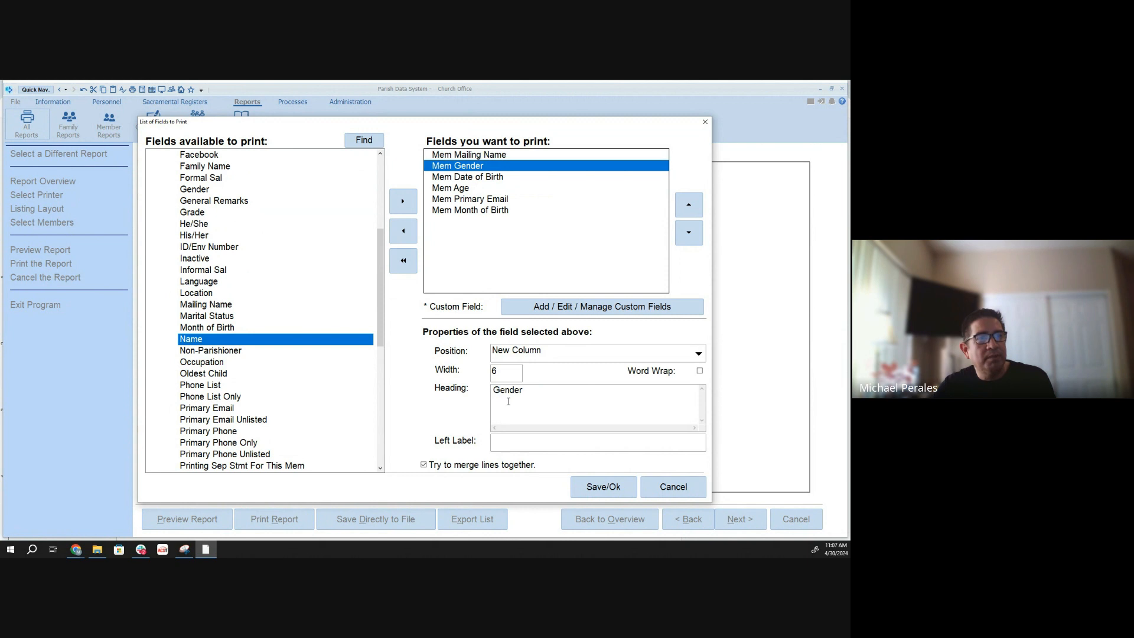
left_click(427, 176)
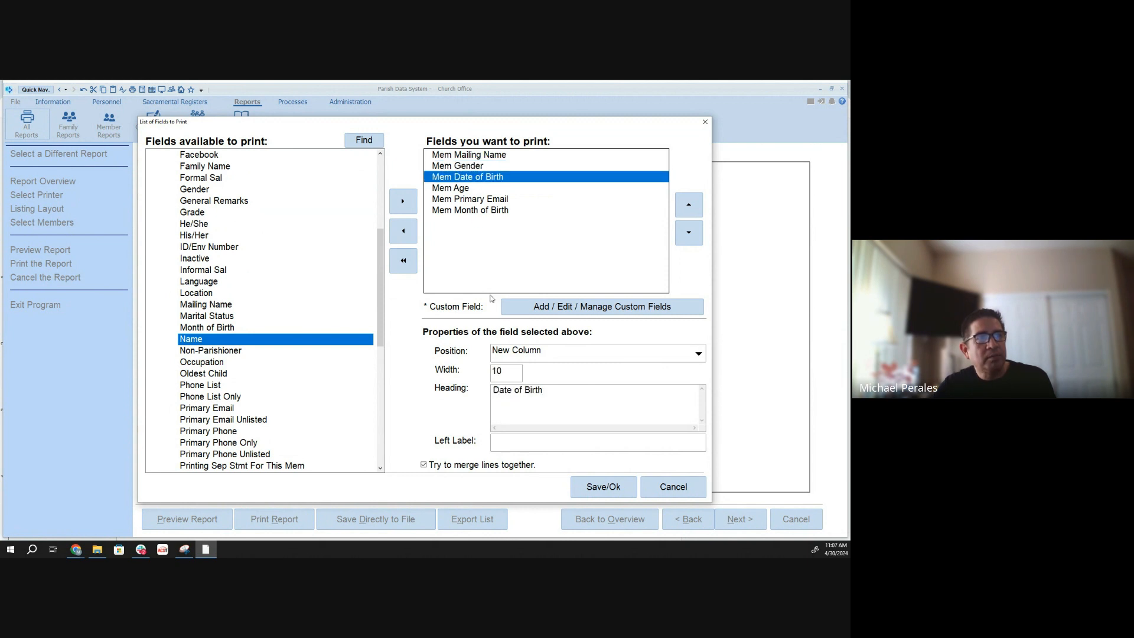
- Review the properties of the Mem Age, Primary Email, Month of Birth and Mailing Name fields, and save the list of fields to print
left_click(452, 188)
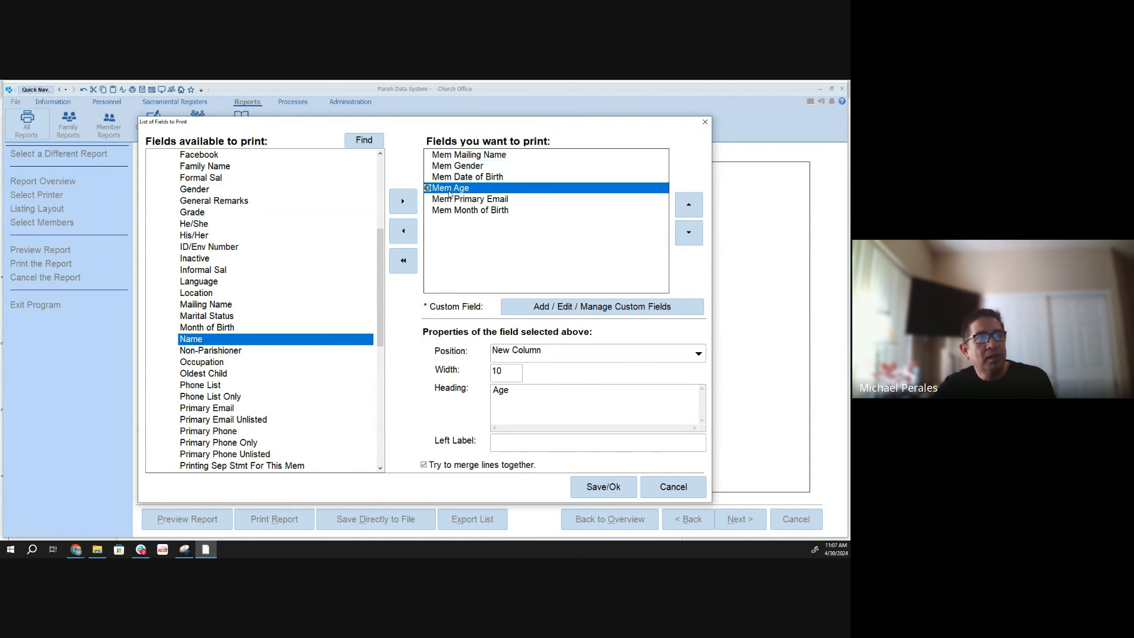
left_click(453, 201)
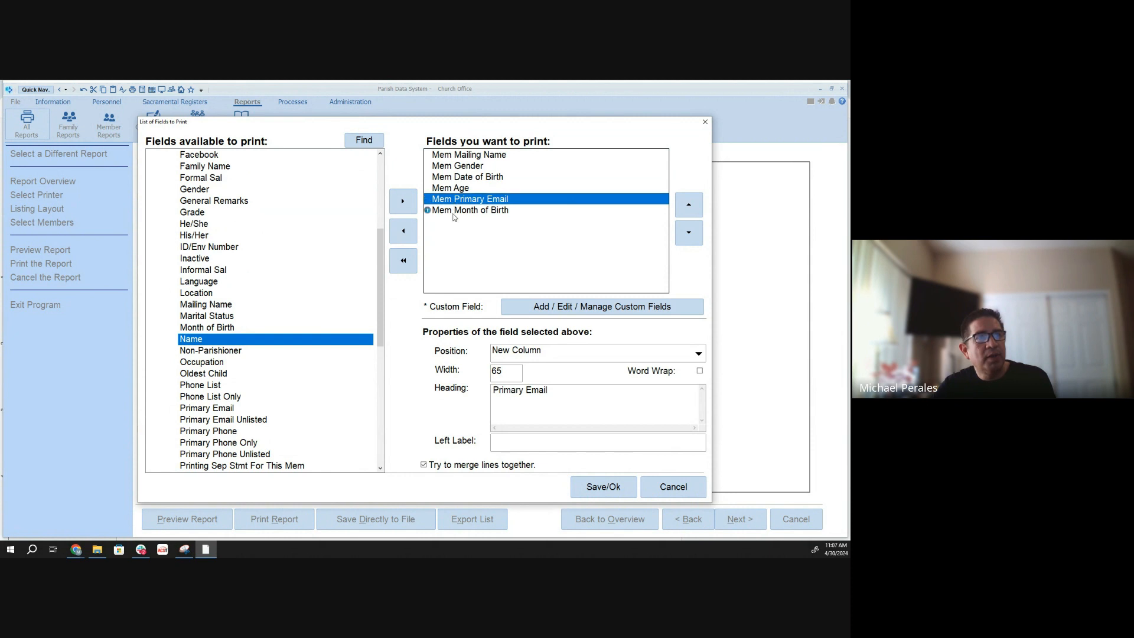
left_click(454, 212)
left_click(457, 155)
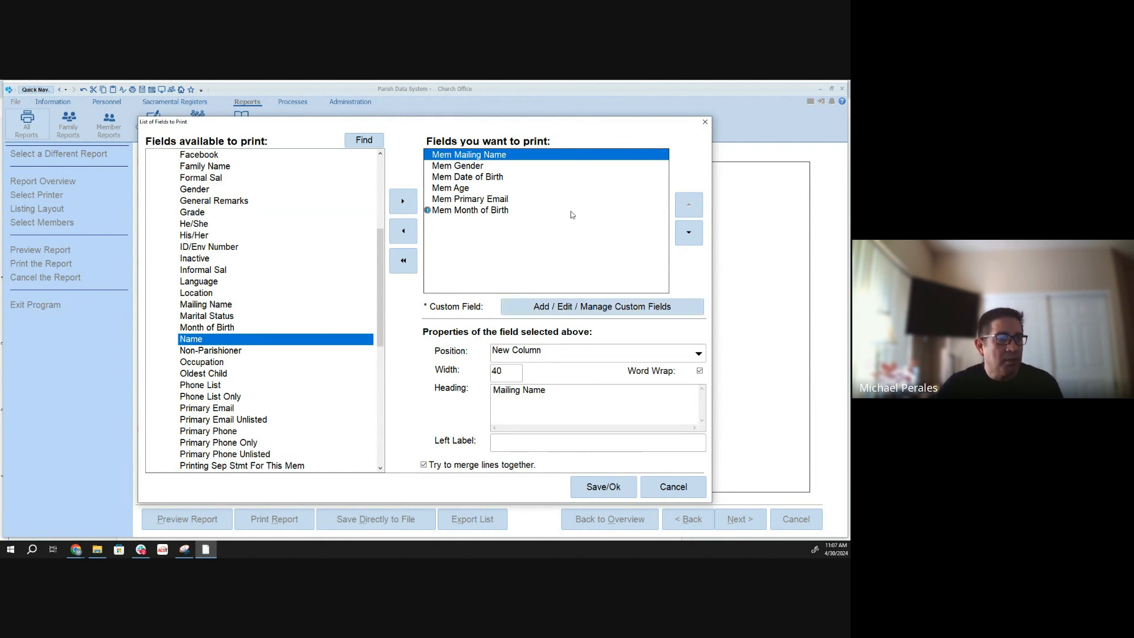
left_click(600, 490)
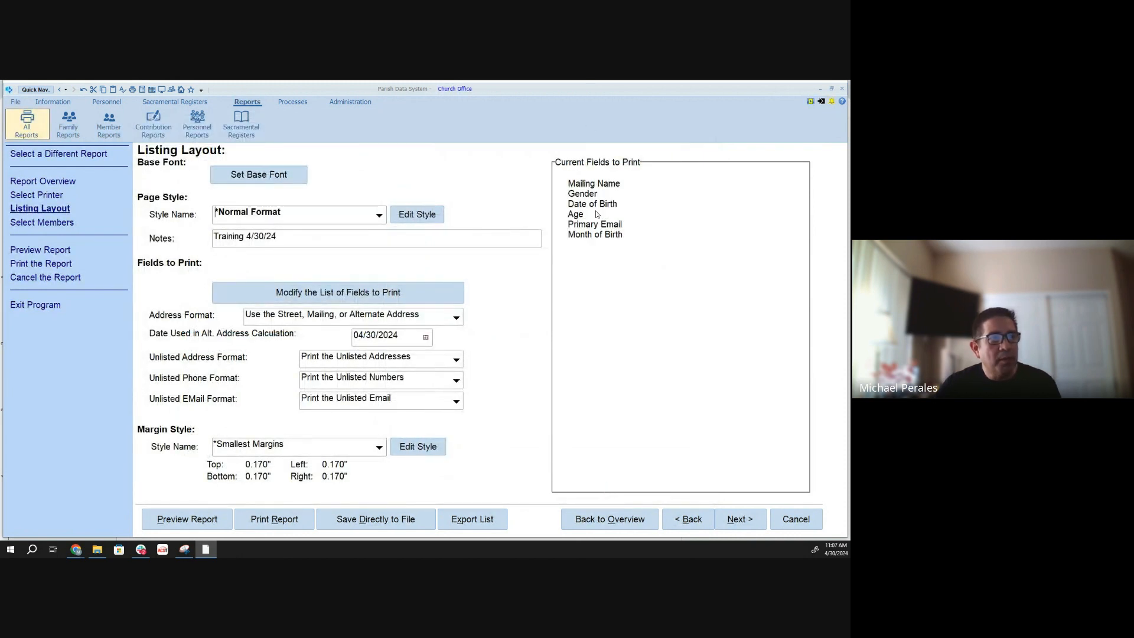
- Check the conditions of the "Male Members October Bdays age 20-50" selection, and preview the report with it before closing the preview
left_click(744, 522)
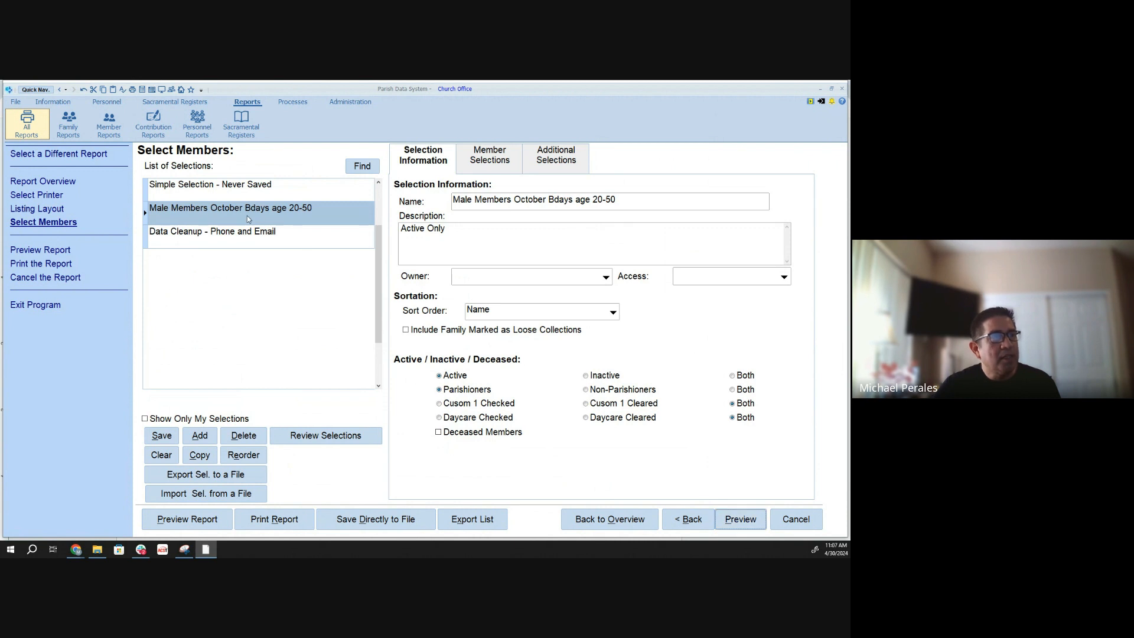
left_click(546, 161)
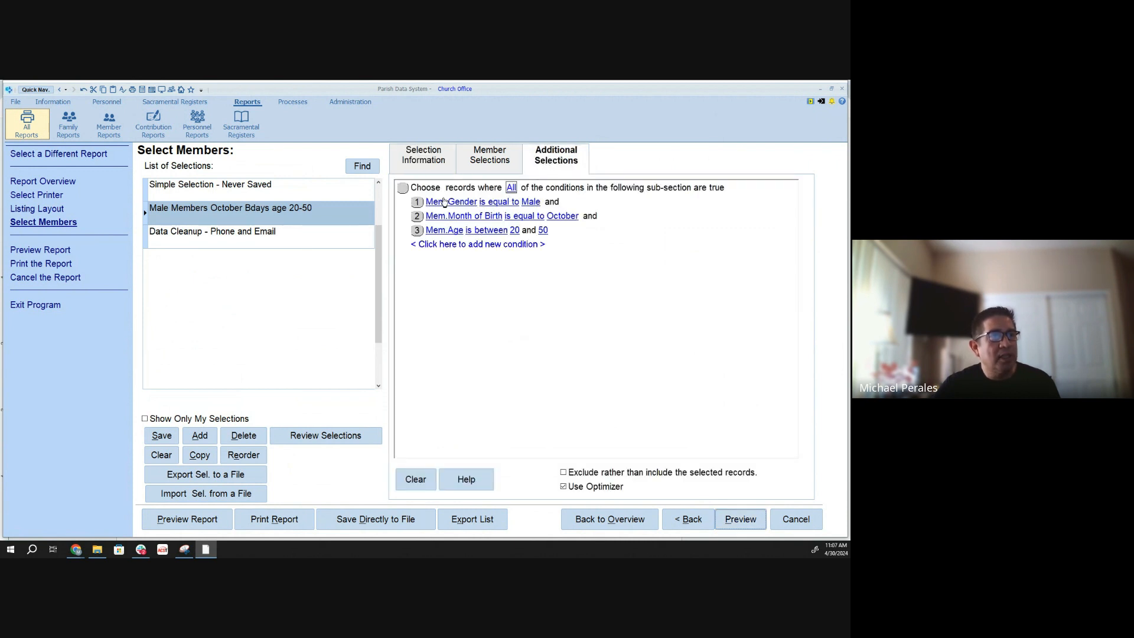
left_click(733, 519)
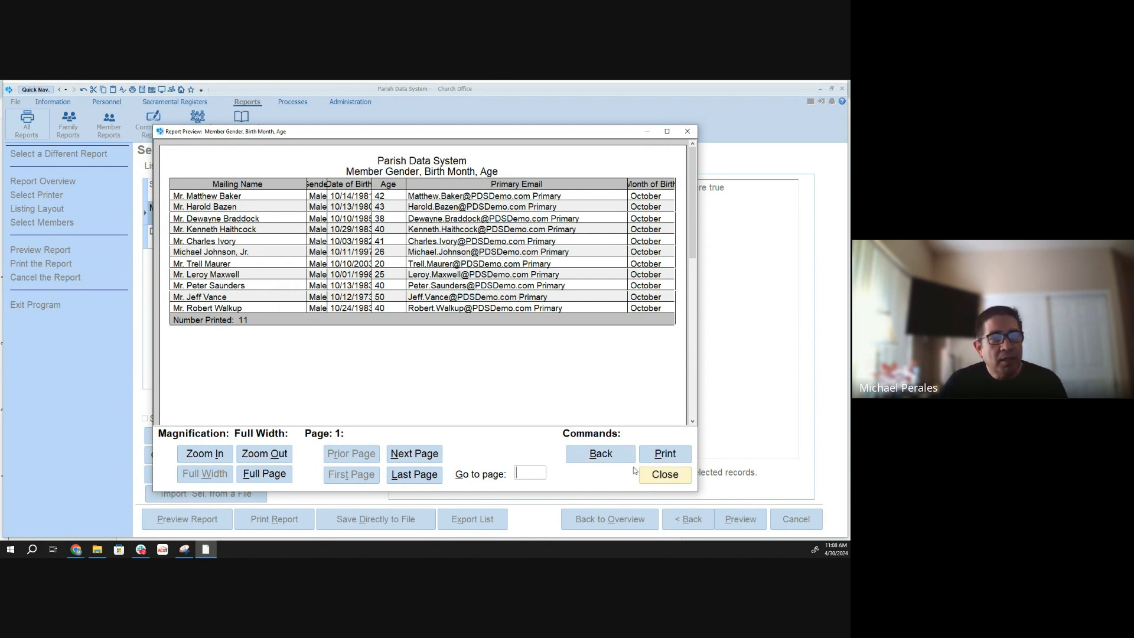
left_click(664, 475)
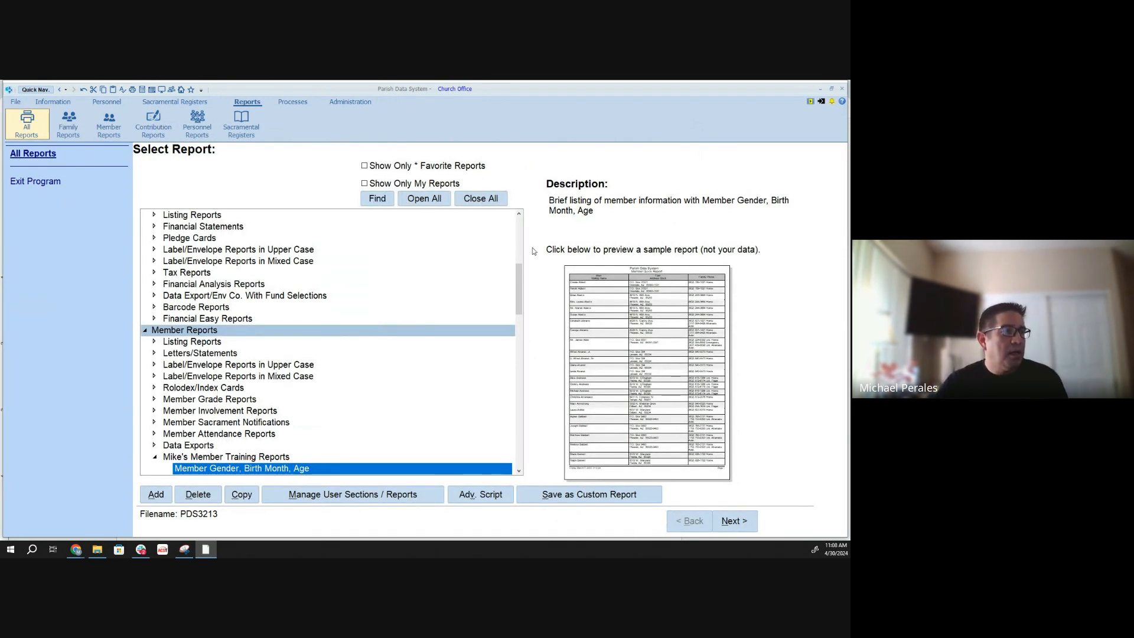
- Start a copy of the Member Gender, Birth Month, Age report and name it "Member Gender, Birth Month, Age Export"
scroll(221, 446, "down", 1)
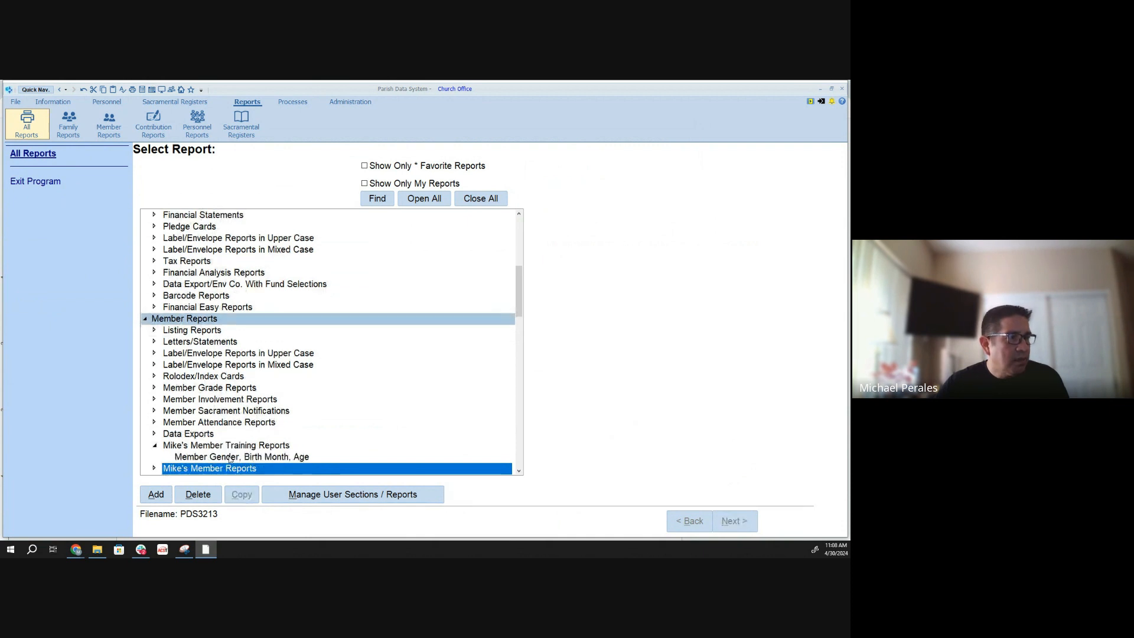
left_click(230, 457)
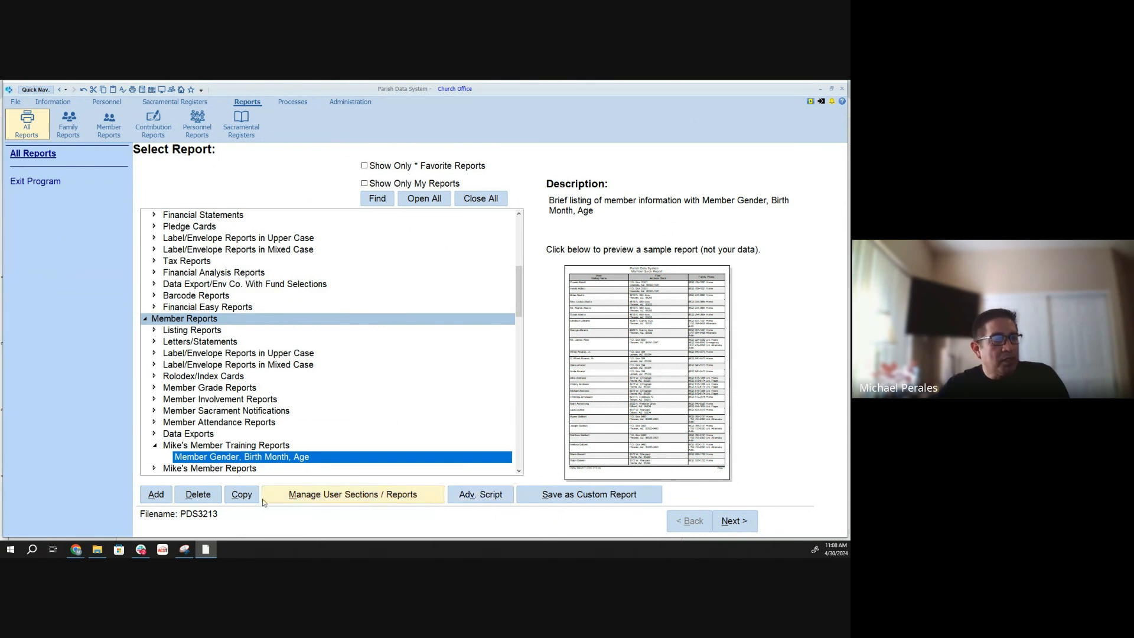
left_click(246, 499)
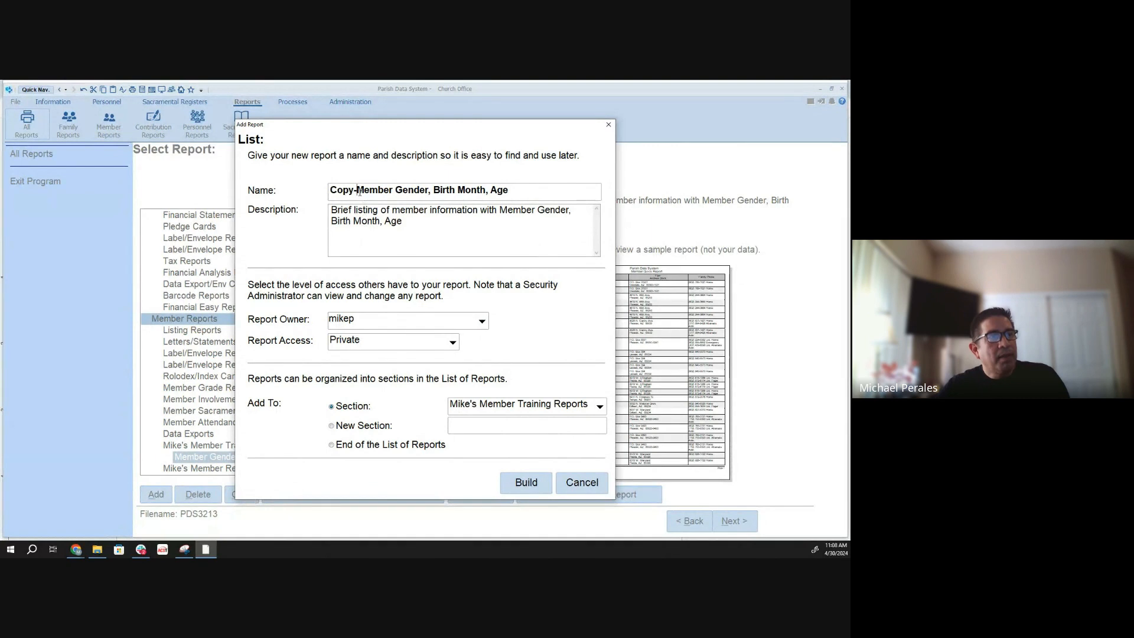
key("BackSpace")
key("BackSpace")
key("BackSpace")
key("BackSpace")
key("BackSpace")
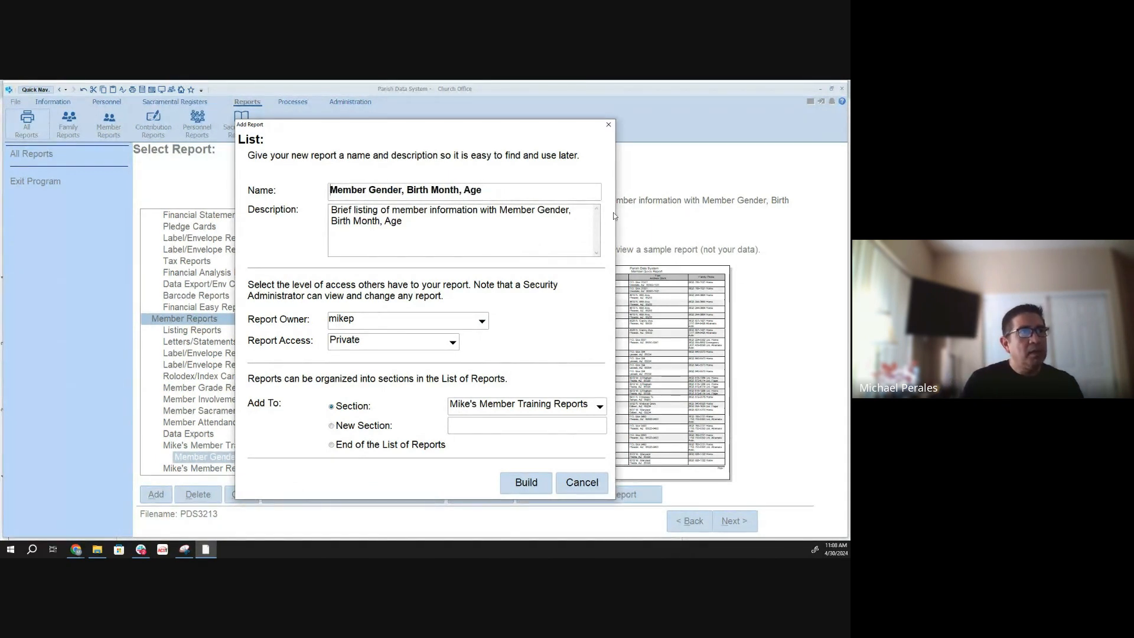
key("Right")
key("Right")
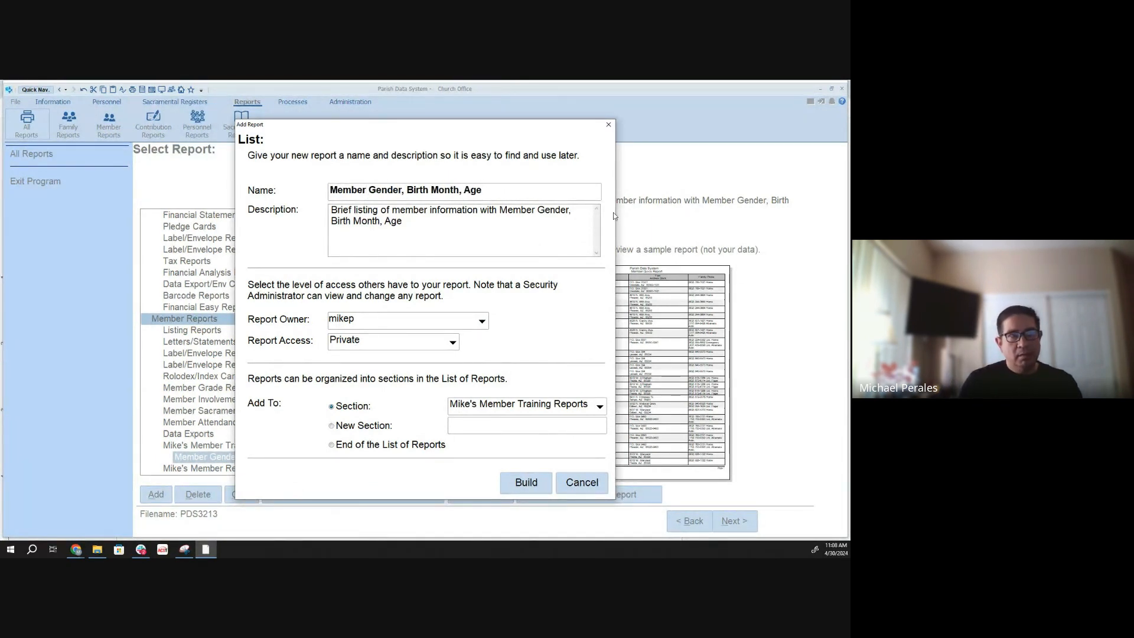
type("Ex")
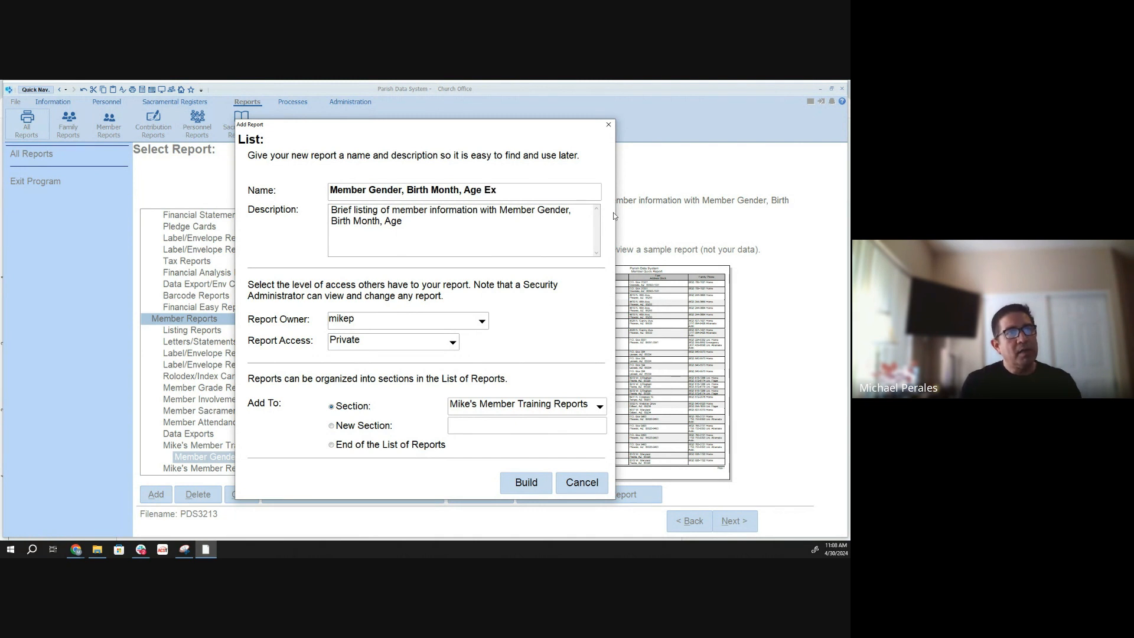
type("port")
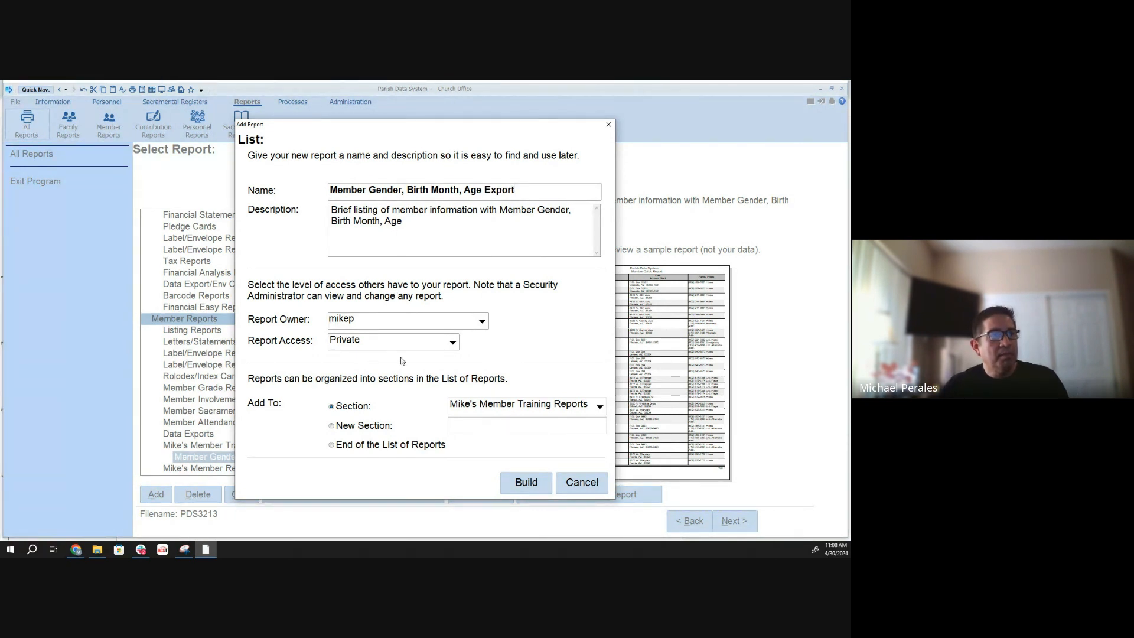
- Append ". CSV Format" to the copied report's description and build the report in the same member training section
left_click(414, 223)
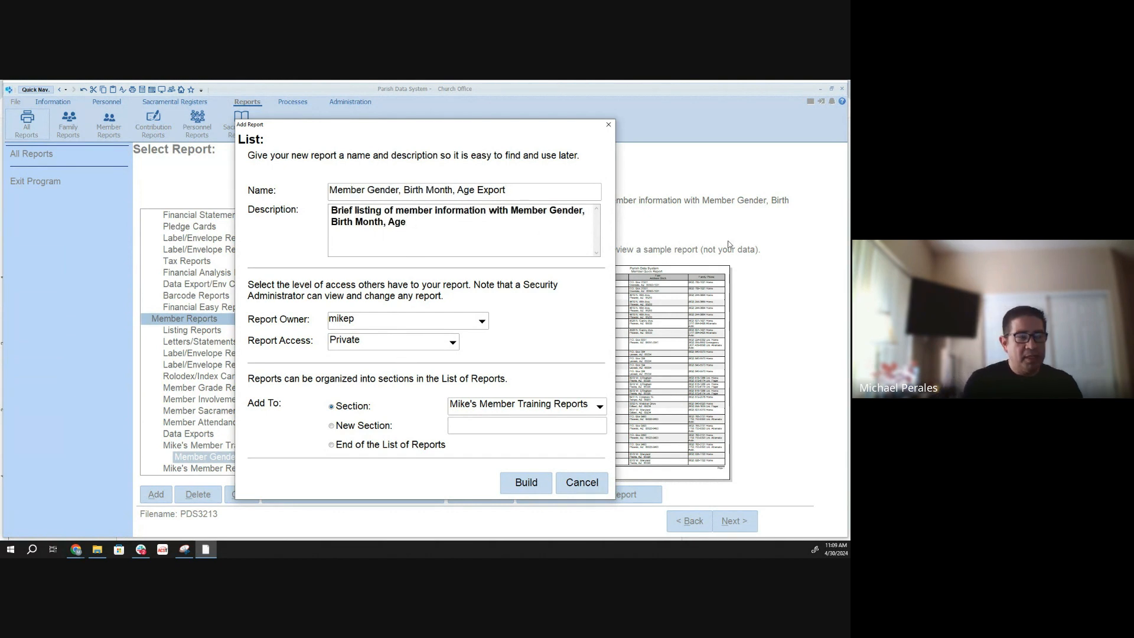
type("CSV")
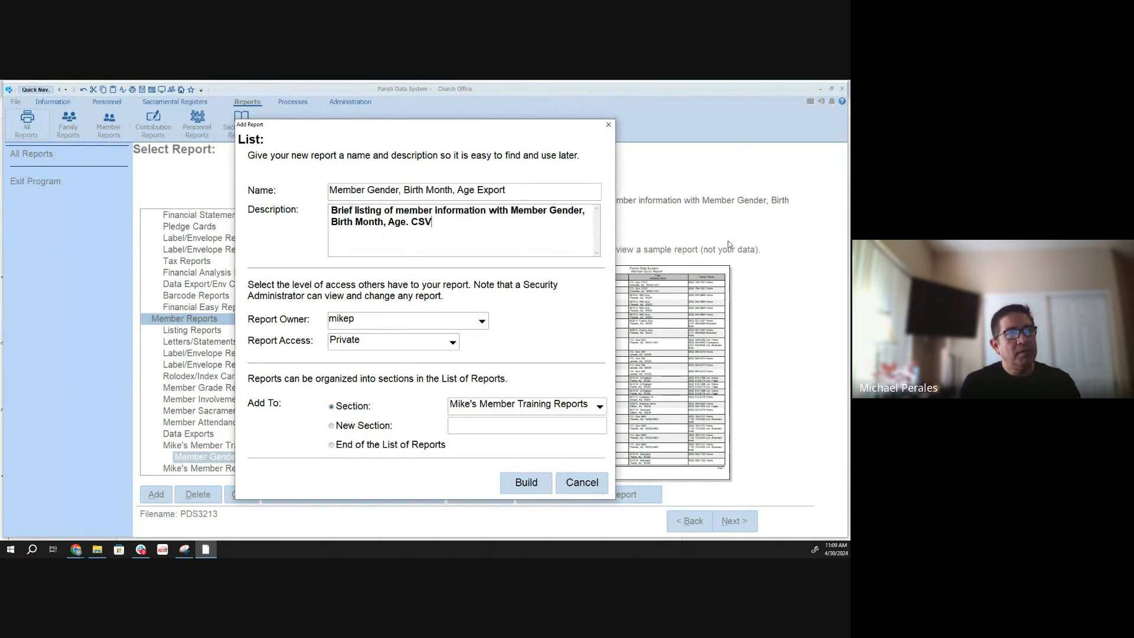
type(" Format")
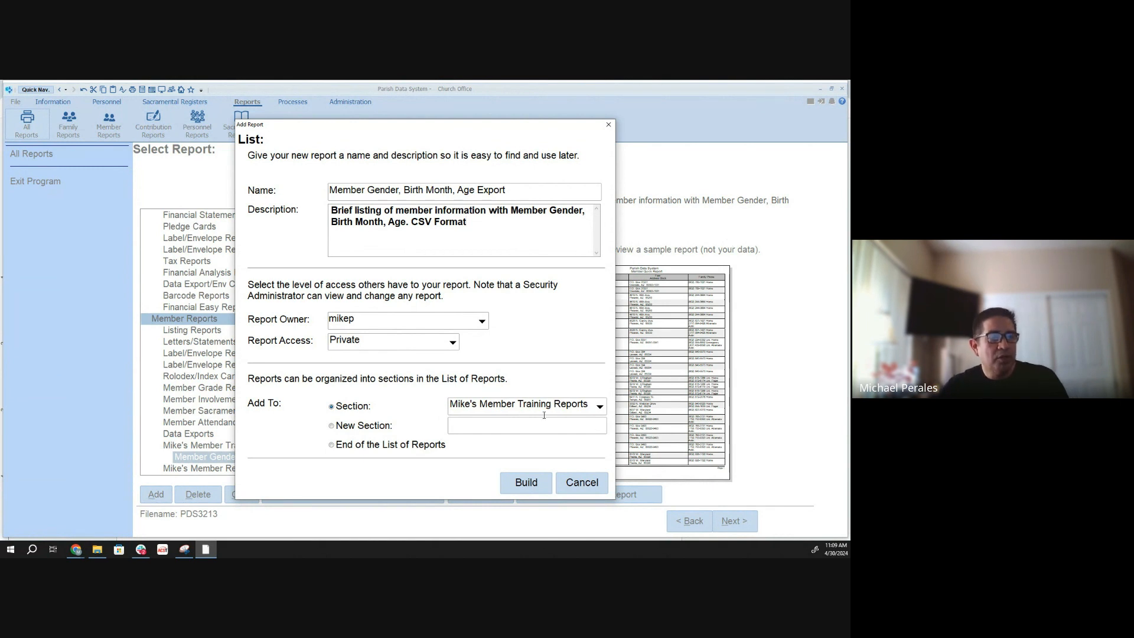
left_click(529, 482)
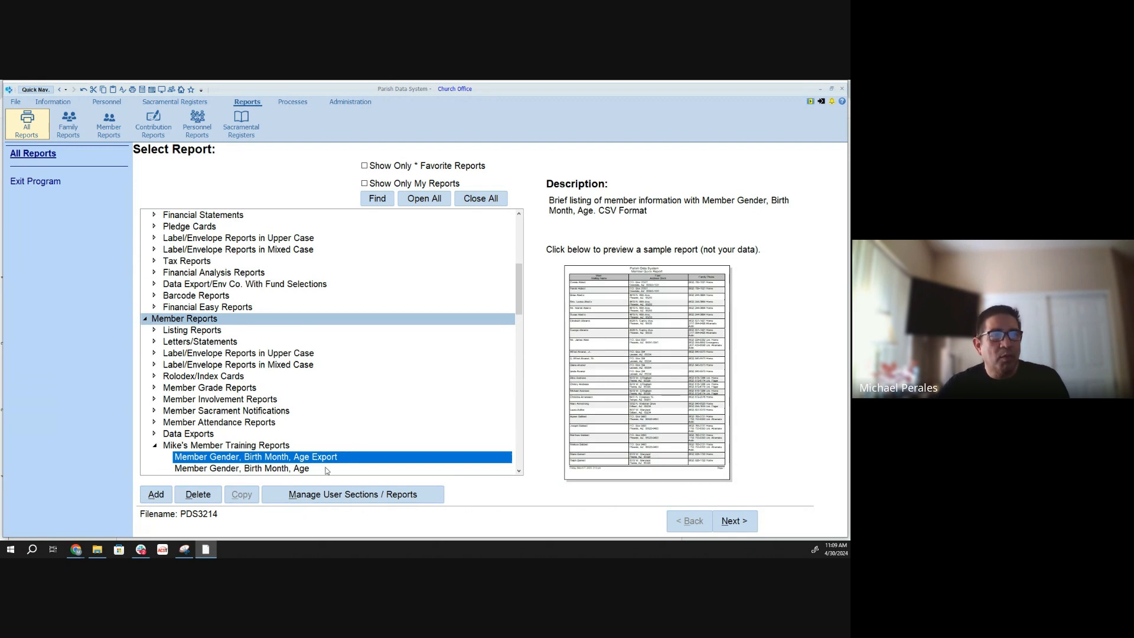
- Change the type of the Member Gender, Birth Month, Age Export report to Export in its advanced script settings
left_click(235, 468)
left_click(235, 459)
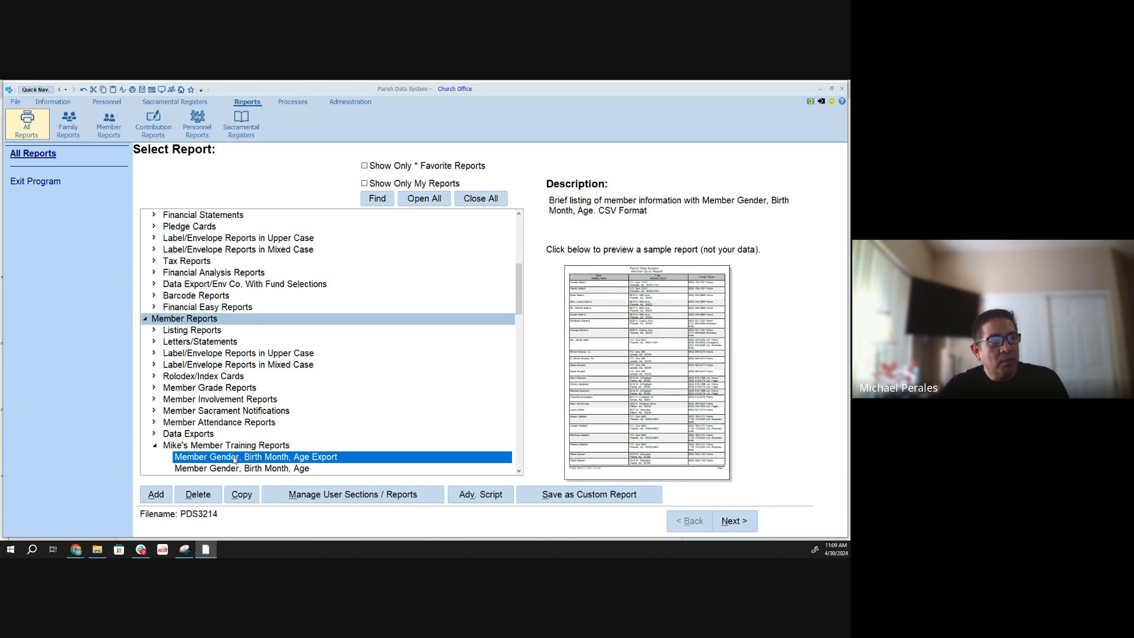
left_click(488, 500)
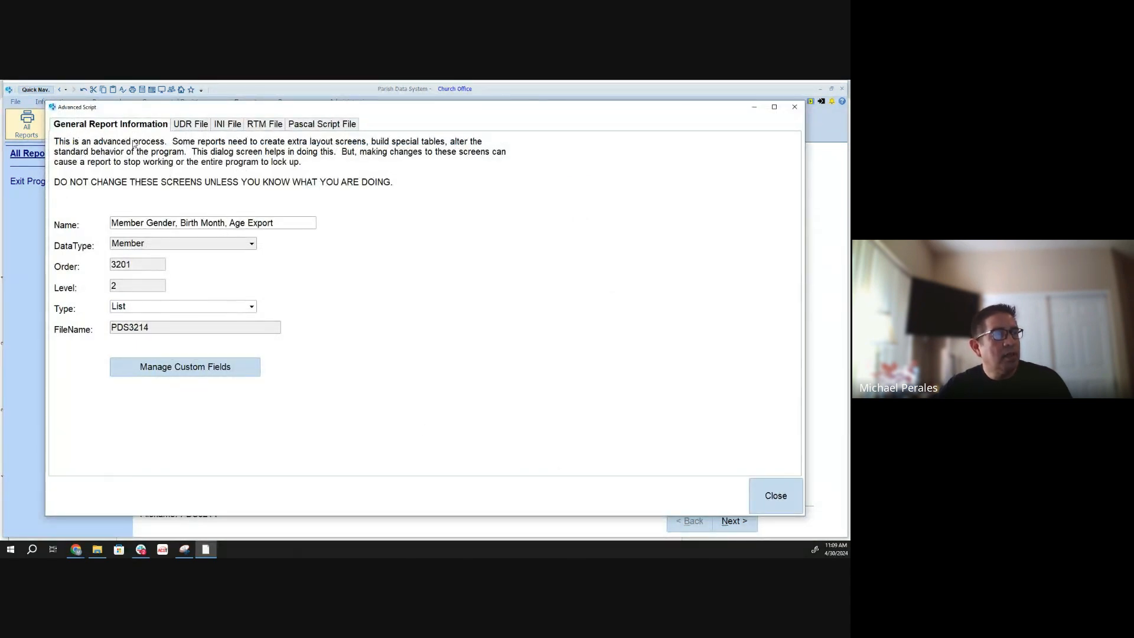
left_click(252, 306)
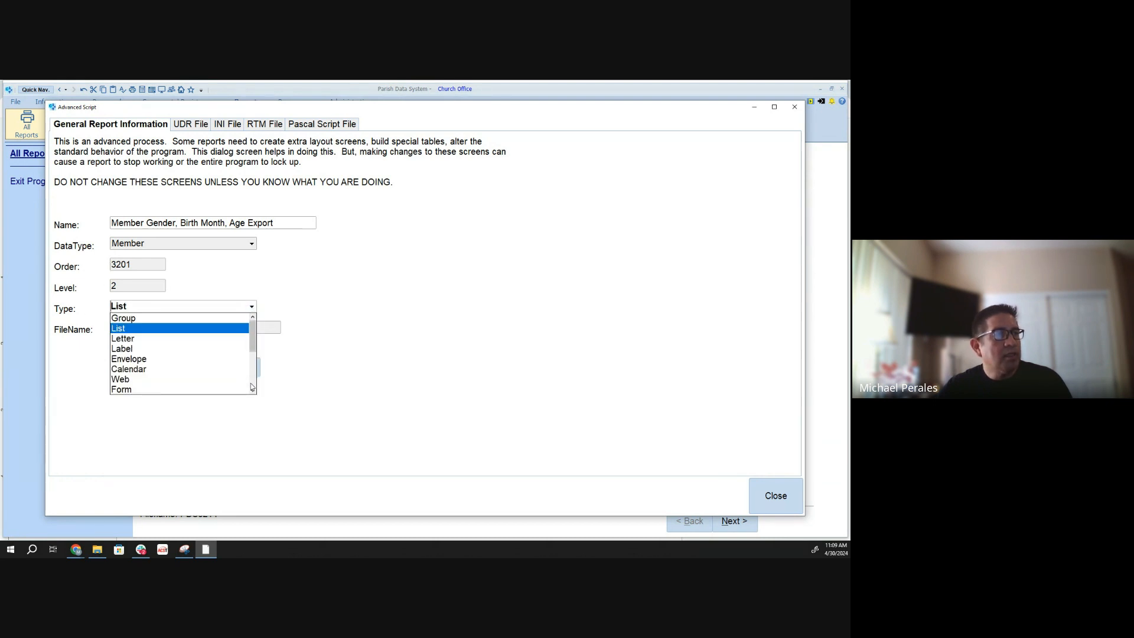
scroll(251, 388, "down", 3)
left_click(183, 329)
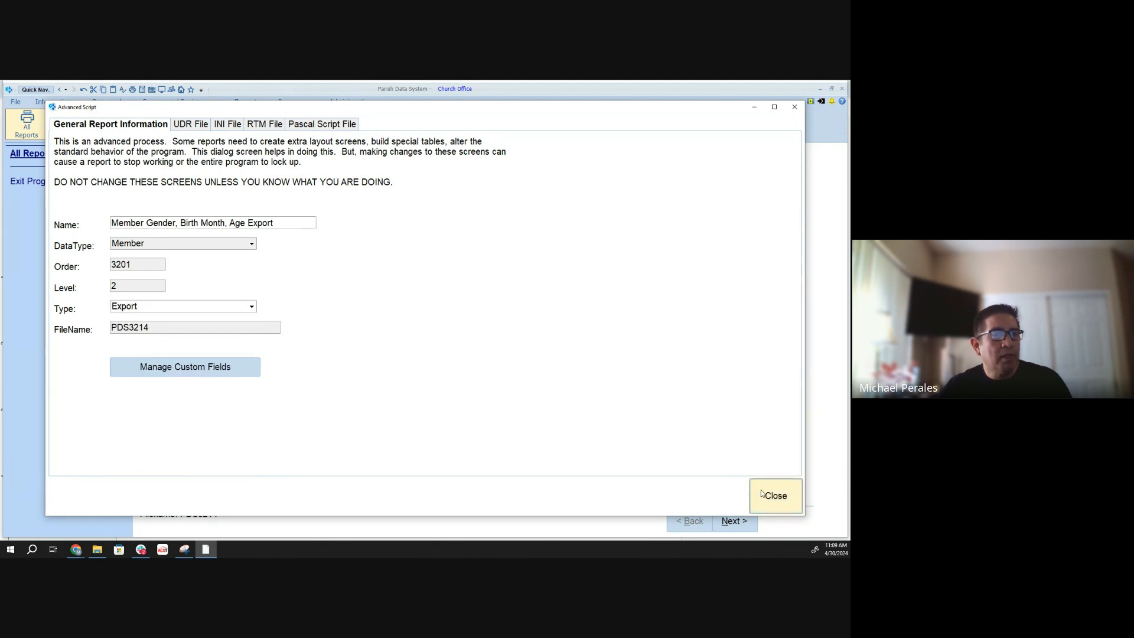
left_click(759, 490)
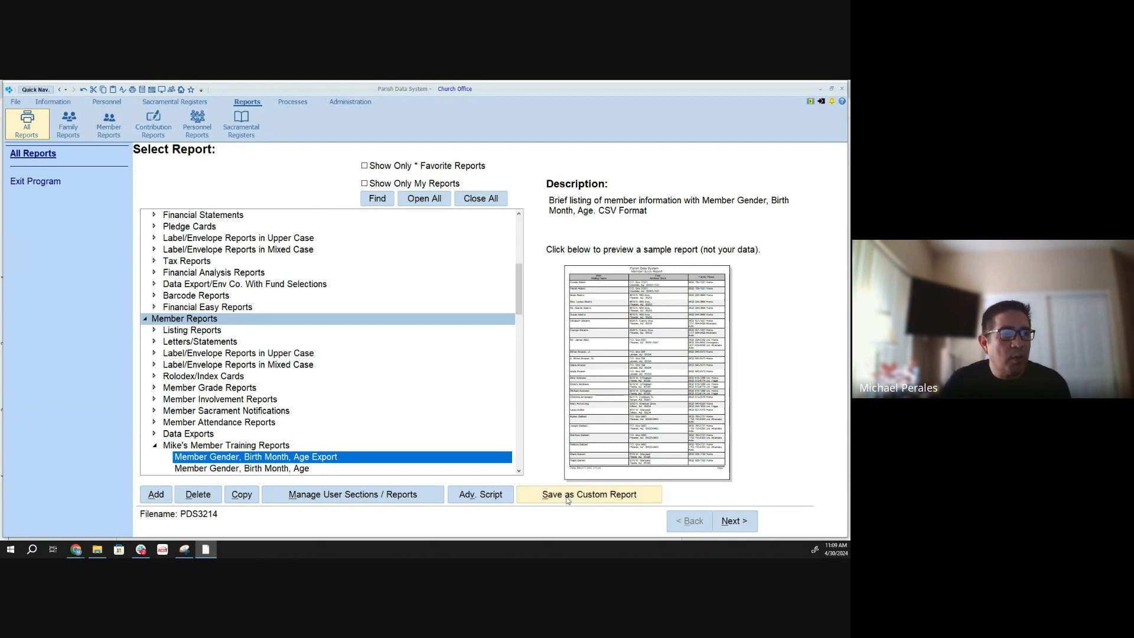
- Open the export setup of the Member Gender, Birth Month, Age Export report and set its filename to C:\A_COM_FOM_Training\Member Report - Male-Gender-Age 20-50.csv
left_click(740, 521)
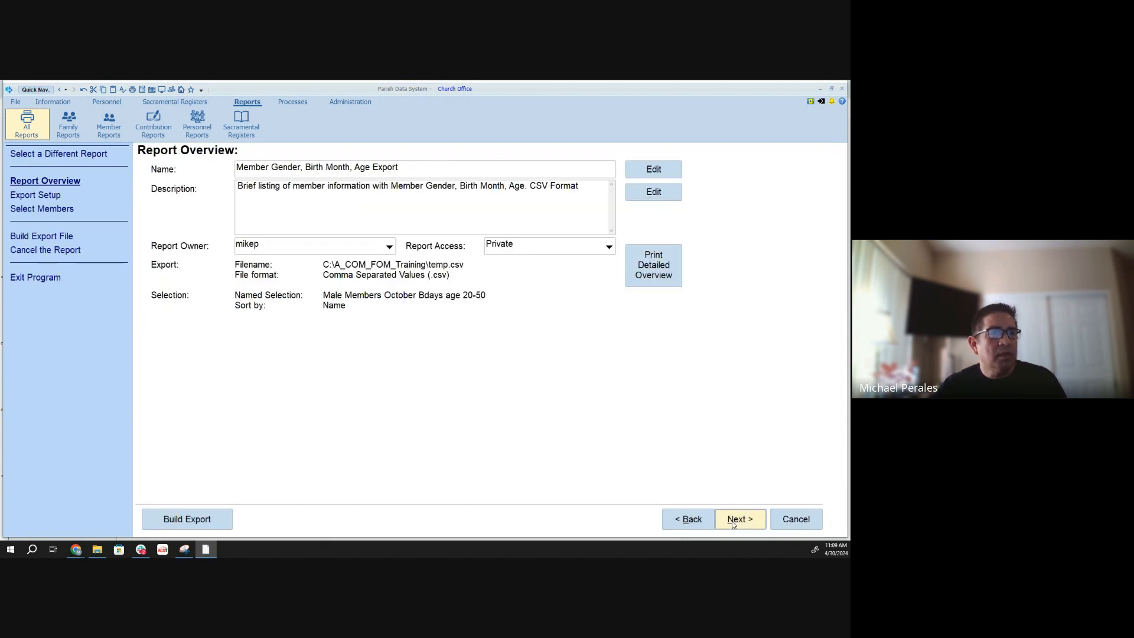
left_click(732, 524)
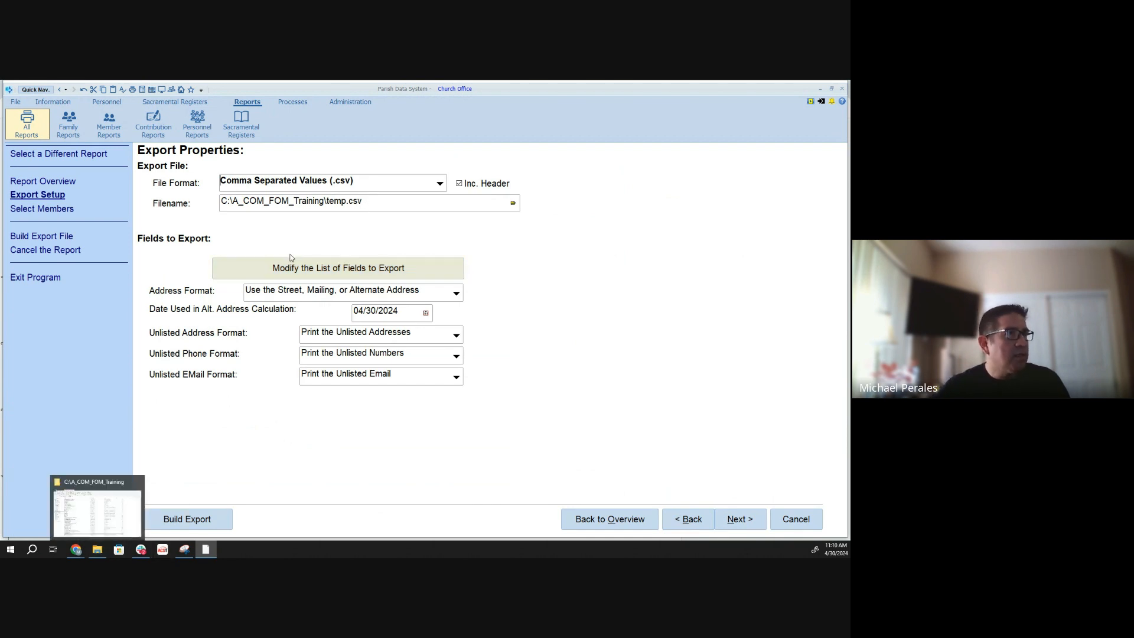
left_click(368, 203)
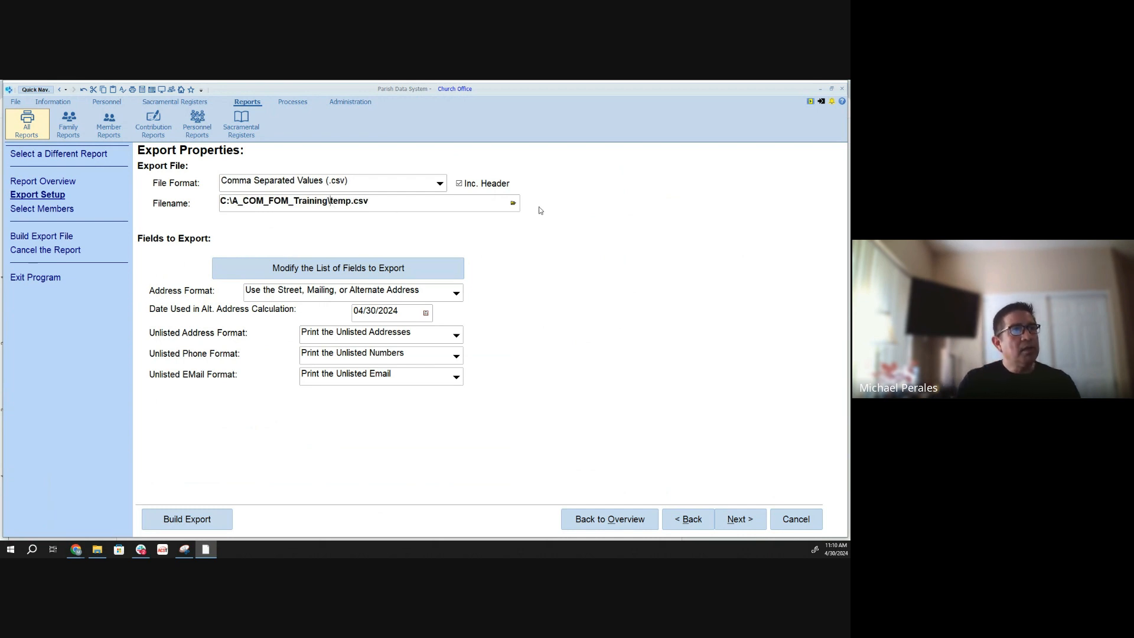
key("Delete")
key("Delete")
key("Delete")
key("Delete")
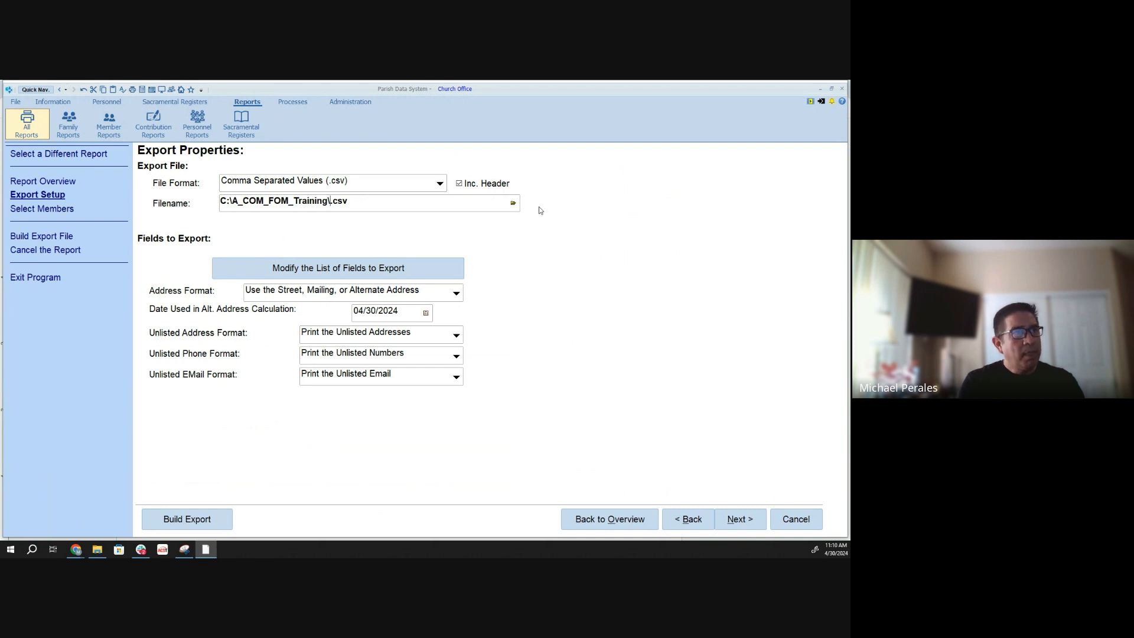
type("Member")
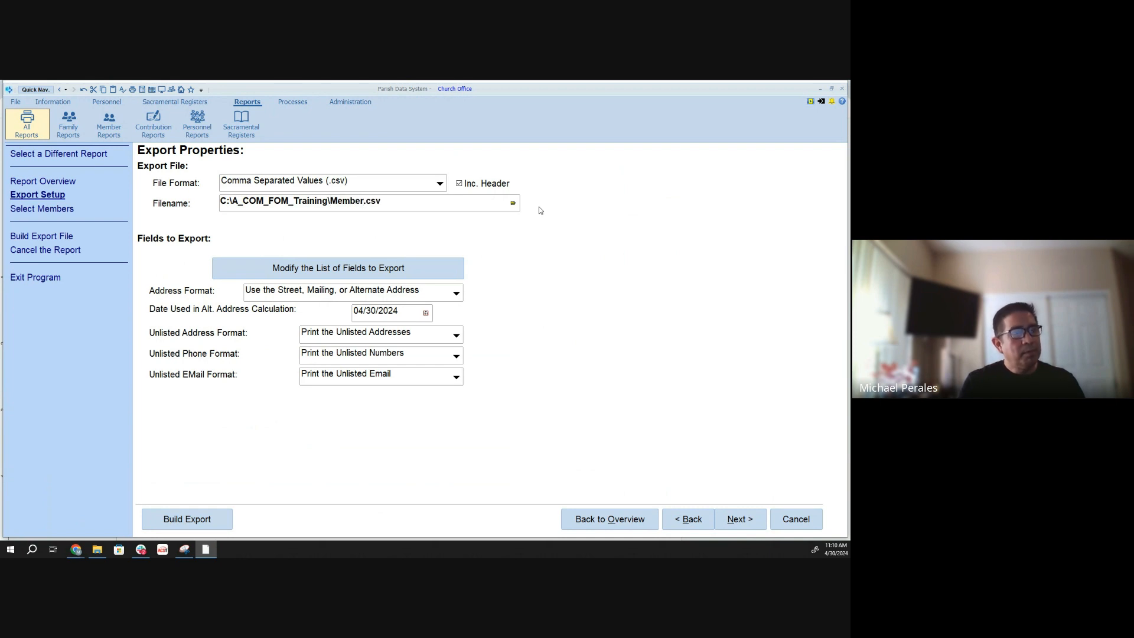
type(" Repro")
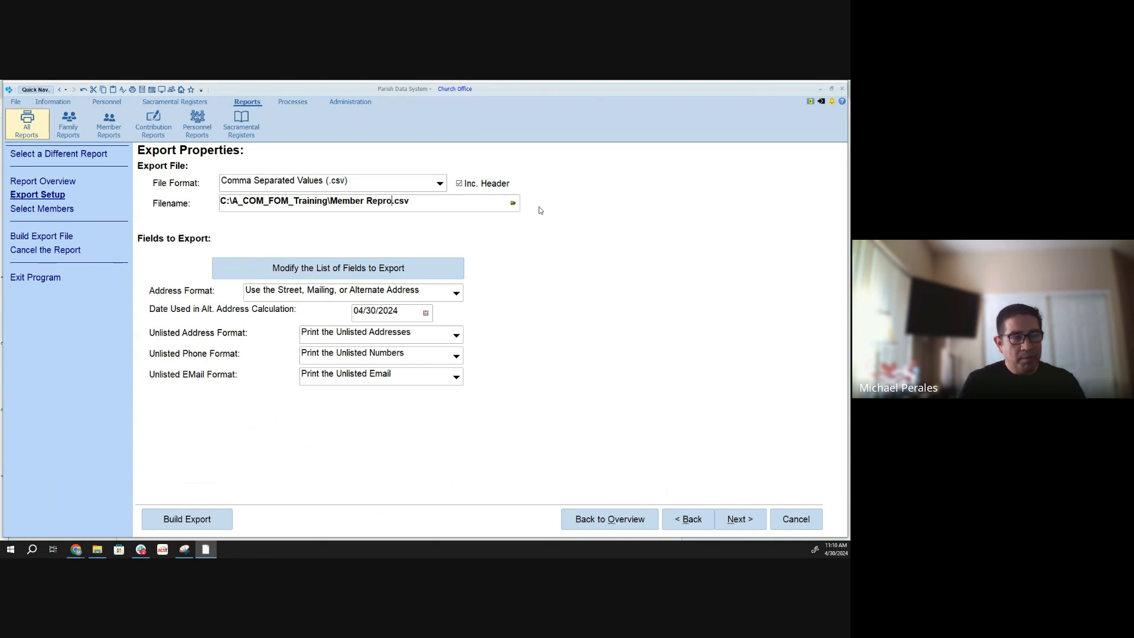
key("BackSpace")
key("BackSpace")
type("ort ")
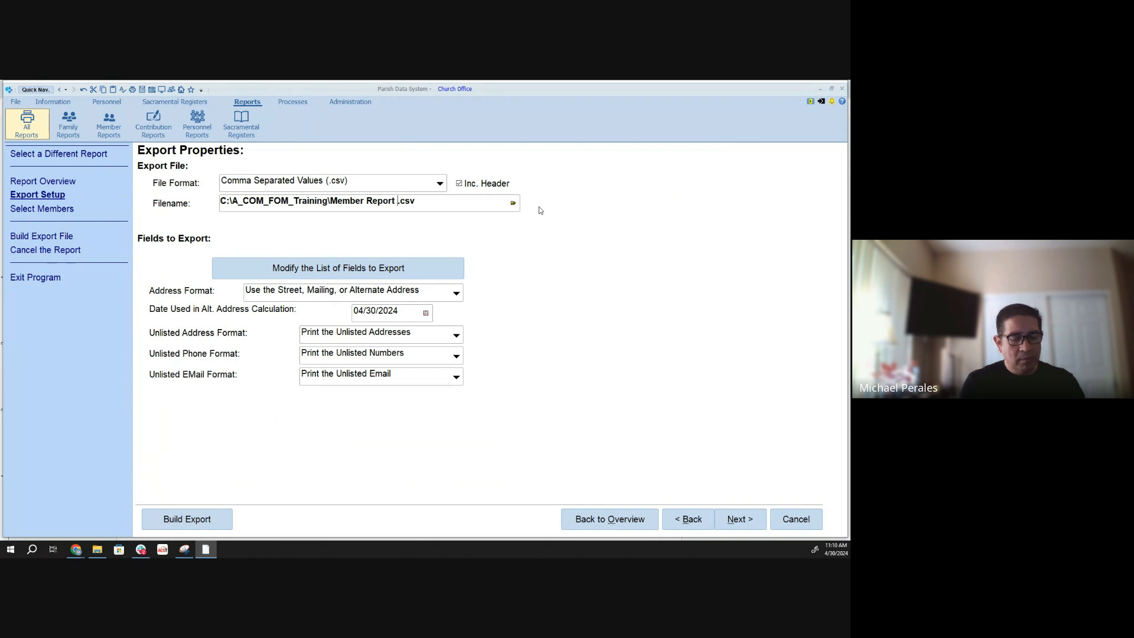
type("- Mail")
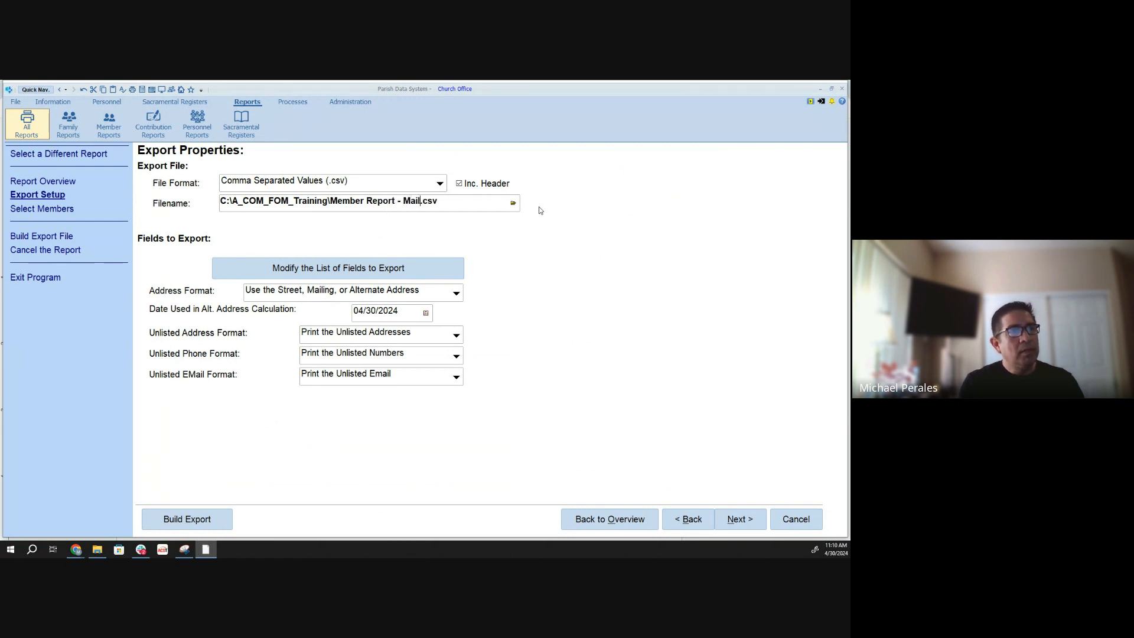
key("BackSpace")
key("BackSpace")
type("le")
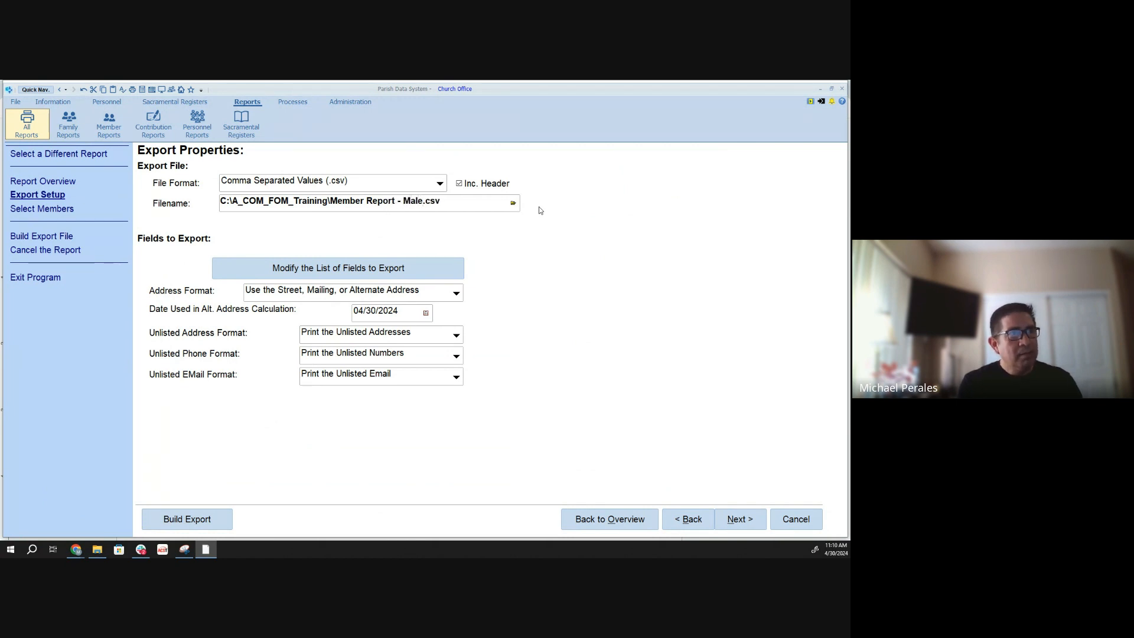
type("-")
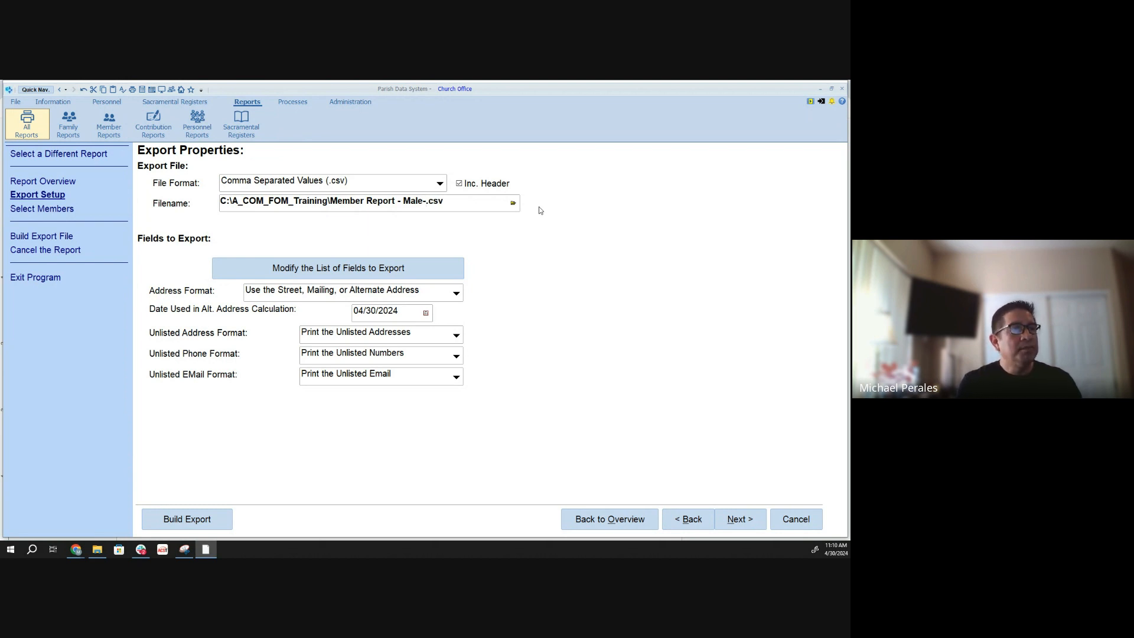
type("Ge")
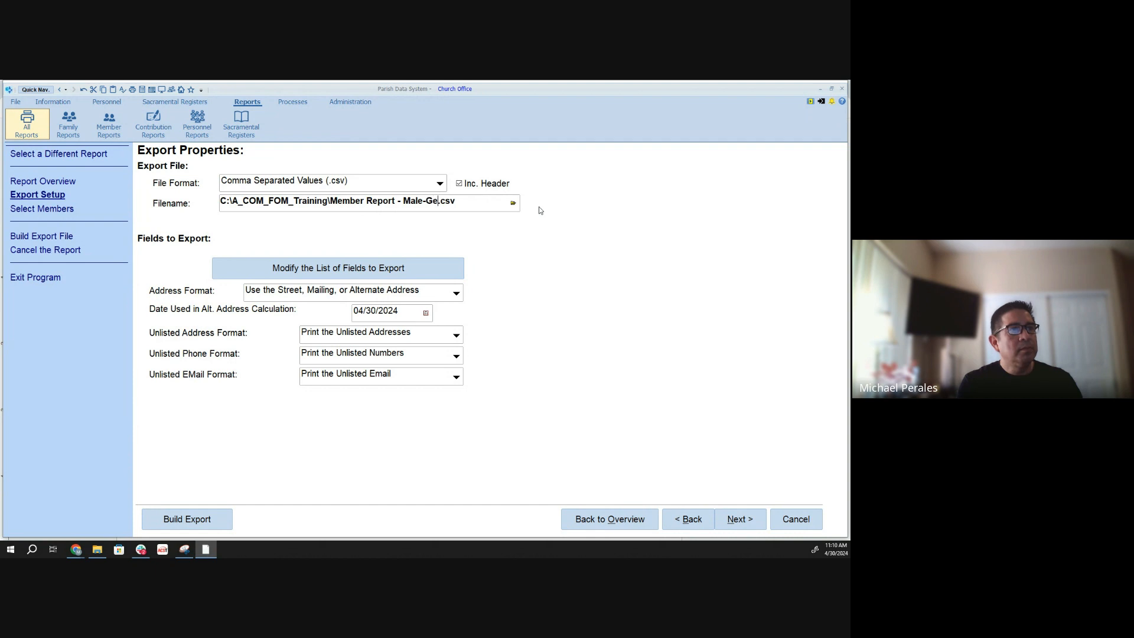
type("nder")
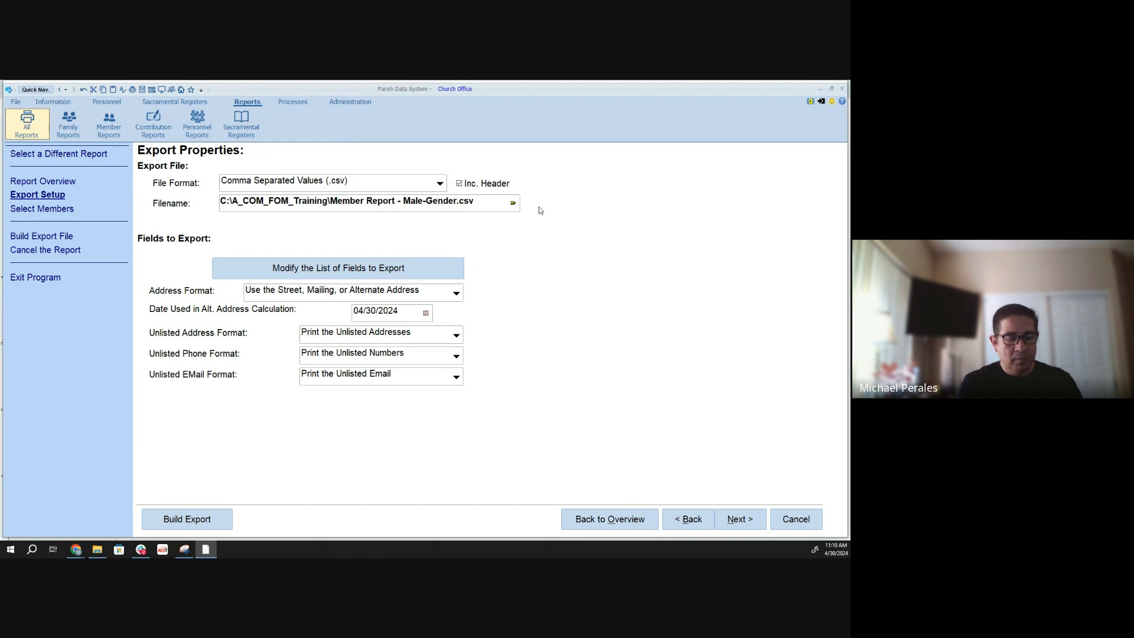
type("-")
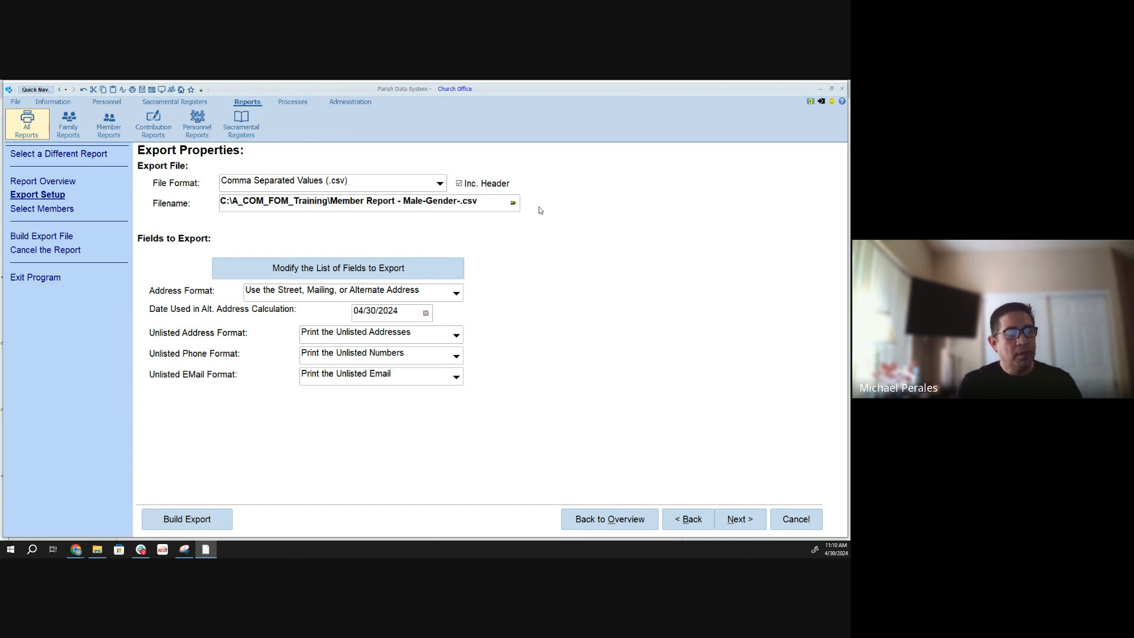
type("Date")
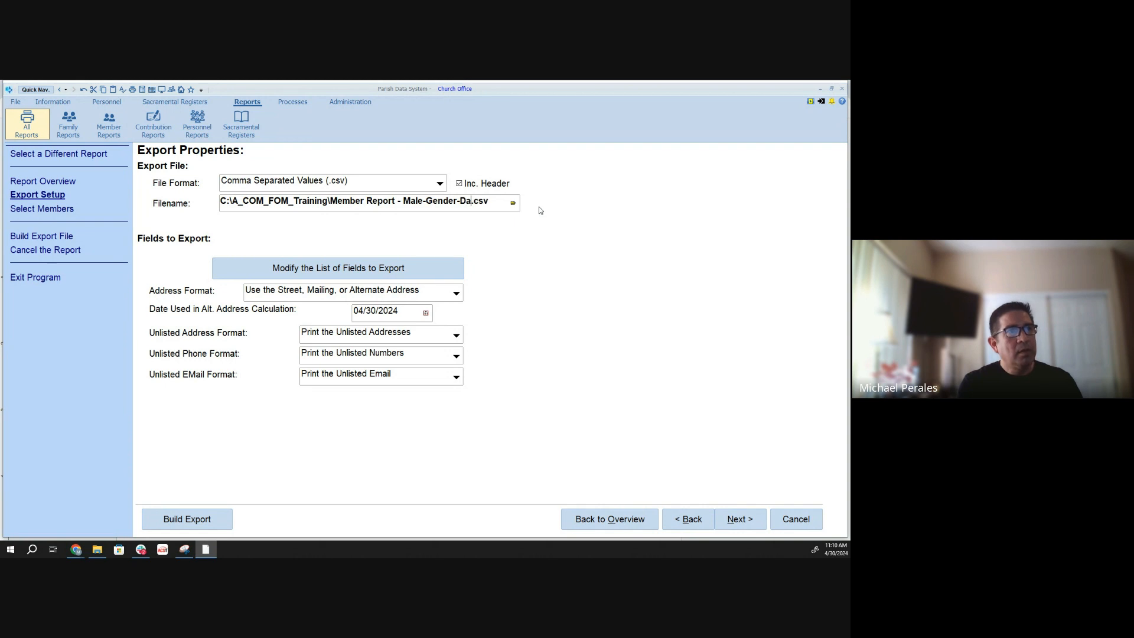
key("BackSpace")
key("BackSpace")
key("BackSpace")
key("BackSpace")
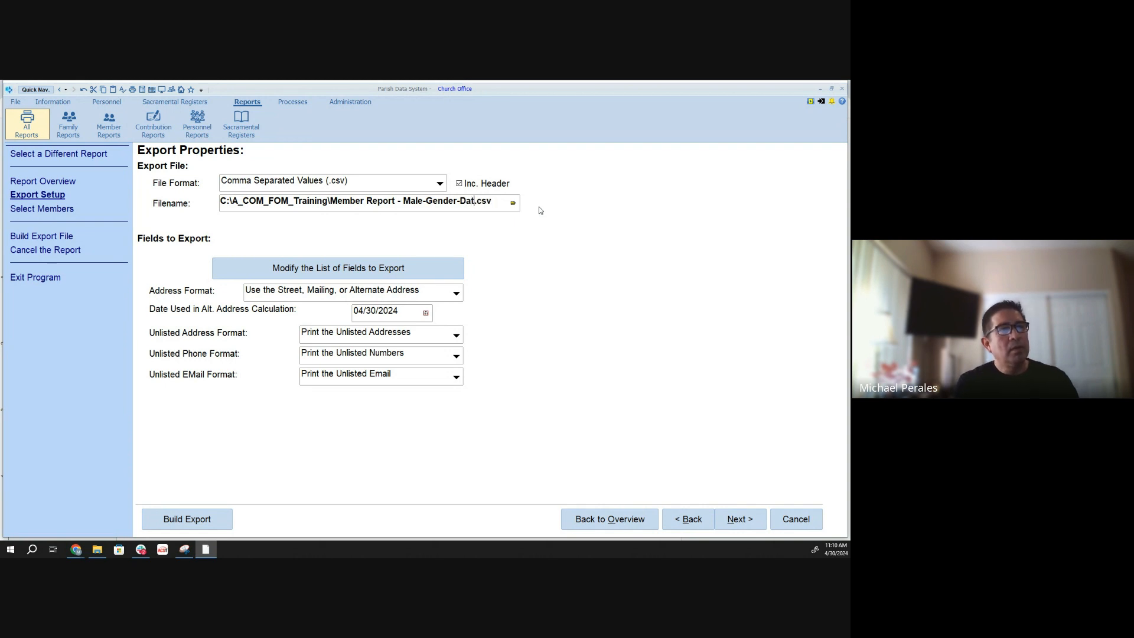
type("DOB")
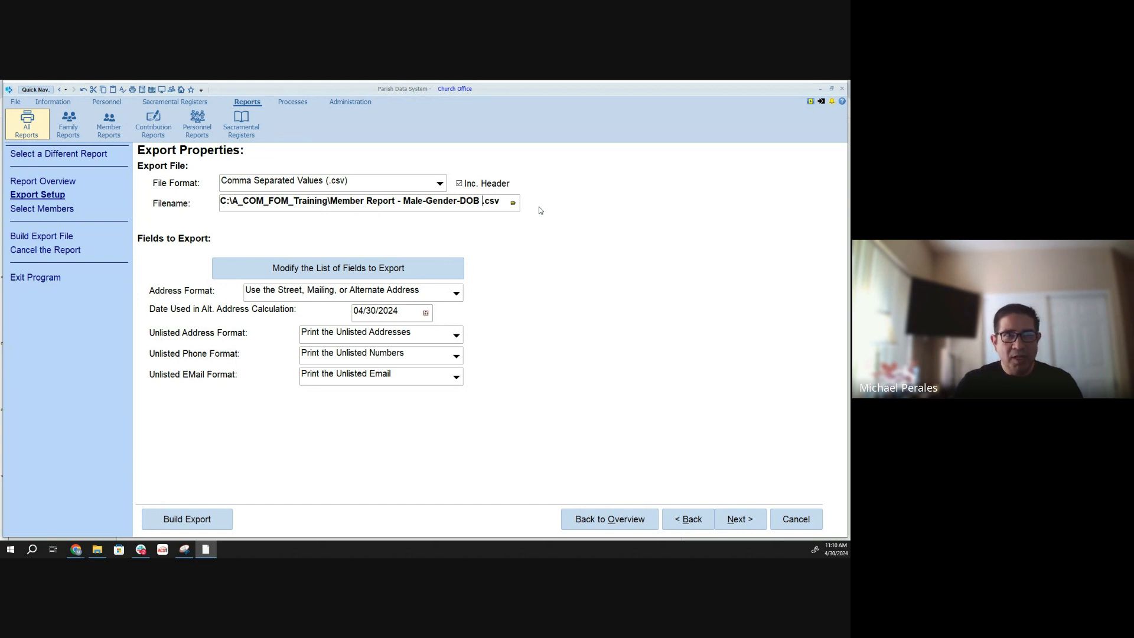
key("BackSpace")
key("BackSpace")
key("BackSpace")
key("BackSpace")
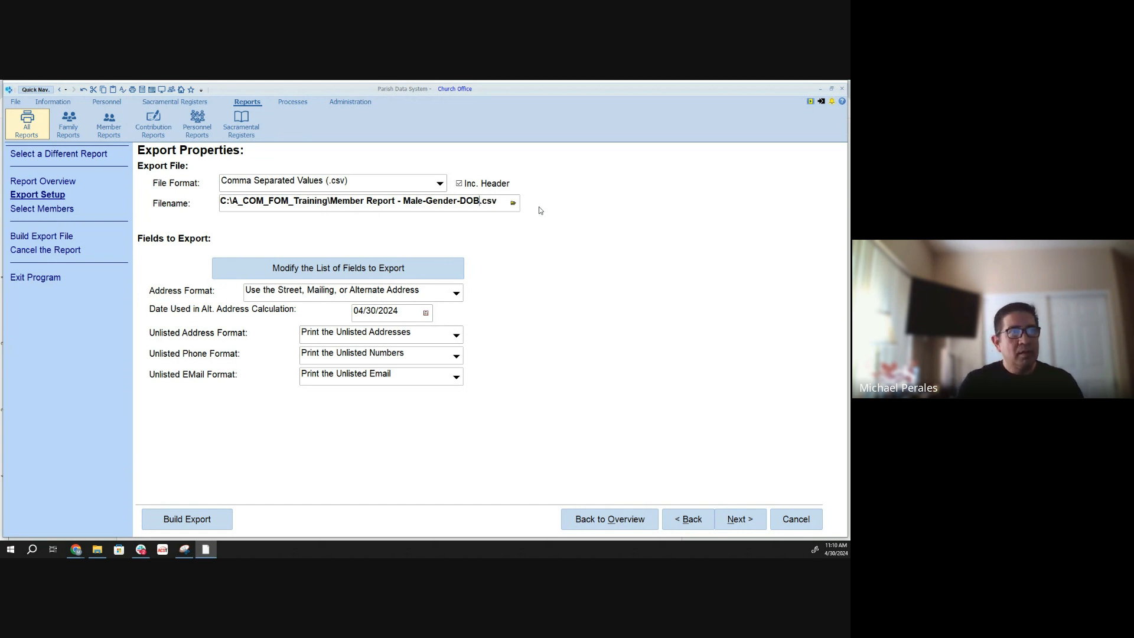
type("ag")
key("BackSpace")
key("BackSpace")
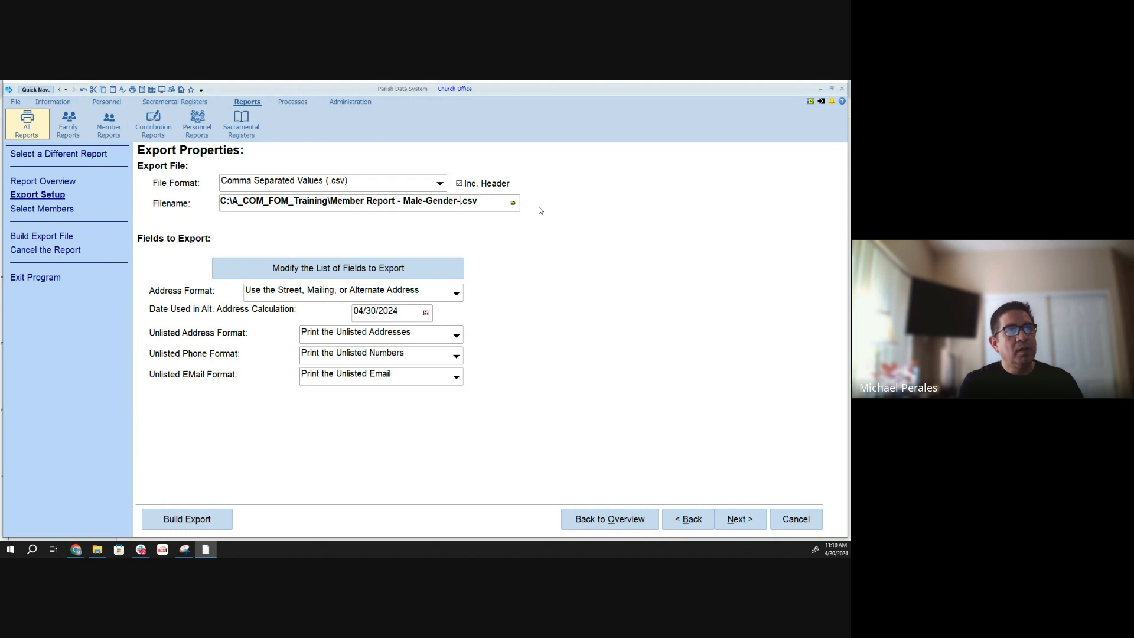
type("Age 20")
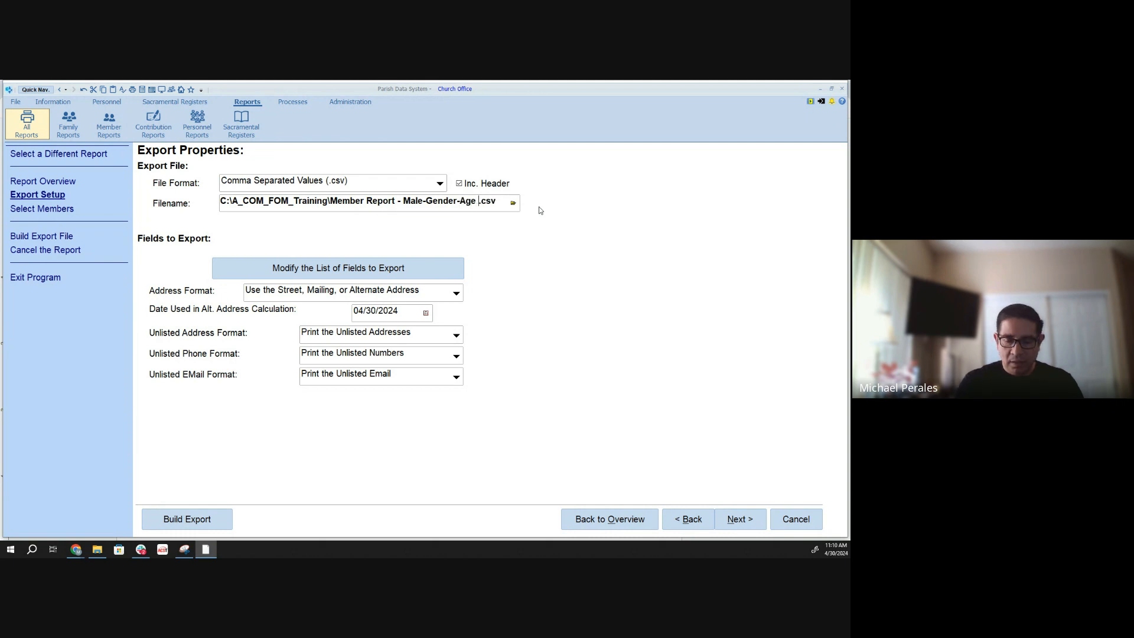
type("-50")
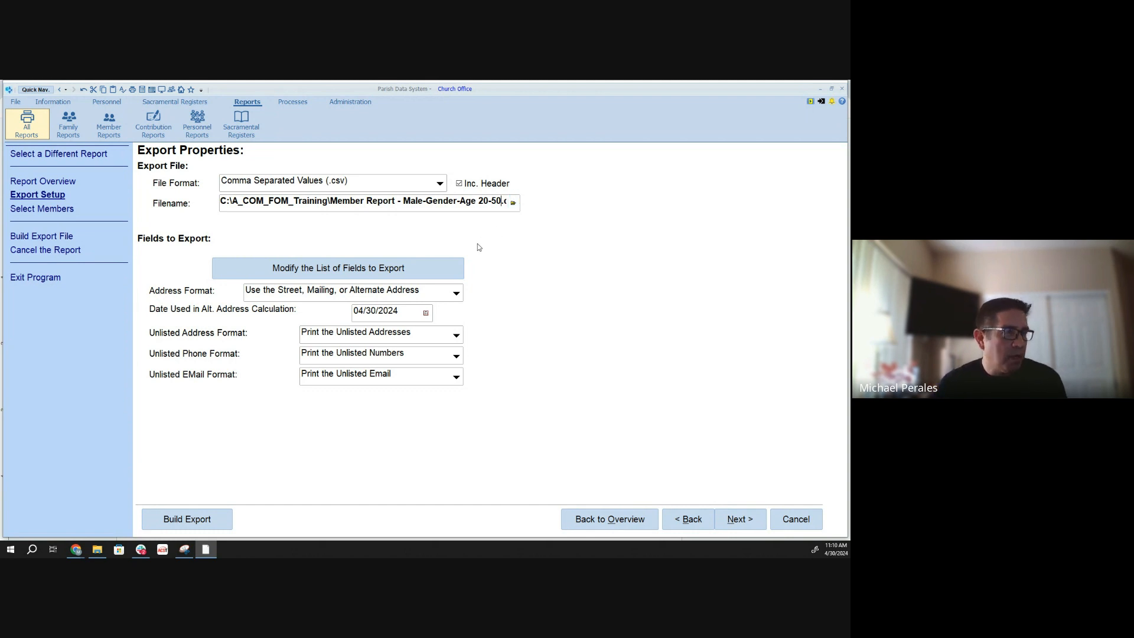
- Remove Mem Month of Birth from the list of fields to export and save the list
left_click(383, 270)
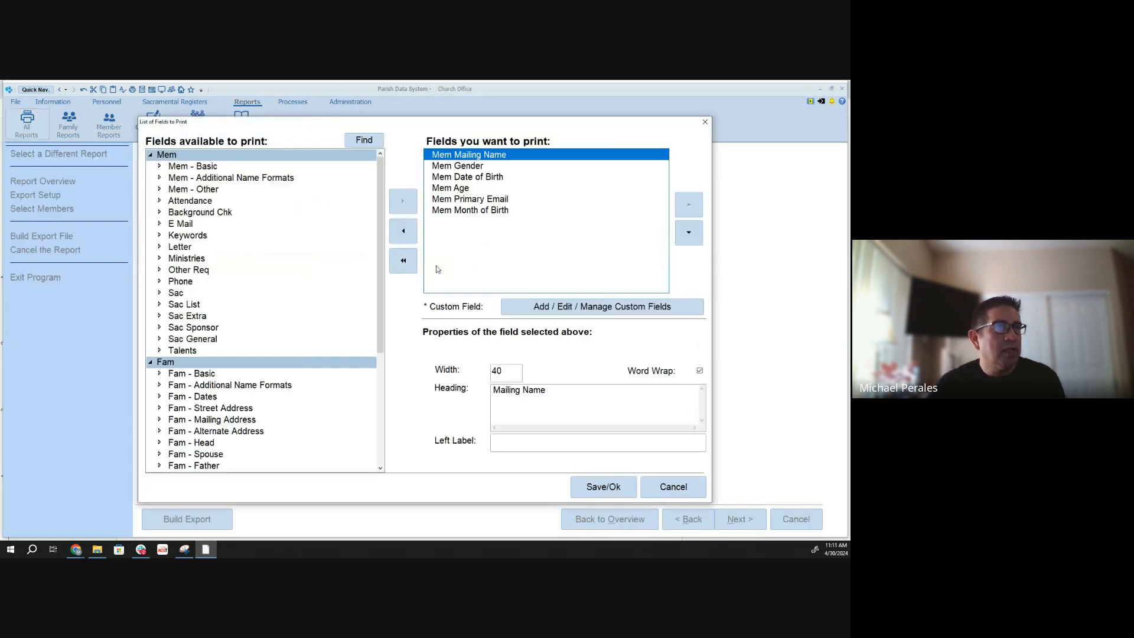
left_click(471, 211)
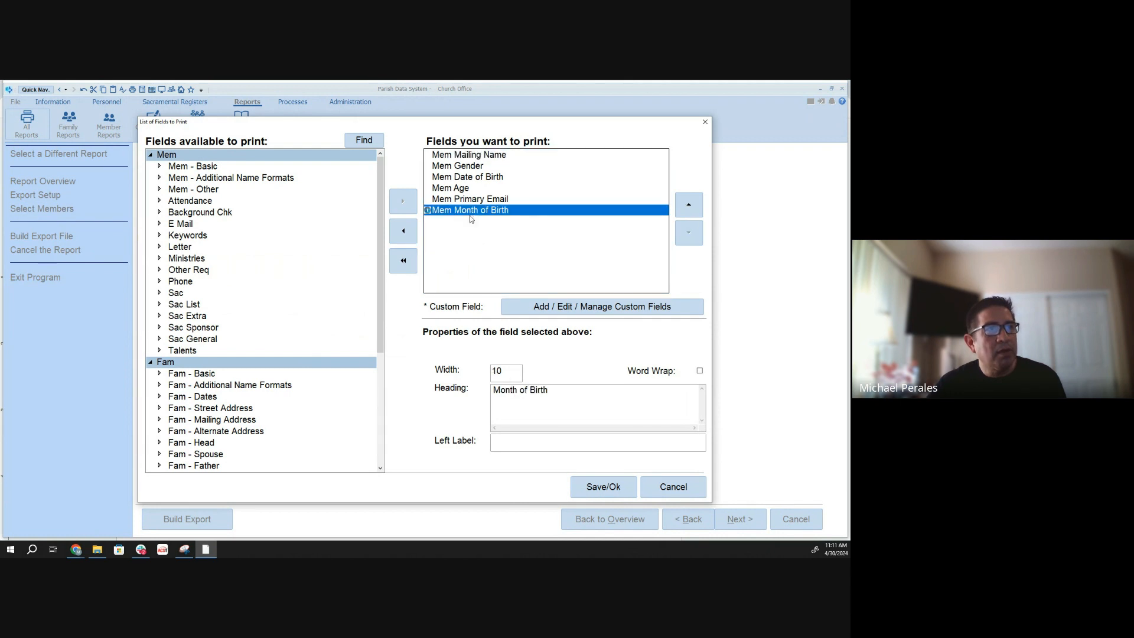
left_click(408, 234)
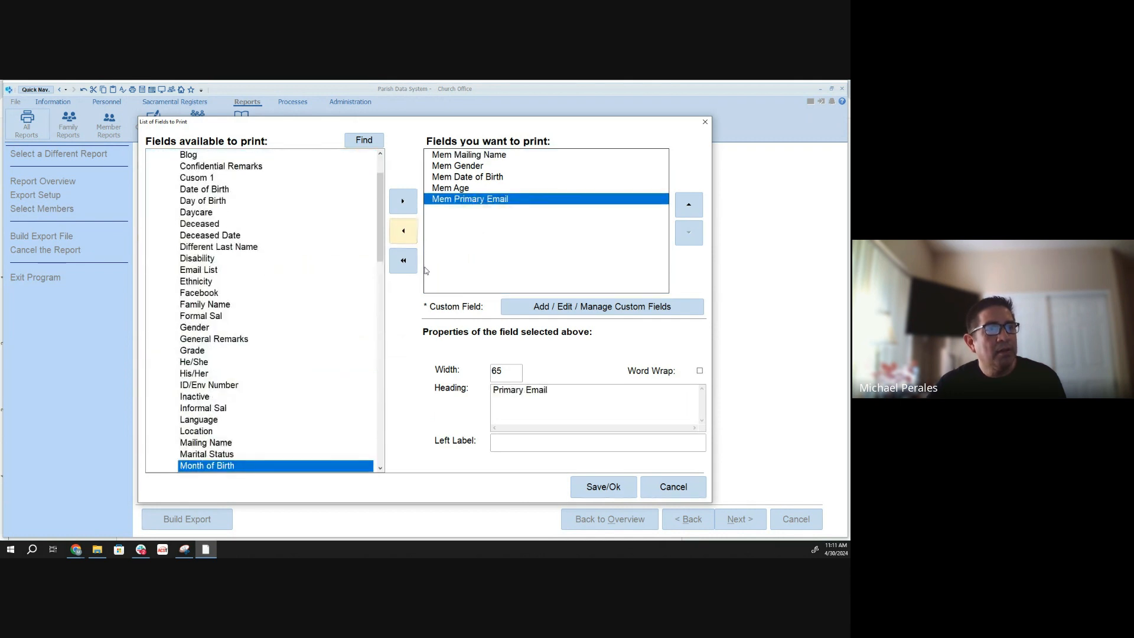
left_click(602, 488)
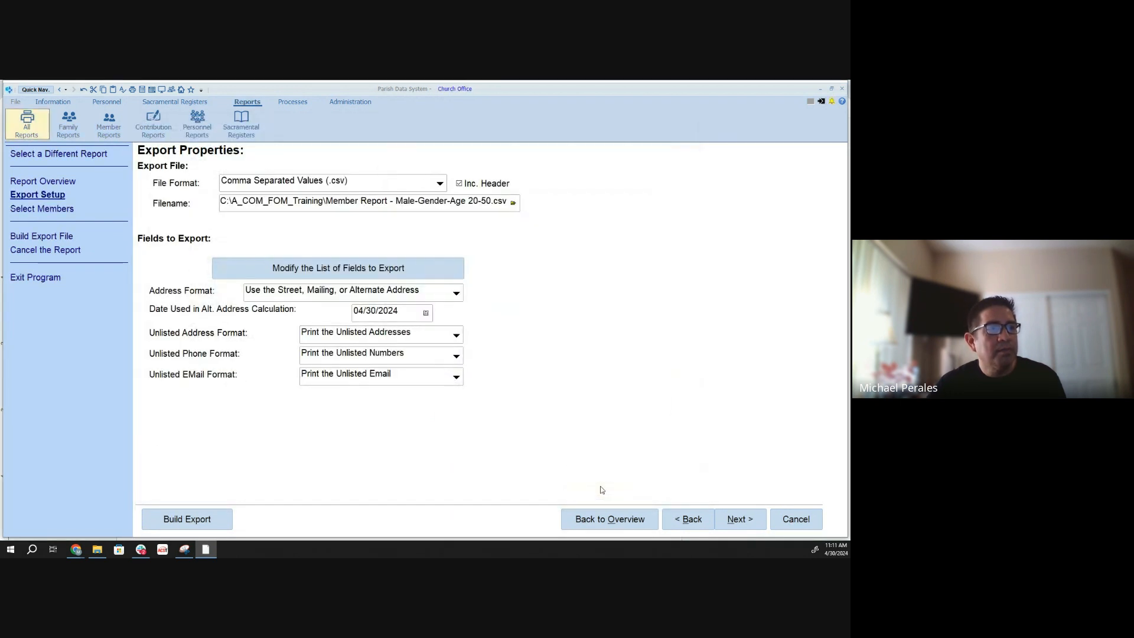
- Build the export with the "Male Members October Bdays age 20-50" selection and view the resulting CSV file in Excel
left_click(732, 518)
left_click(734, 520)
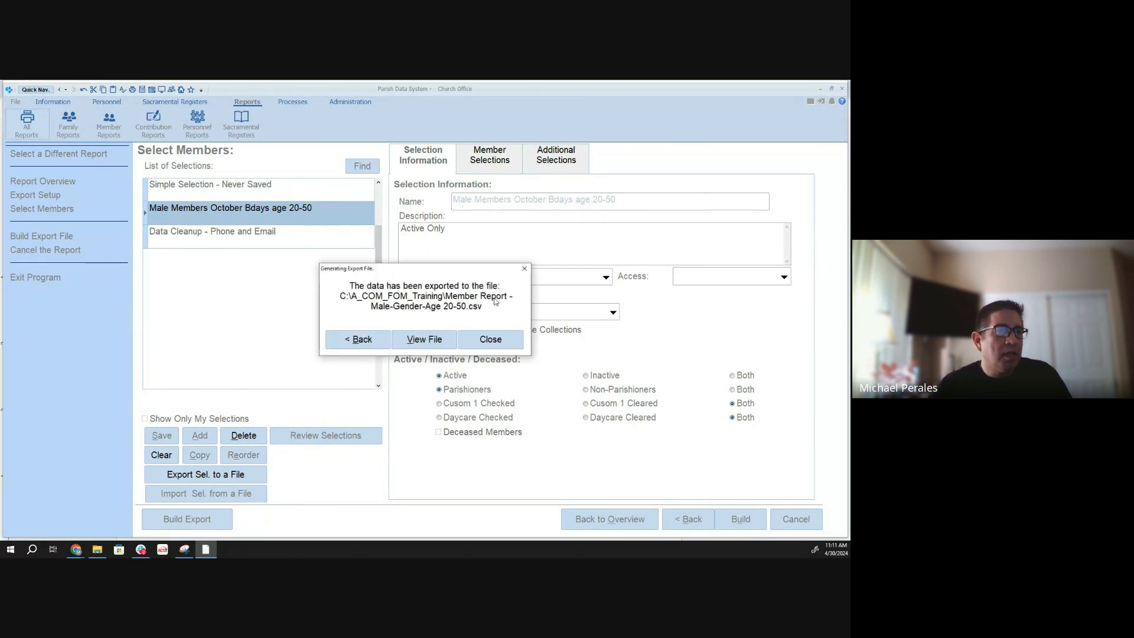
left_click(429, 341)
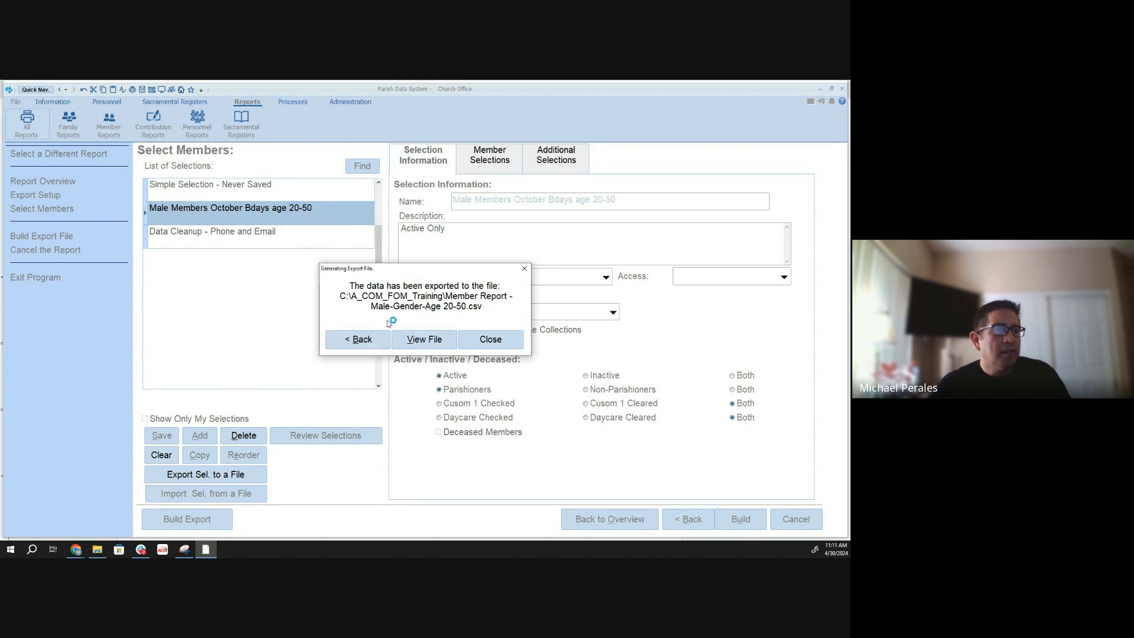
left_click(431, 340)
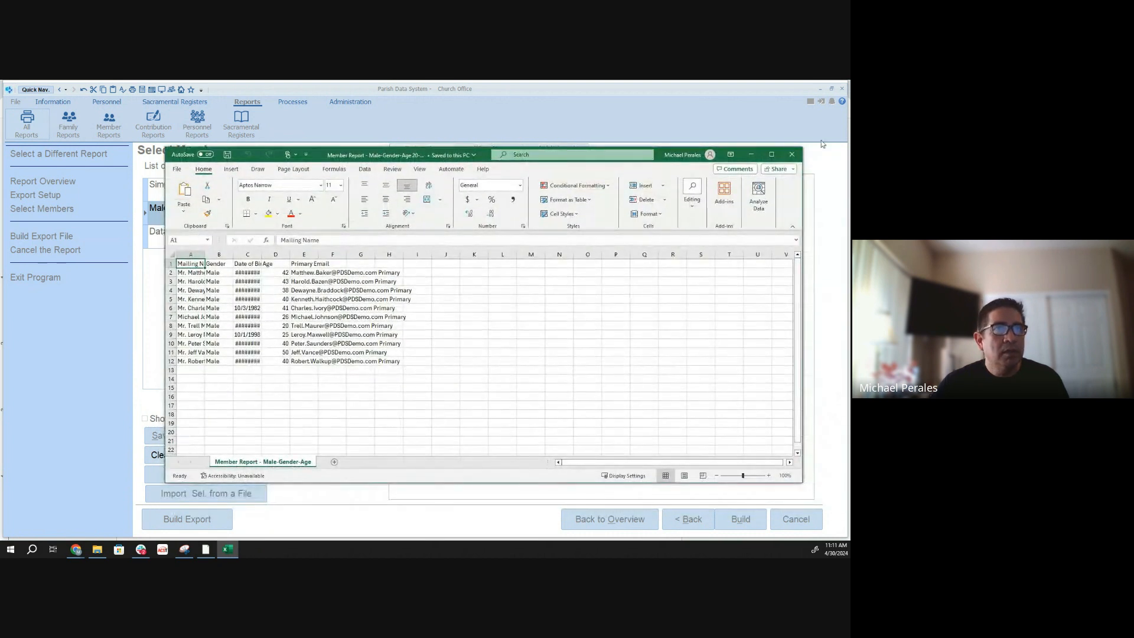
- Maximize the Excel window and autofit all columns of the exported sheet to their contents
left_click(771, 154)
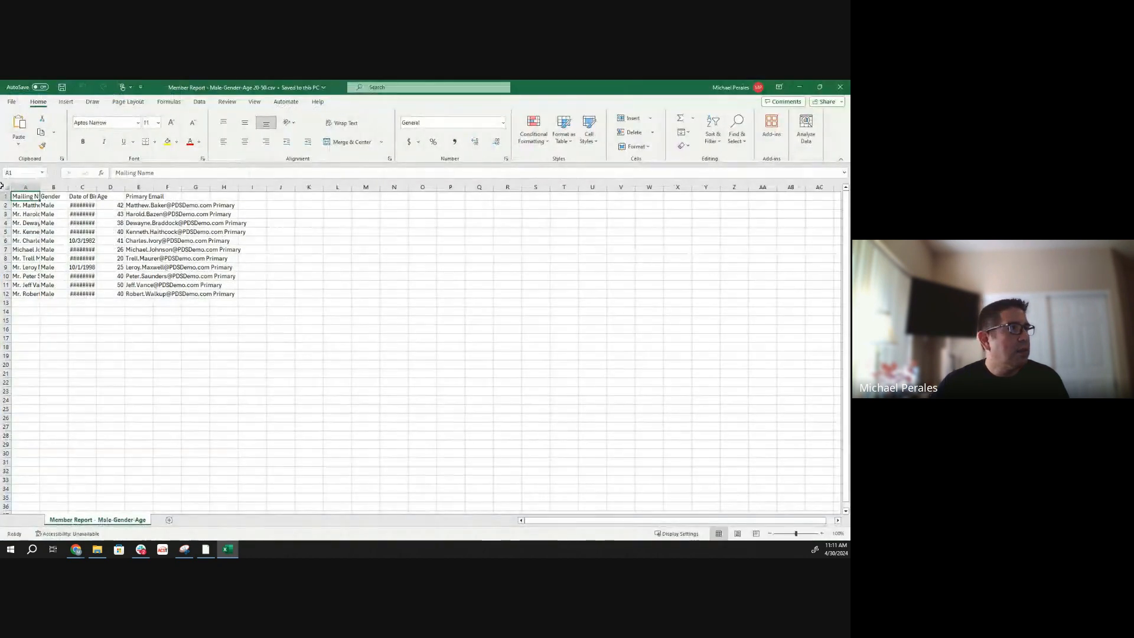
left_click(6, 187)
double_click(40, 186)
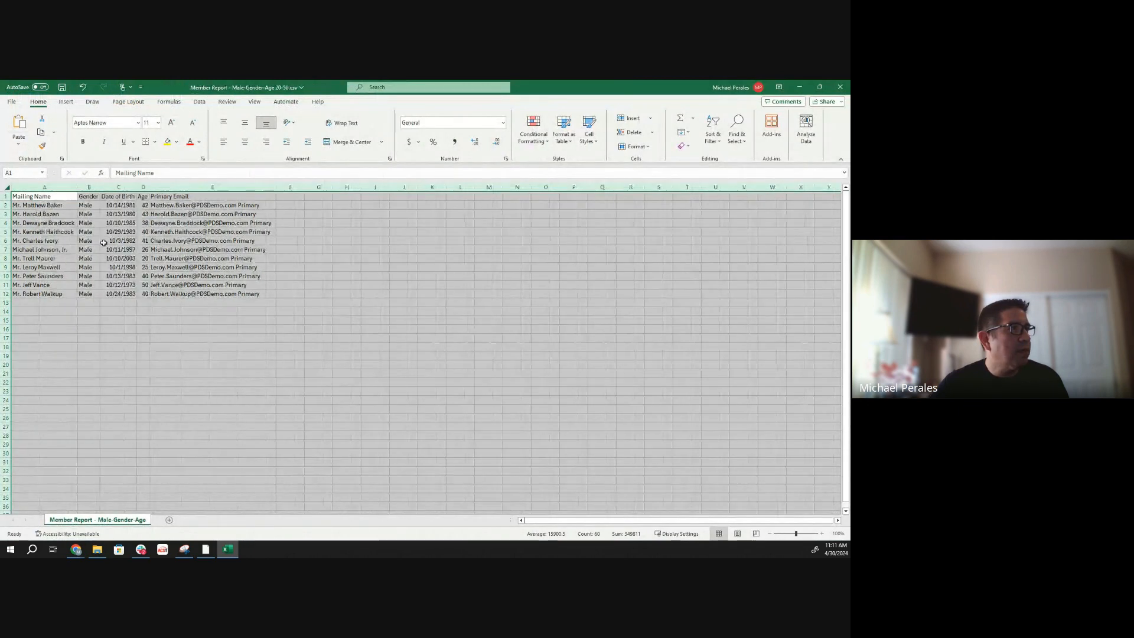
left_click(103, 243)
left_click(76, 201)
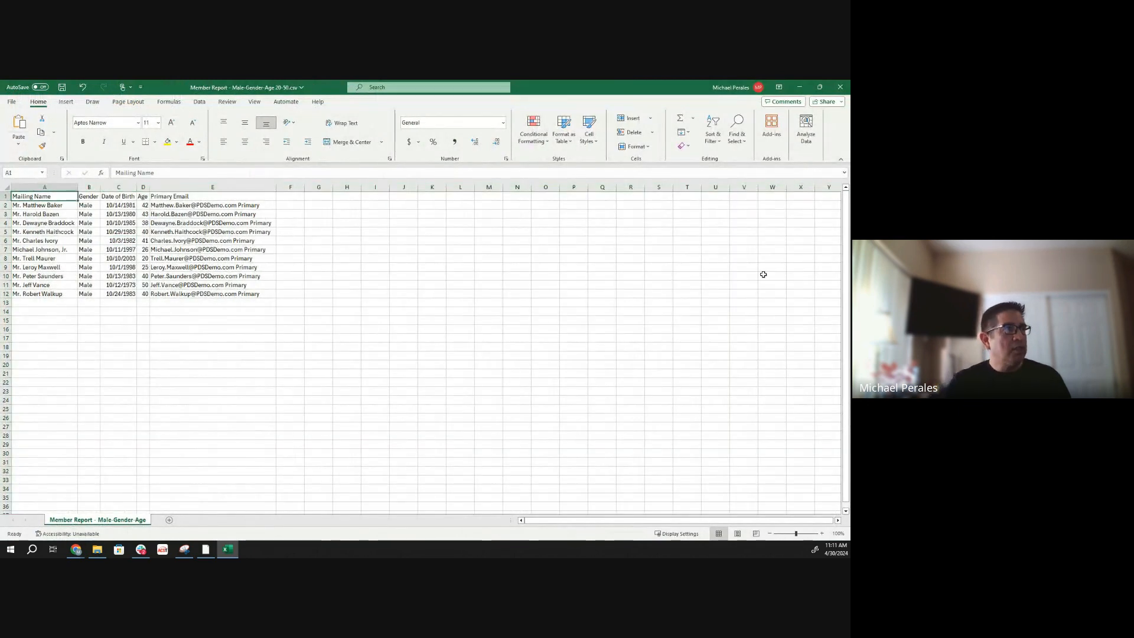
- Examine the exported column headings and the first member rows of the sheet
key("Right")
key("Right")
key("Right")
key("Right")
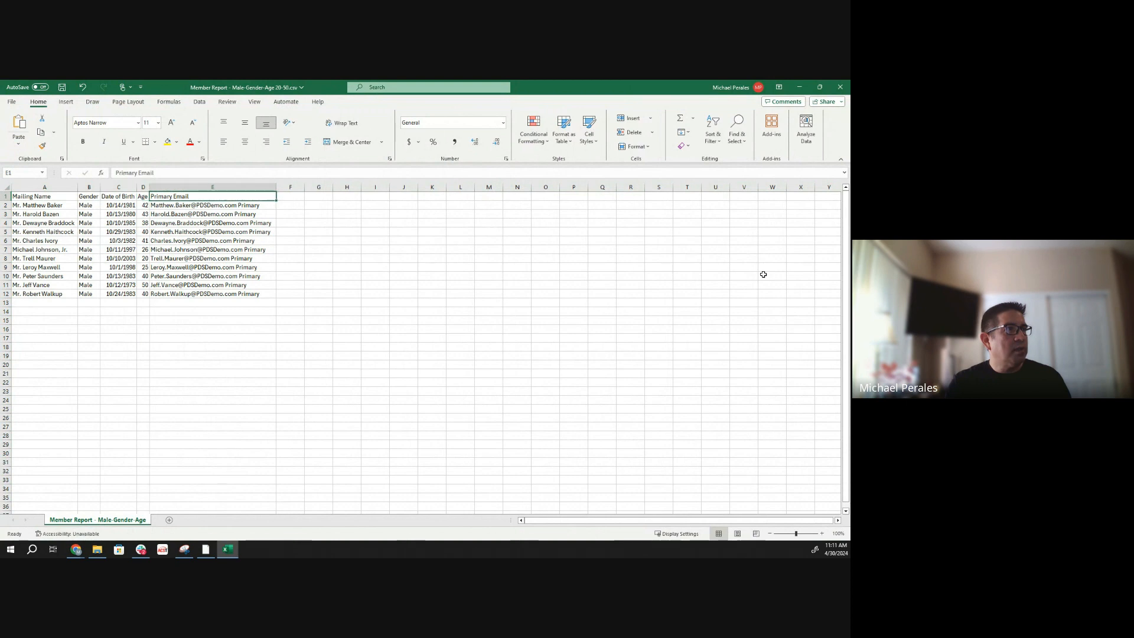
key("Right")
key("Down")
key("Left")
key("Left")
key("Left")
key("Left")
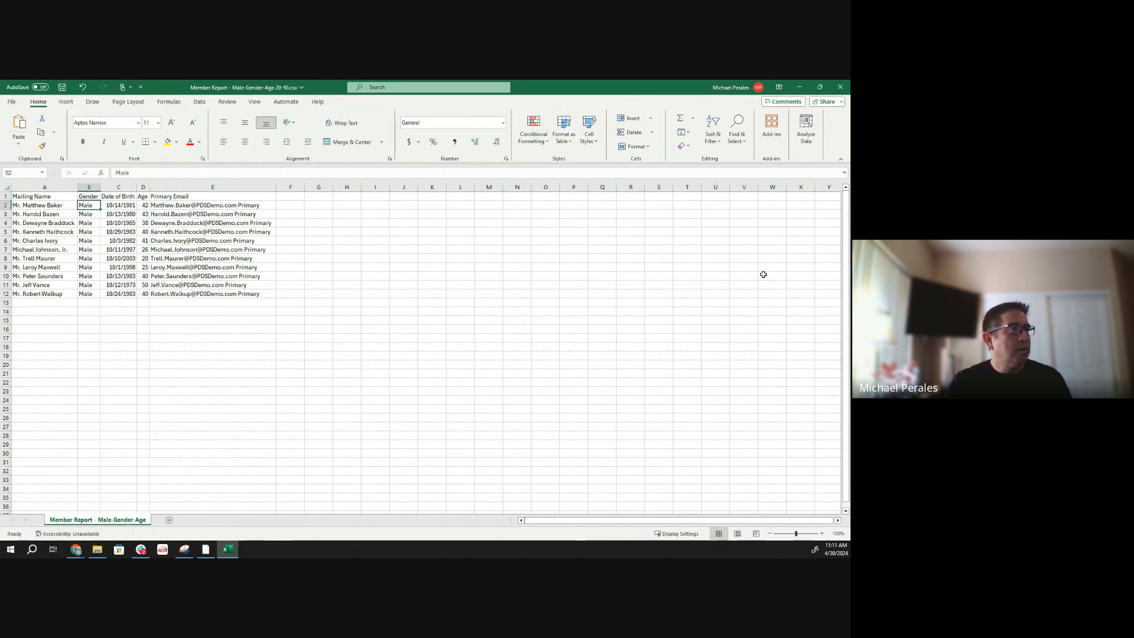
key("Left")
key("Down")
key("Down")
key("Down")
key("Down")
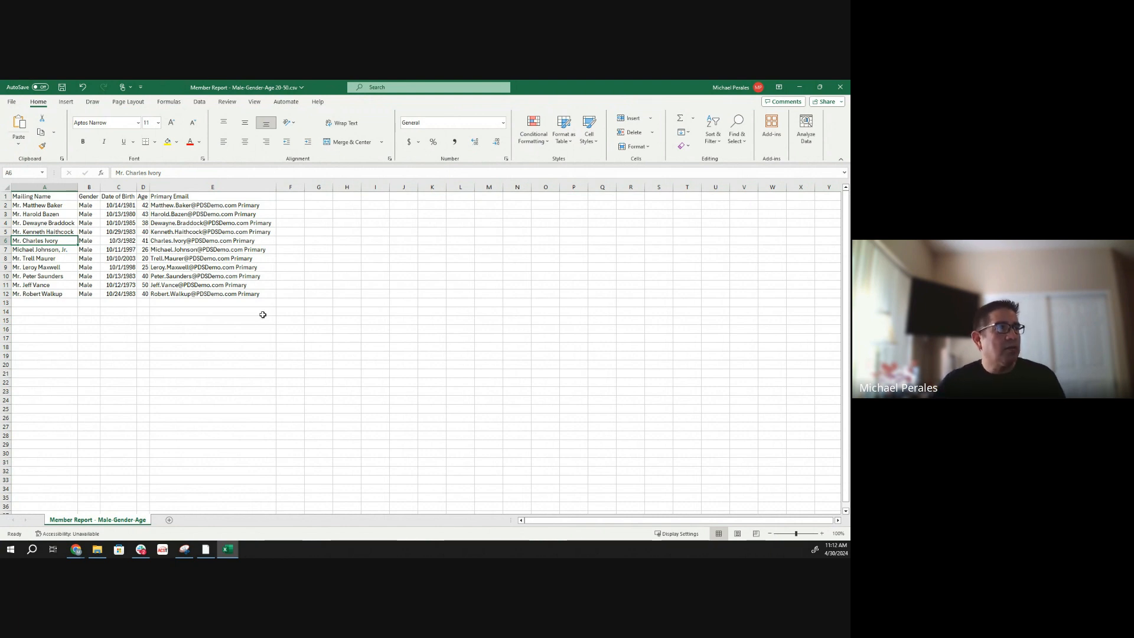
- Minimize the Excel window, return to Parish Data System and close the export completion dialog
left_click(799, 87)
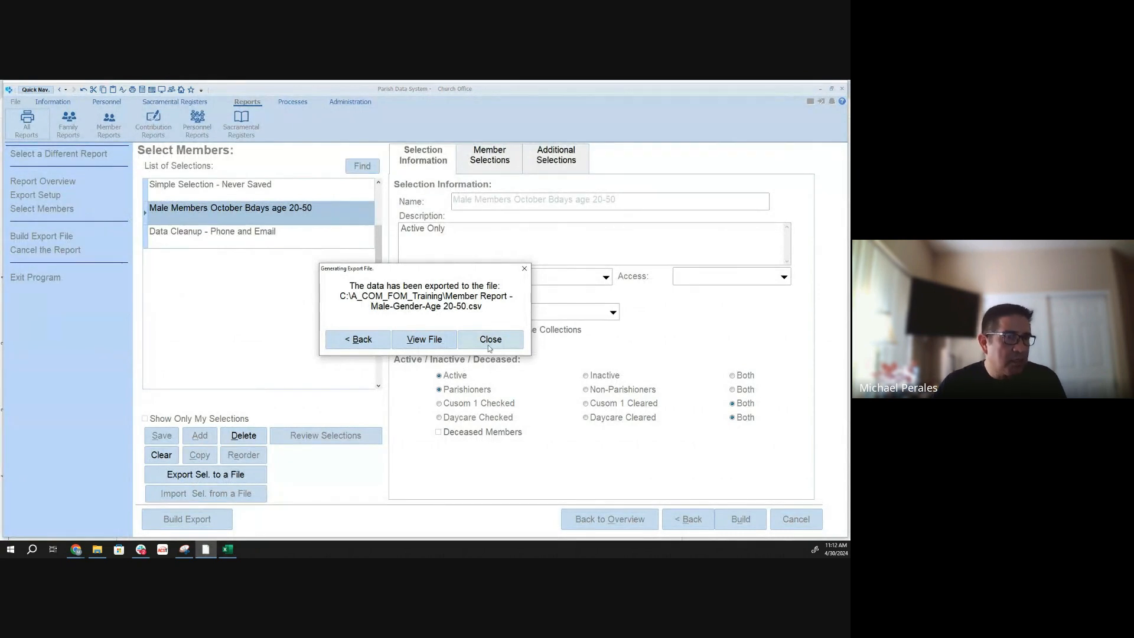
left_click(489, 342)
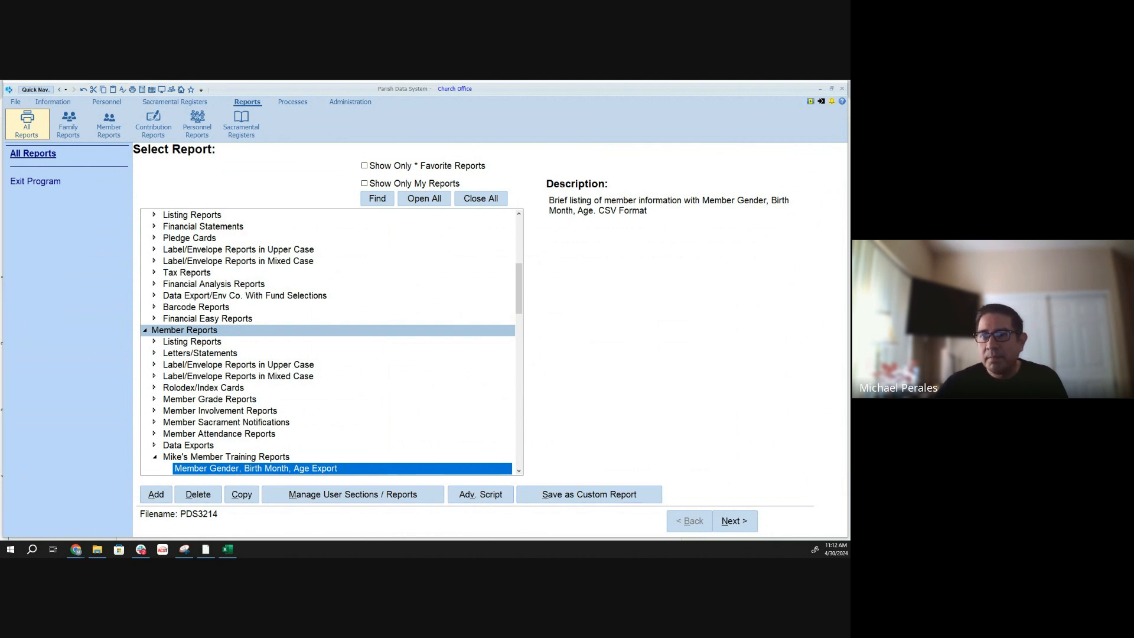
- Switch to the training notes in Google Docs and review the agenda items New Selection Tool, Copying Reports and Adding New Reports
key("alt+Tab")
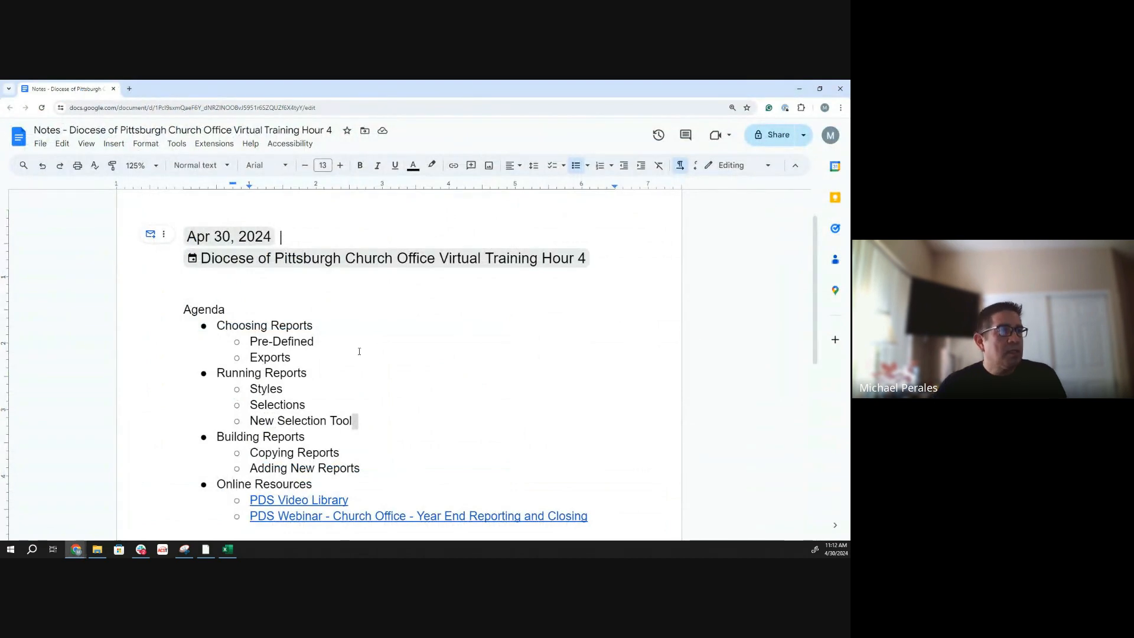
scroll(357, 344, "down", 1)
scroll(339, 275, "down", 1)
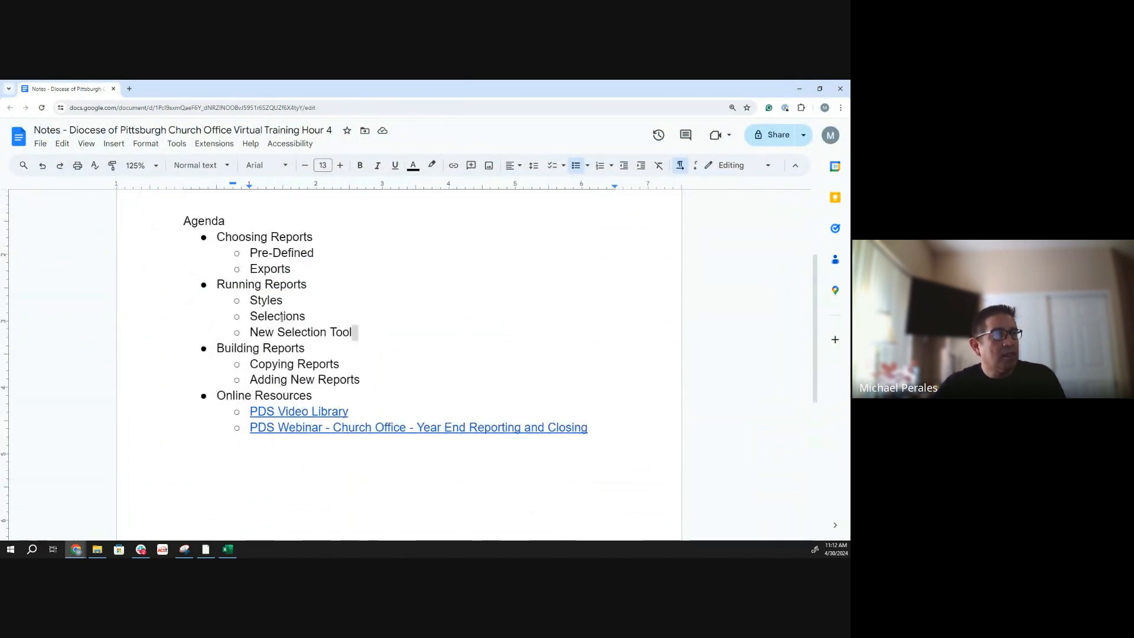
left_click_drag(251, 334, 350, 333)
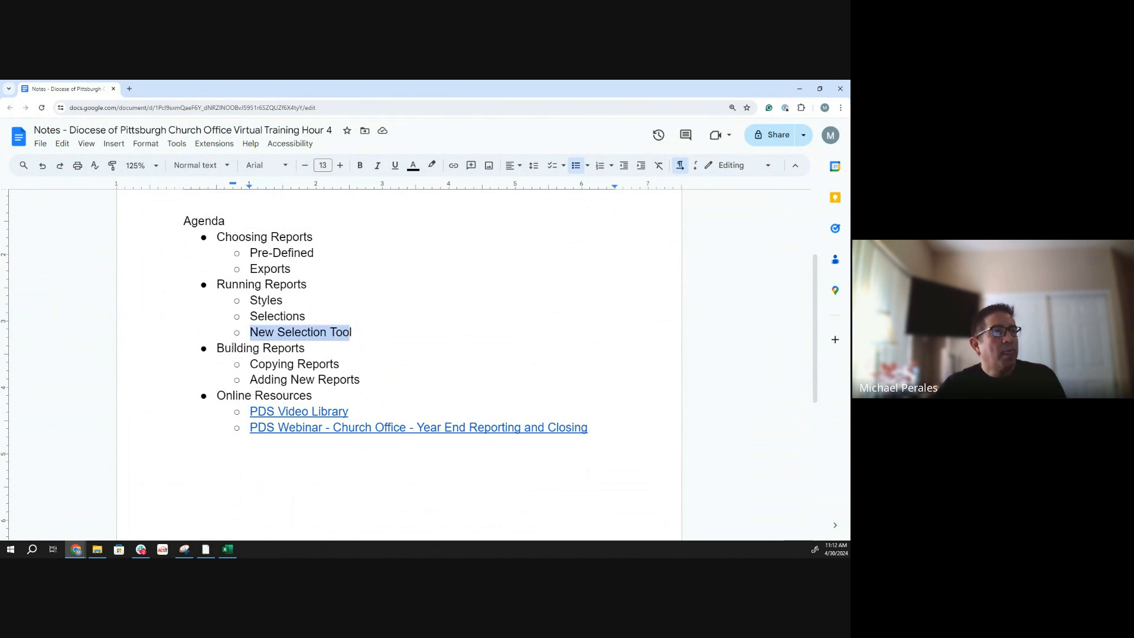
left_click_drag(225, 348, 249, 364)
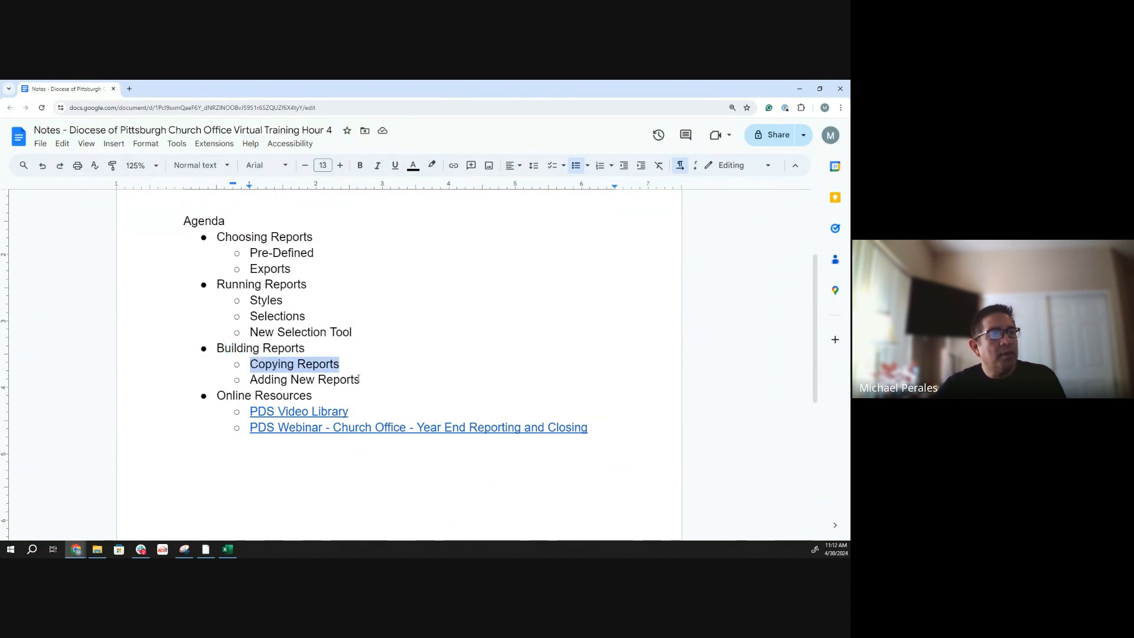
left_click_drag(359, 379, 252, 379)
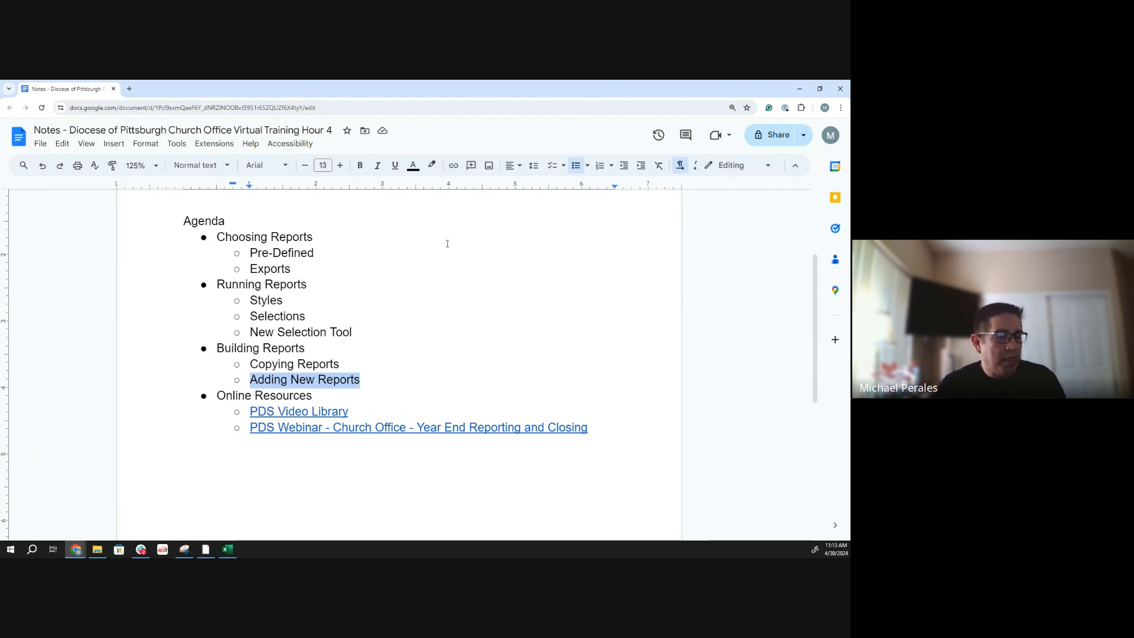
- Return to Parish Data System and start adding a simple List report under Family Reports
left_click(207, 550)
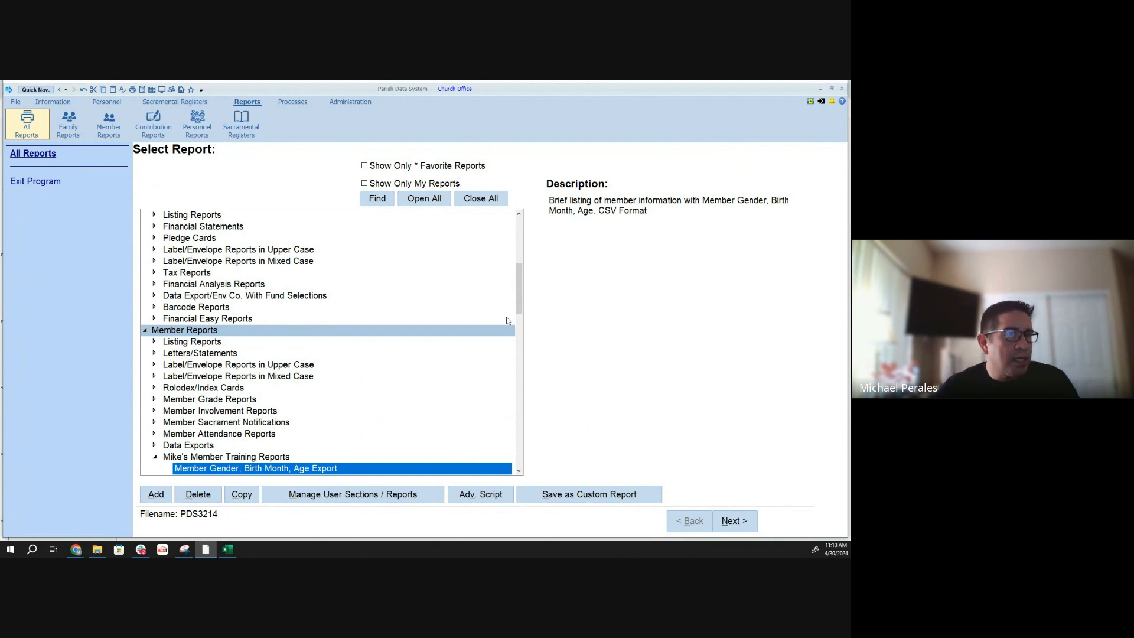
left_click_drag(518, 283, 516, 236)
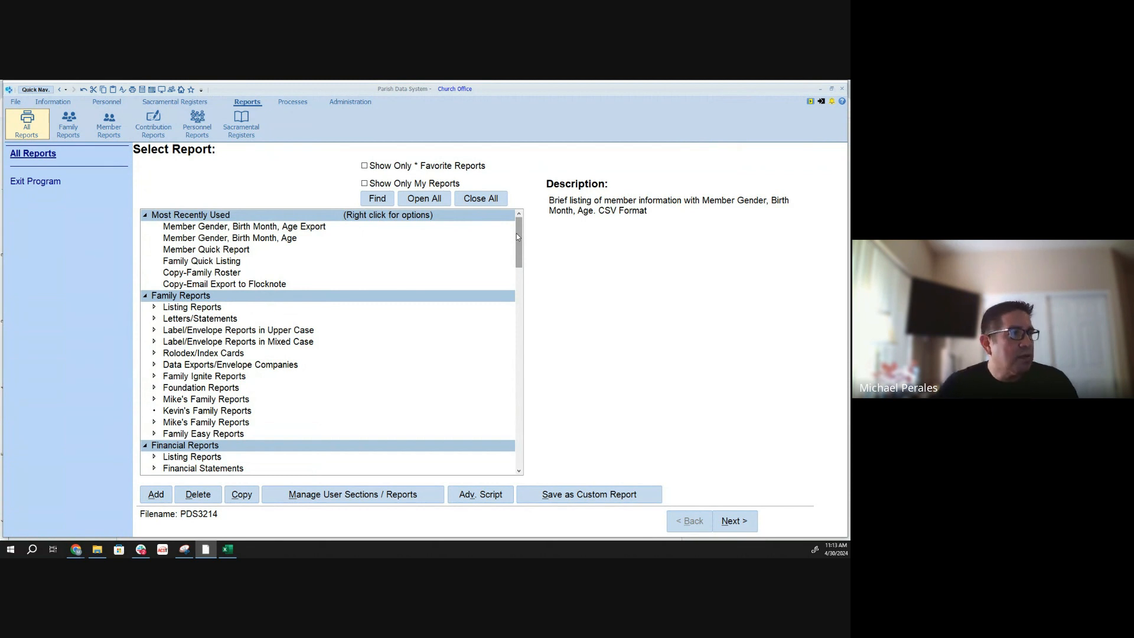
double_click(192, 302)
double_click(190, 299)
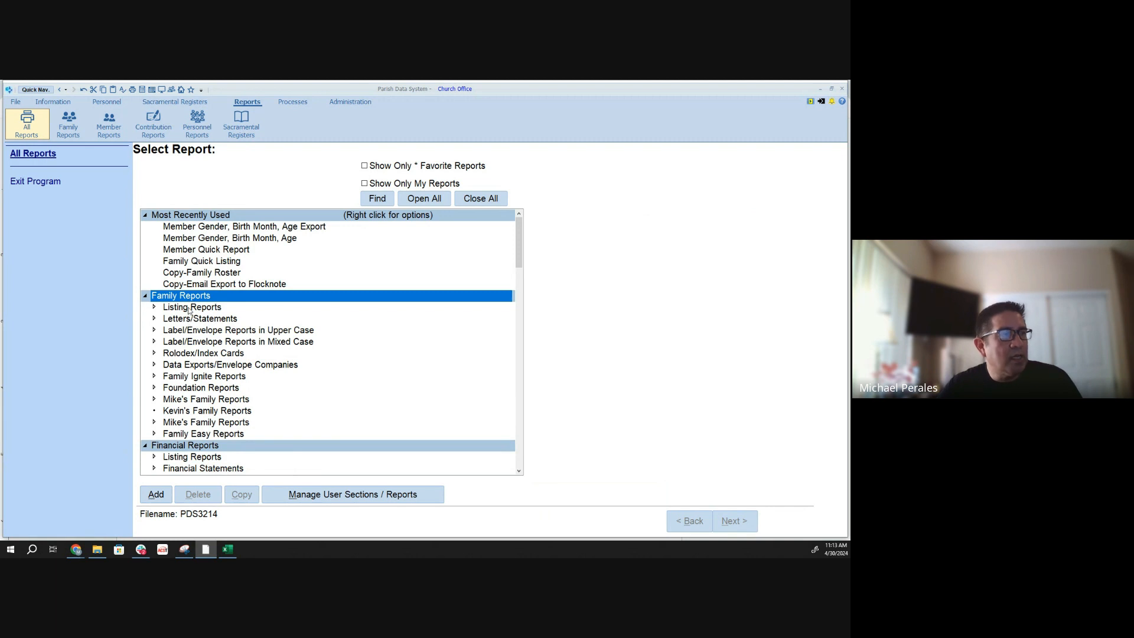
left_click(155, 495)
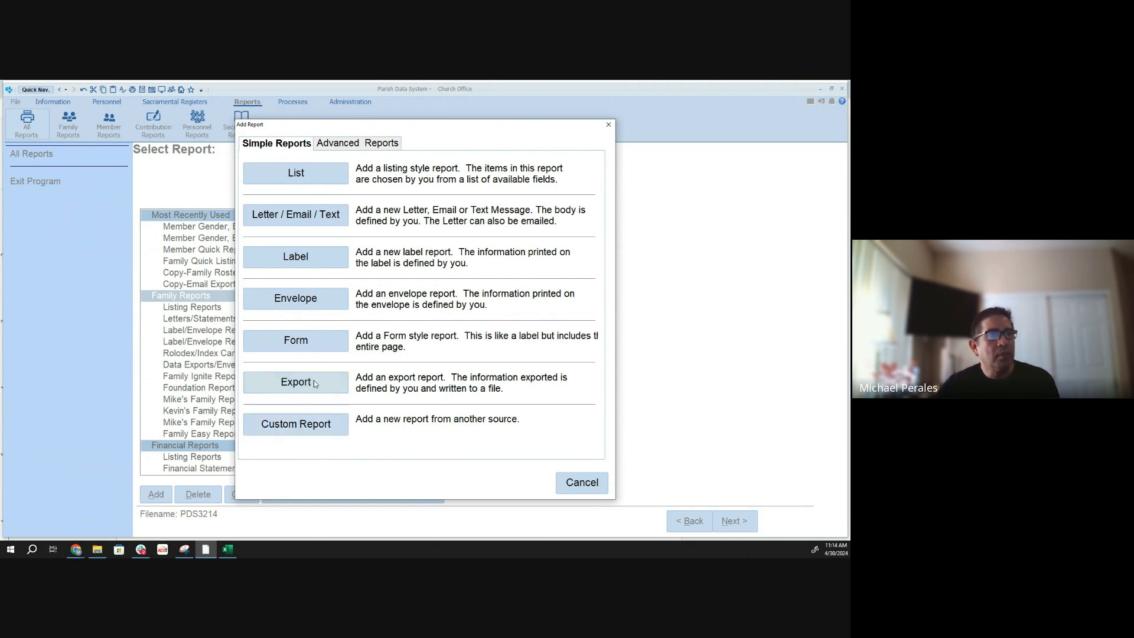
left_click(283, 181)
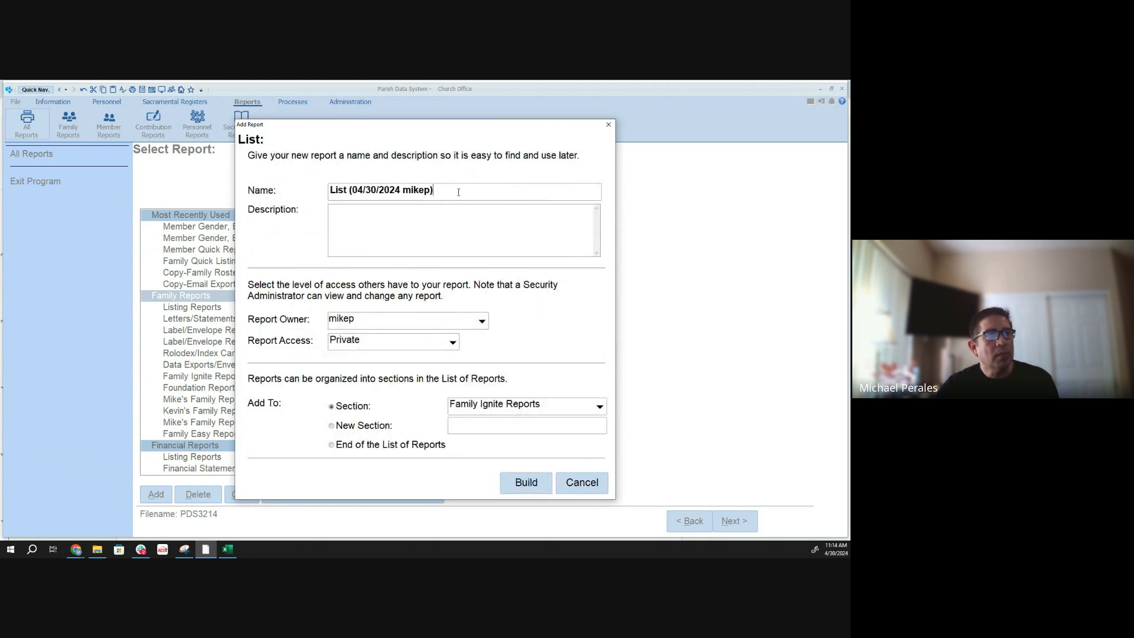
- Name the new list report "Family Simple List"
left_click_drag(458, 192, 285, 187)
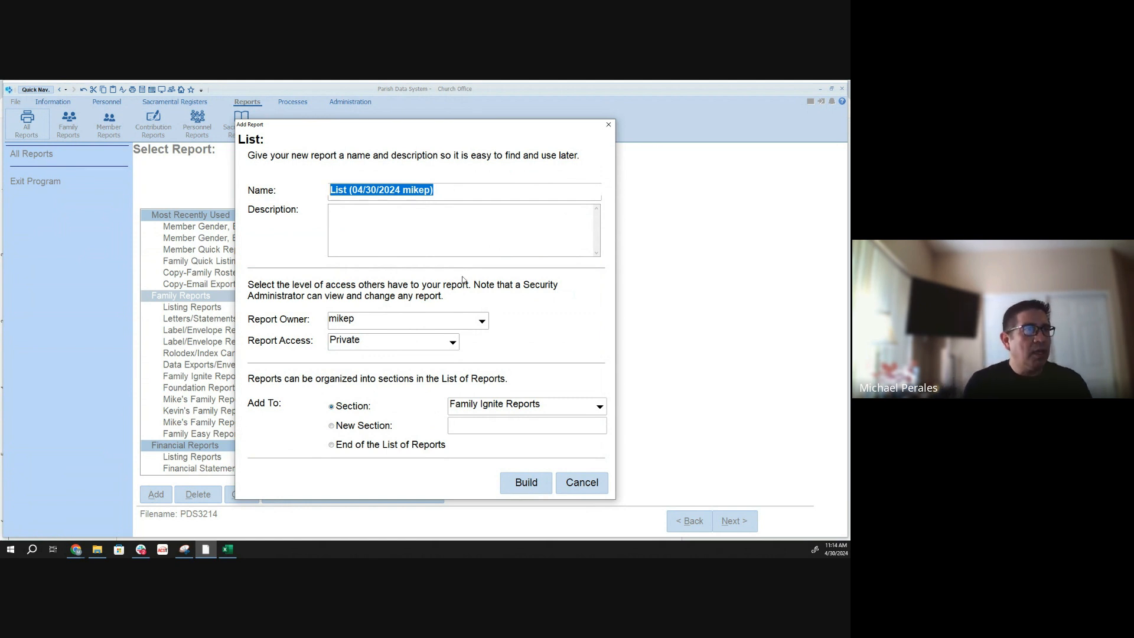
type("Family")
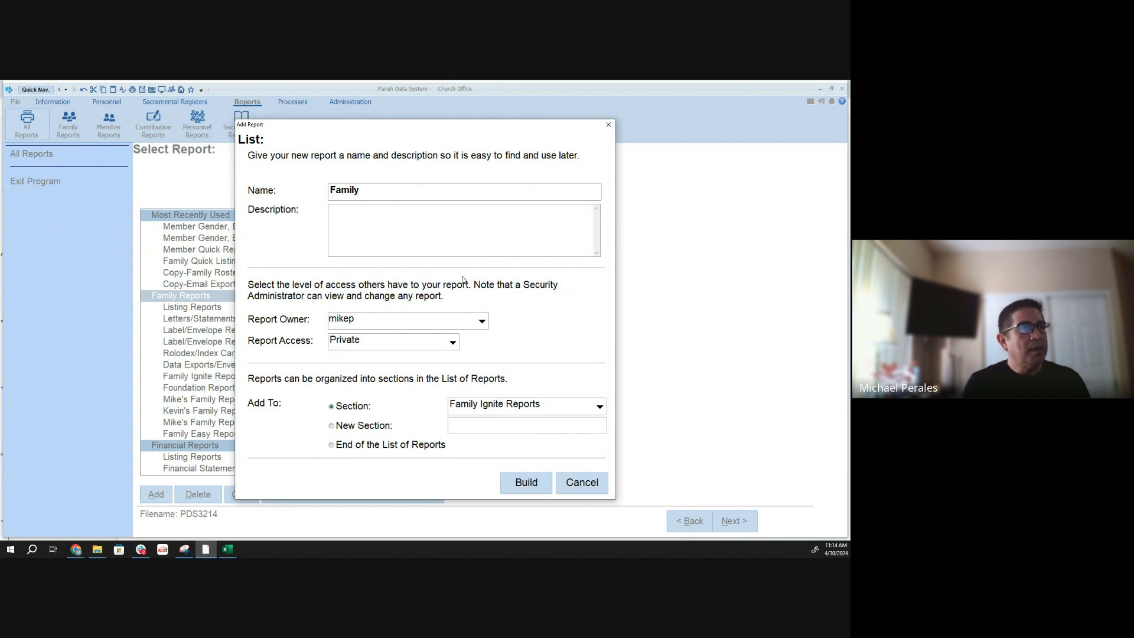
type(" Simp")
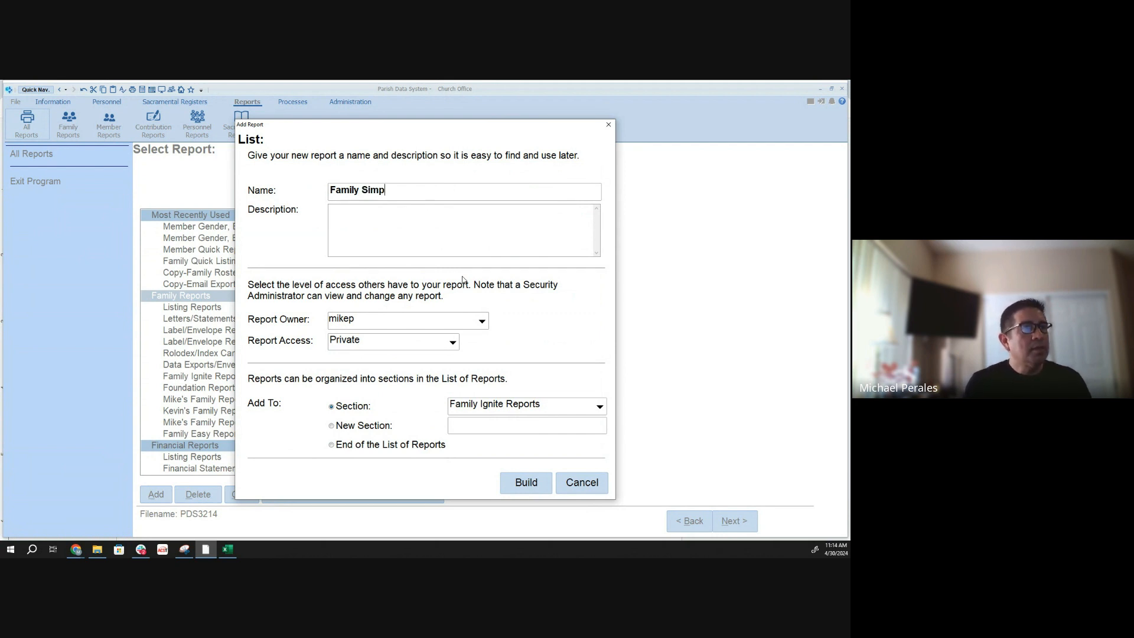
type("le List")
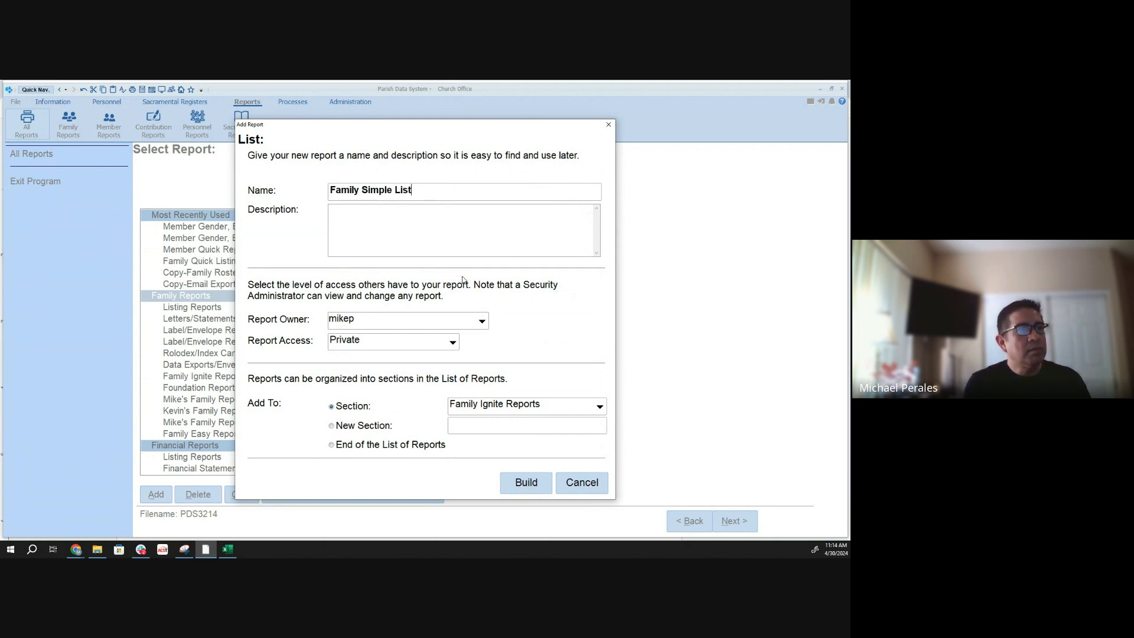
key("Tab")
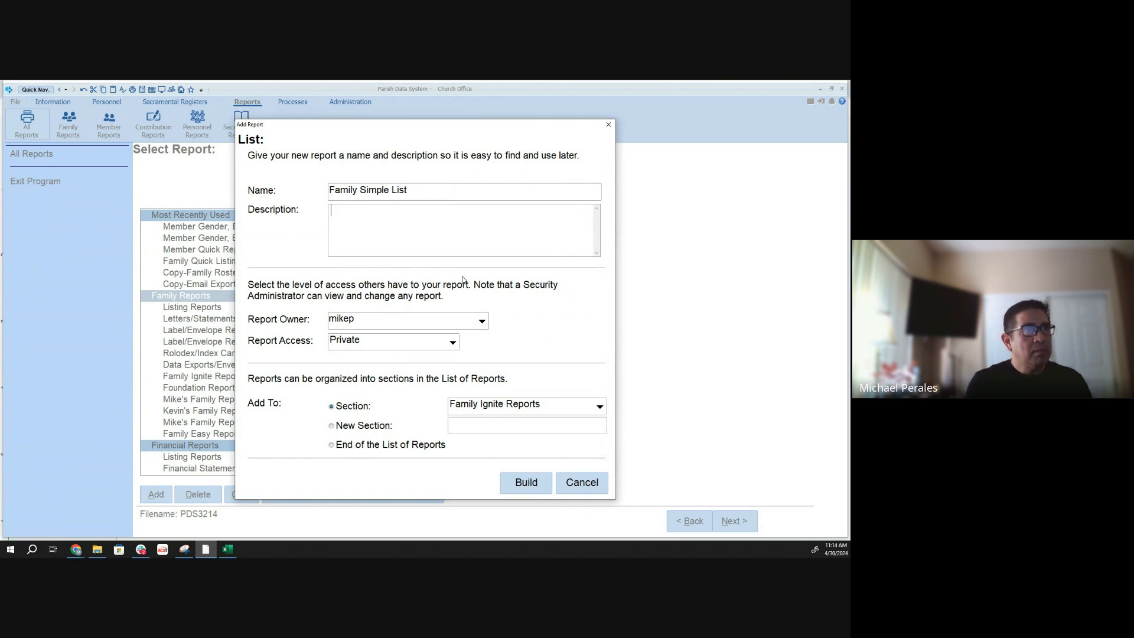
- Enter the report description "Simple family list with basic info and num of mems"
type("Simp")
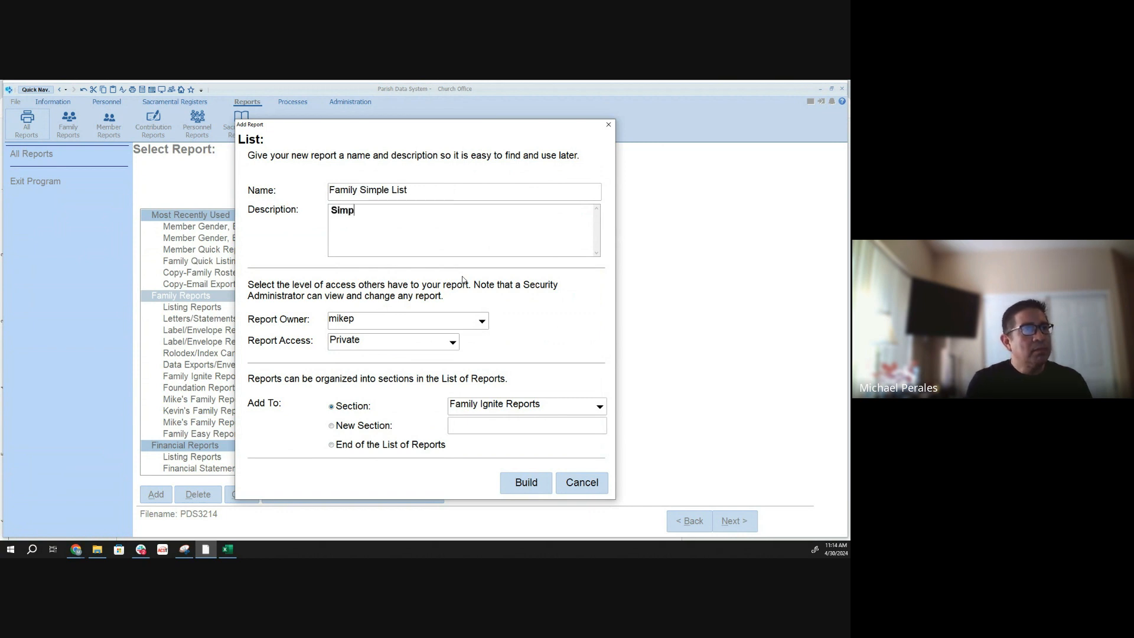
type("le family")
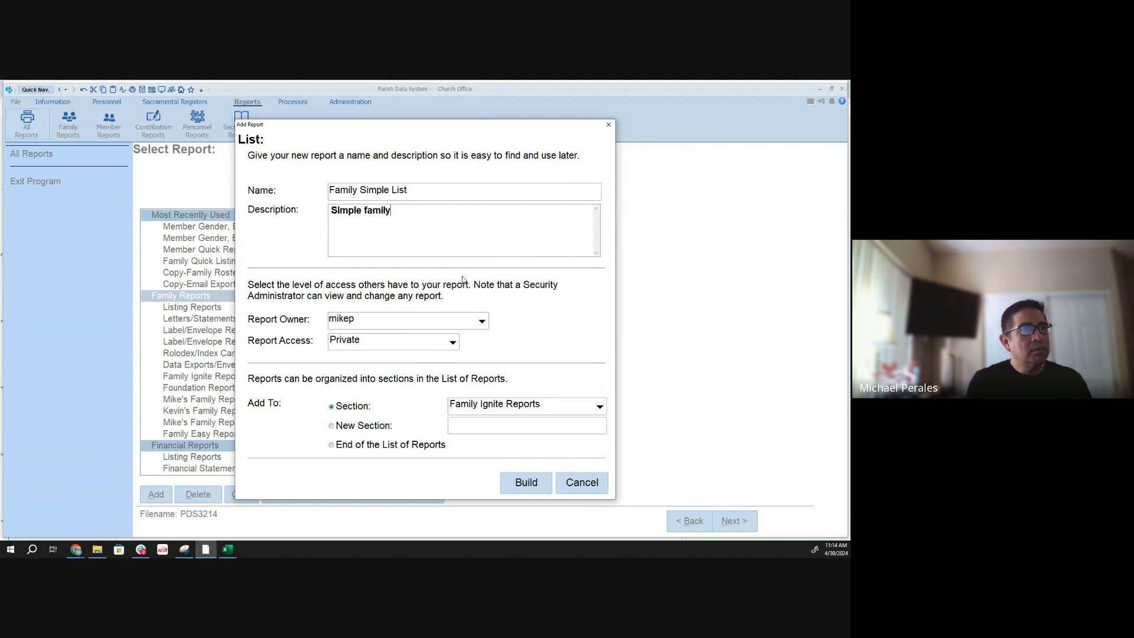
type(" list wit")
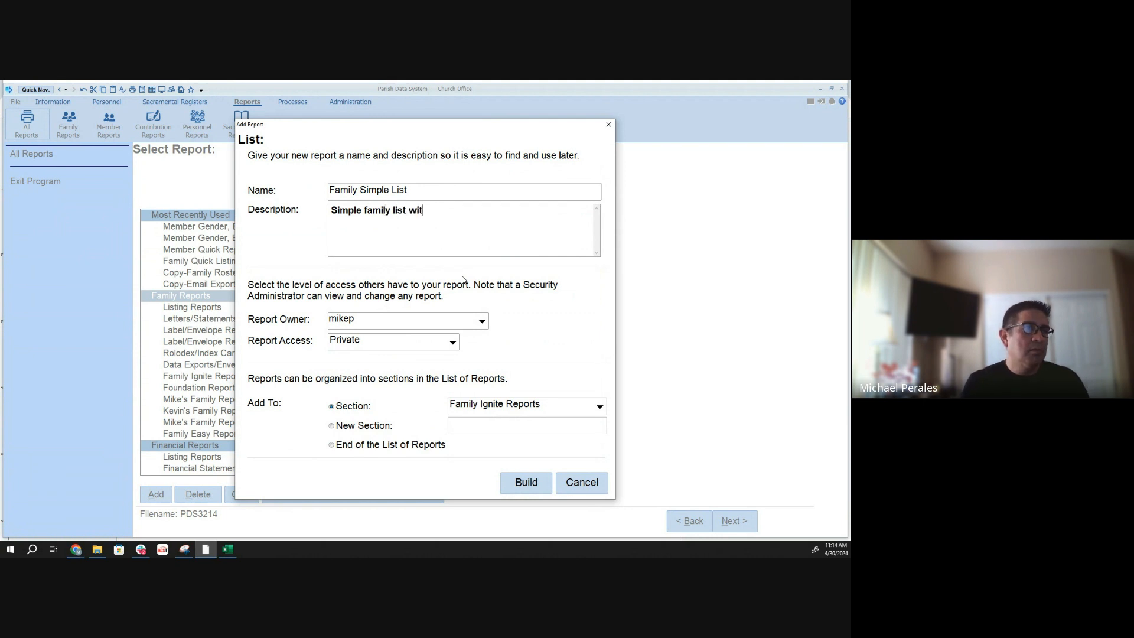
type("h")
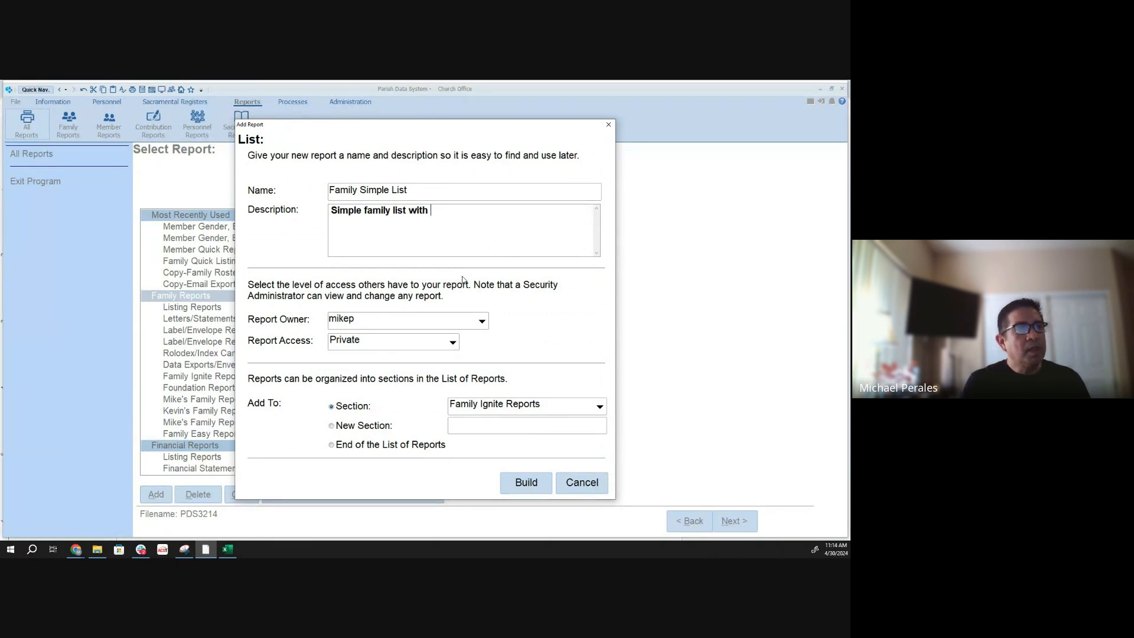
type("basic inf")
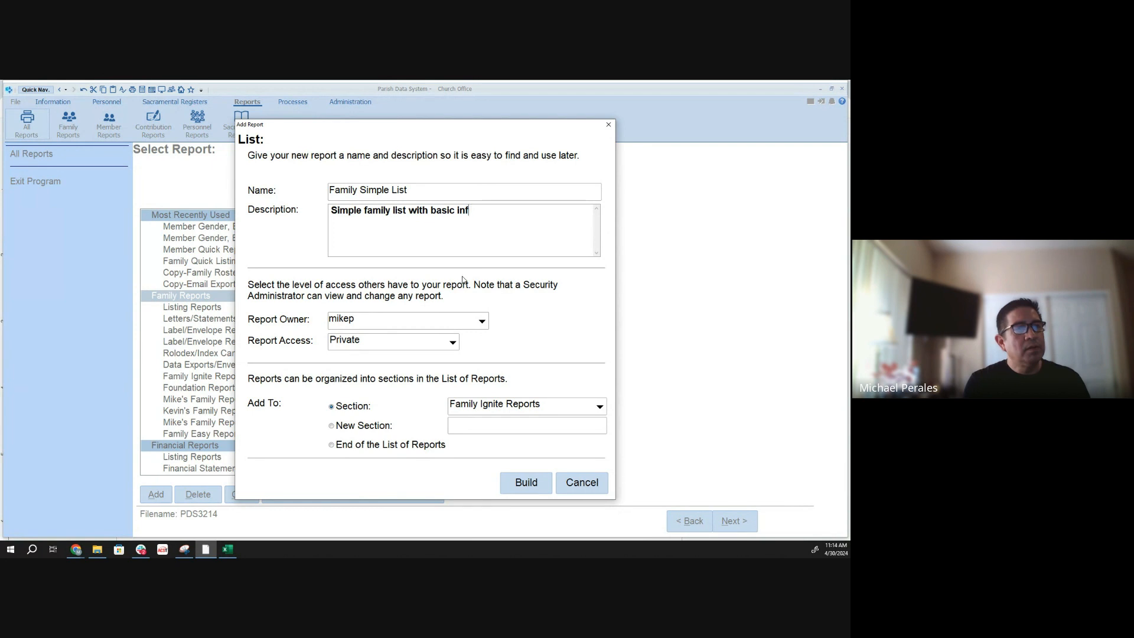
type("o and num of mems")
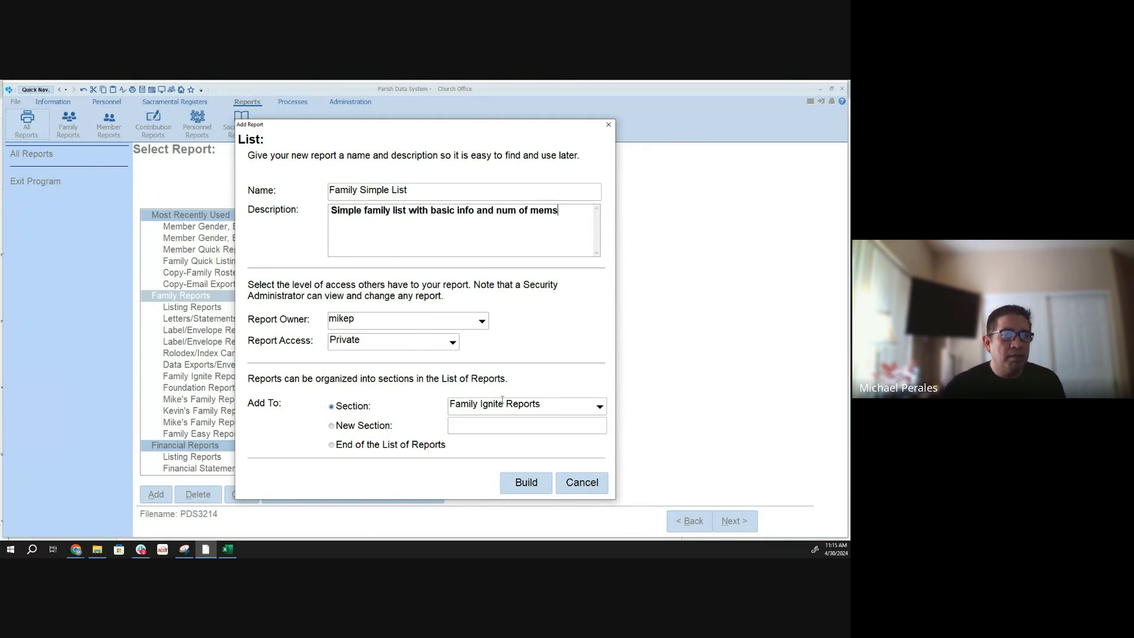
- Assign the report to the report owner's existing Family Reports section, using the first of the two, and build it
left_click(344, 427)
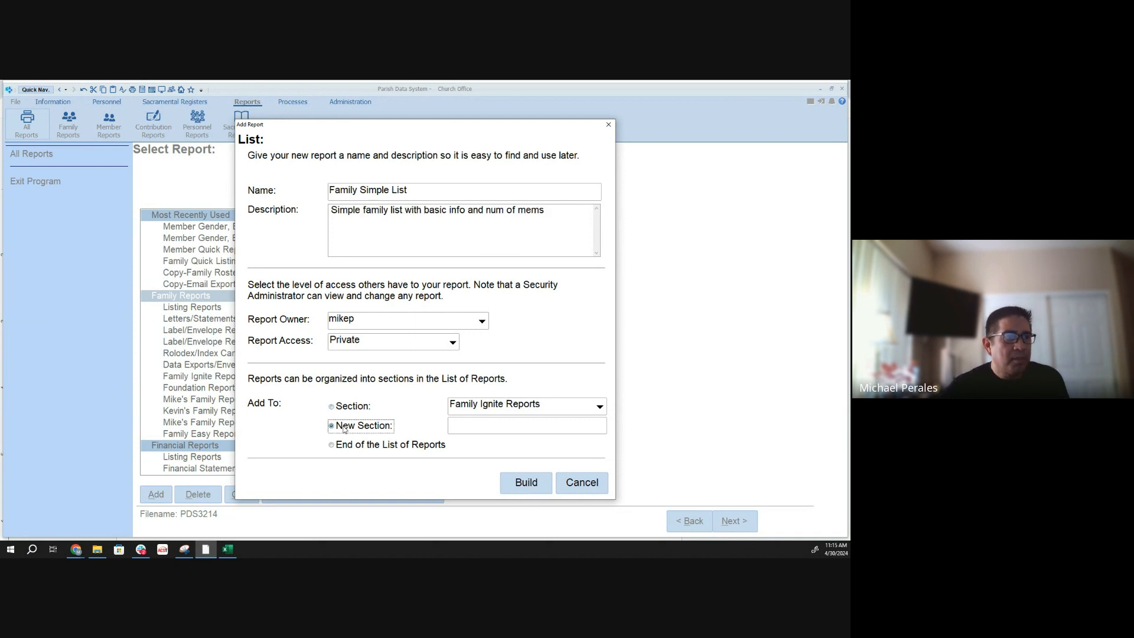
left_click(355, 408)
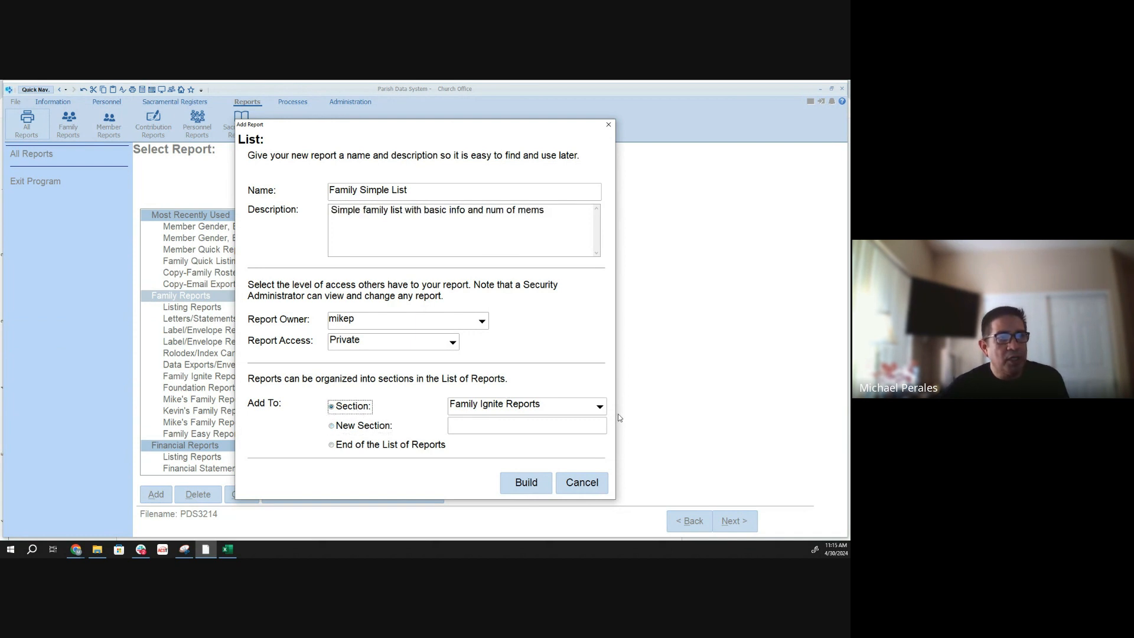
left_click(601, 407)
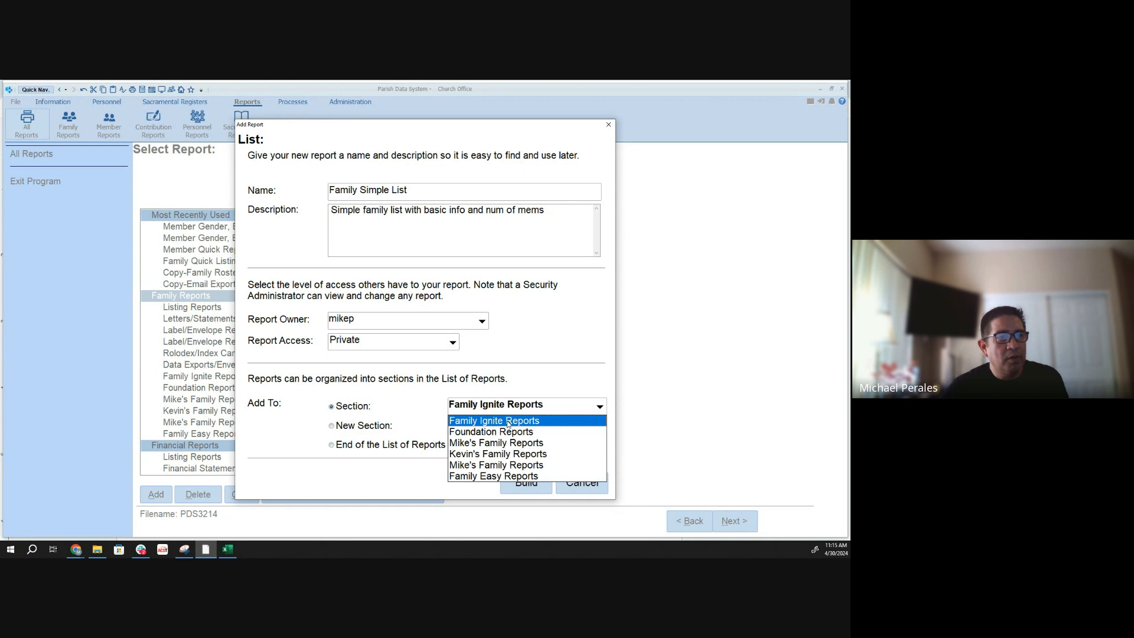
left_click(467, 444)
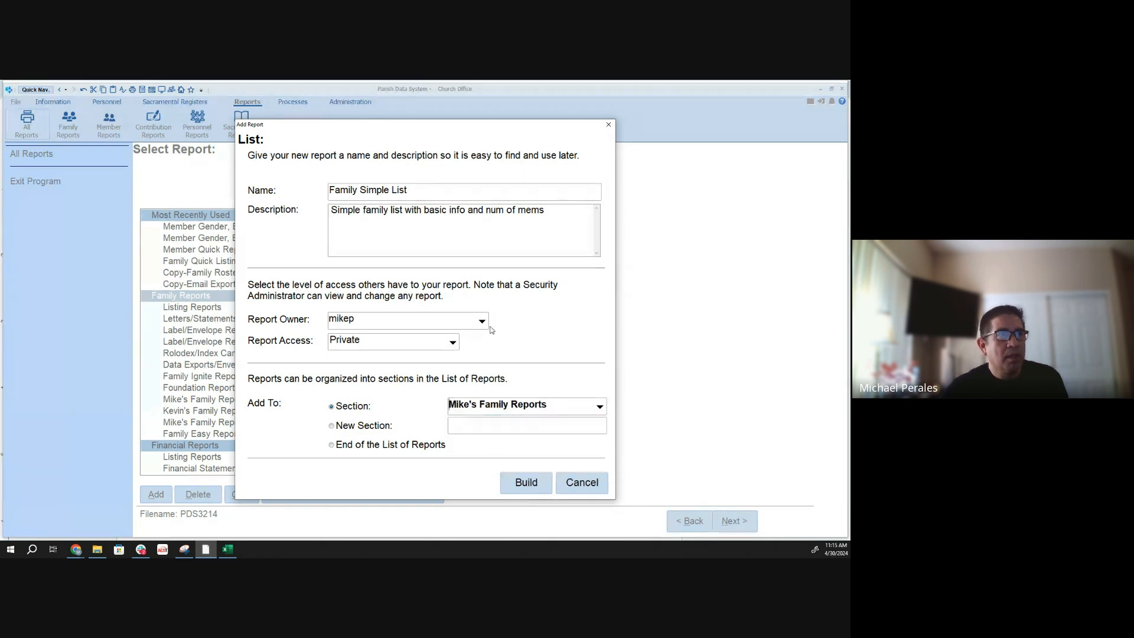
left_click(526, 483)
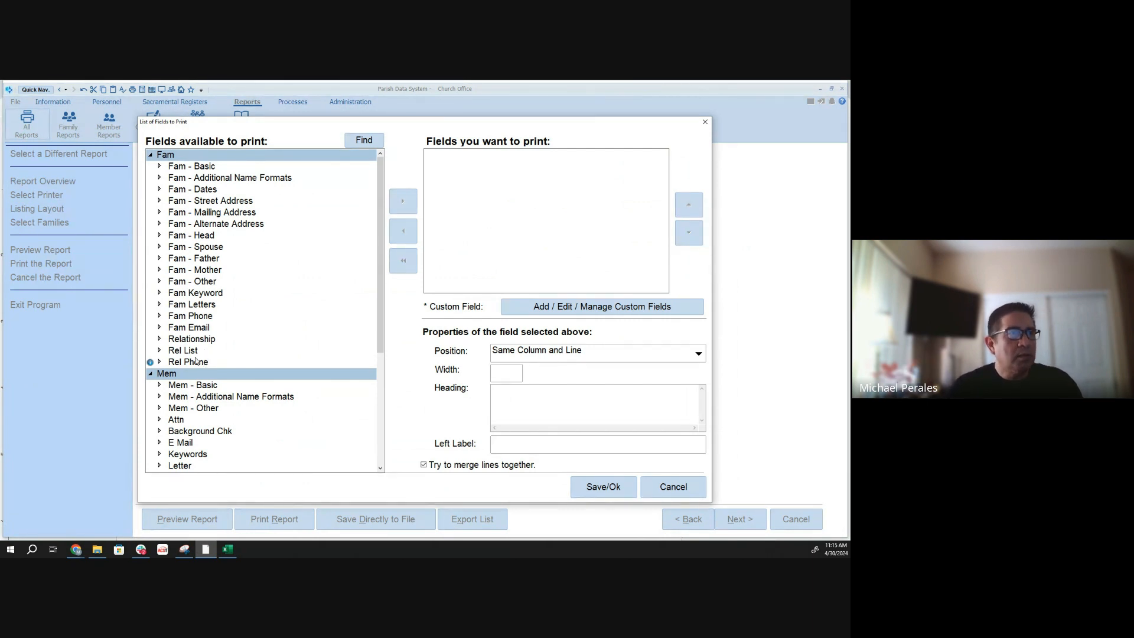
- Add the ID/Env Number and Mailing Name fields from Fam - Basic to the fields to print
scroll(377, 297, "down", 1)
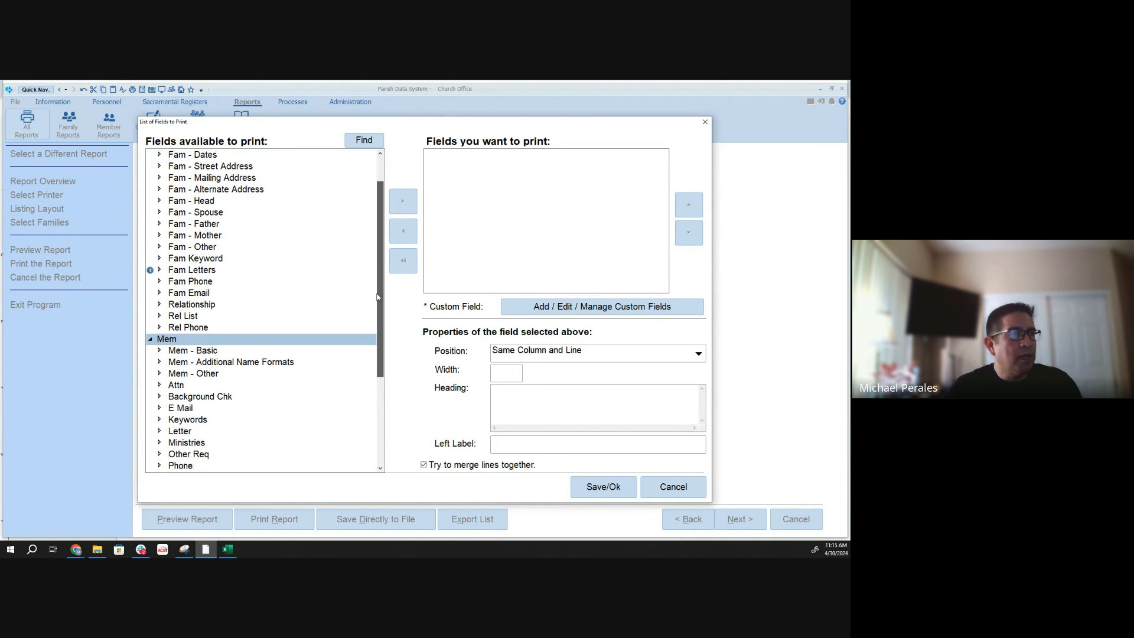
scroll(377, 297, "up", 1)
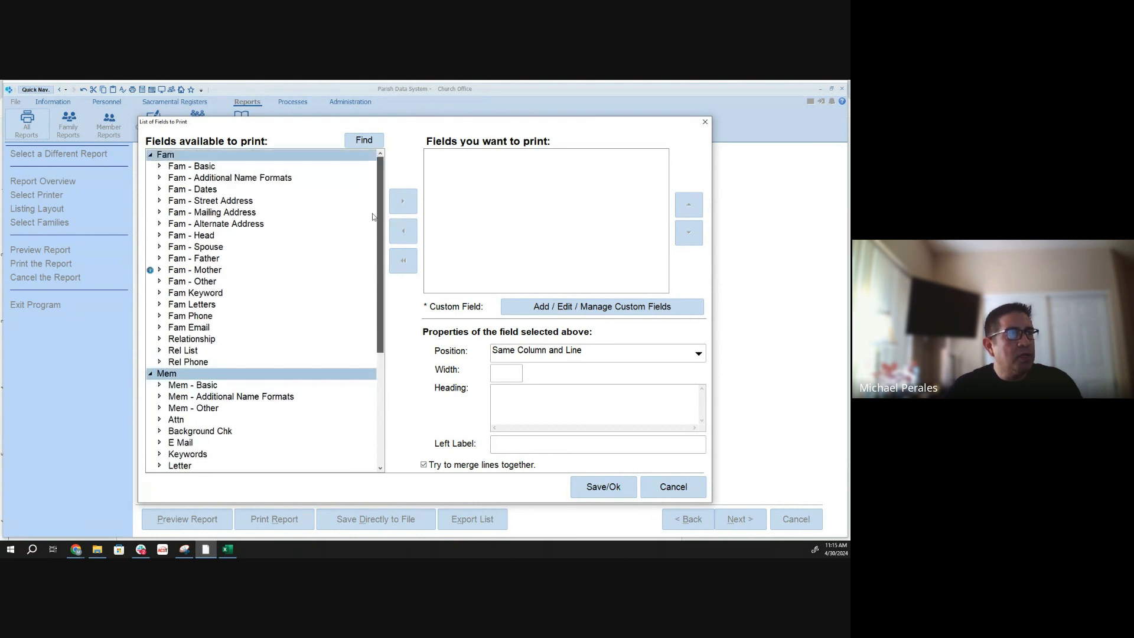
left_click(160, 168)
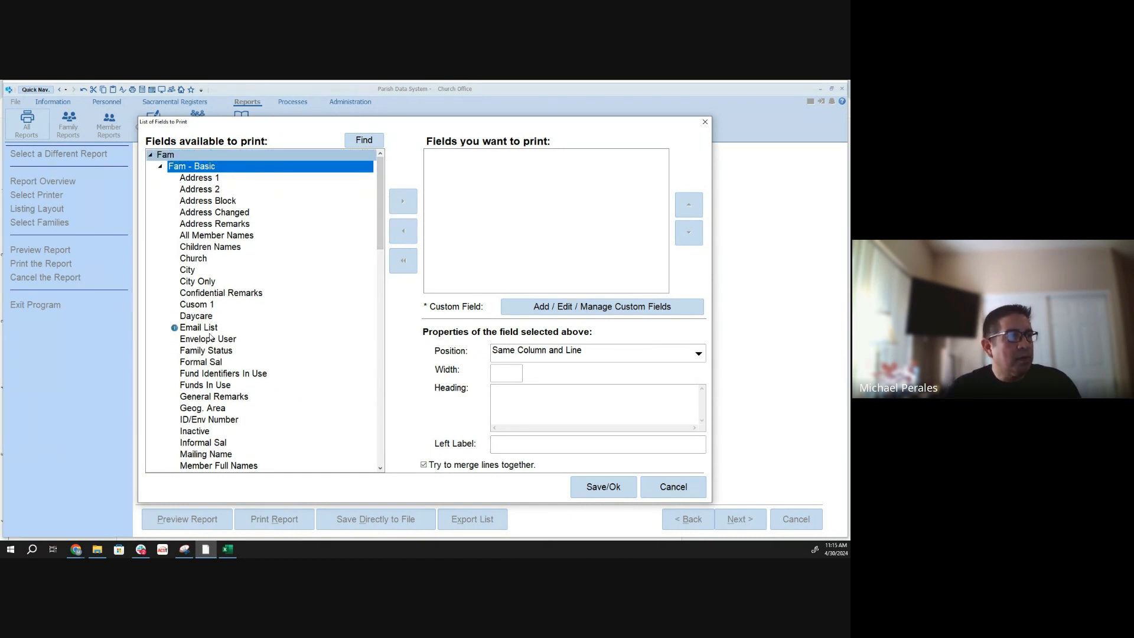
left_click(203, 420)
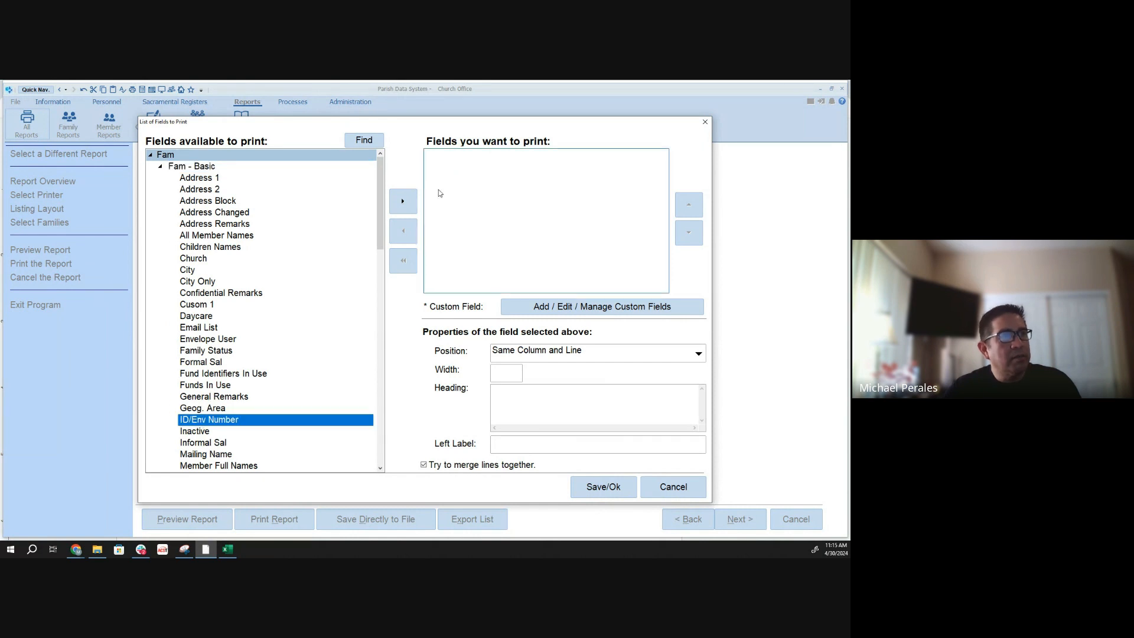
left_click(406, 202)
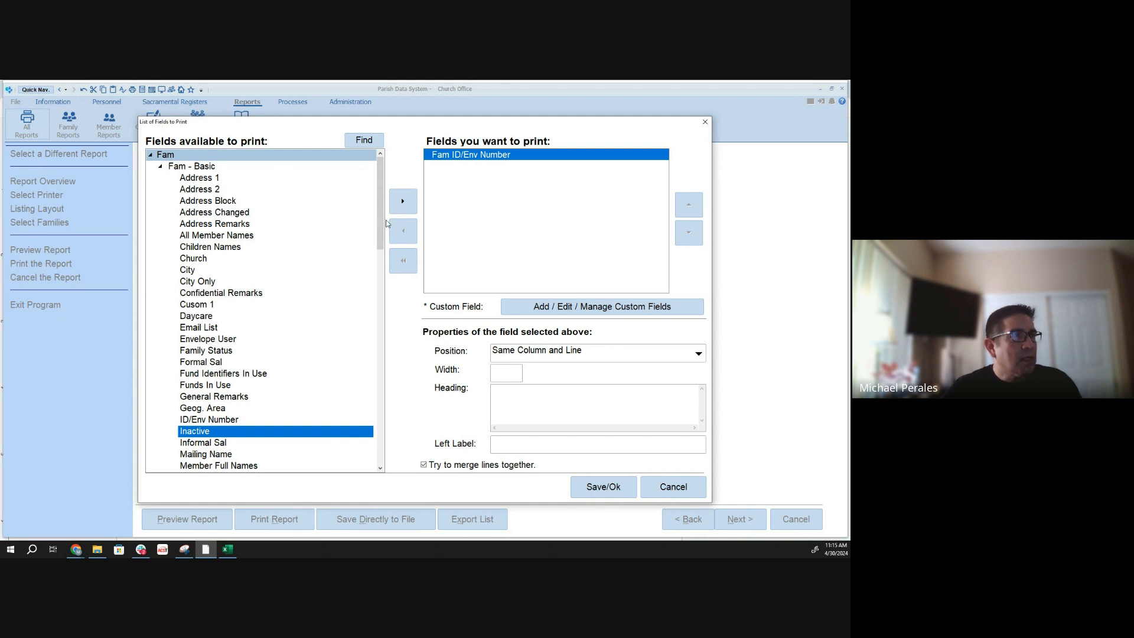
left_click_drag(378, 220, 379, 209)
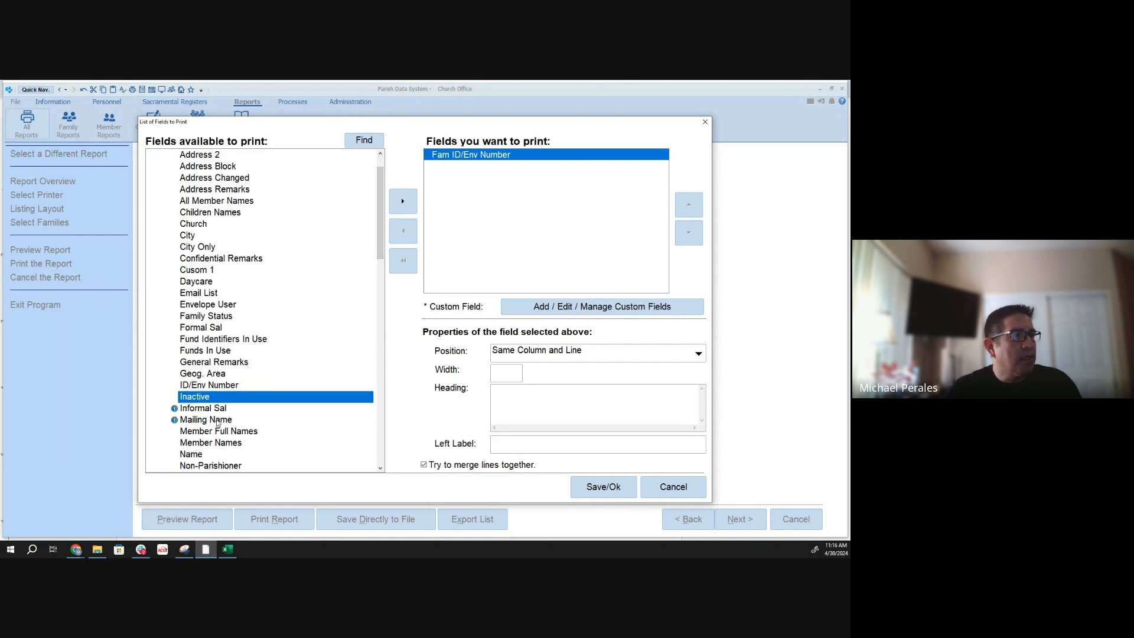
left_click(216, 421)
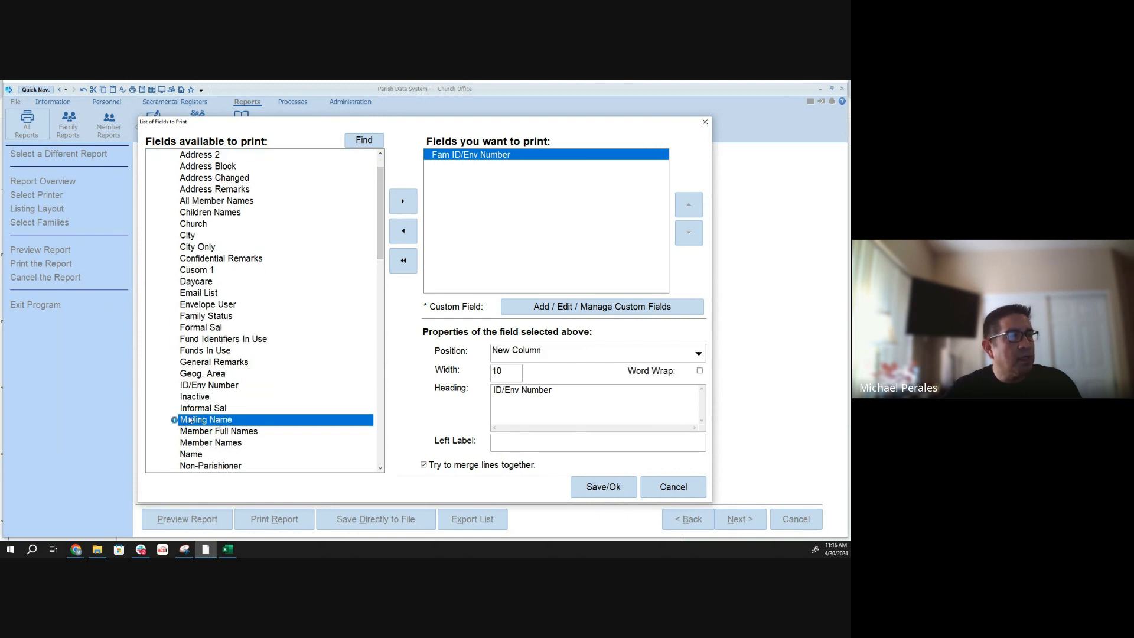
left_click(411, 199)
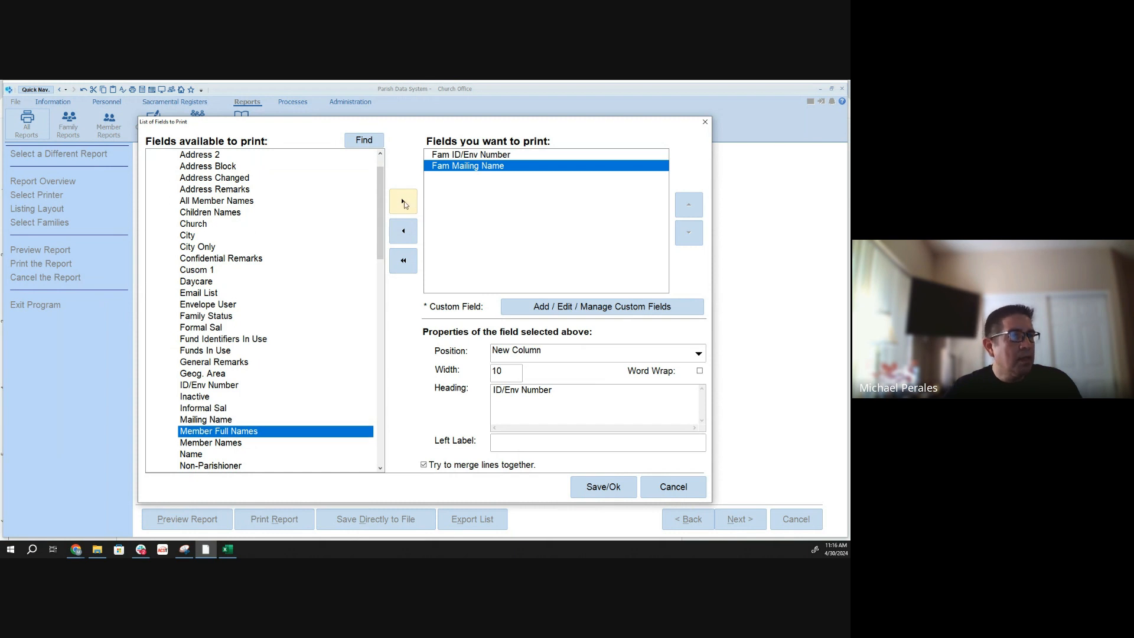
left_click_drag(380, 234, 381, 205)
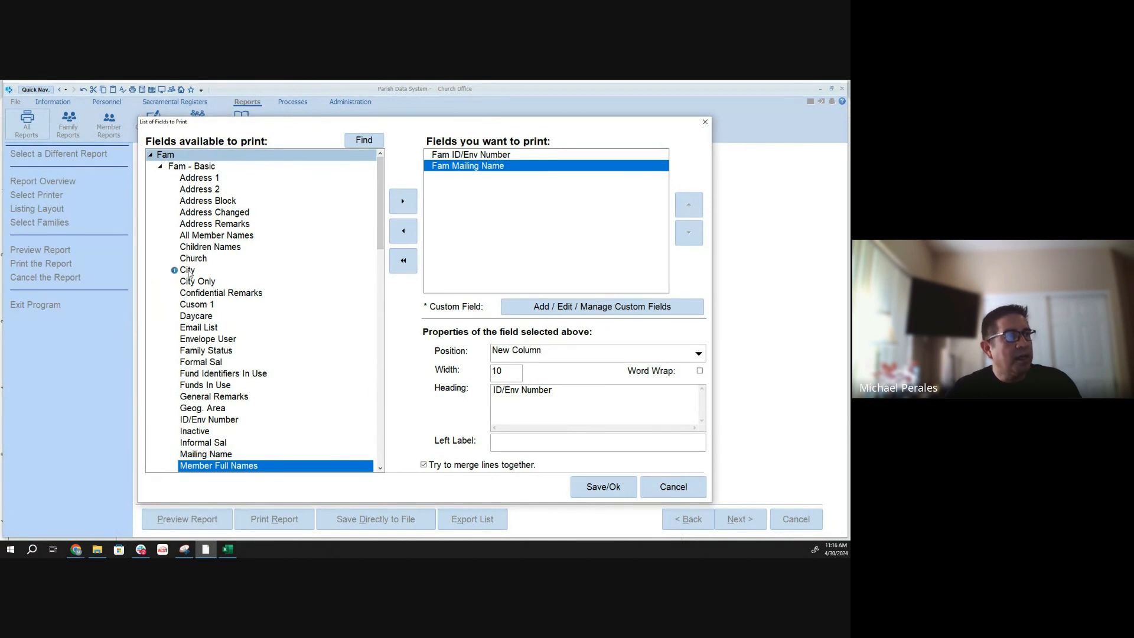
- Add the City and Primary Email fields from Fam - Basic to the fields to print
left_click(189, 270)
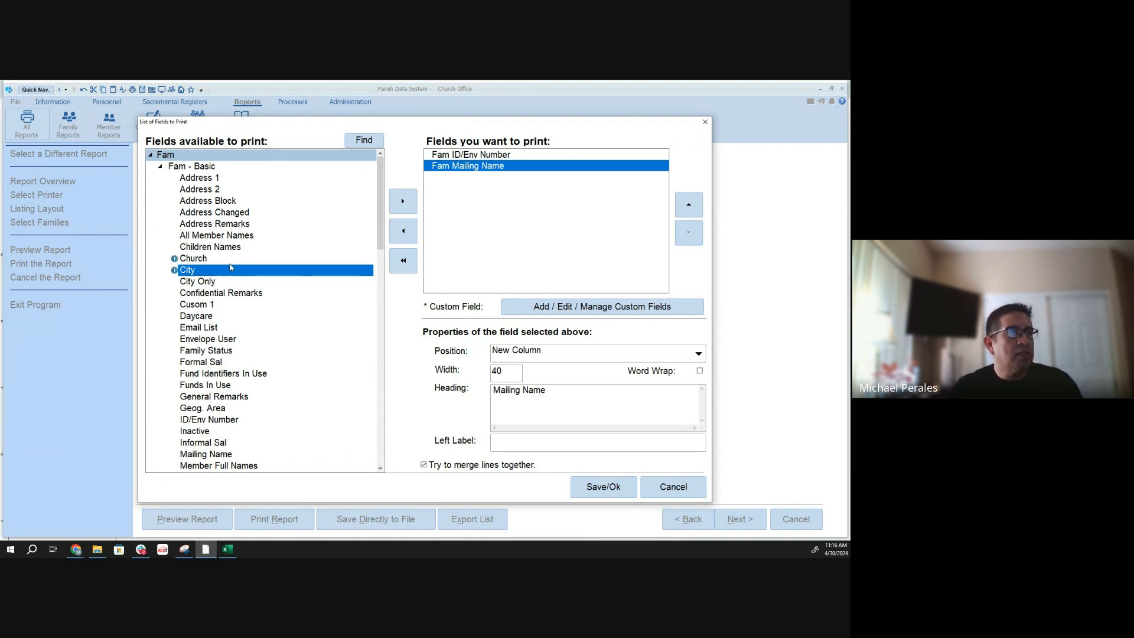
left_click(201, 284)
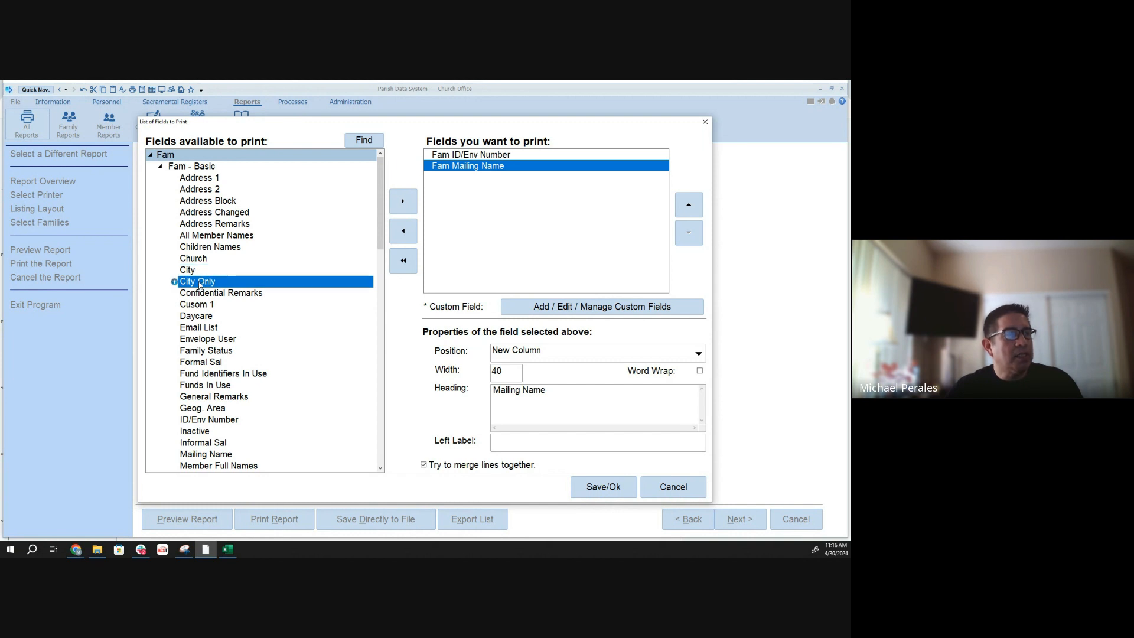
left_click(219, 270)
left_click(403, 201)
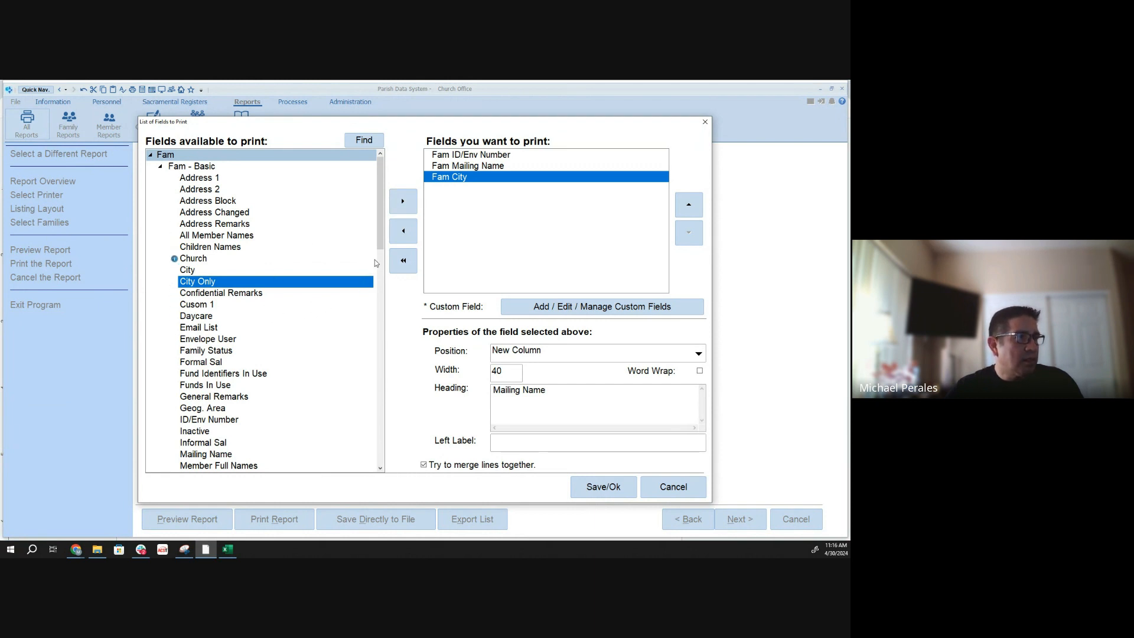
left_click_drag(382, 239, 377, 316)
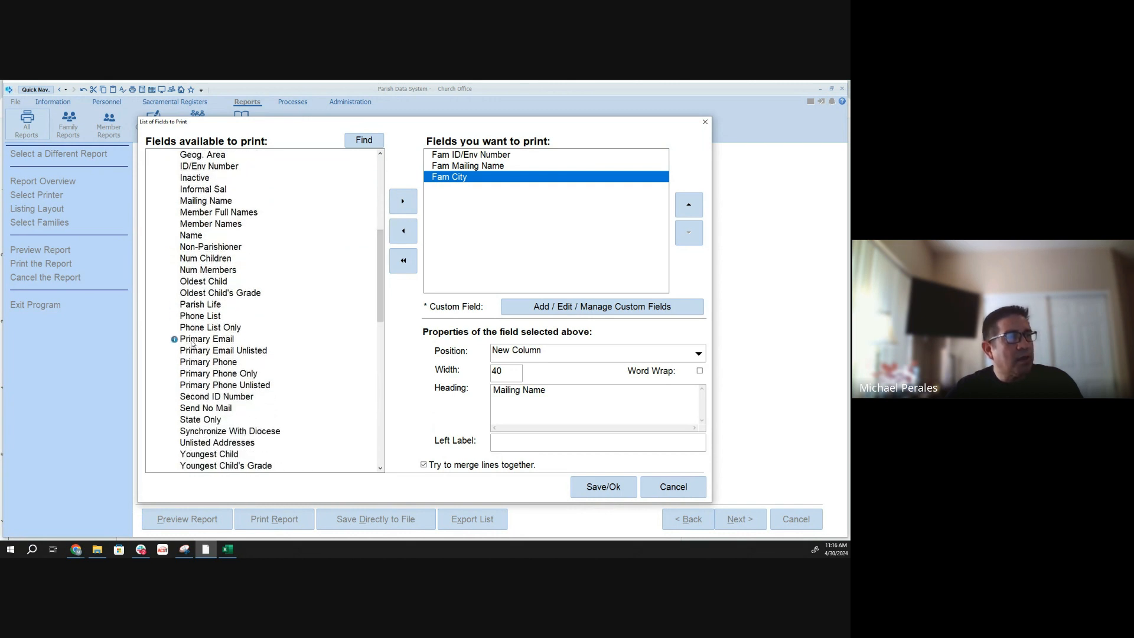
left_click(200, 342)
left_click(407, 201)
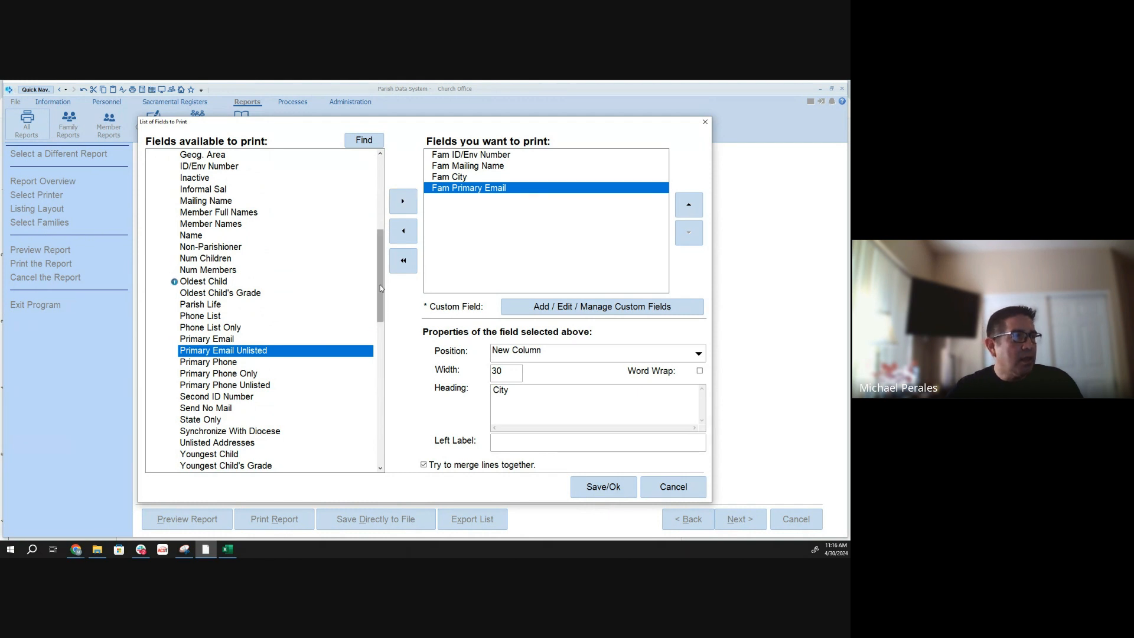
- Add the Num Members field from Fam - Basic to the fields to print and save the field list
left_click_drag(380, 285, 380, 303)
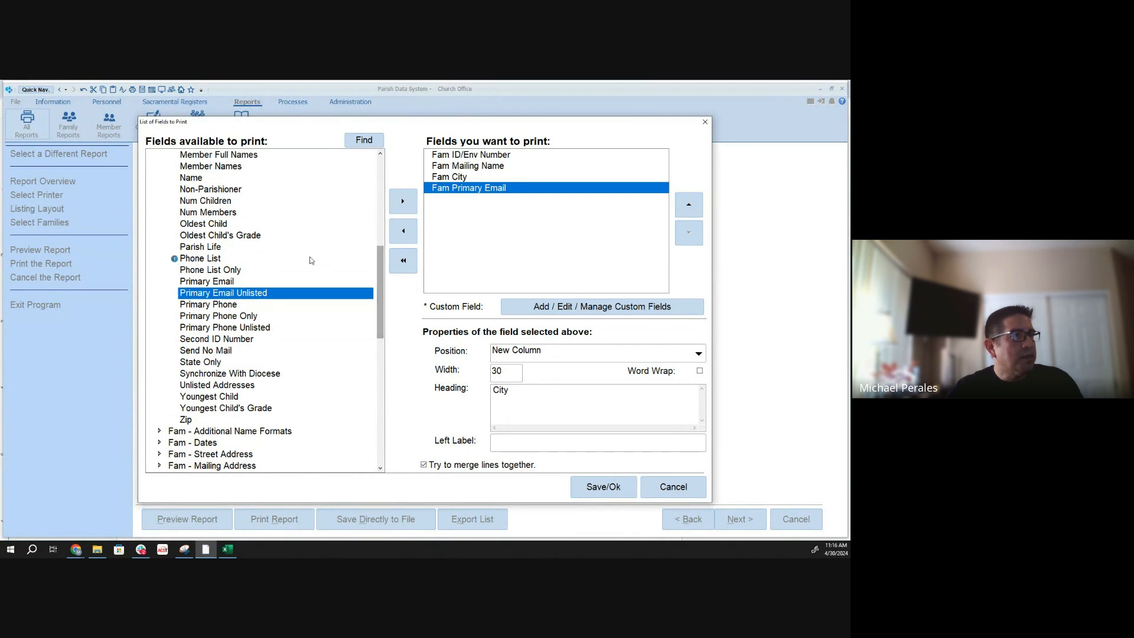
left_click(191, 212)
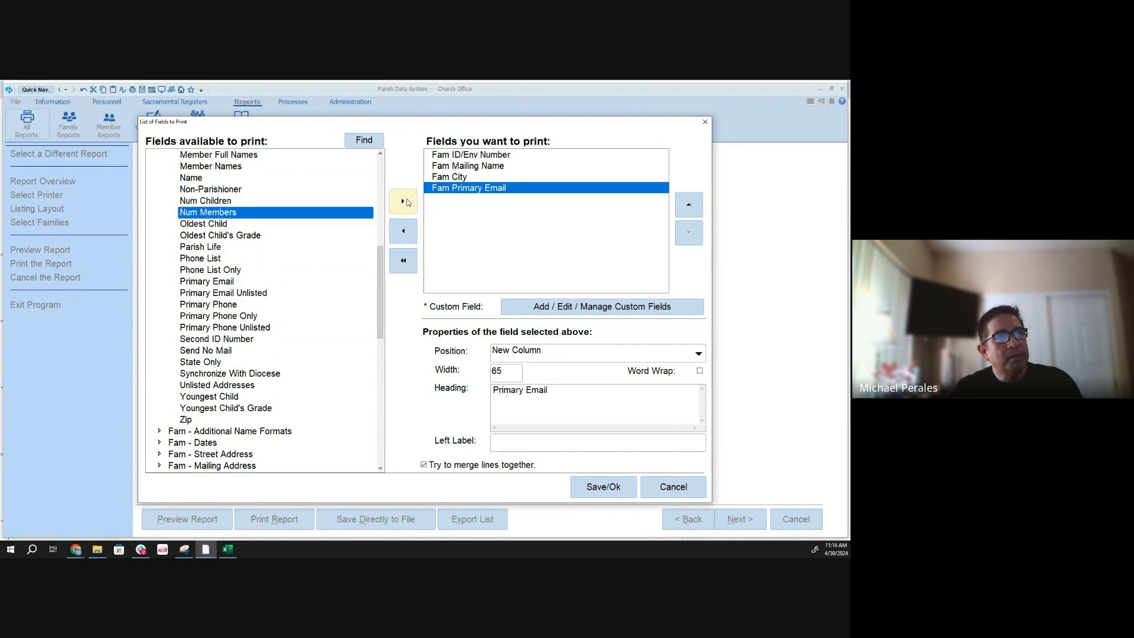
left_click(407, 202)
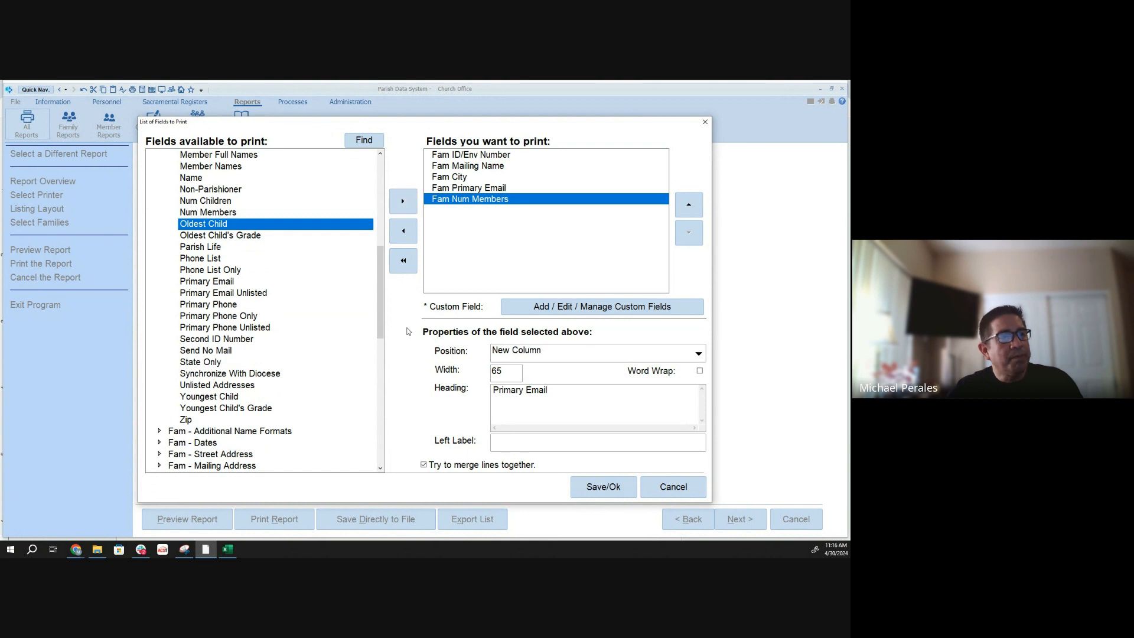
left_click(603, 493)
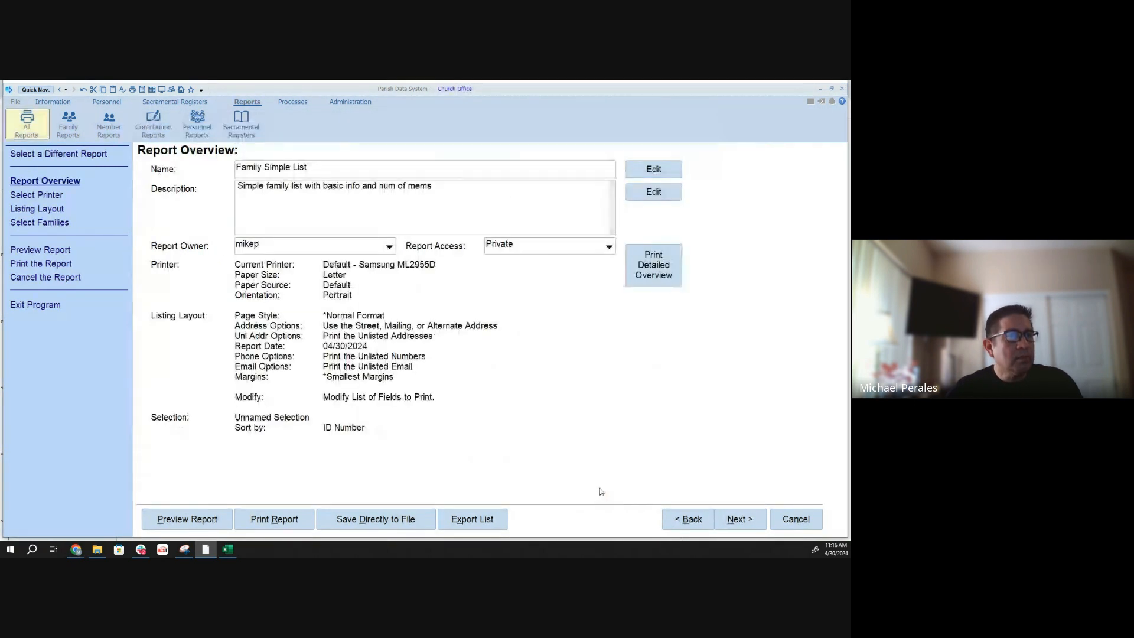
- Go through the printer and listing layout settings, check the unlisted address format options, and continue to the family selection
left_click(743, 522)
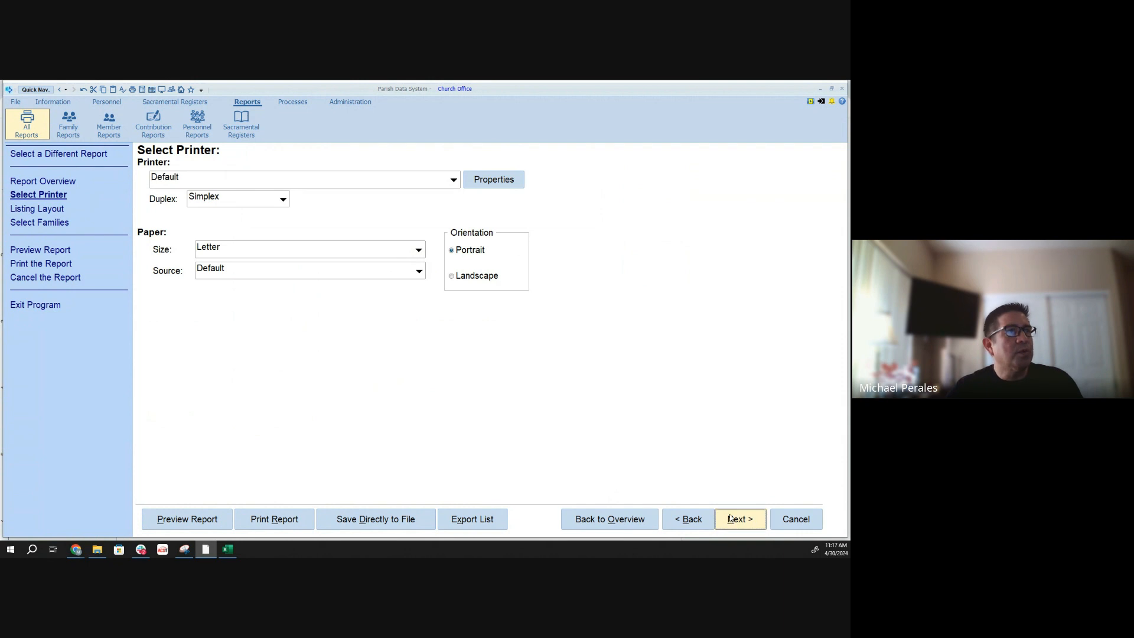
left_click(731, 519)
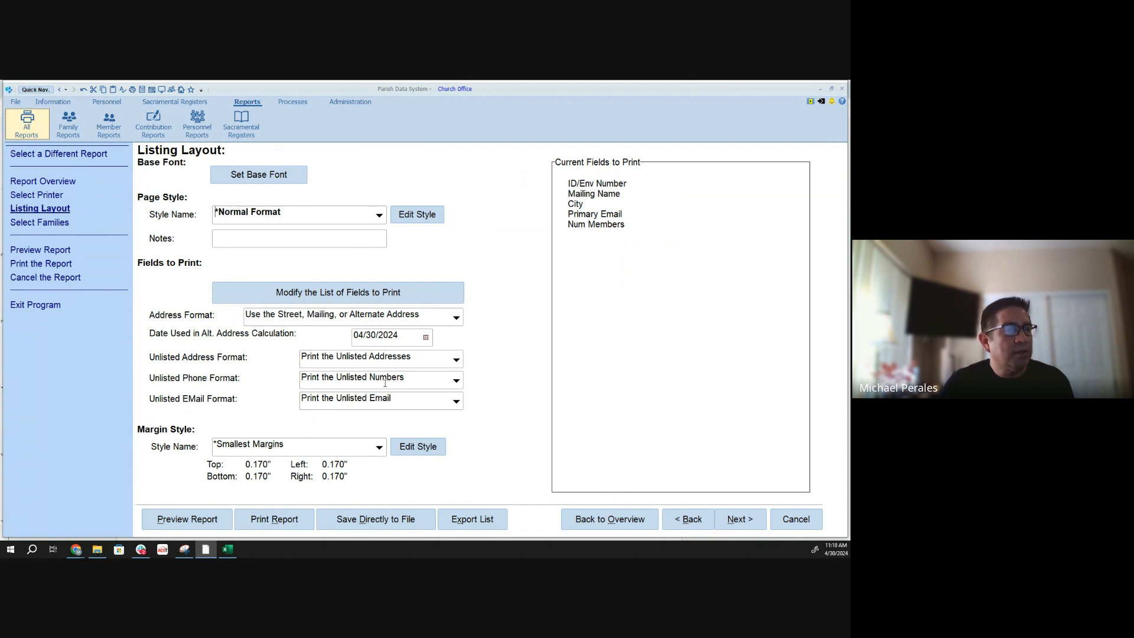
left_click(456, 360)
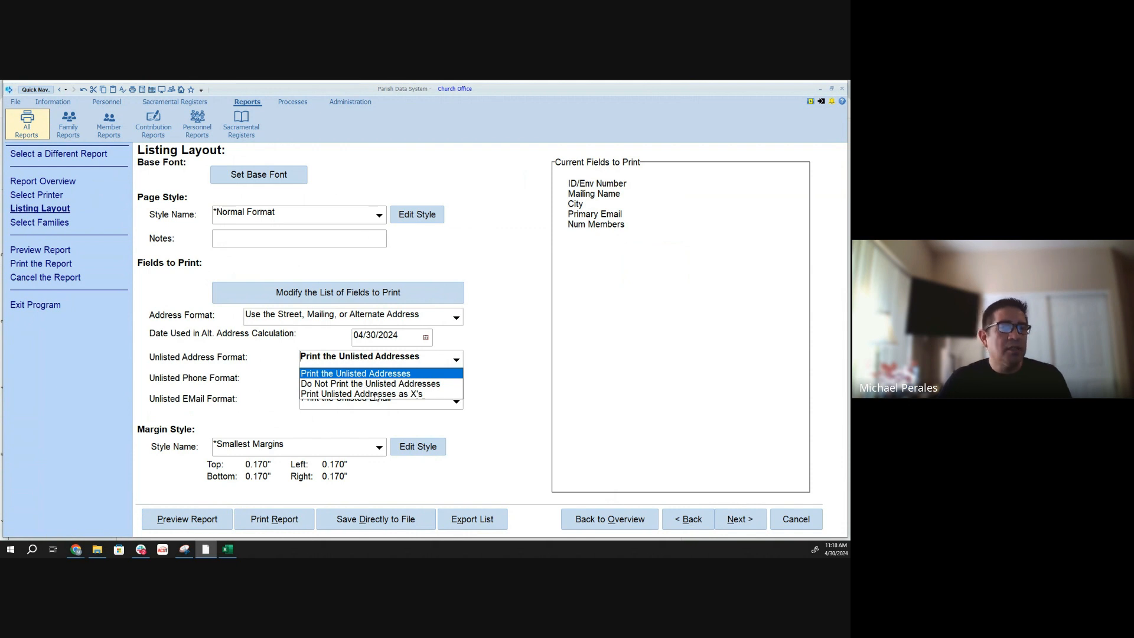
left_click(472, 363)
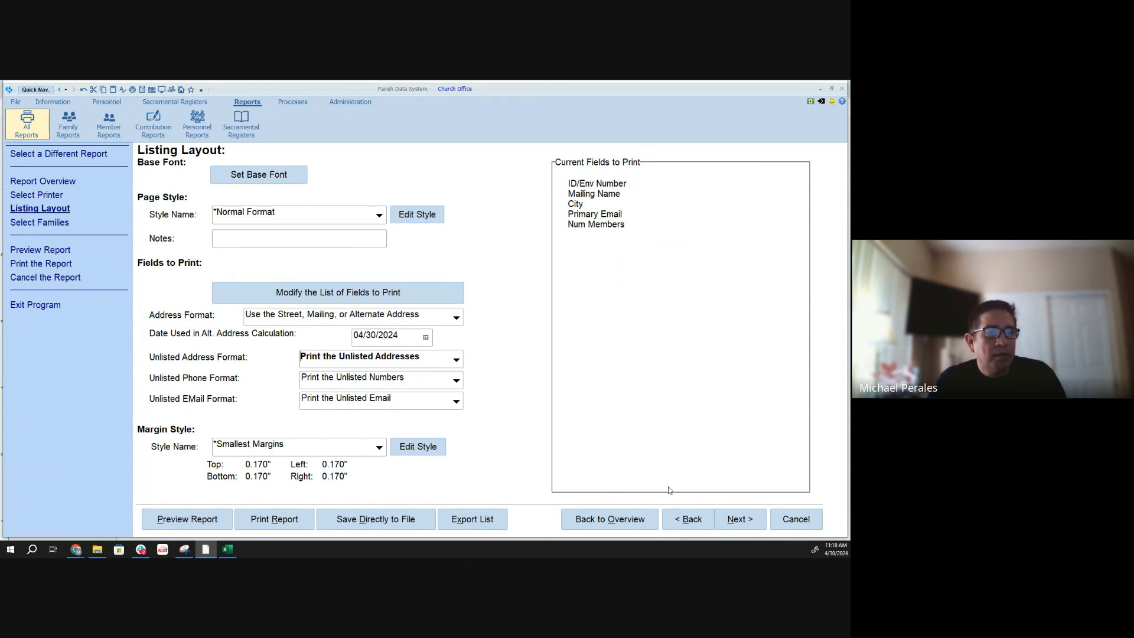
left_click(737, 520)
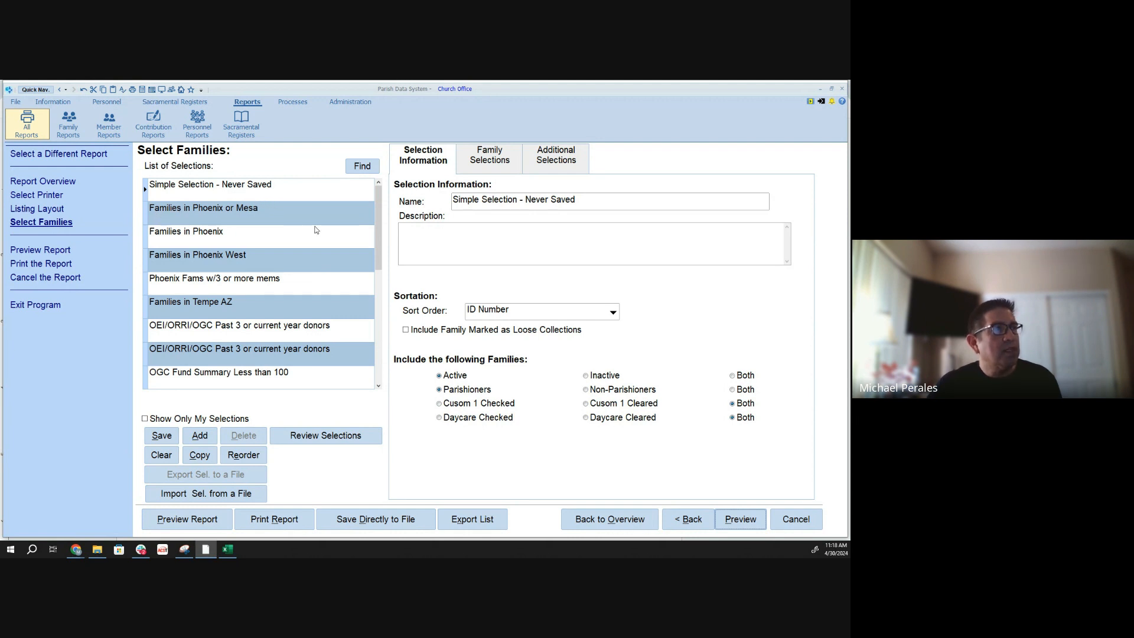
- Check the additional conditions of the "Families in Phoenix or Mesa" selection and make a copy of that selection
left_click(146, 214)
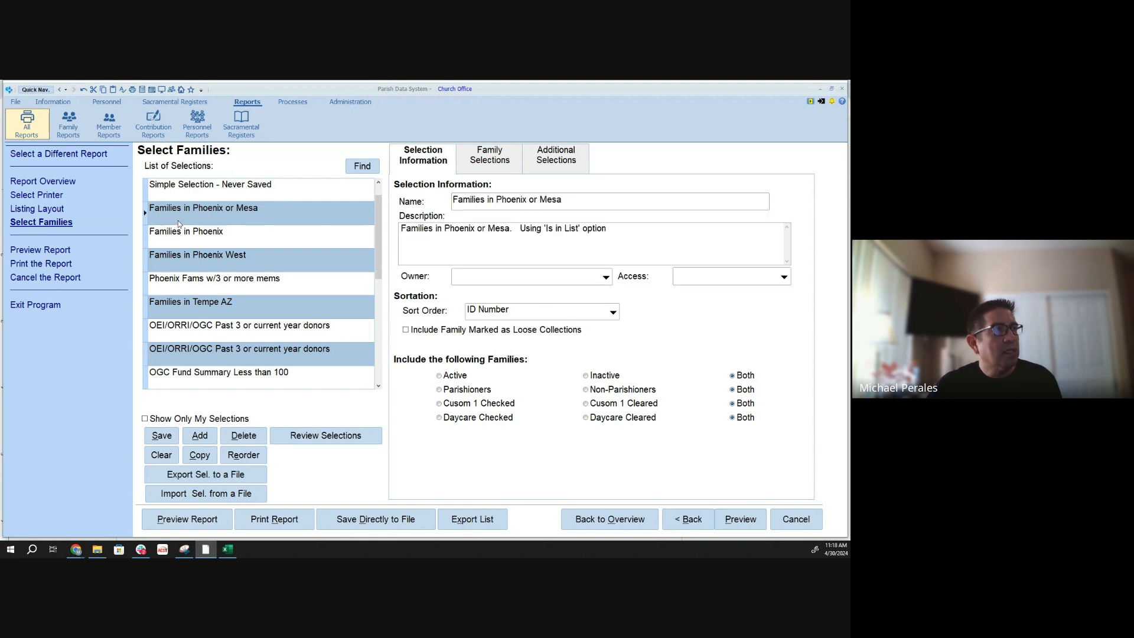
left_click(559, 164)
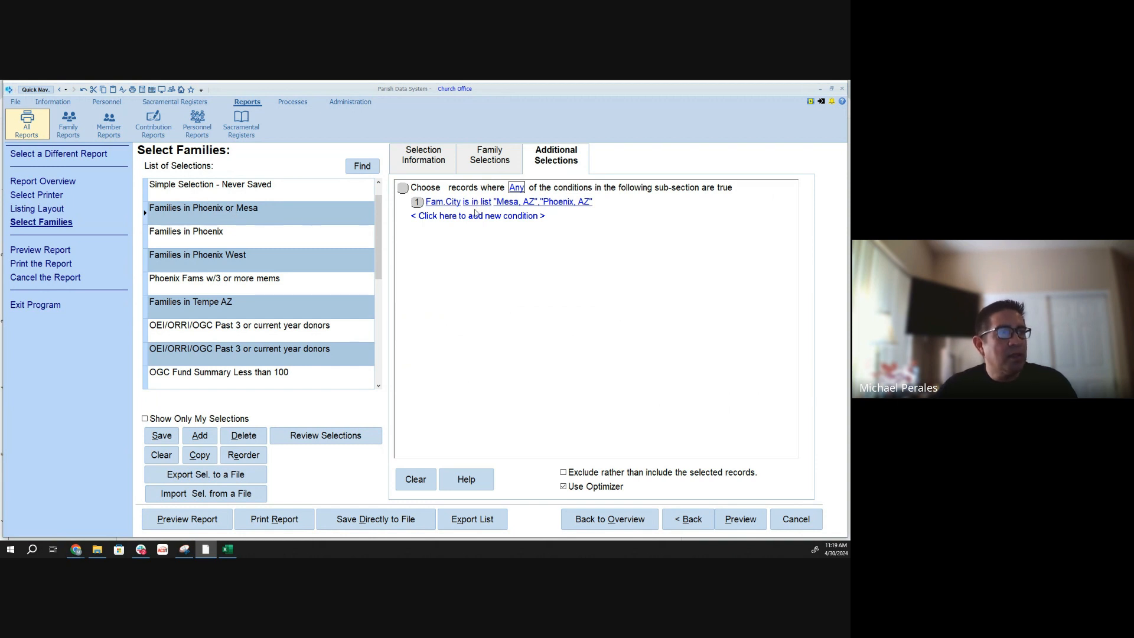
left_click(200, 456)
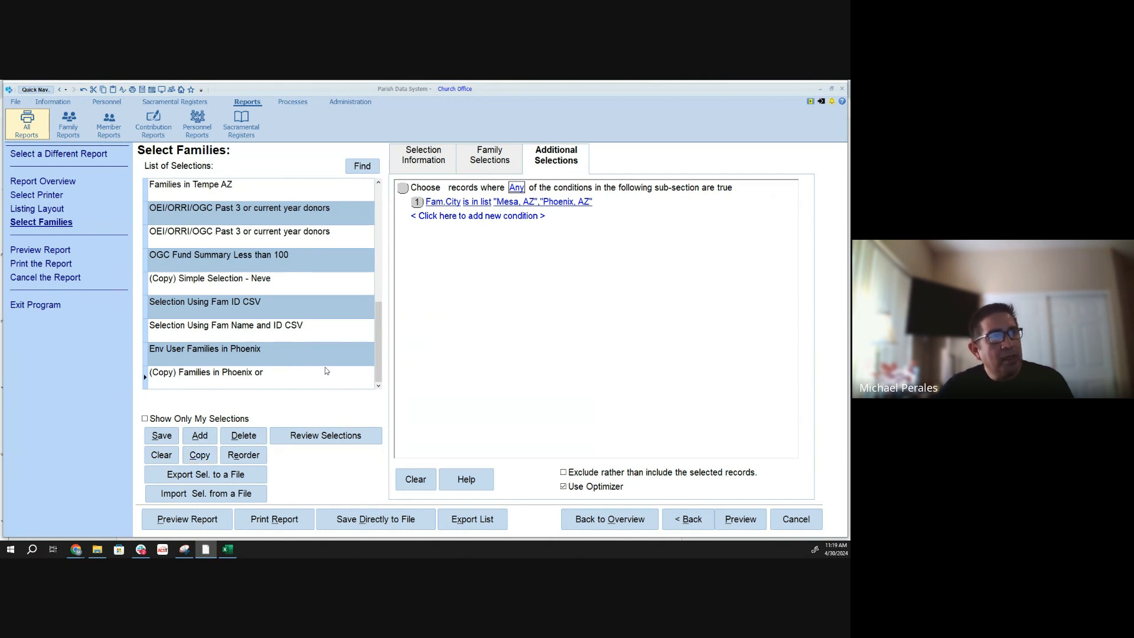
- Rename the copied selection "Families in Phoenix or Mesa with 5 or more members" and save it
left_click(419, 161)
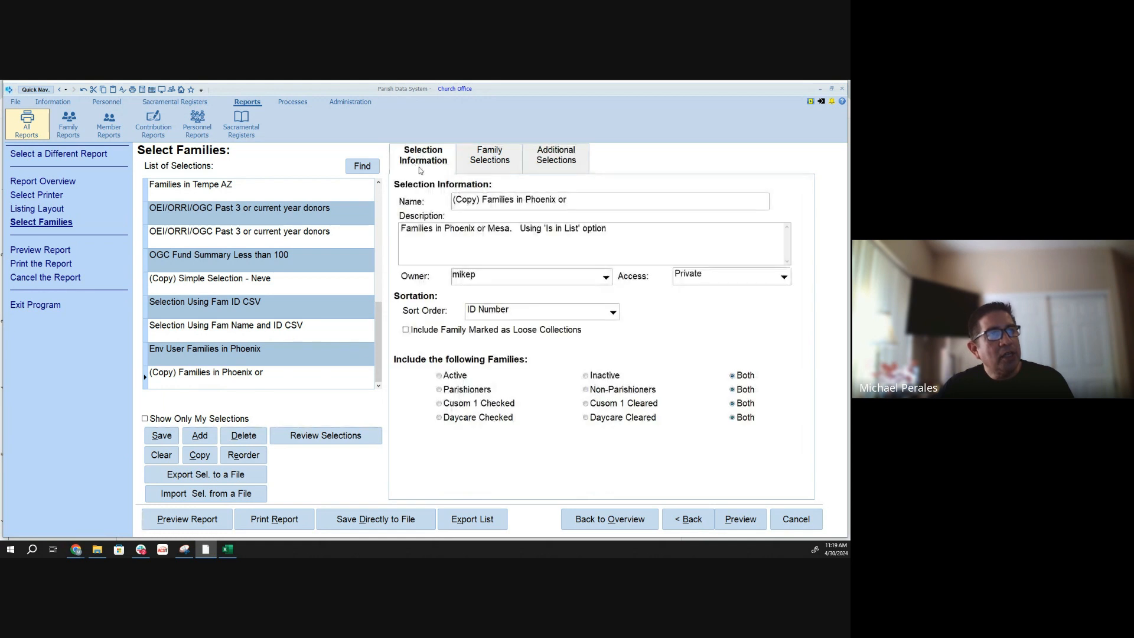
left_click(484, 199)
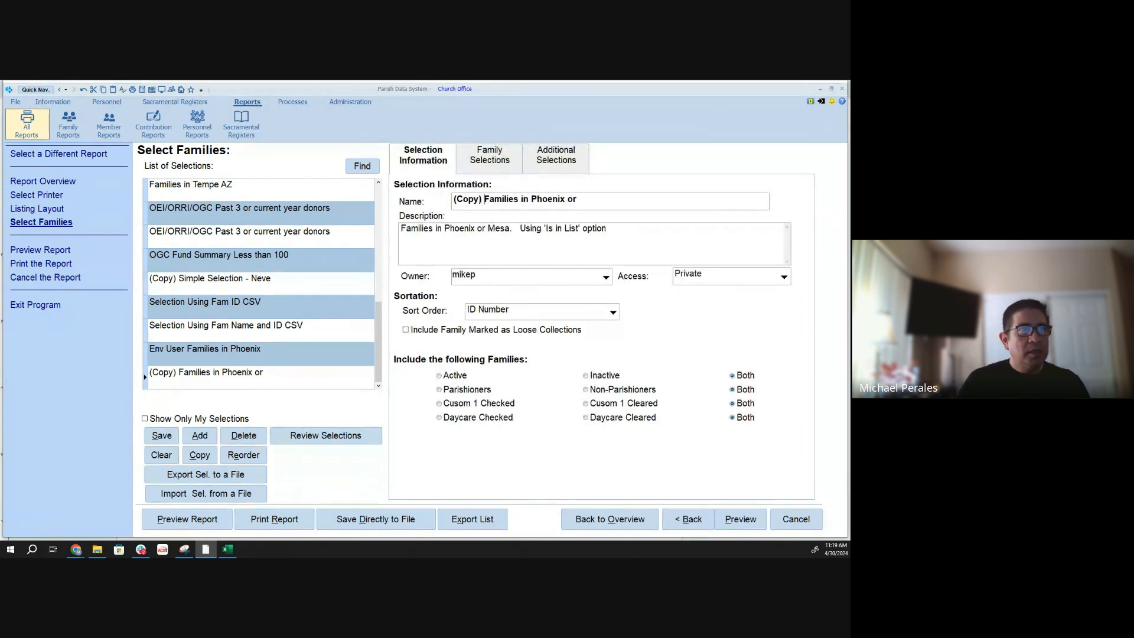
key("BackSpace")
key("BackSpace")
key("BackSpace")
key("BackSpace")
key("BackSpace")
key("BackSpace")
key("BackSpace")
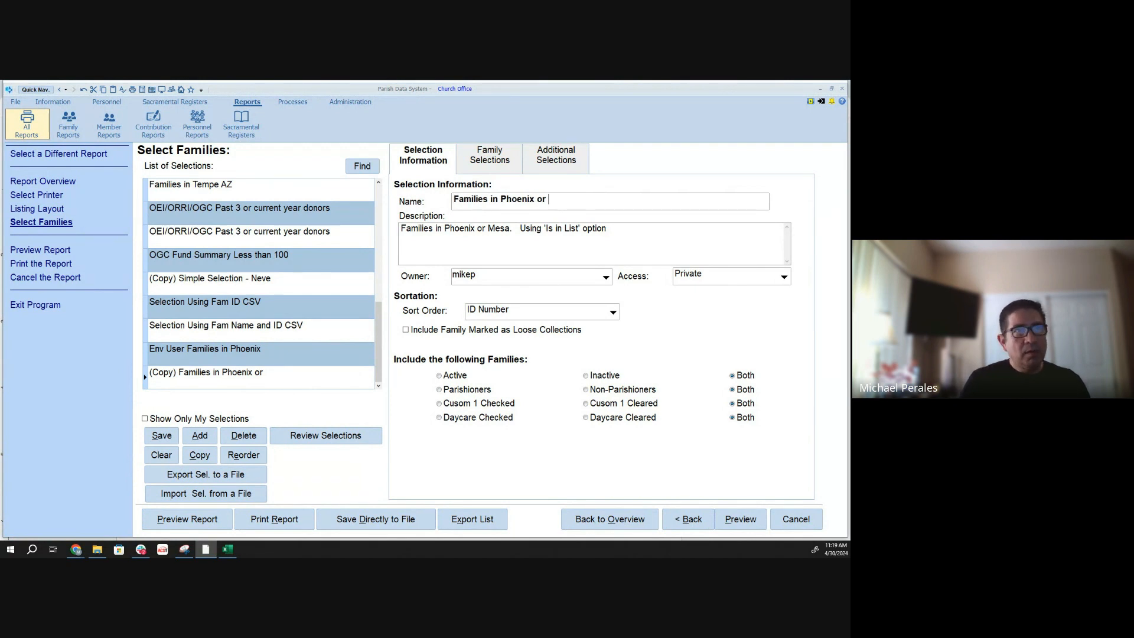
type("Mesa with")
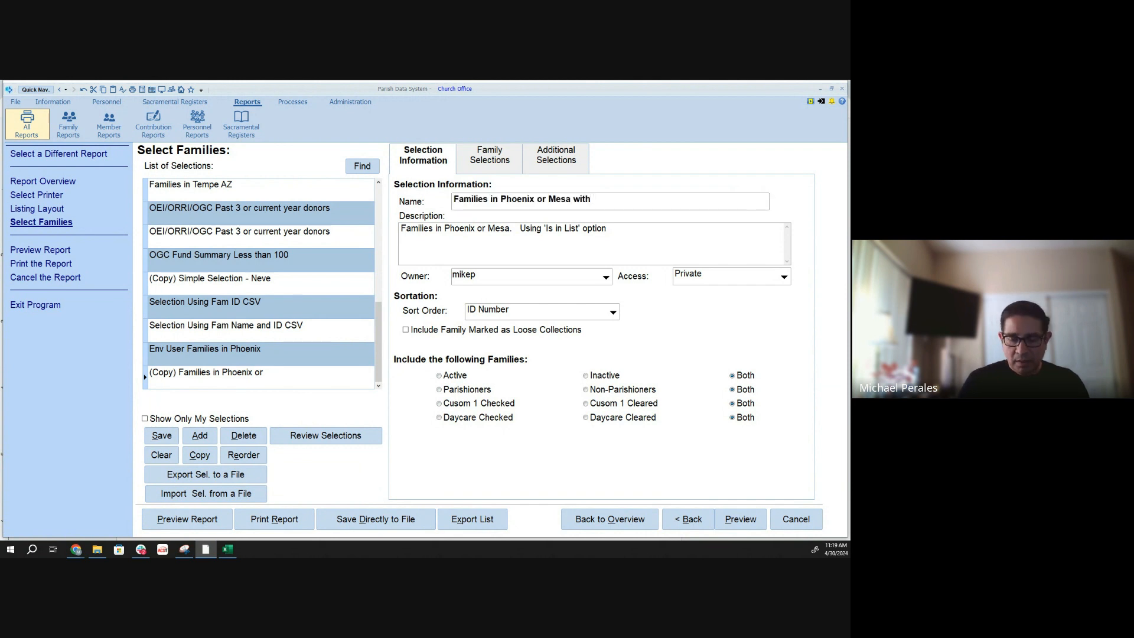
type(" 5 o")
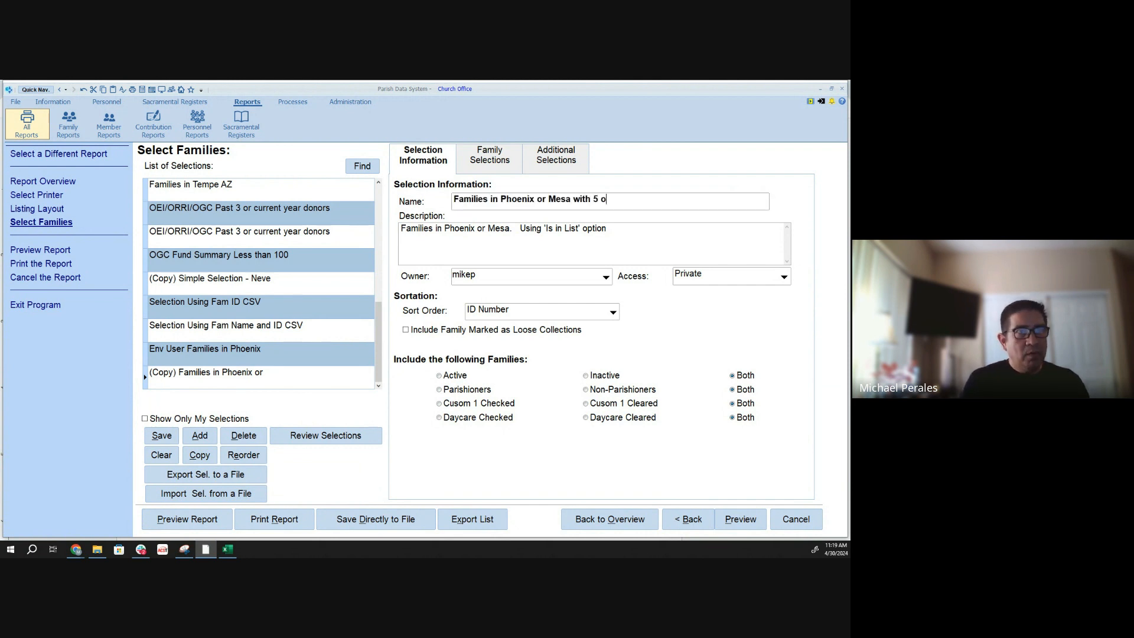
type("r more members")
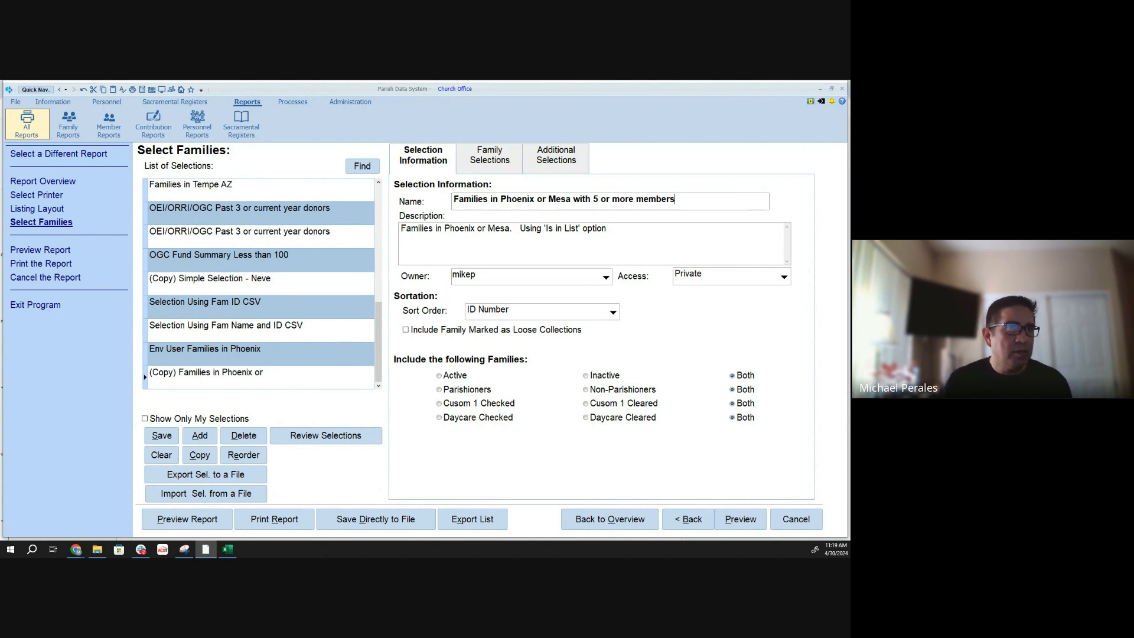
left_click(171, 439)
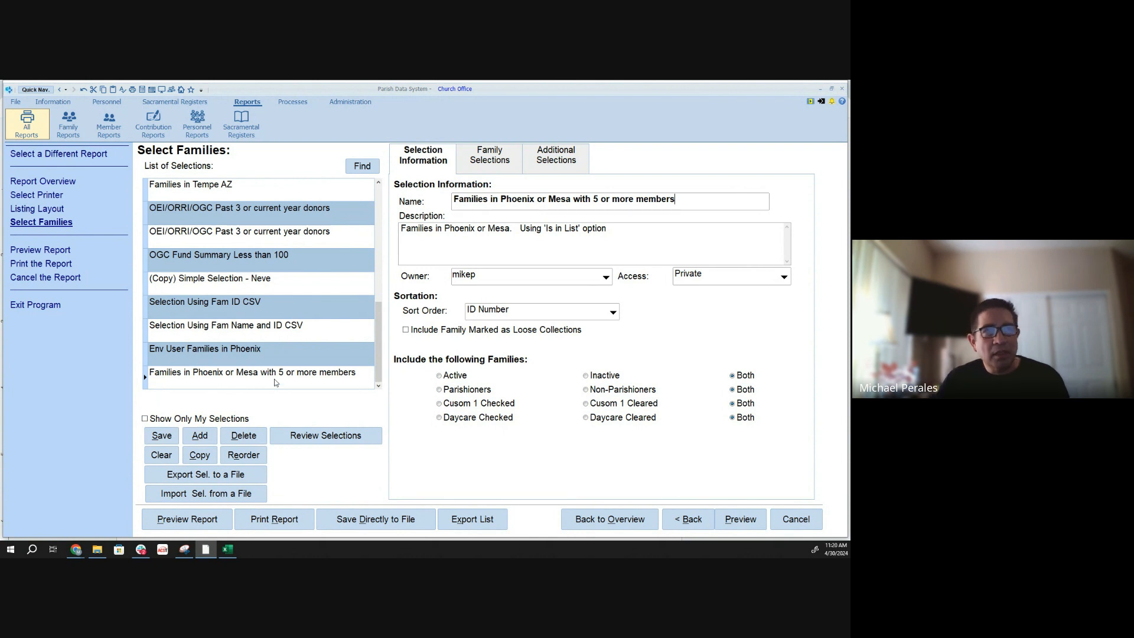
- Add a second condition to the selection, based on the Num Members field from Fam-Basic
left_click(544, 169)
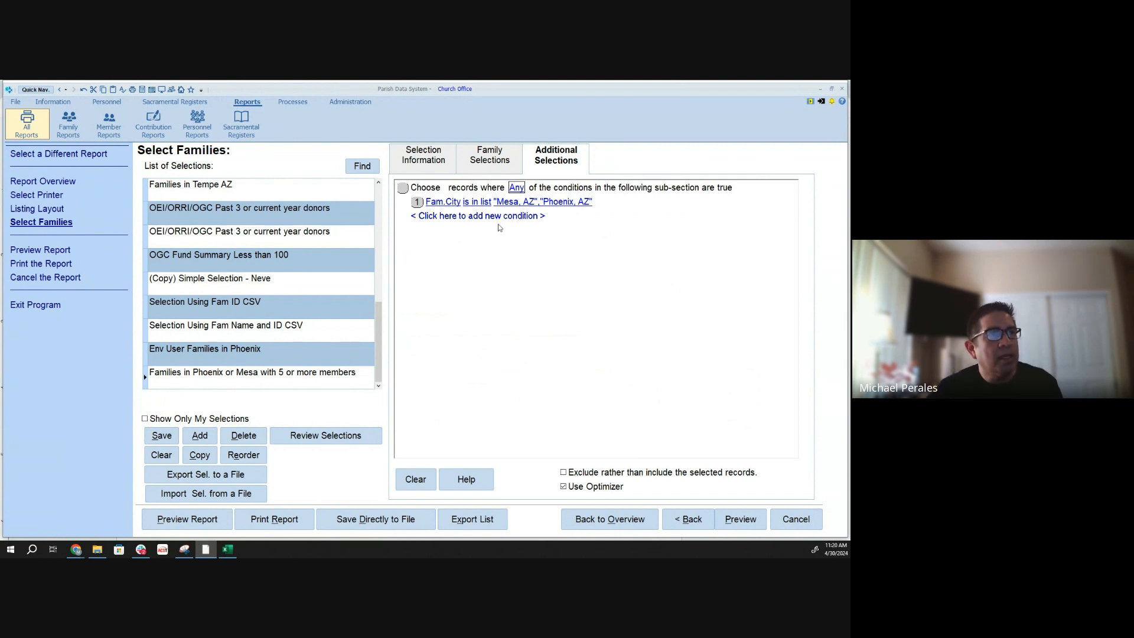
left_click(472, 217)
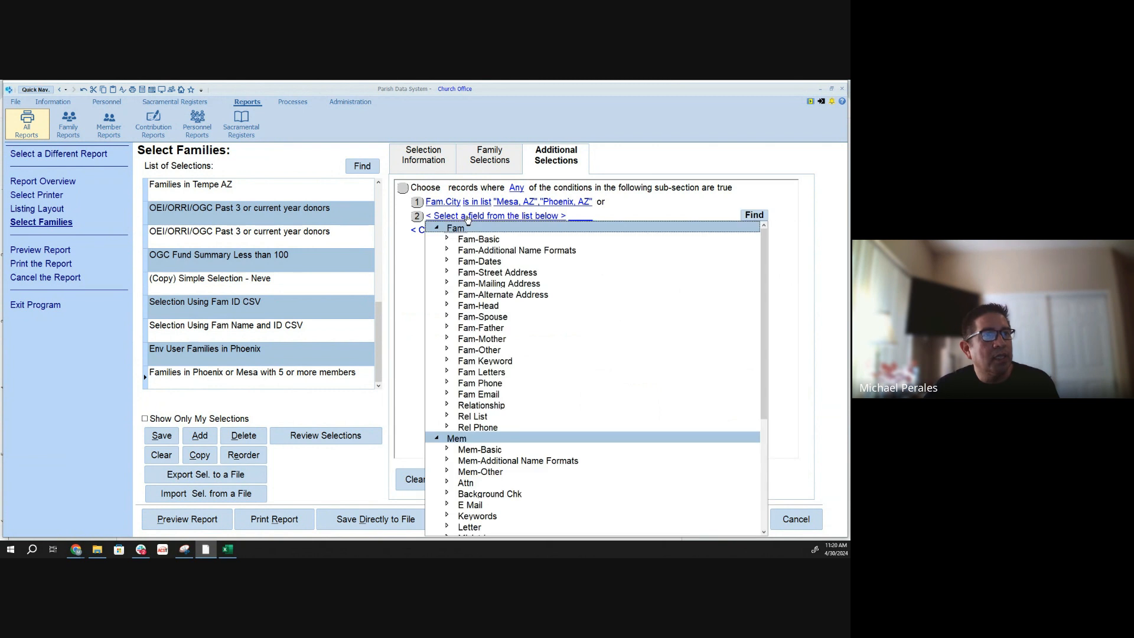
left_click(448, 239)
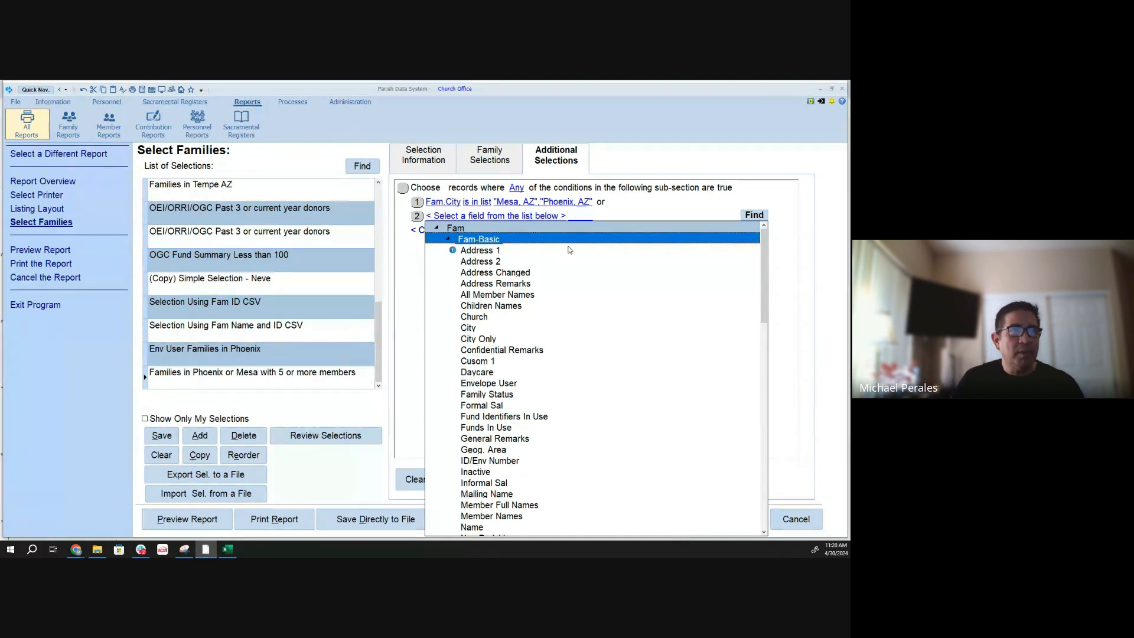
type("nu")
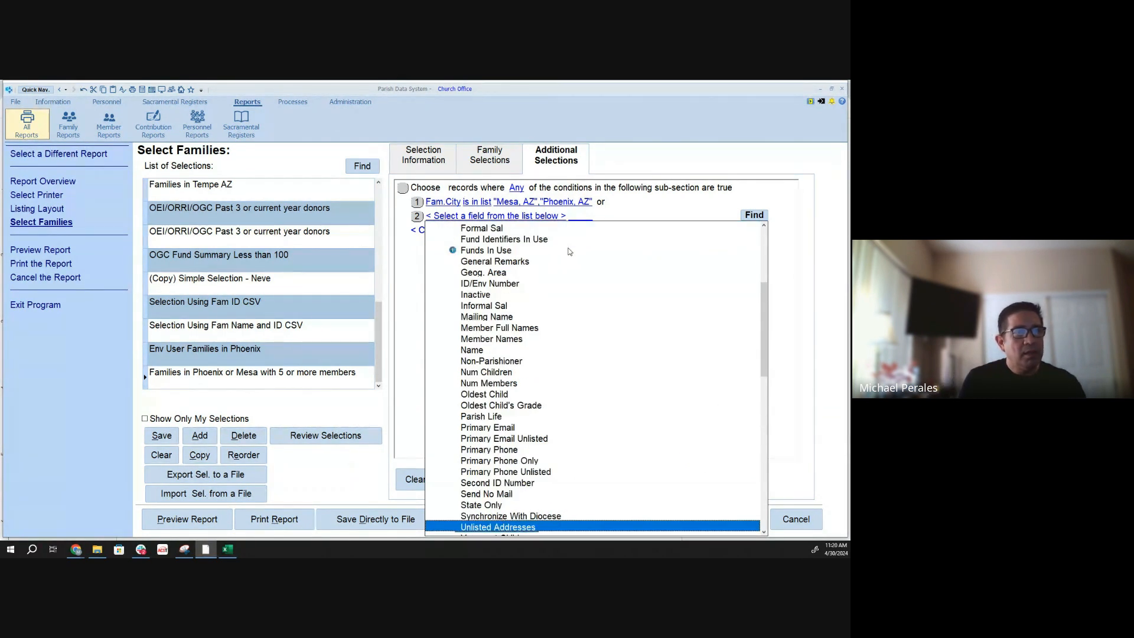
type("n")
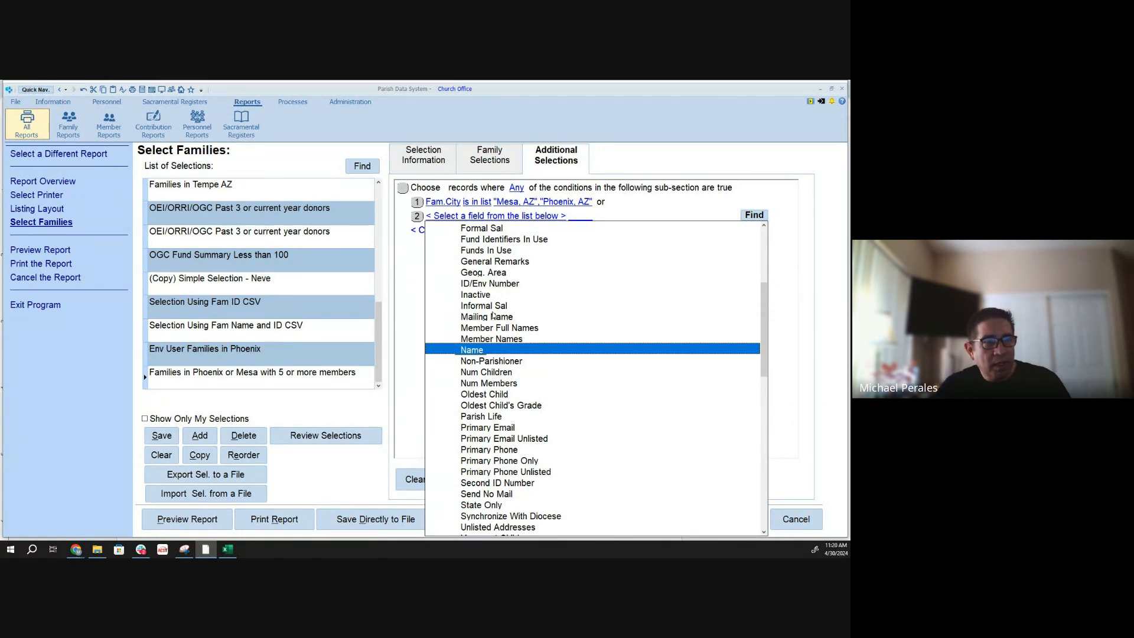
left_click(504, 385)
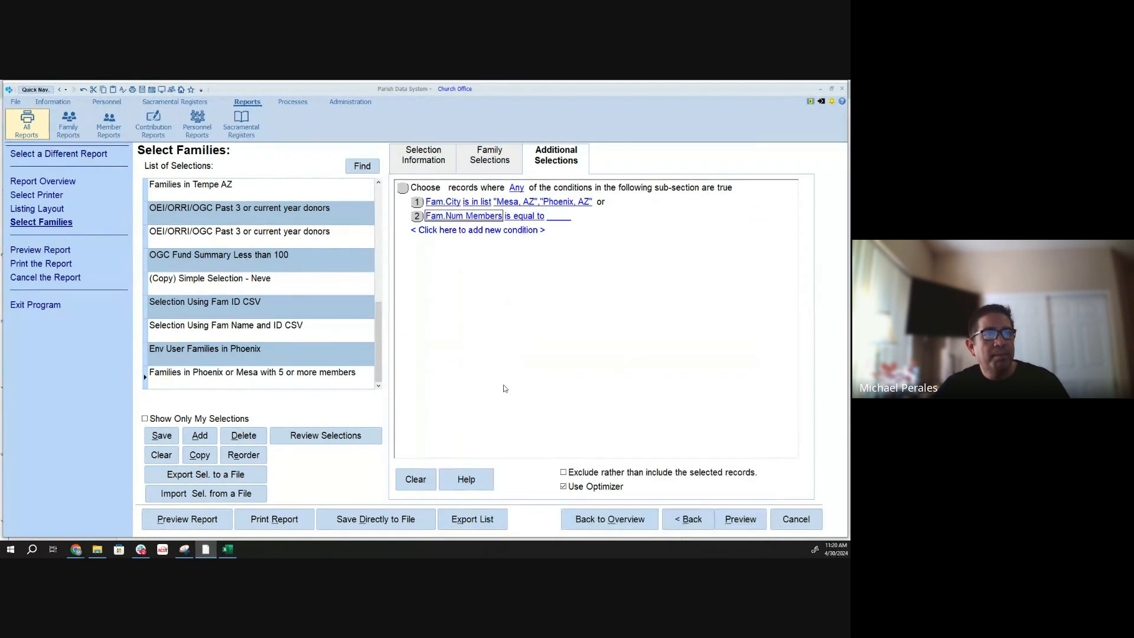
- Set the Num Members condition to "is greater than or equal to" 5
left_click(518, 217)
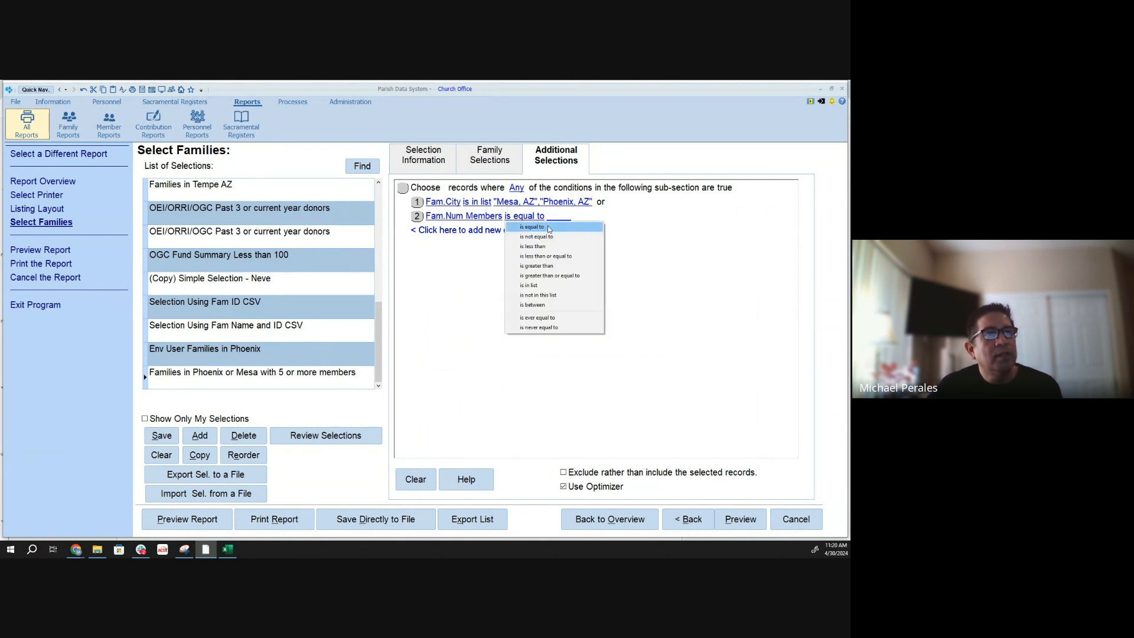
left_click(559, 276)
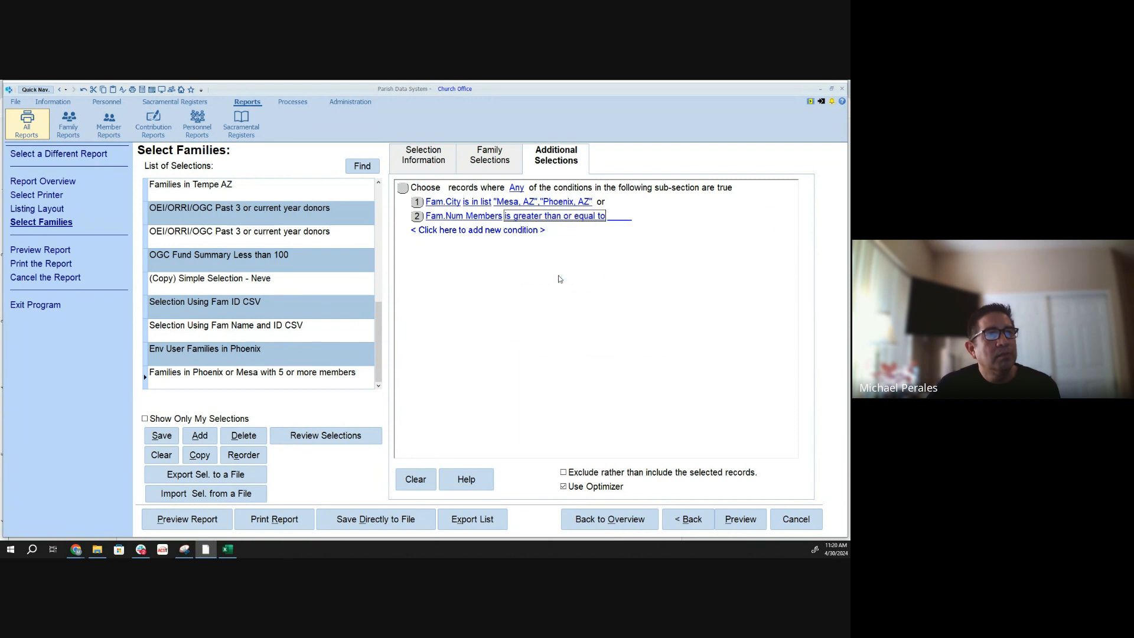
left_click(618, 219)
type("5")
key("Return")
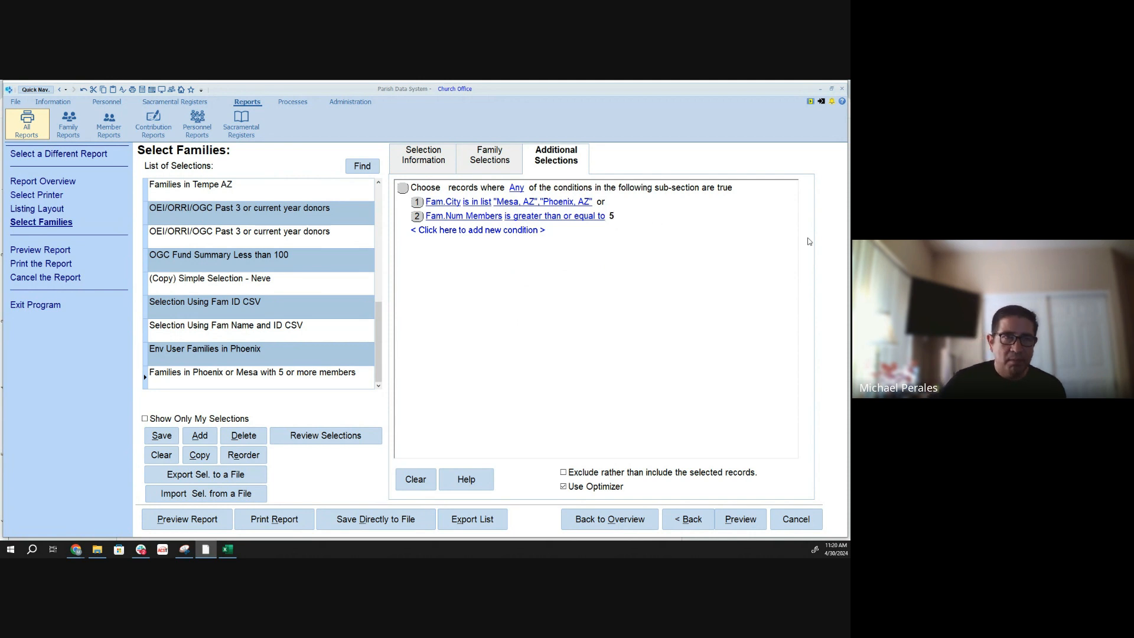
left_click(757, 294)
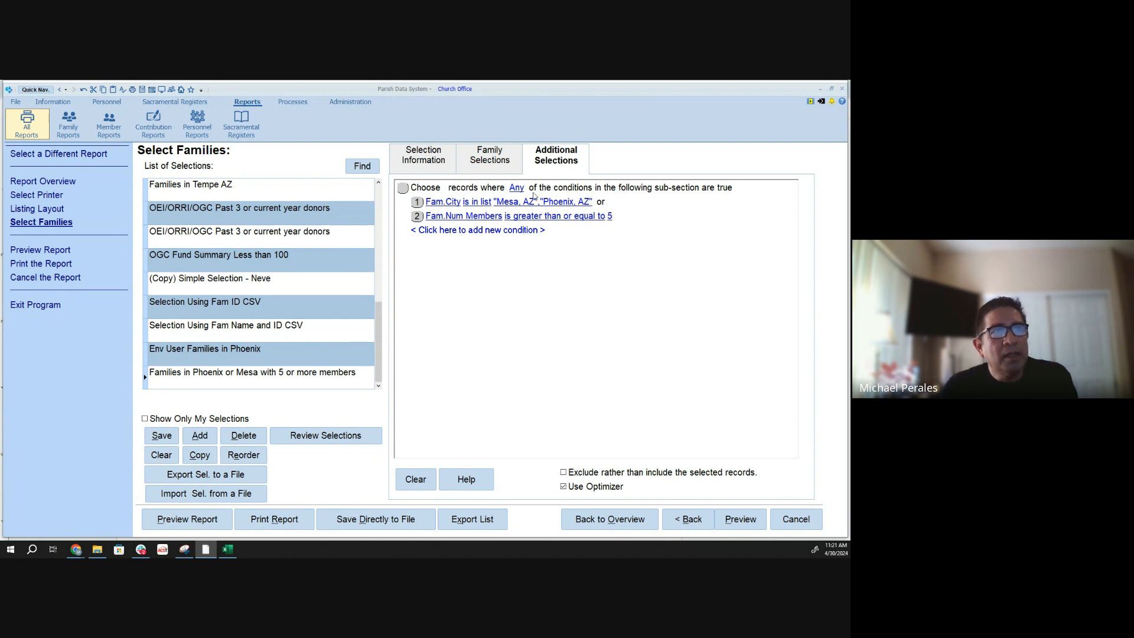
- Change the selection so that all of its conditions, rather than any, must be true
left_click(513, 189)
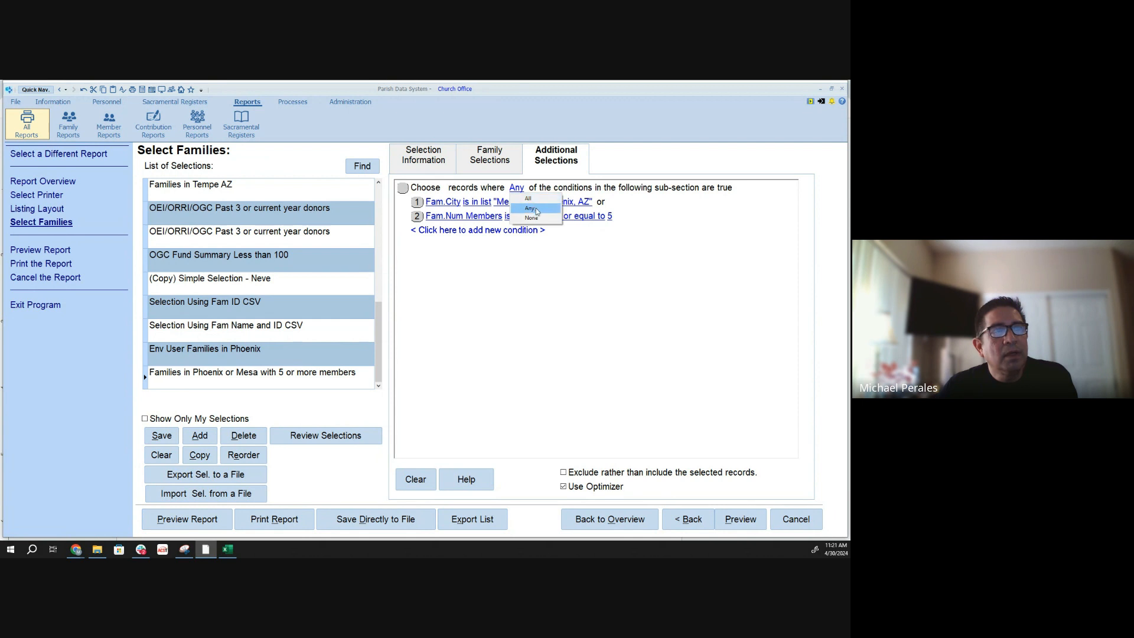
left_click(531, 199)
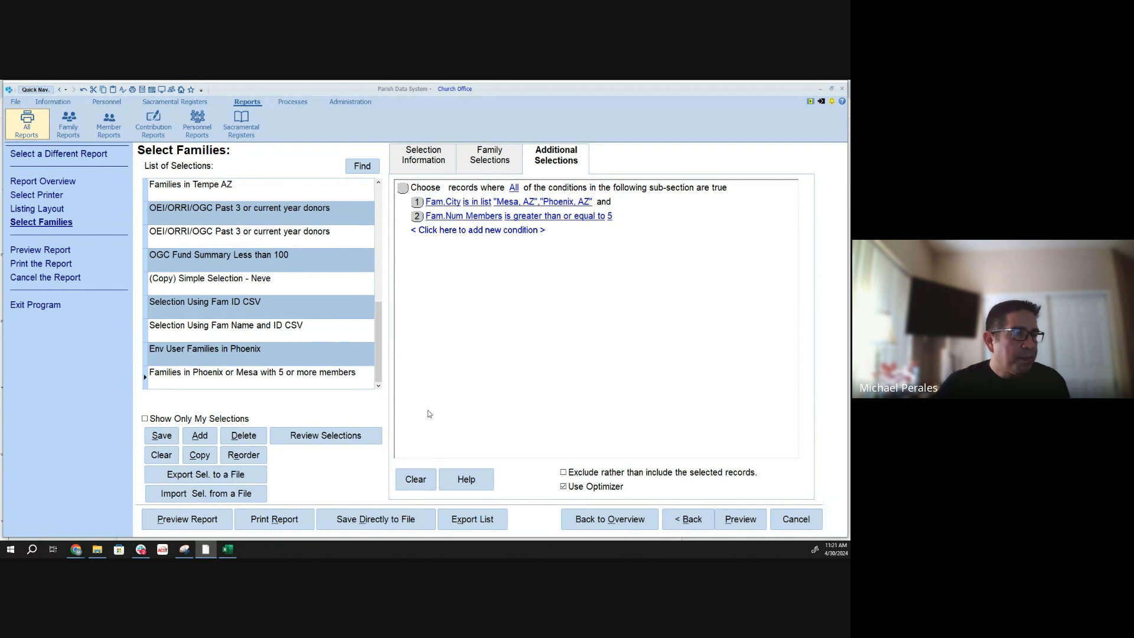
- Review why the first three matching families will print under this selection, and preview the Family Simple List report
left_click(331, 437)
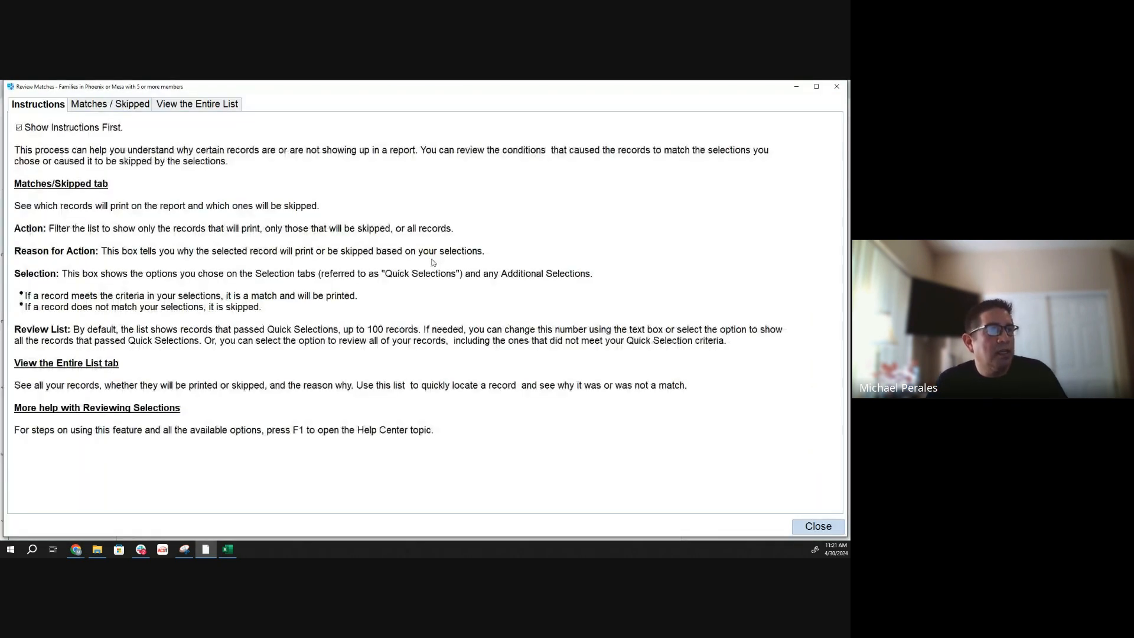
left_click(110, 104)
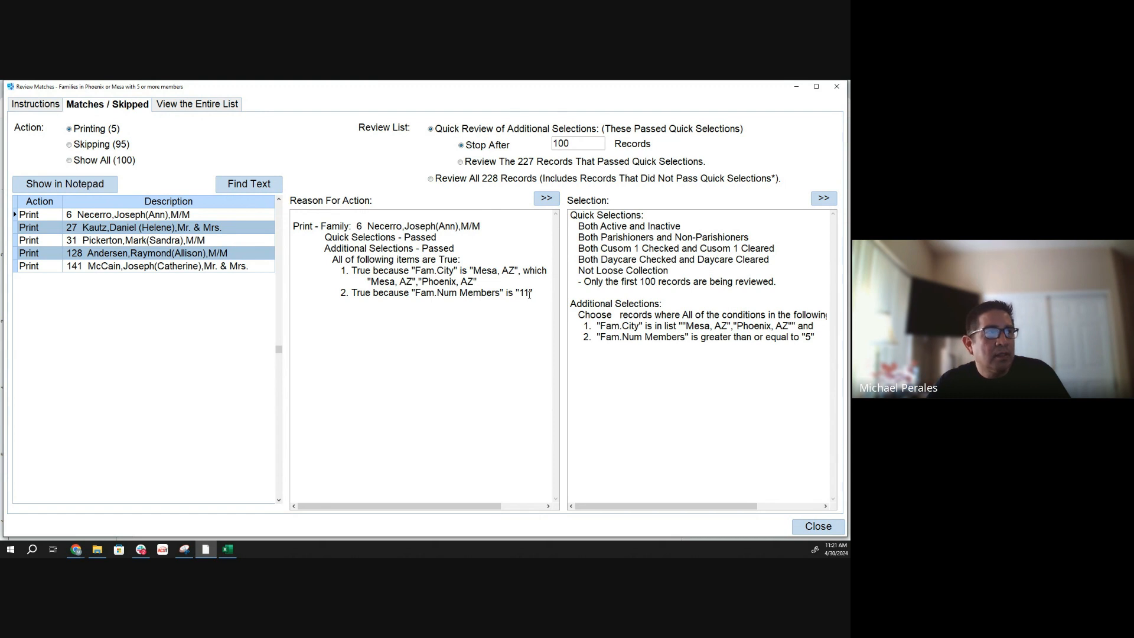
left_click(27, 228)
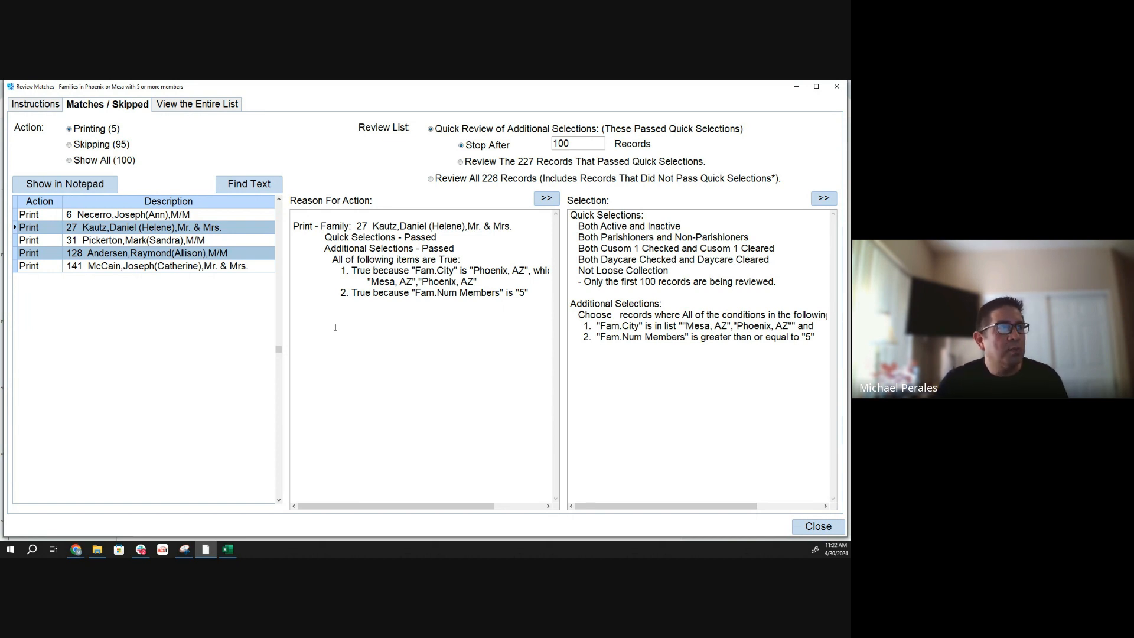
left_click(15, 241)
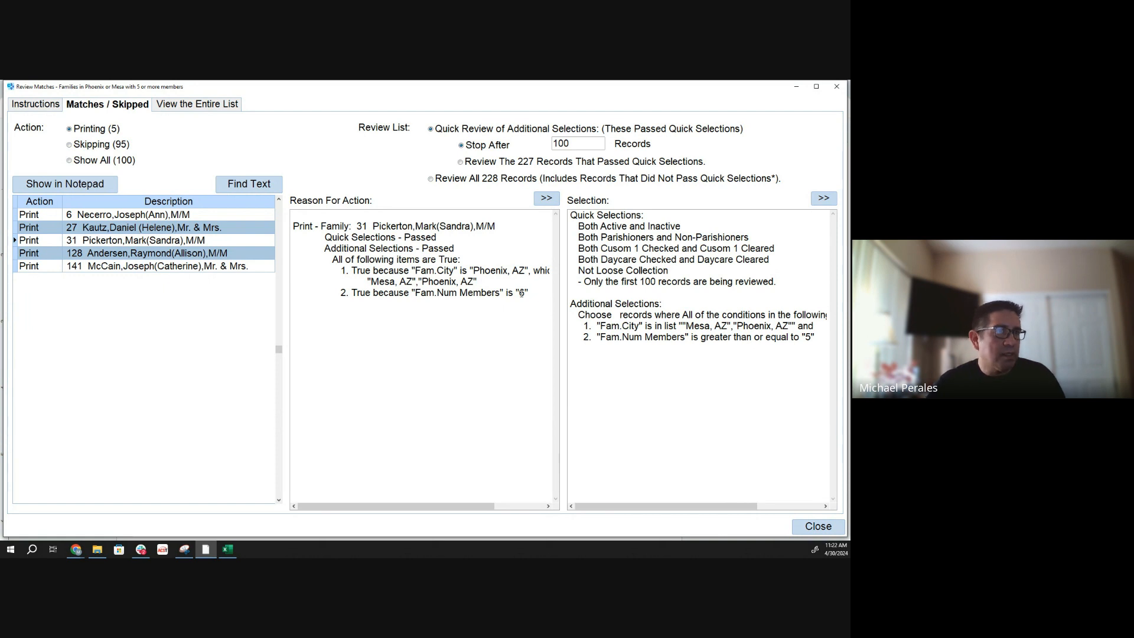
left_click(817, 526)
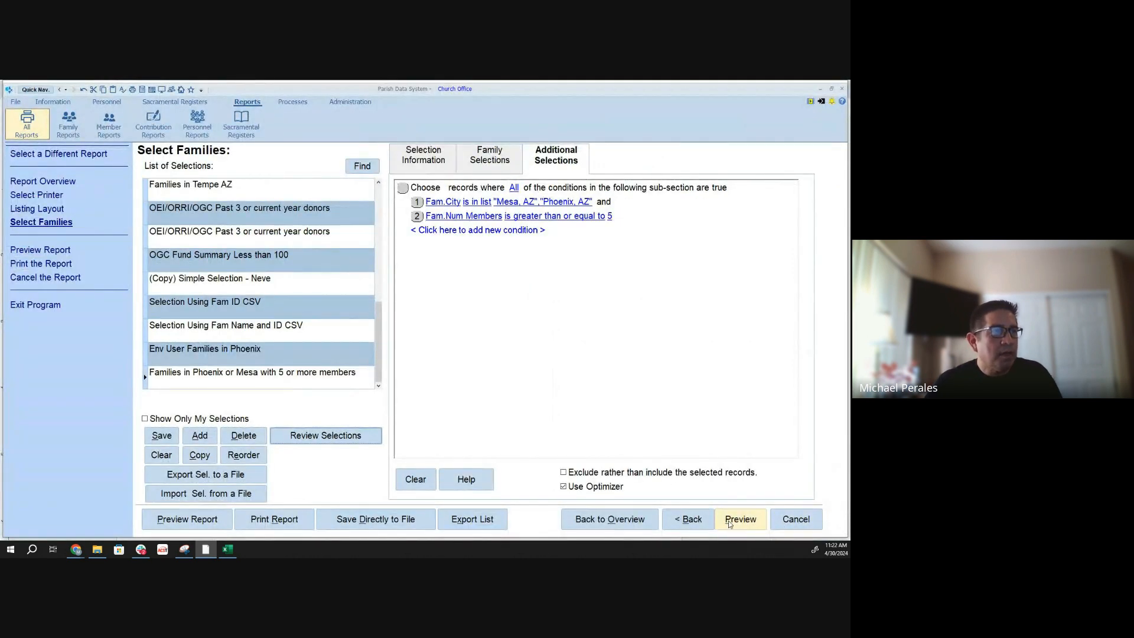
left_click(732, 522)
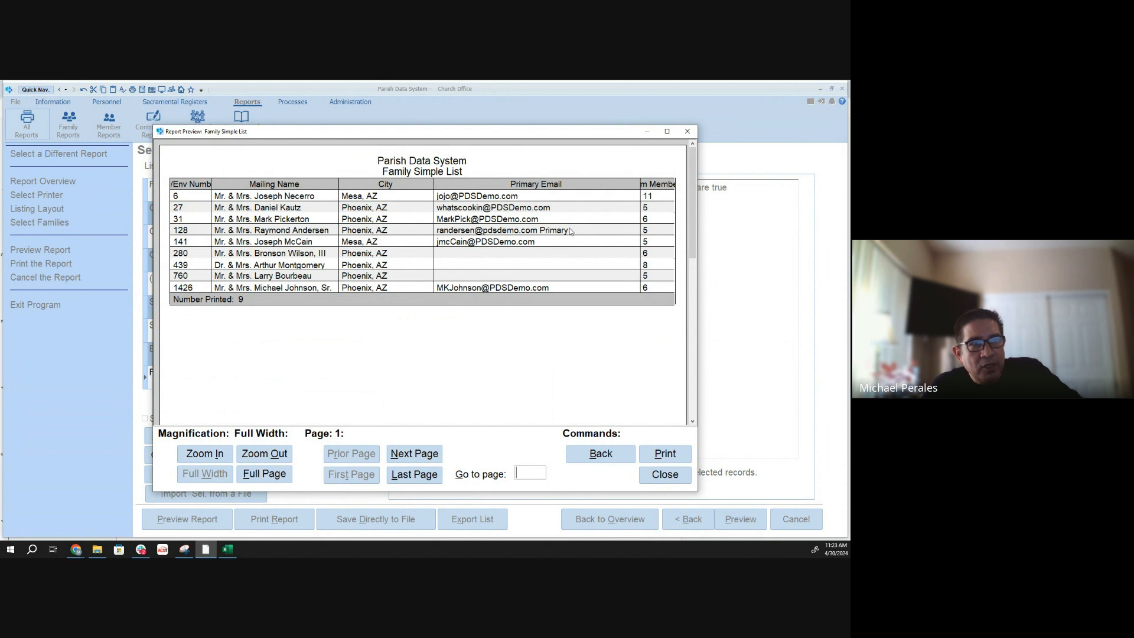
left_click(590, 460)
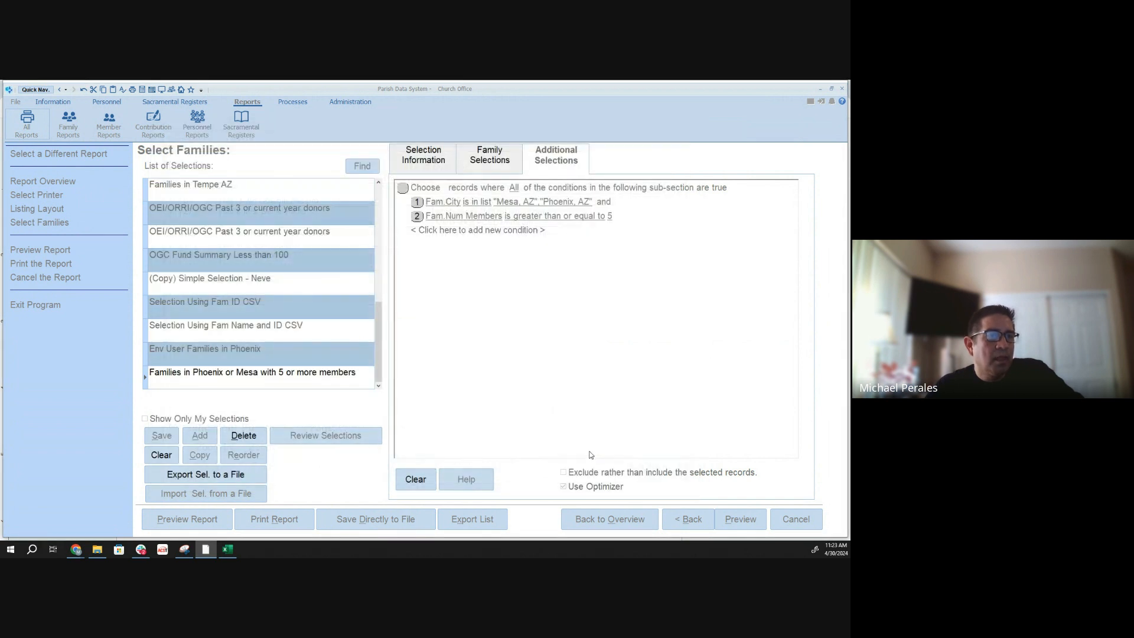
- Return to the listing layout and set the width of the Fam City field to print to 20
left_click(684, 521)
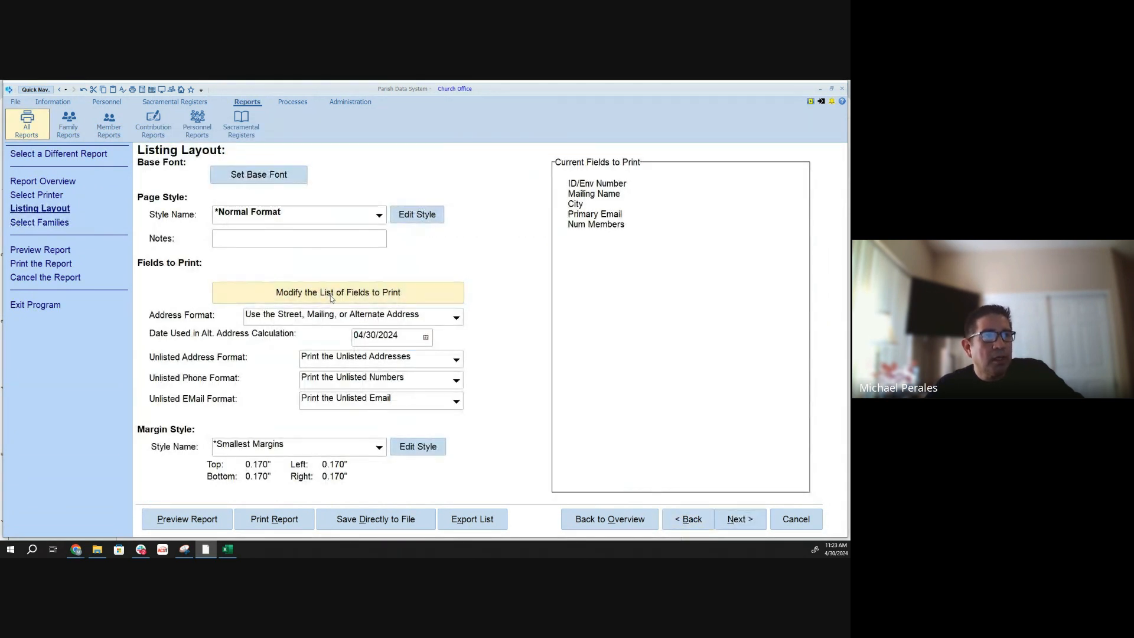
left_click(382, 292)
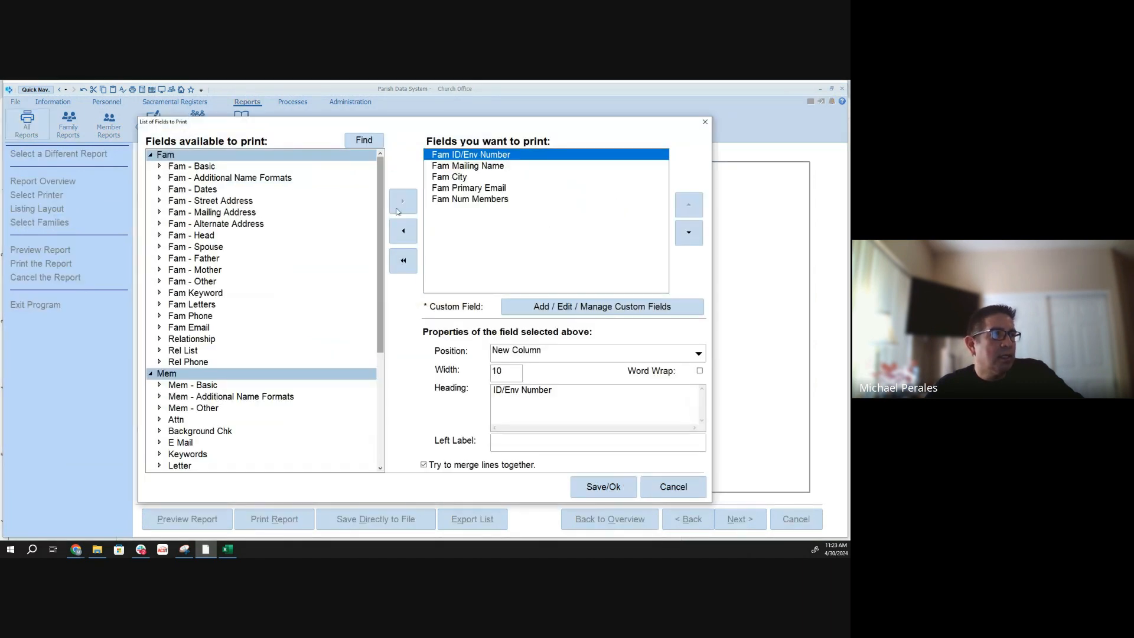
left_click(451, 178)
left_click(511, 373)
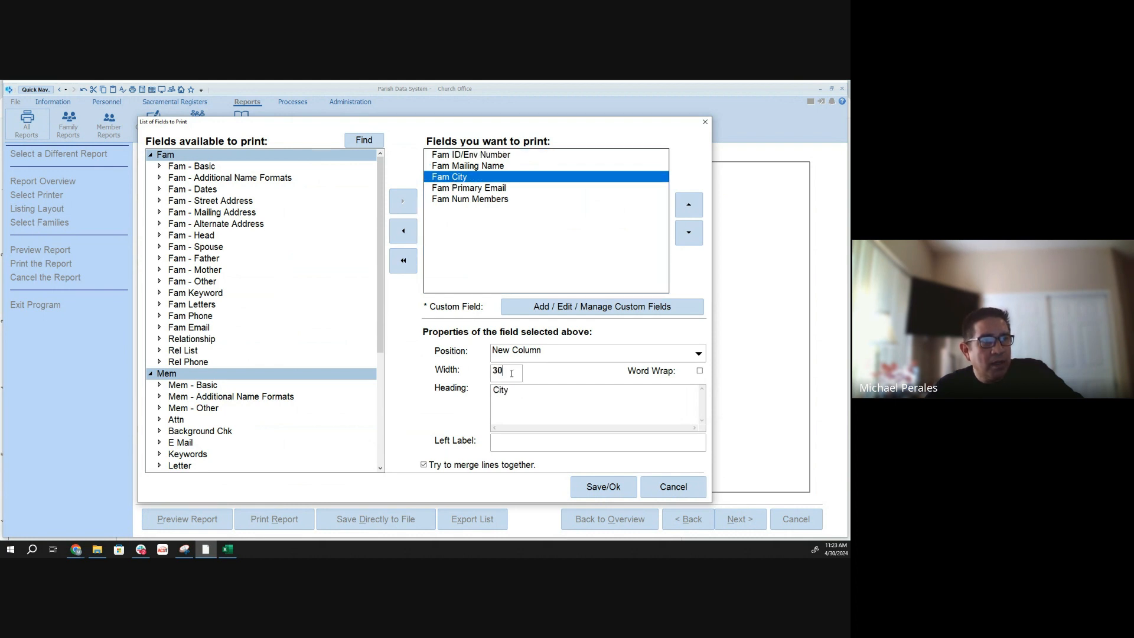
double_click(511, 373)
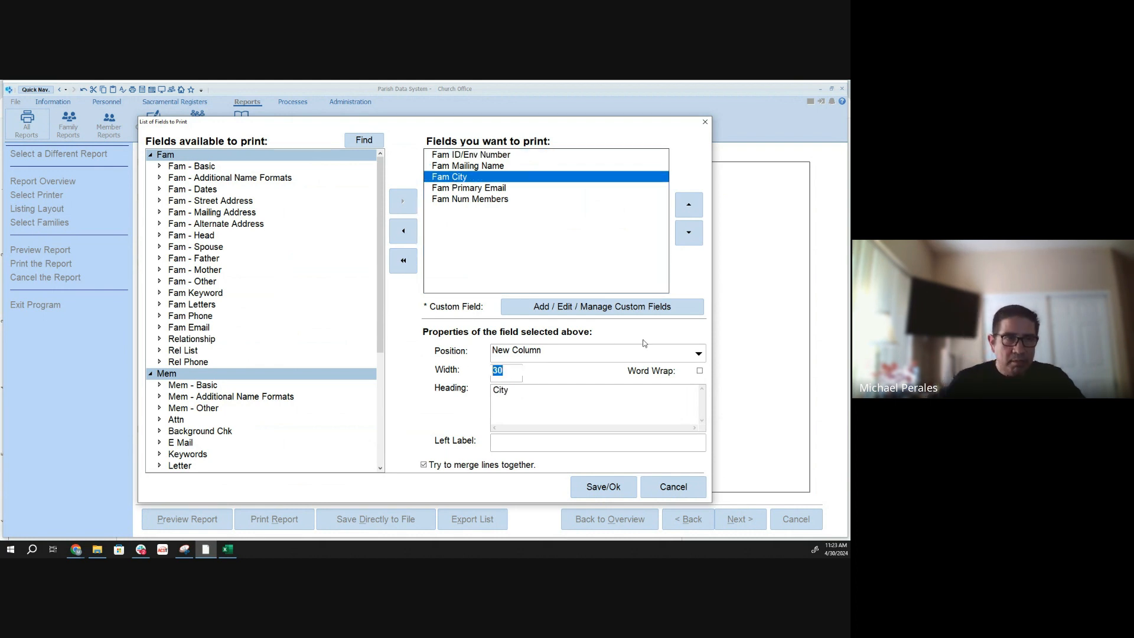
type("20")
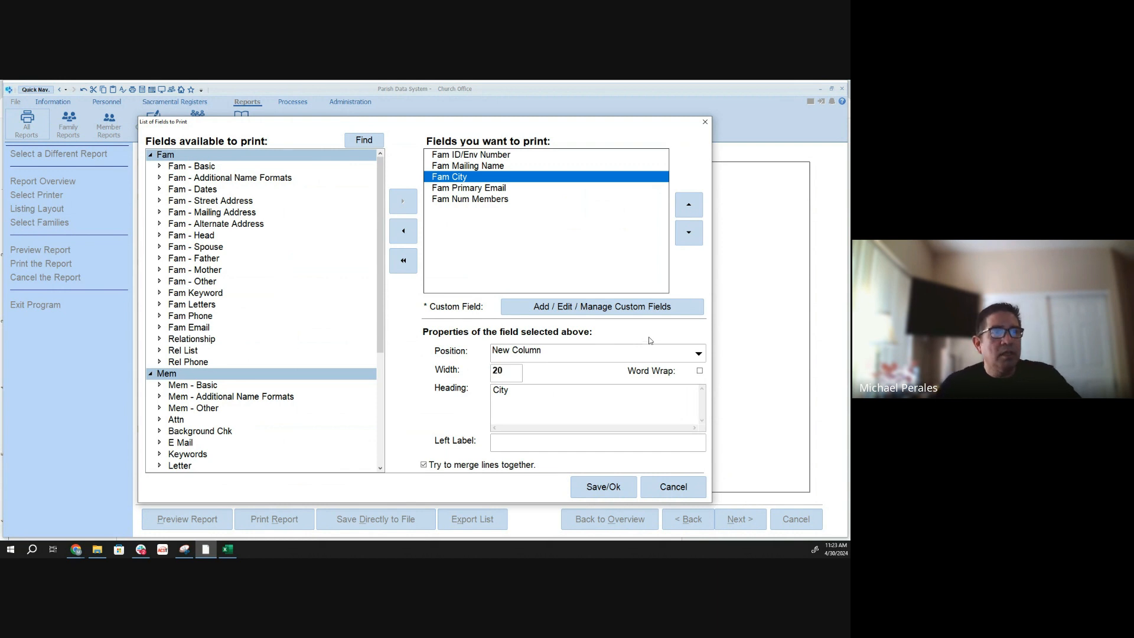
- Set the width of the Fam Primary Email field to 40 and save the list of fields to print
left_click(483, 189)
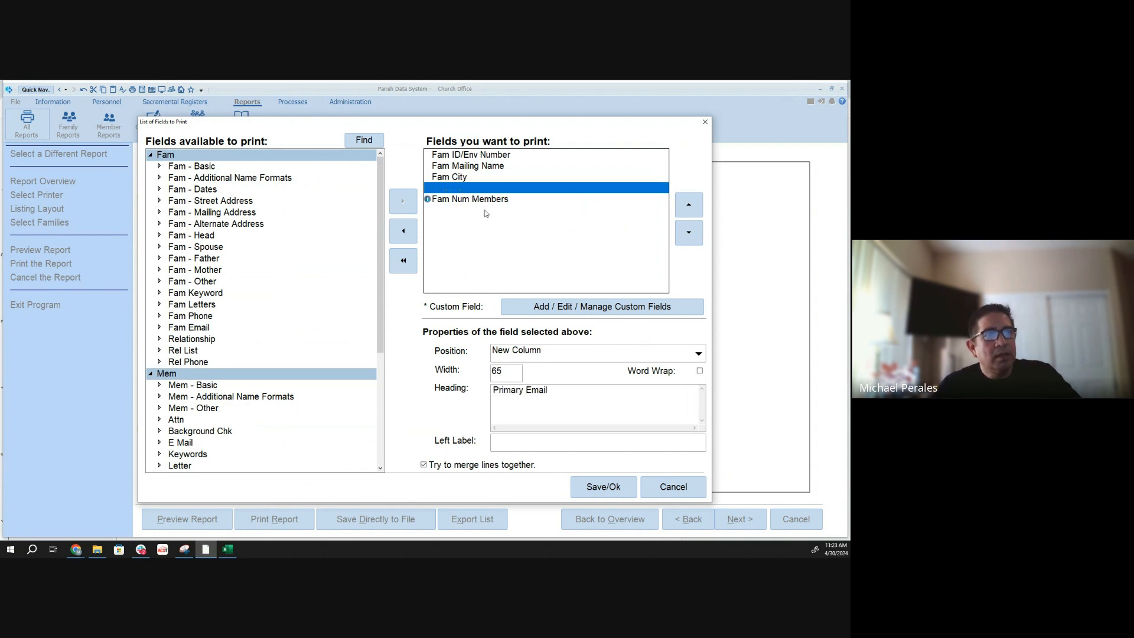
double_click(501, 372)
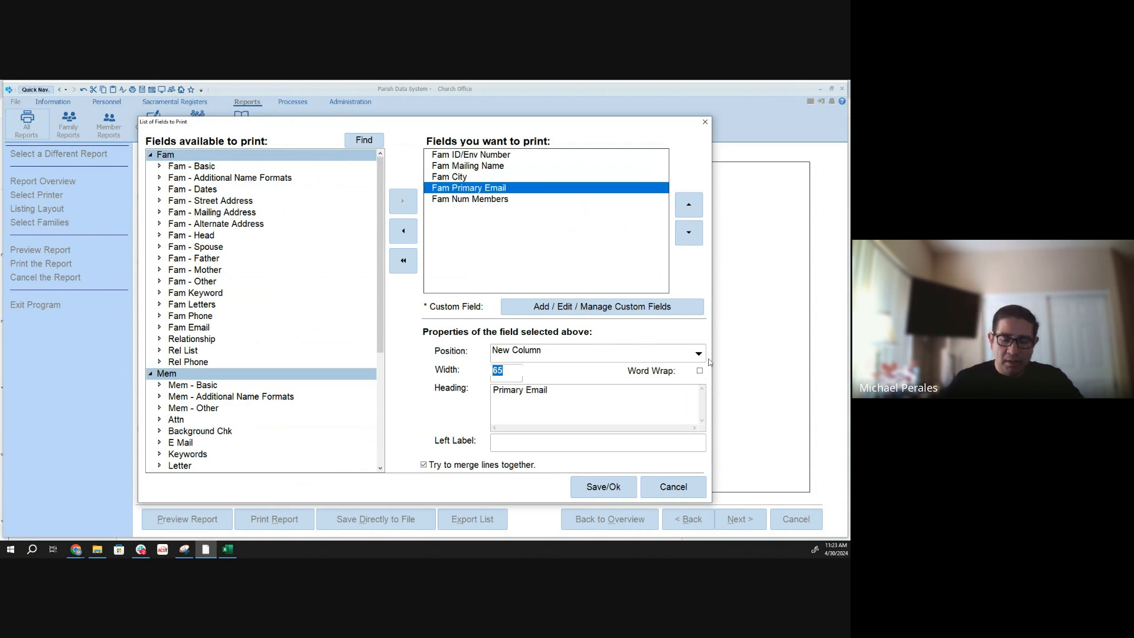
type("40")
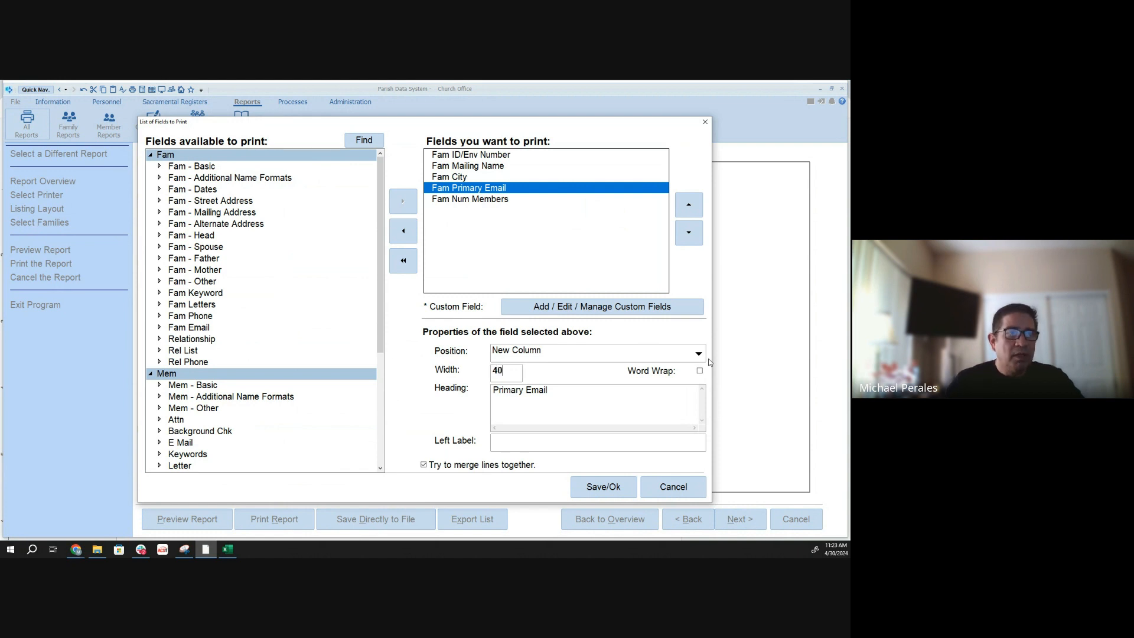
left_click(628, 491)
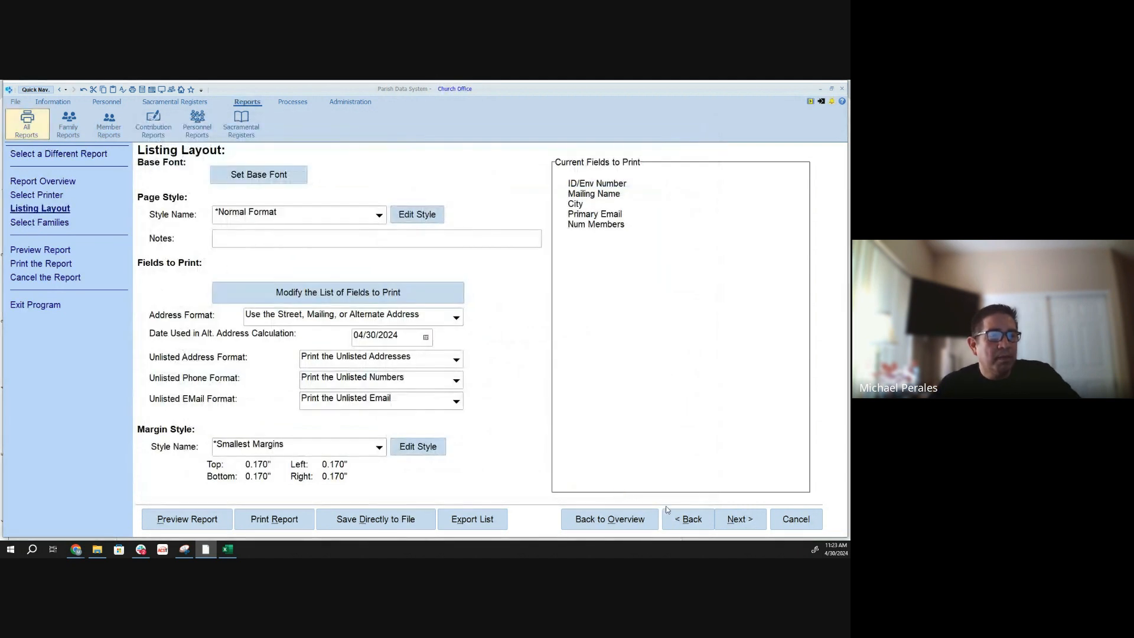
- Preview the Family Simple List report with the changed column widths, and close the preview
left_click(740, 519)
left_click(740, 520)
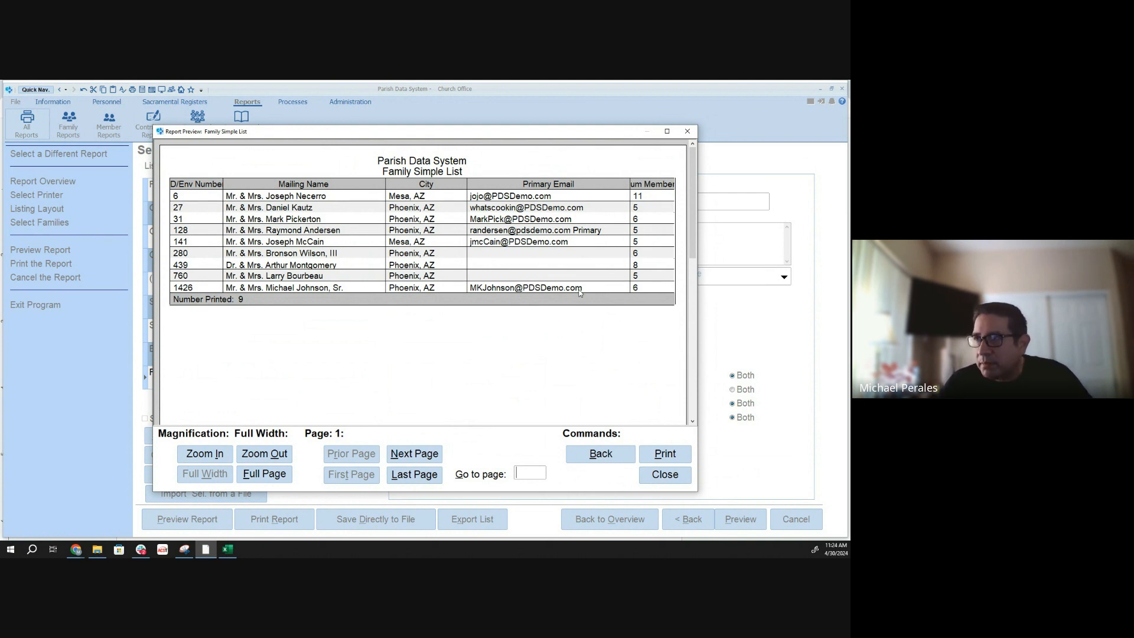
key("alt+Tab")
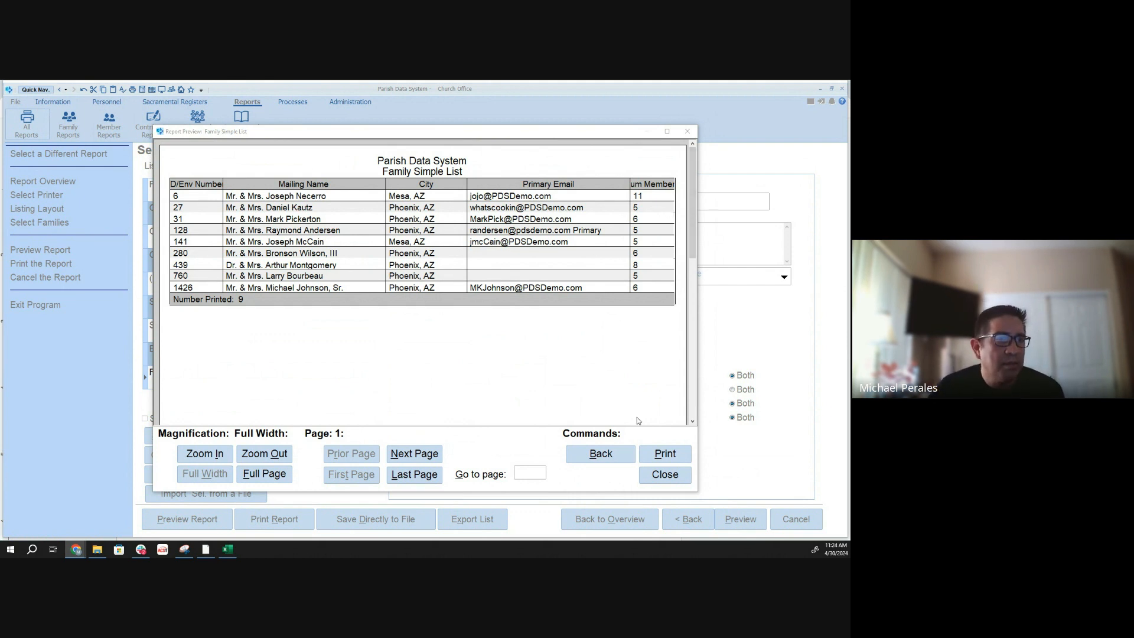
left_click(665, 476)
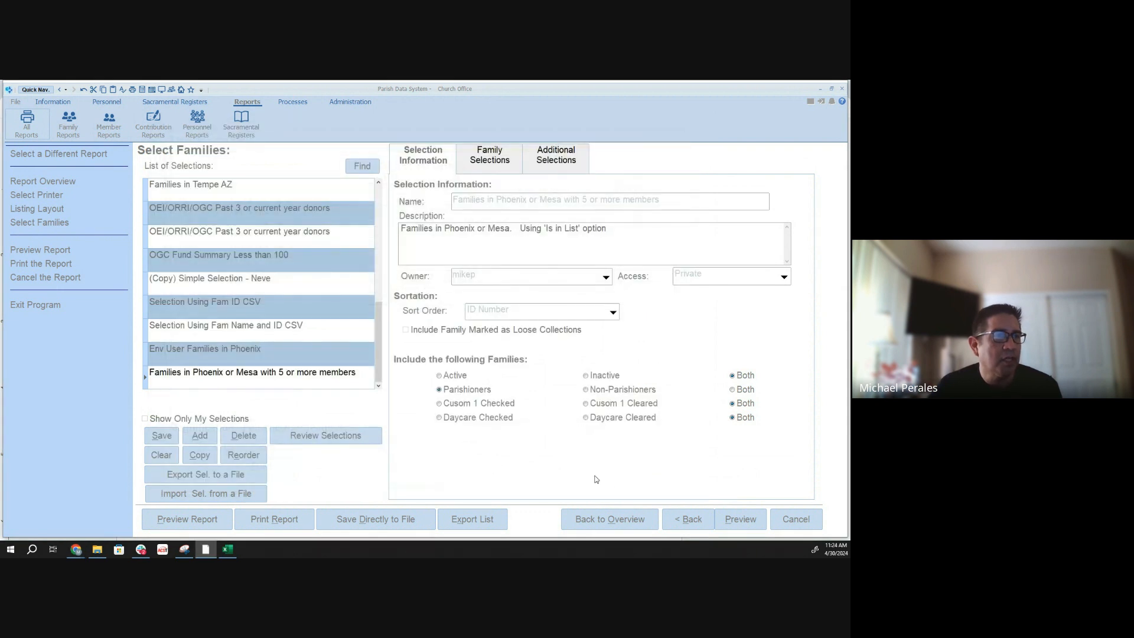
- Leave the current report and expand the Listing Reports section of the contribution reports
left_click(59, 154)
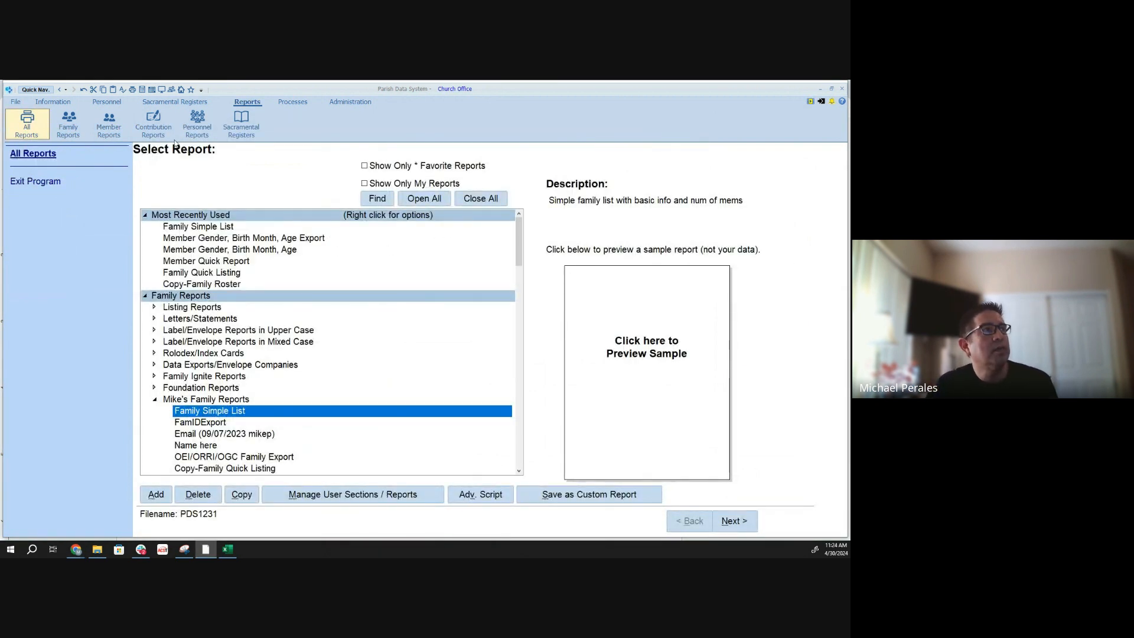
left_click(151, 122)
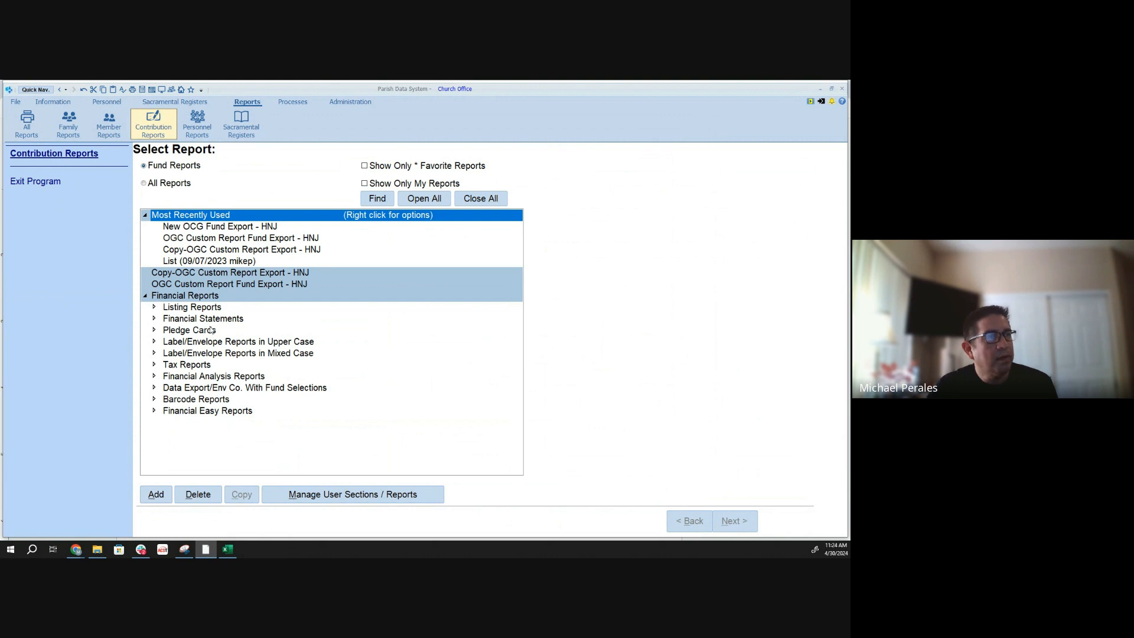
double_click(181, 308)
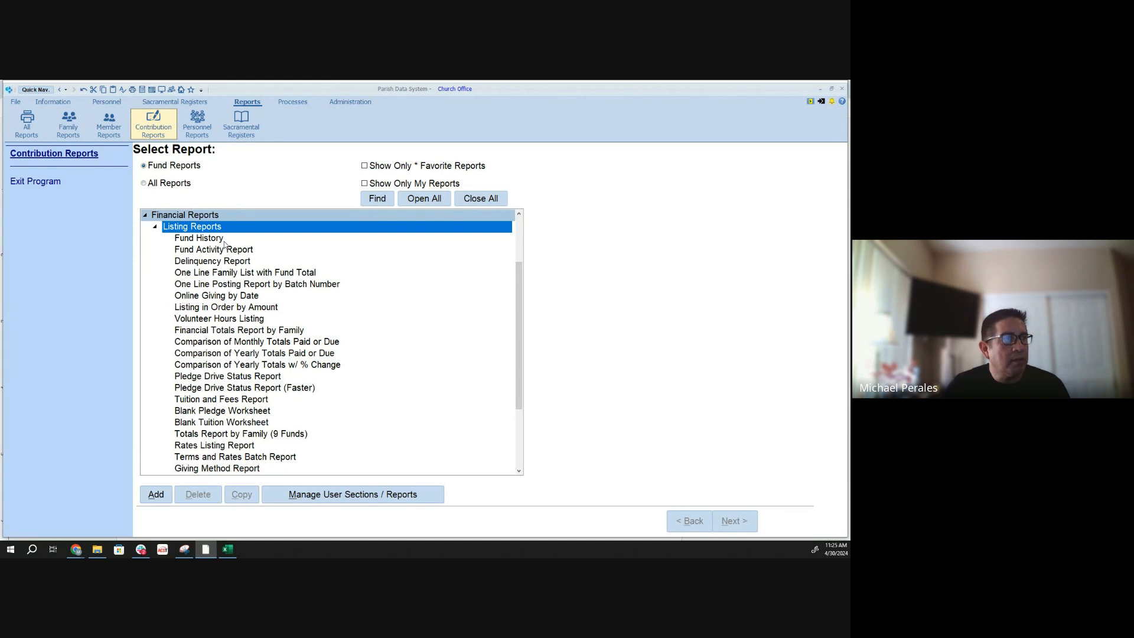
- Look at the description and sample of the Fund History report and its neighbouring listing report
left_click(200, 239)
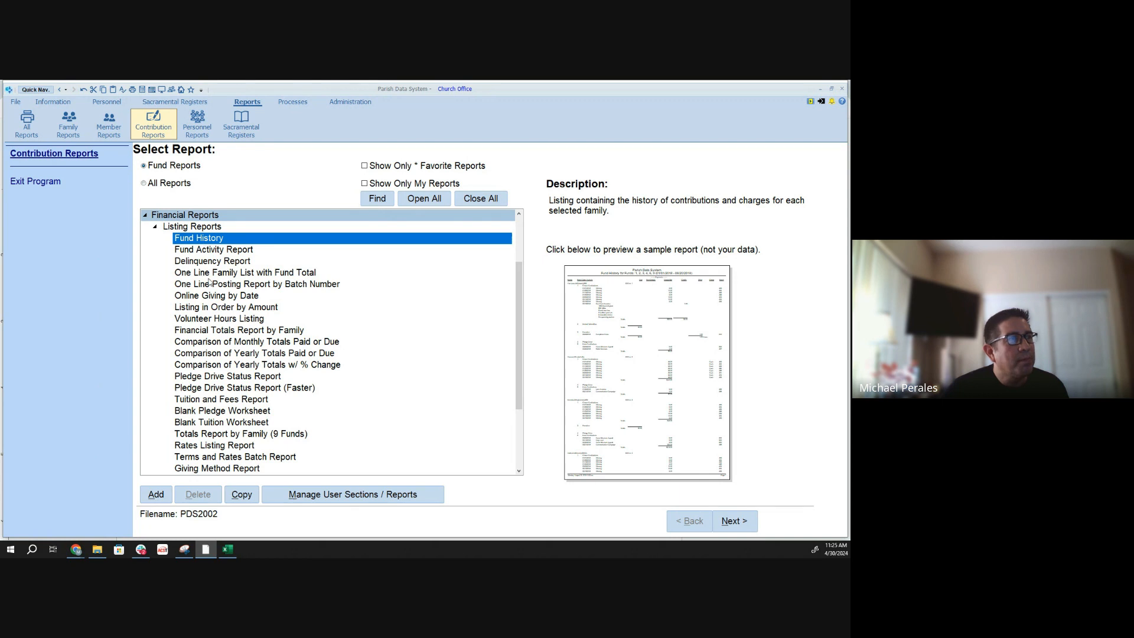
key("Down")
key("Up")
key("Up")
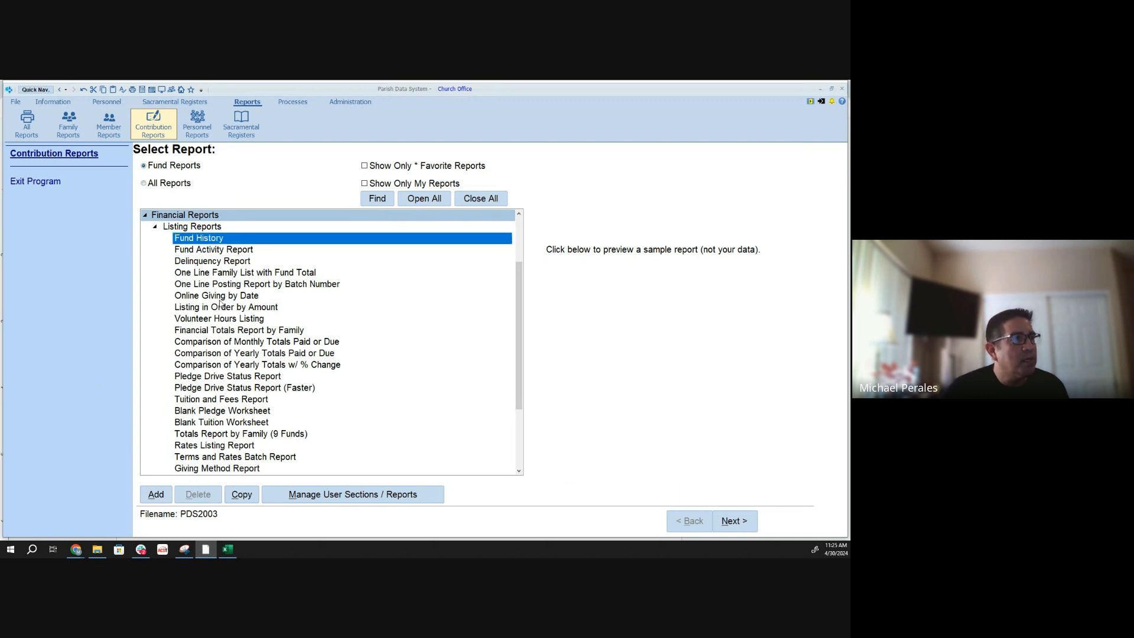
key("Down")
key("Down")
key("Up")
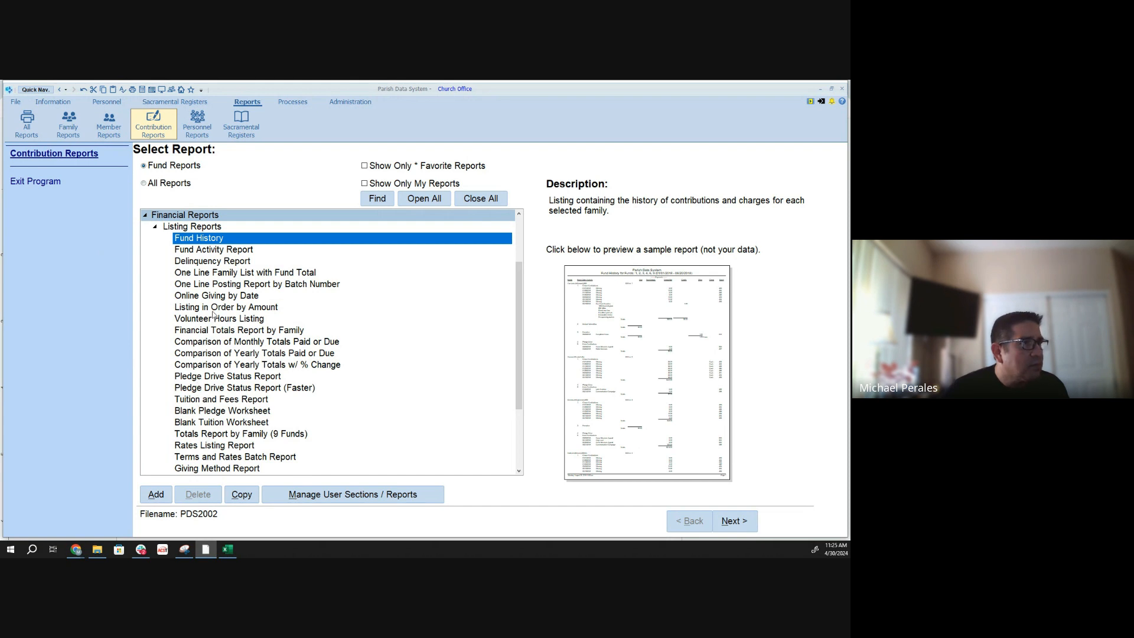
- Search the contribution report list for "history" and close the search
left_click(377, 200)
type("history")
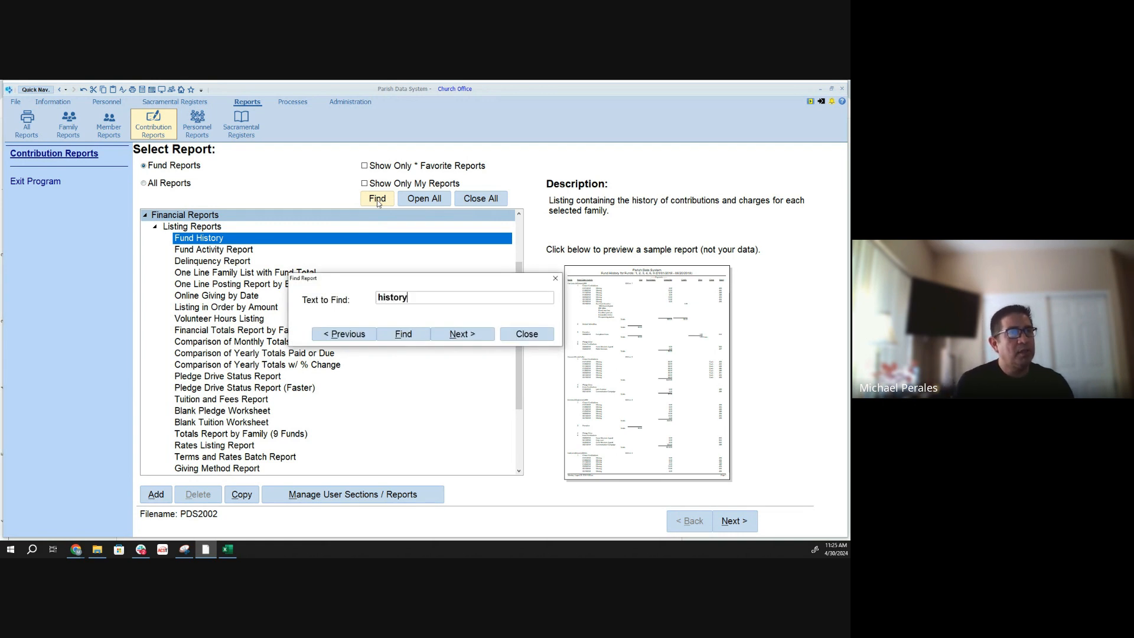
key("Return")
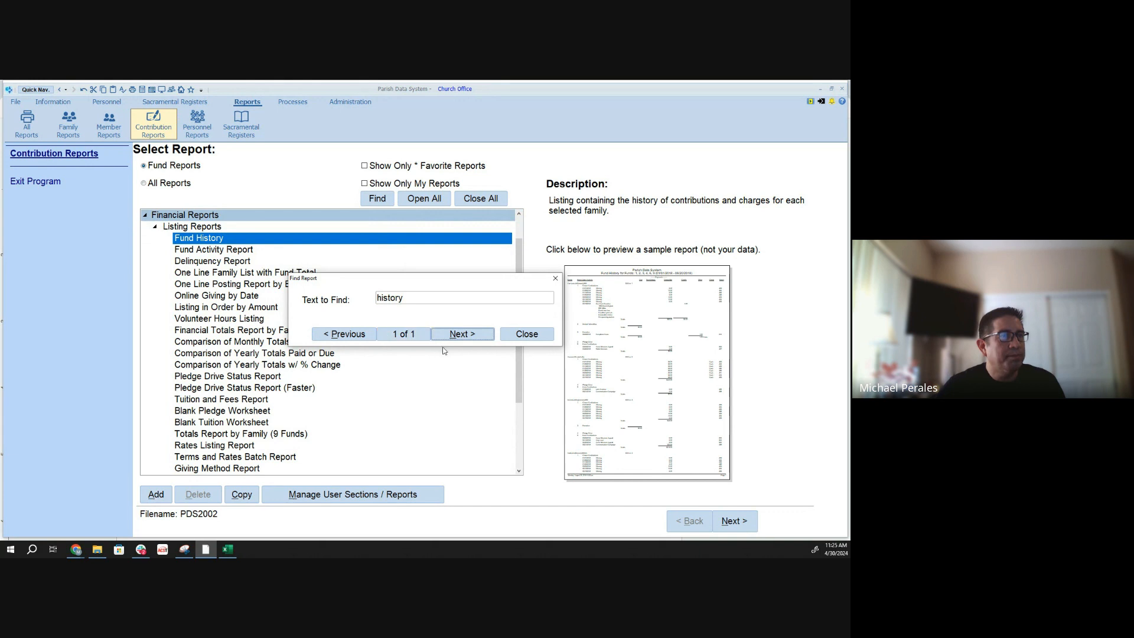
left_click(527, 334)
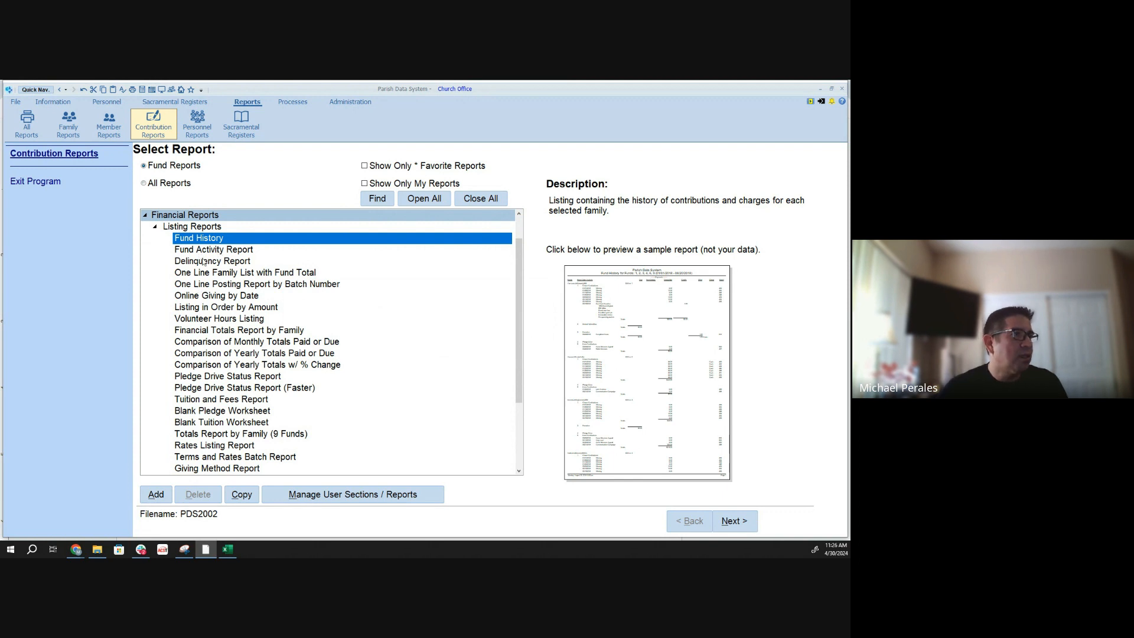
- Copy the One Line Family List with Fund Total report and name the copy "One Line Family List with last donation"
left_click(218, 277)
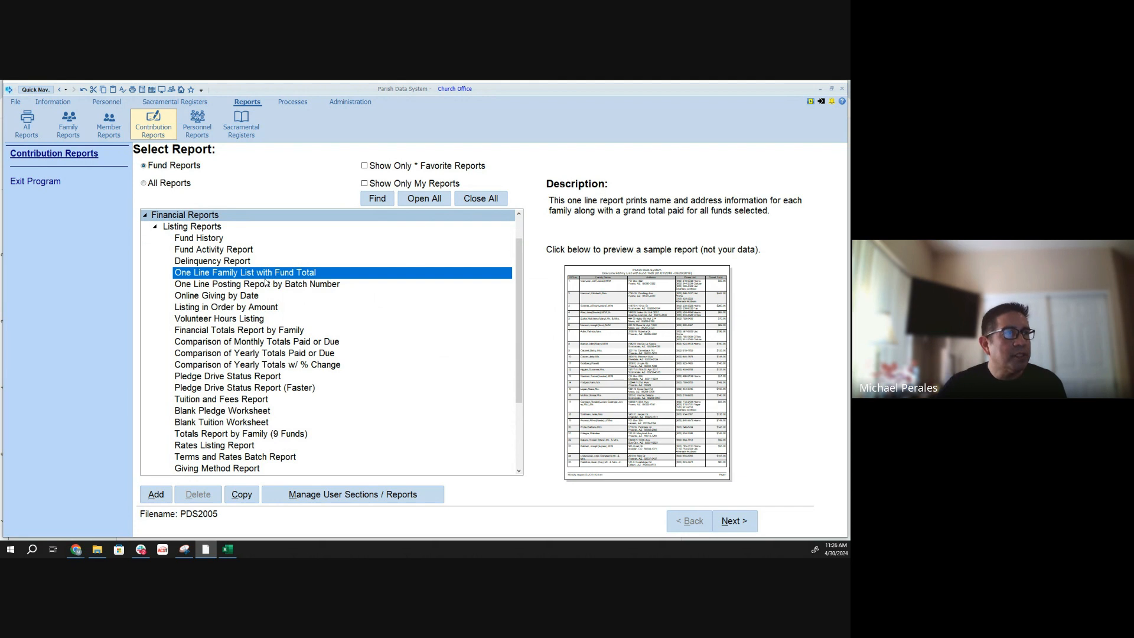
left_click(241, 494)
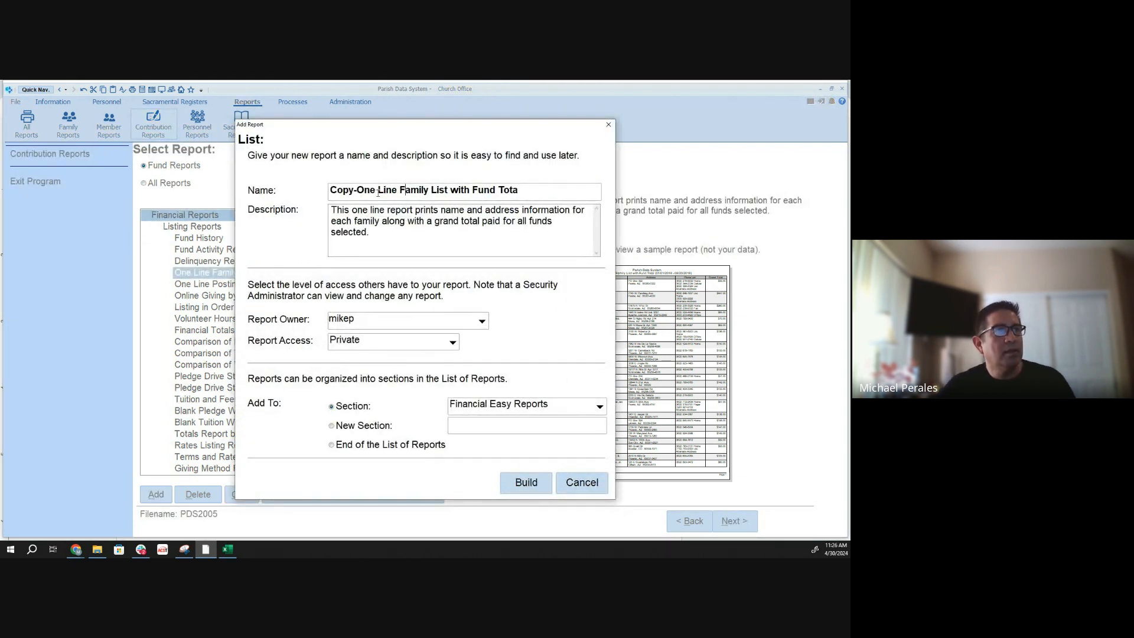
double_click(355, 190)
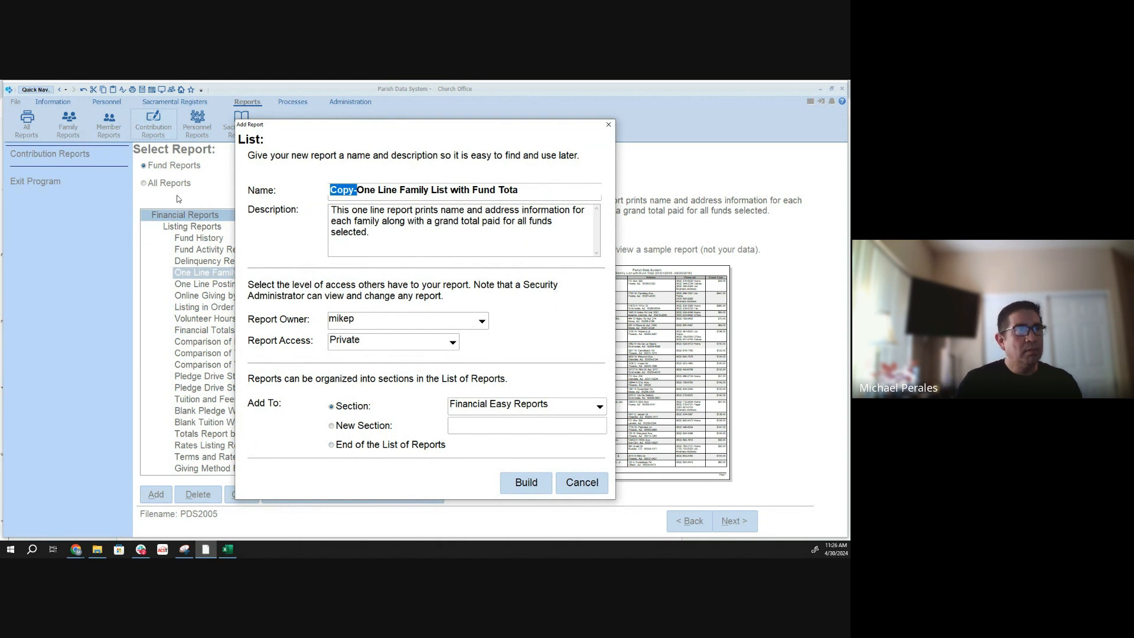
key("Delete")
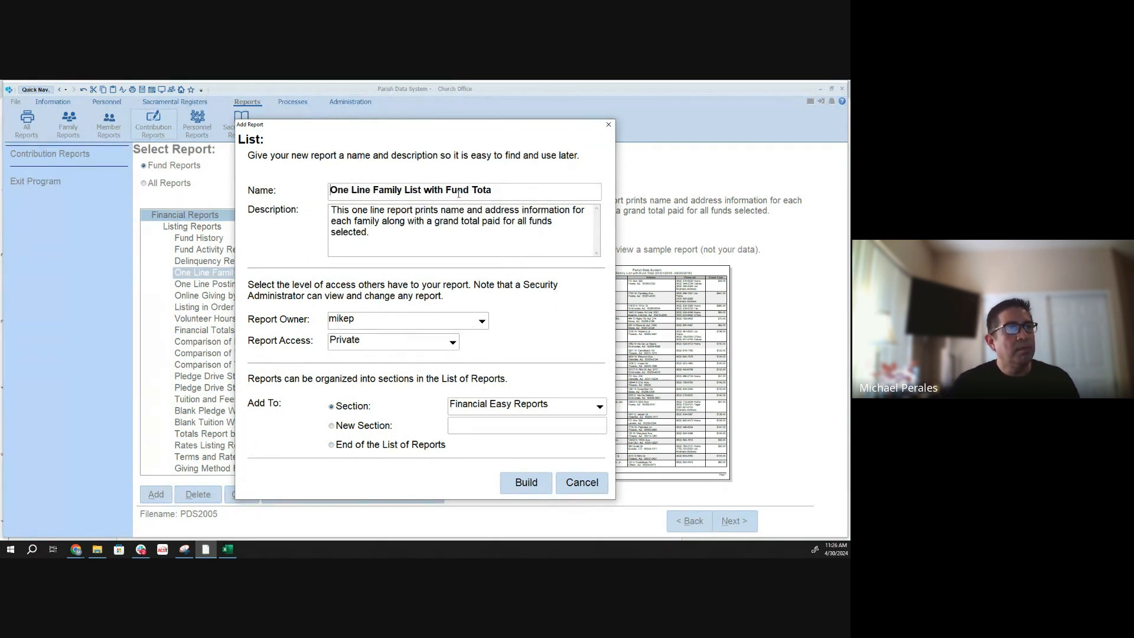
key("BackSpace")
key("BackSpace")
key("BackSpace")
key("BackSpace")
key("BackSpace")
key("BackSpace")
key("BackSpace")
key("BackSpace")
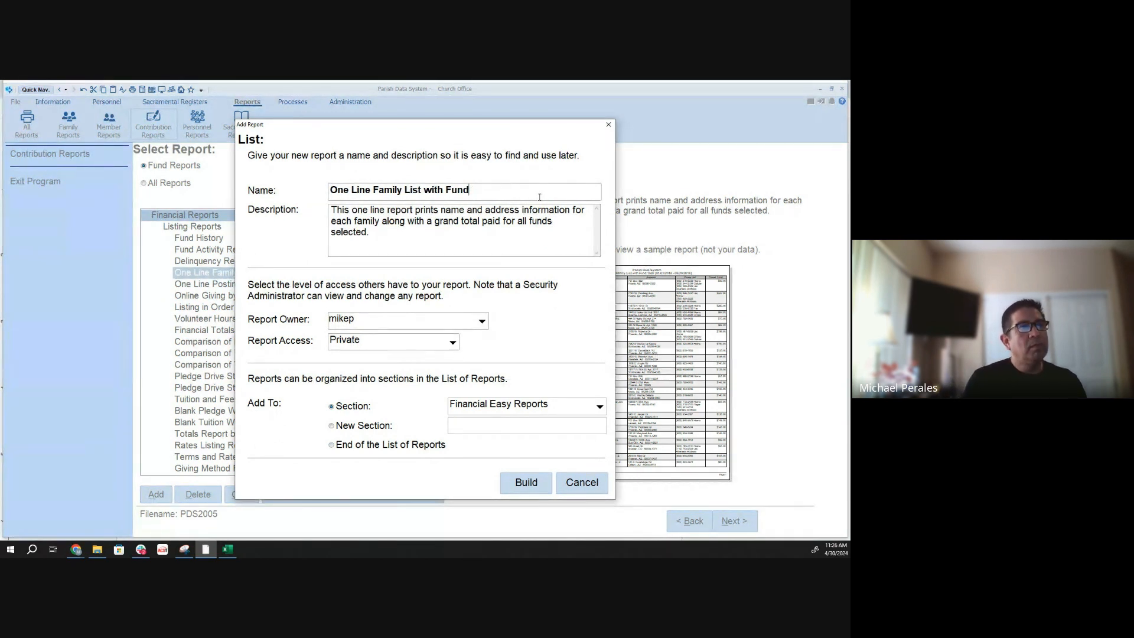
type("las")
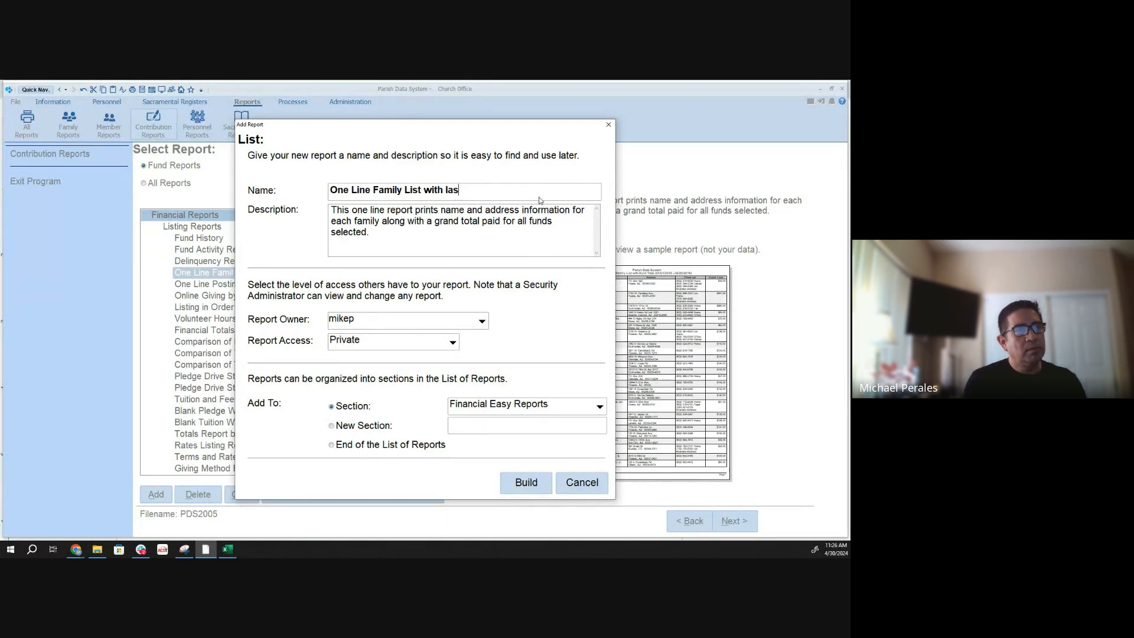
type("t donation")
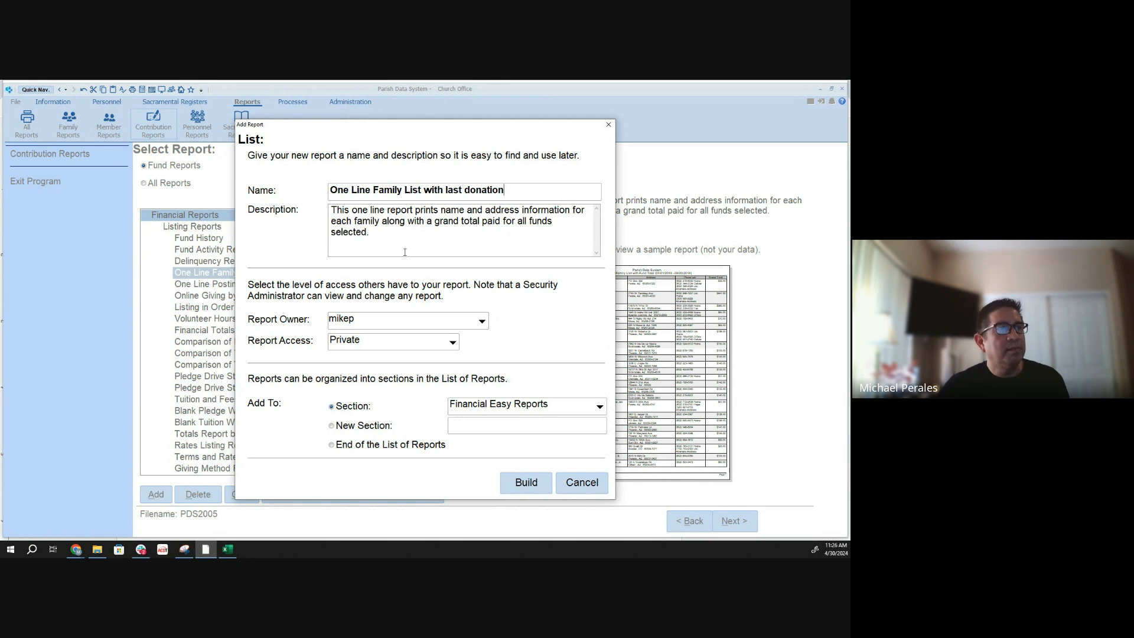
- Replace the copy's description with "One Line Family List with last donation" and build the report in the Financial Easy Reports section
left_click_drag(404, 252, 325, 201)
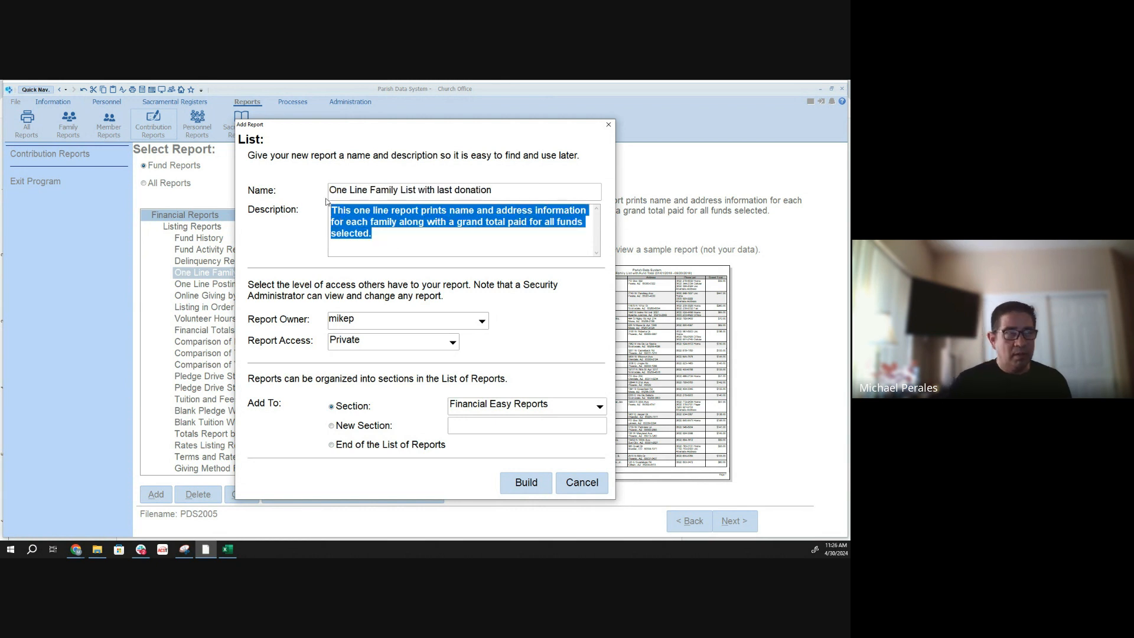
key("BackSpace")
left_click_drag(539, 187, 192, 183)
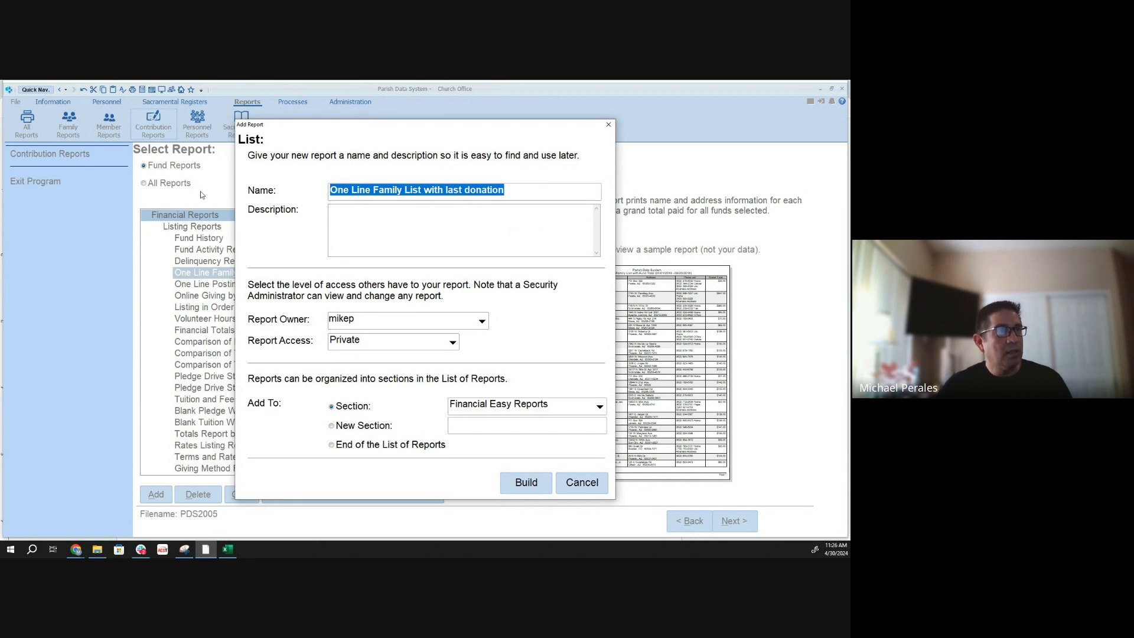
left_click(392, 216)
key("ctrl+v")
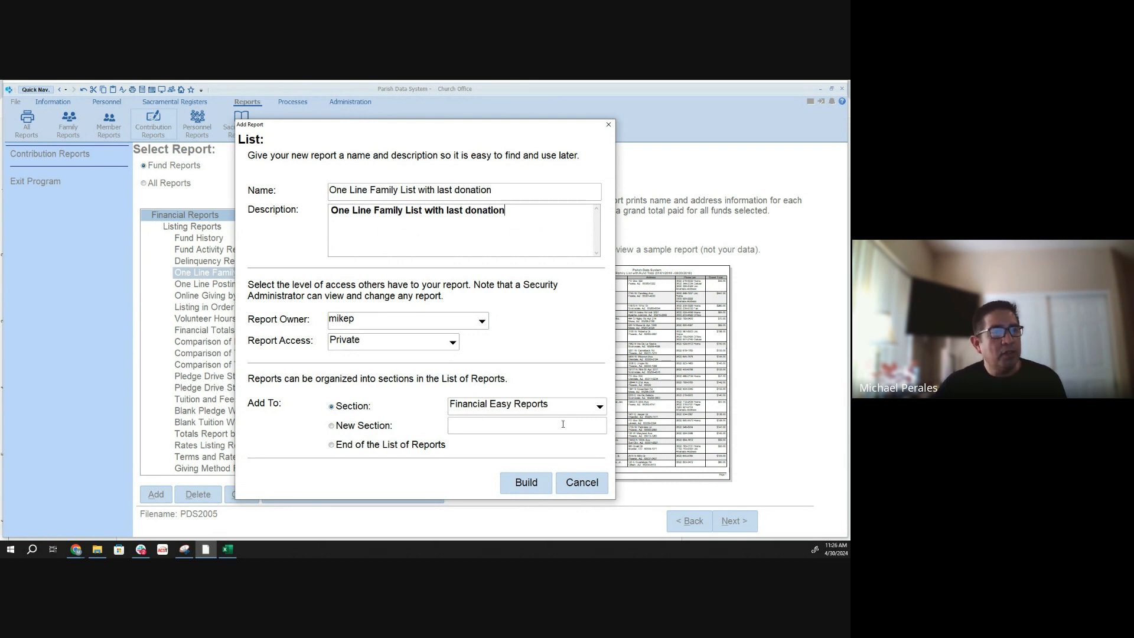
left_click(525, 482)
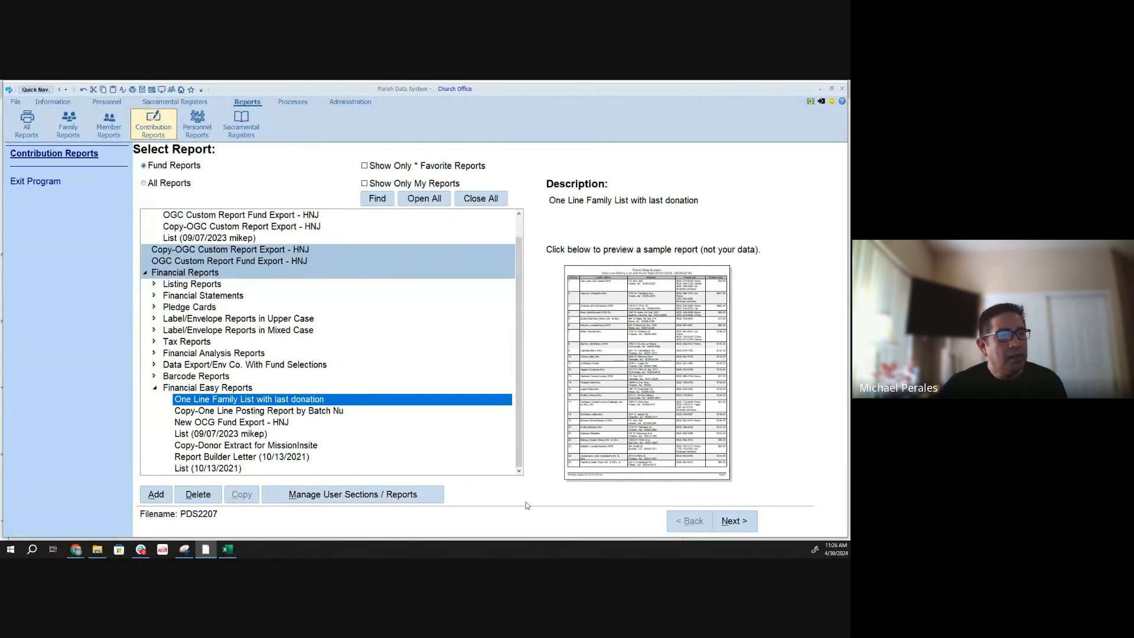
- Open the new report's list of fields to print and remove the Fund Totals Grand Total Total Paid field
left_click(725, 514)
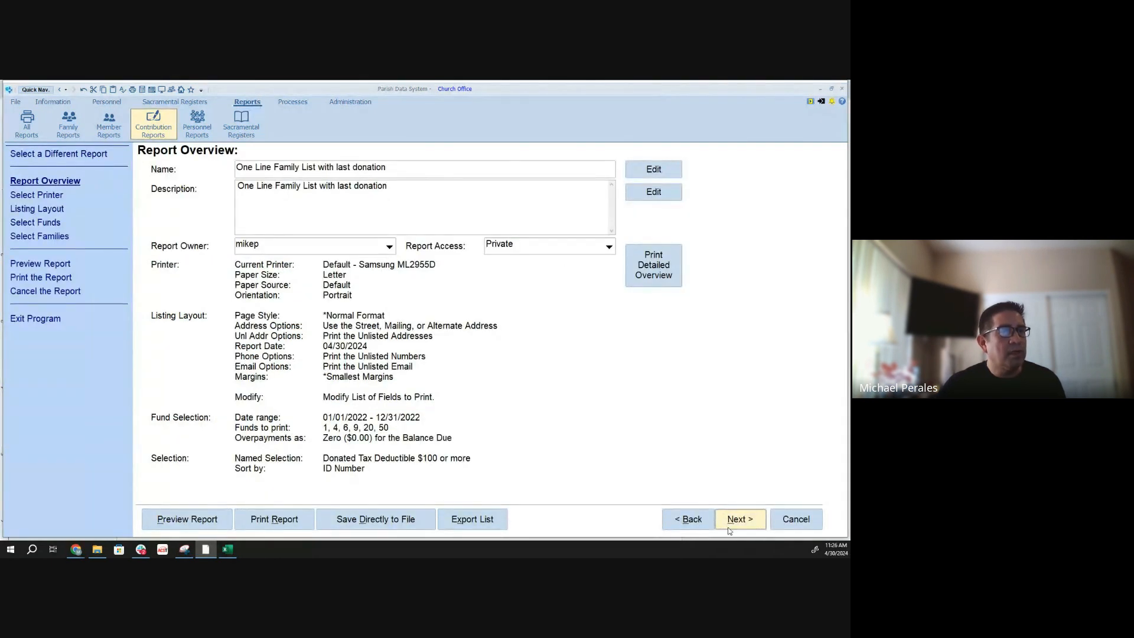
left_click(727, 524)
left_click(728, 522)
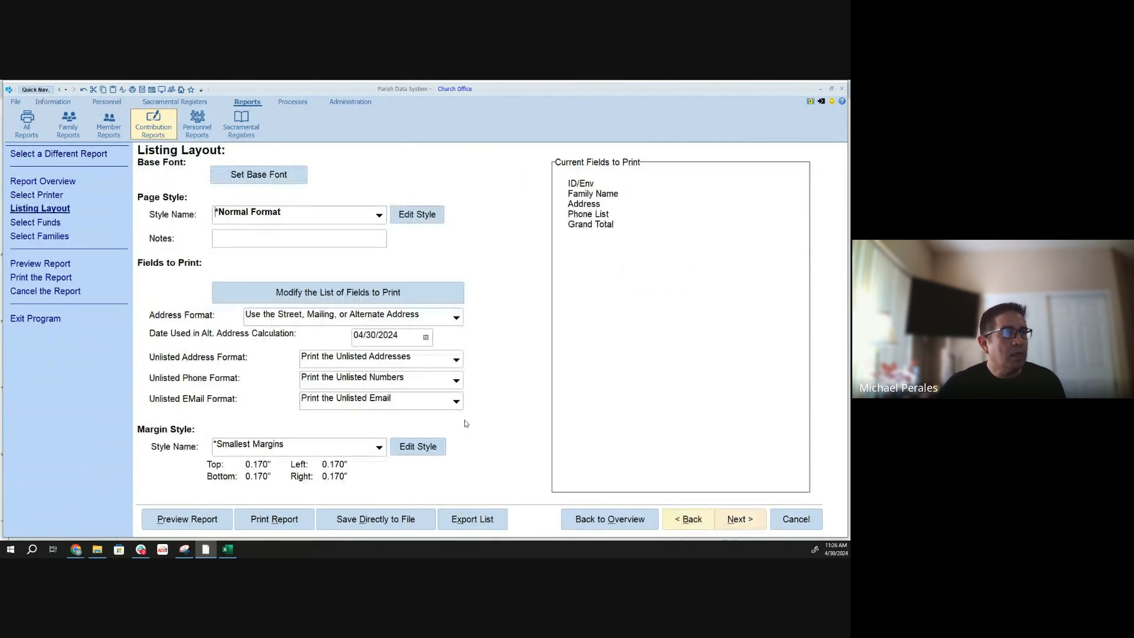
left_click(328, 301)
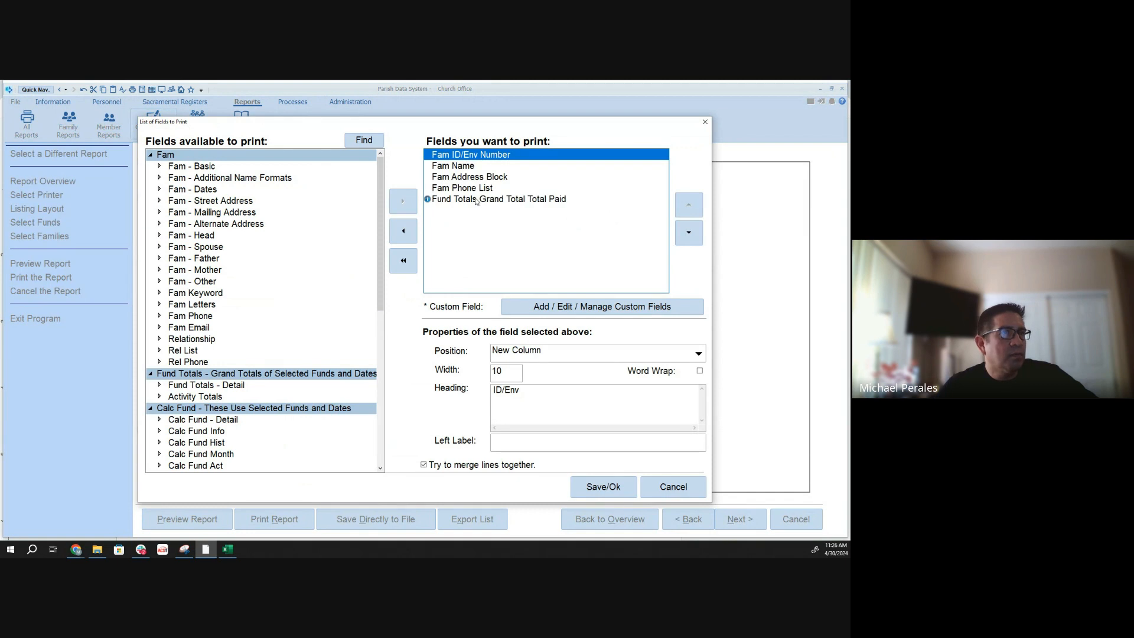
left_click(405, 229)
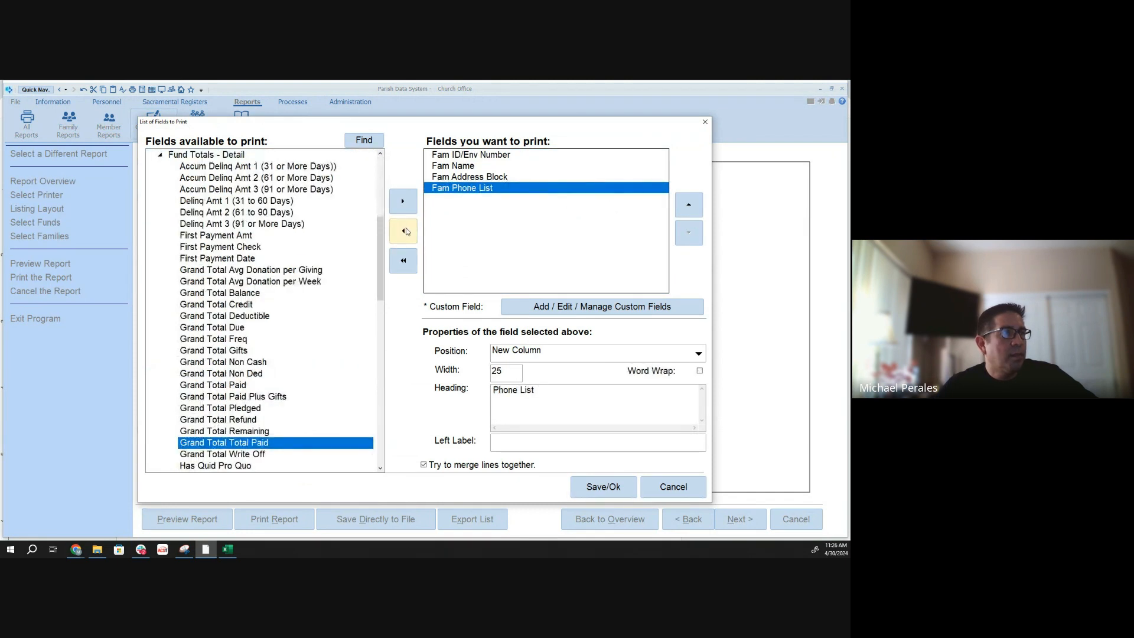
- Add the Date and Amount fields from Fund Hist, under the funds that use all funds and dates, to the fields to print
left_click_drag(381, 251, 372, 182)
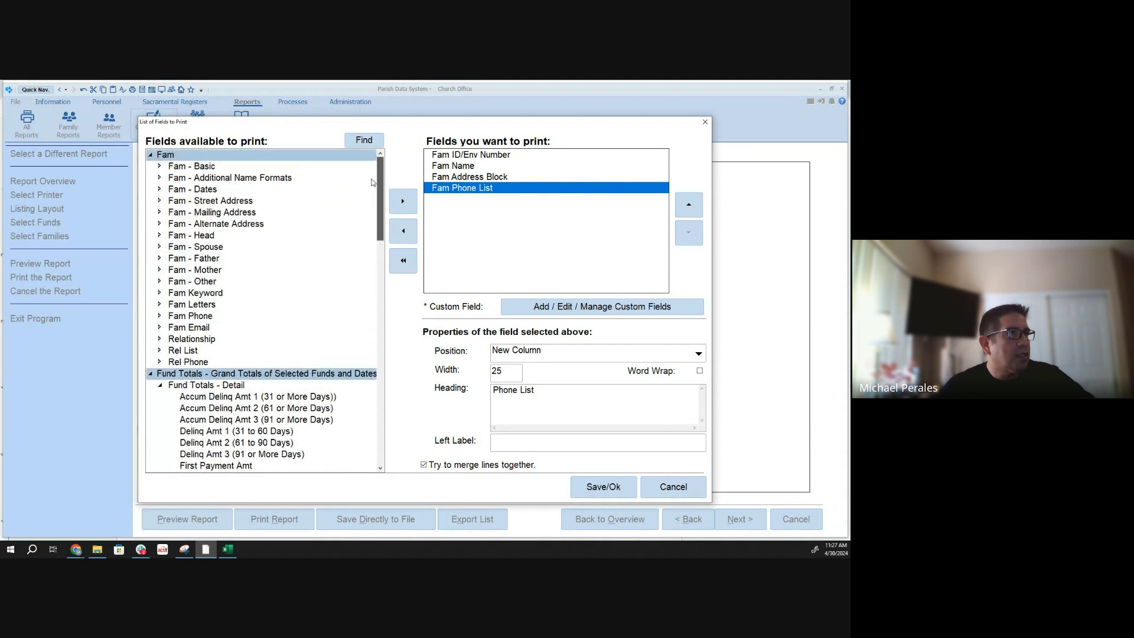
left_click(151, 374)
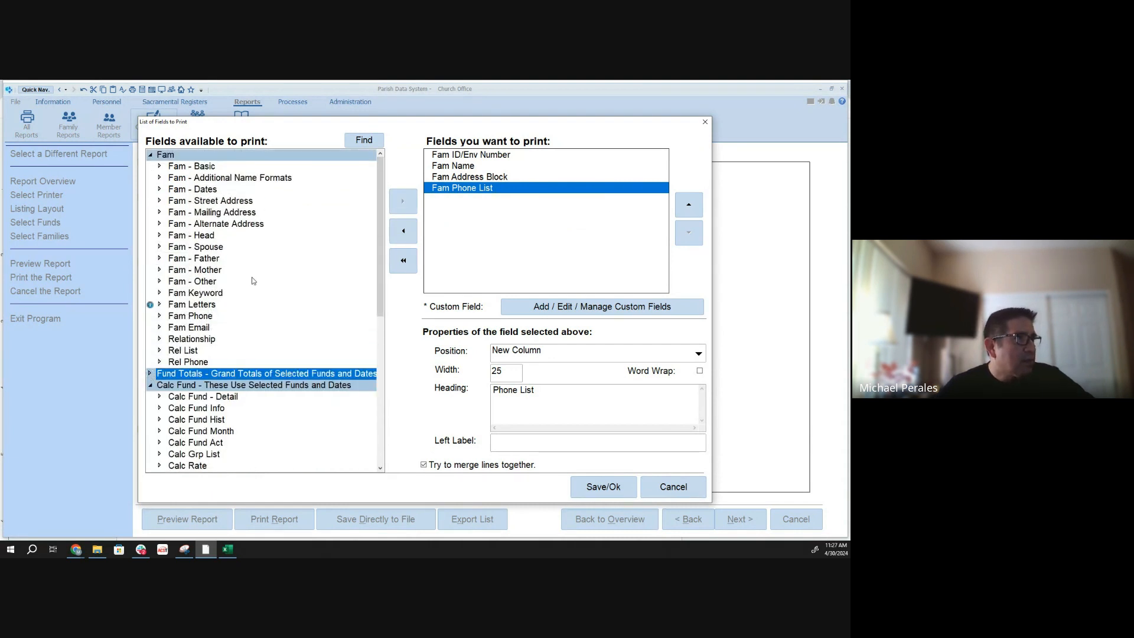
left_click_drag(379, 193, 375, 297)
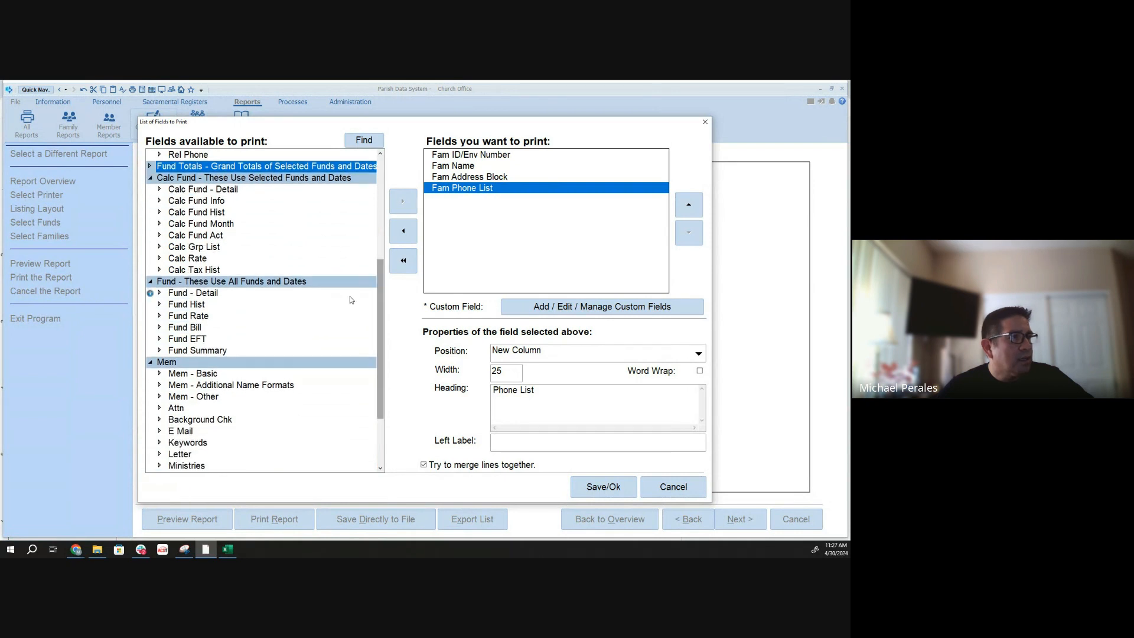
left_click(160, 304)
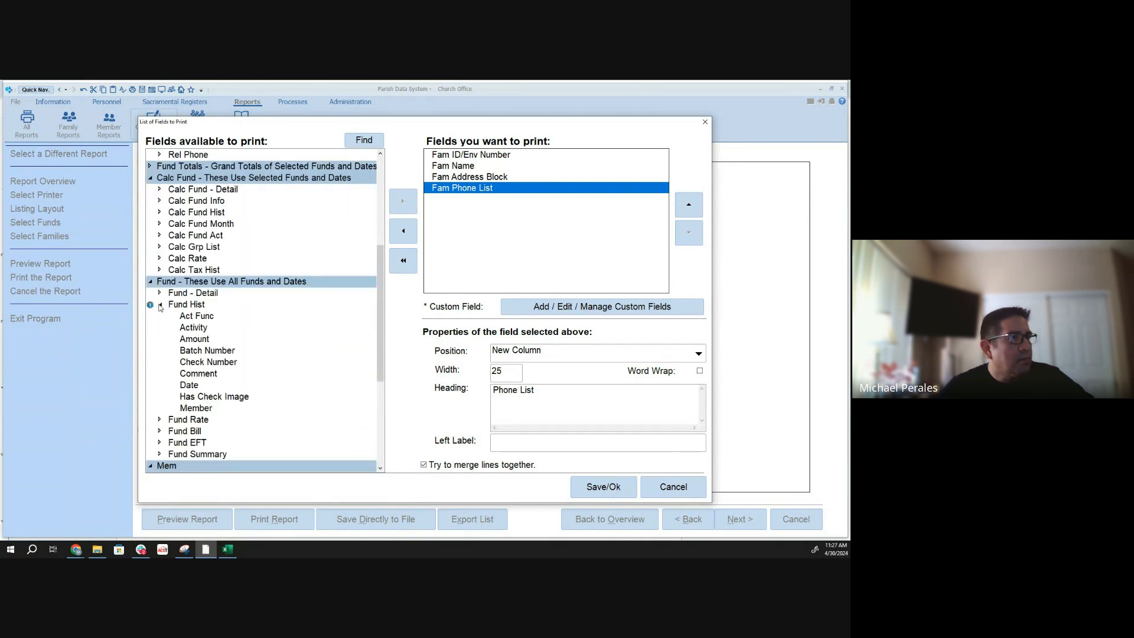
left_click(161, 306)
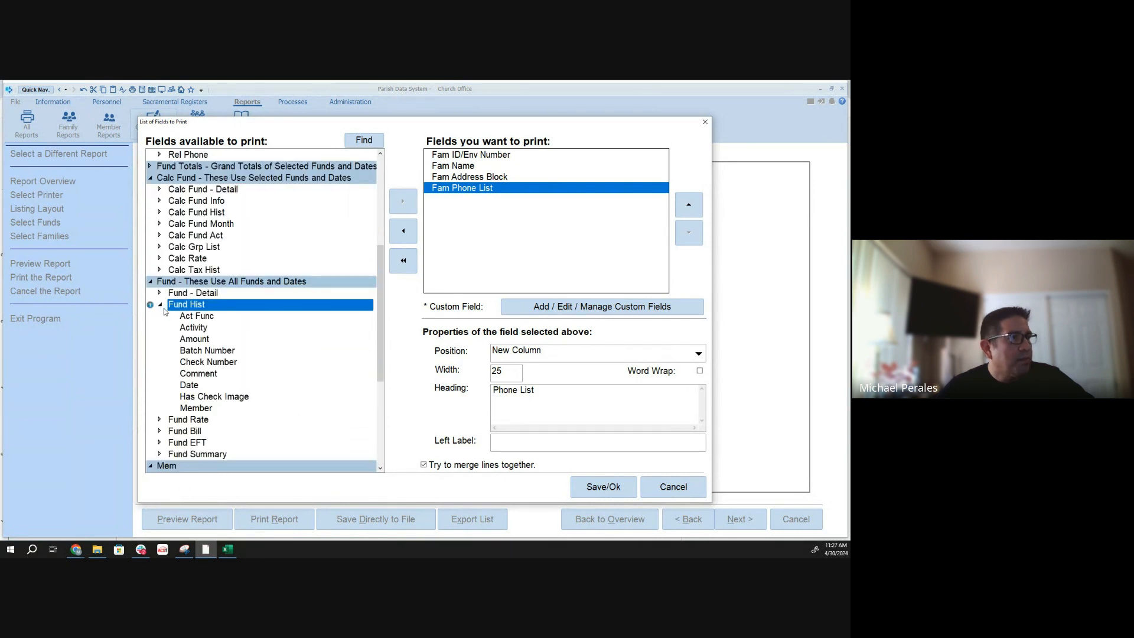
left_click(188, 385)
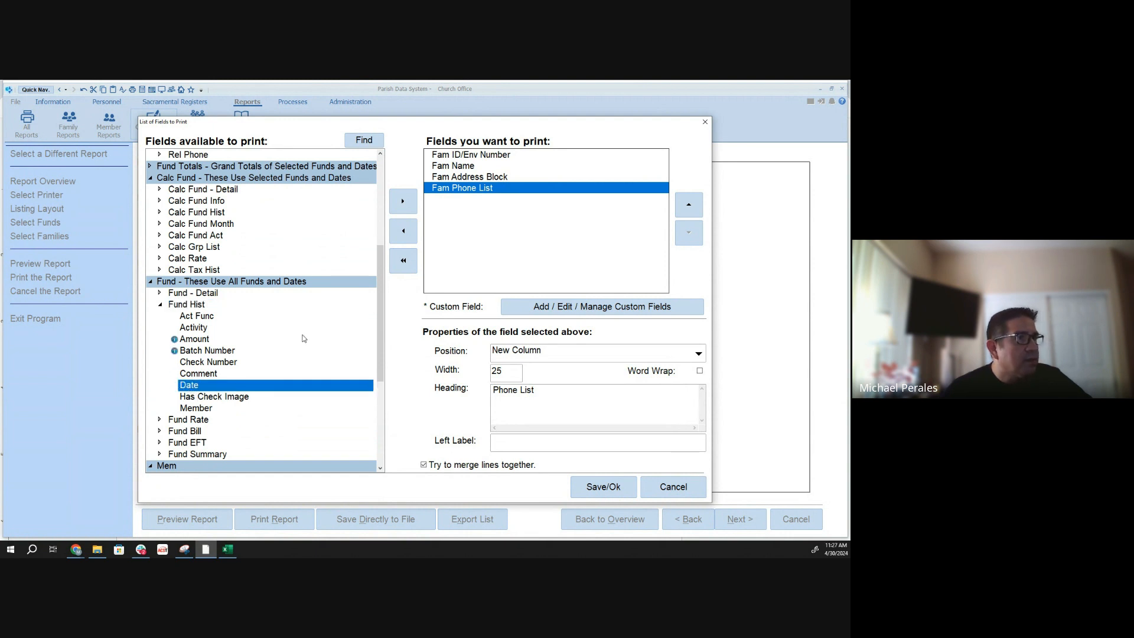
left_click(404, 206)
left_click(201, 339)
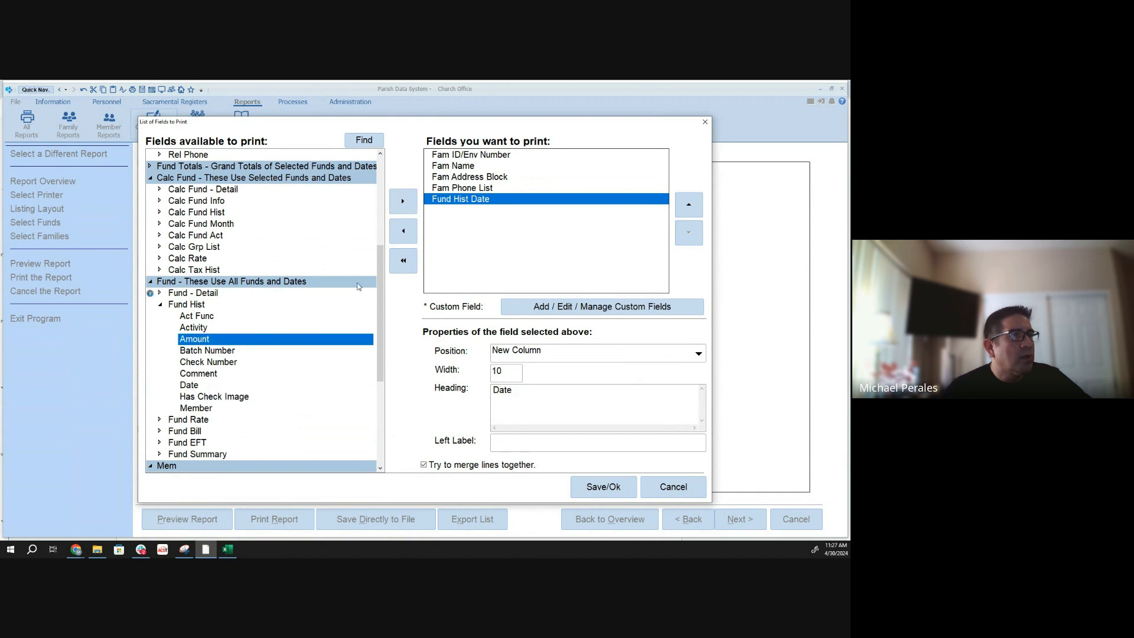
left_click(401, 203)
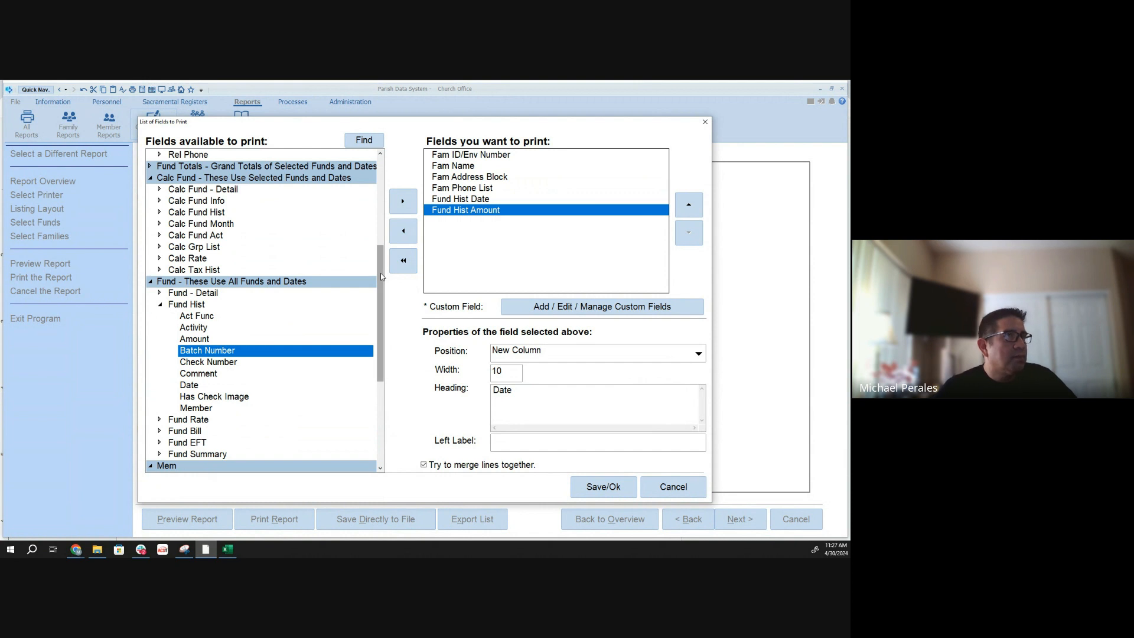
- Examine the available fields under Calc Fund Hist, Calc Fund Info and Calc Fund - Detail for last-donation data
left_click_drag(381, 277, 378, 271)
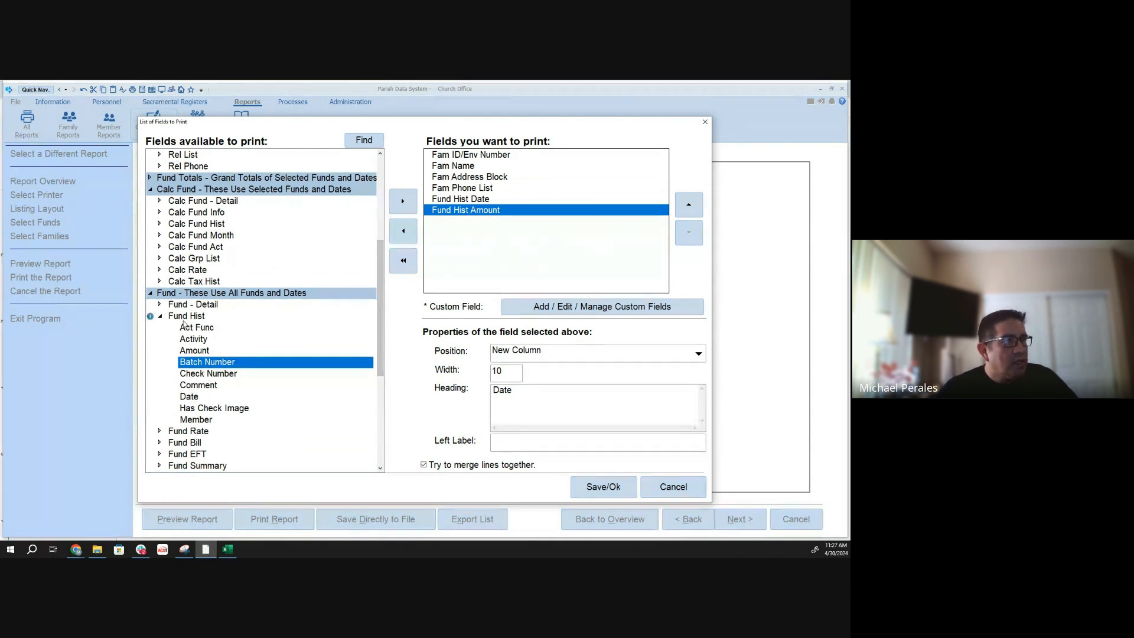
double_click(166, 316)
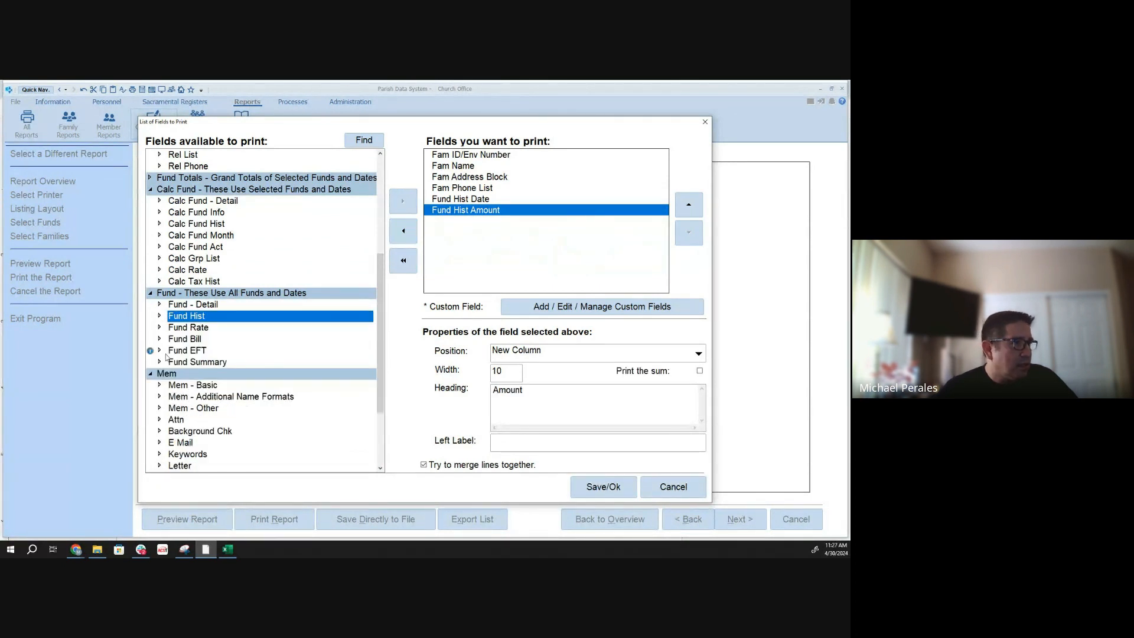
left_click(161, 224)
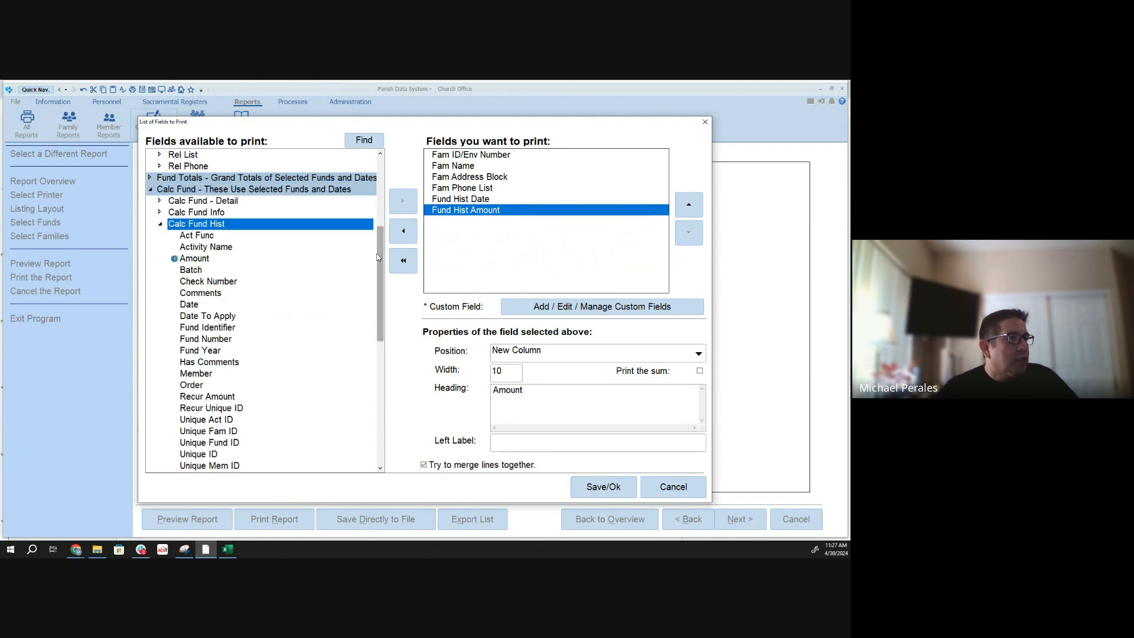
scroll(375, 284, "down", 2)
scroll(376, 284, "up", 1)
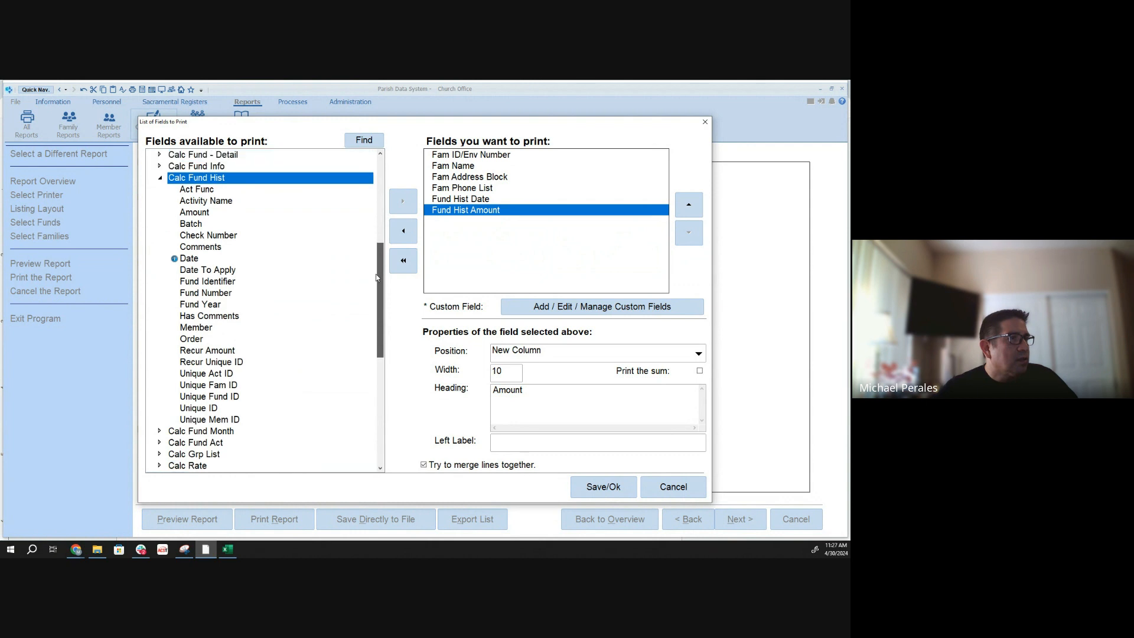
scroll(376, 278, "up", 4)
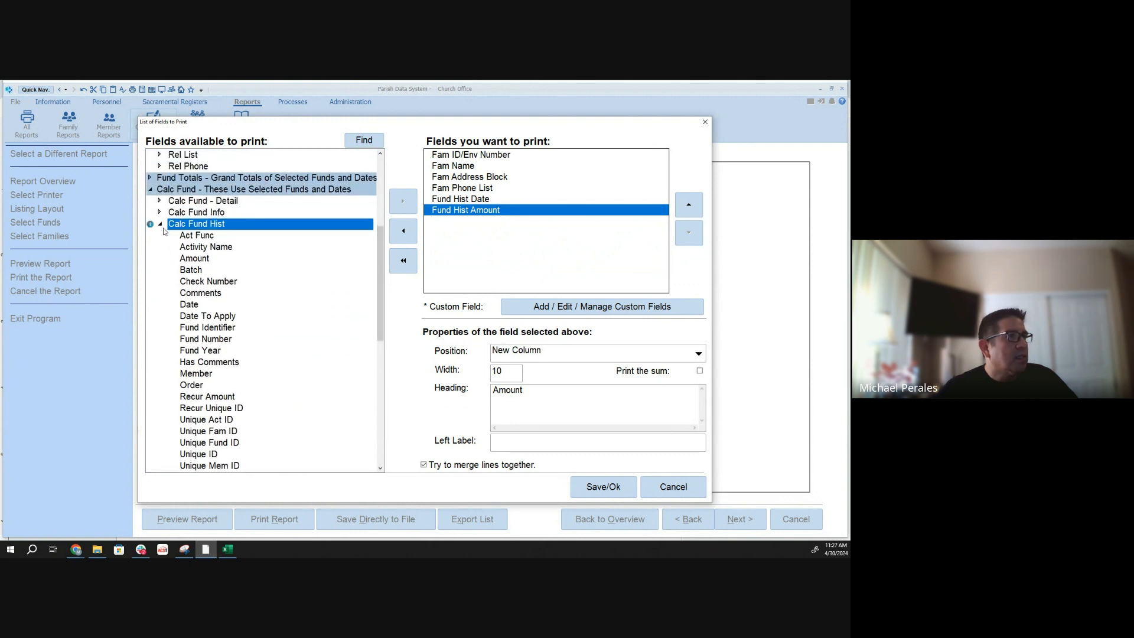
left_click(160, 225)
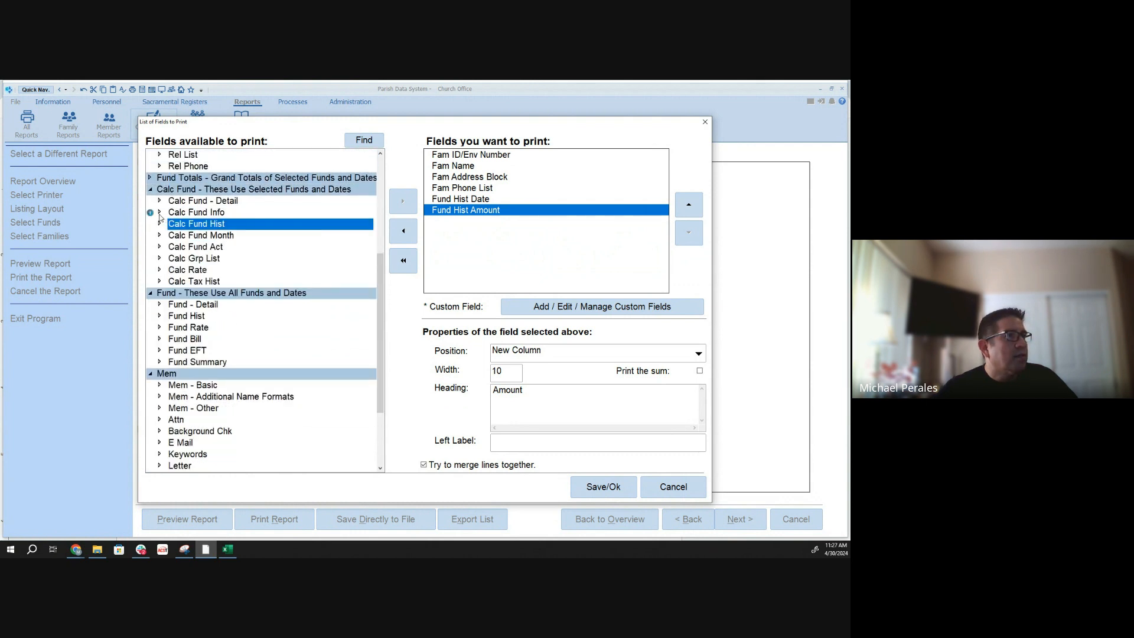
left_click(160, 212)
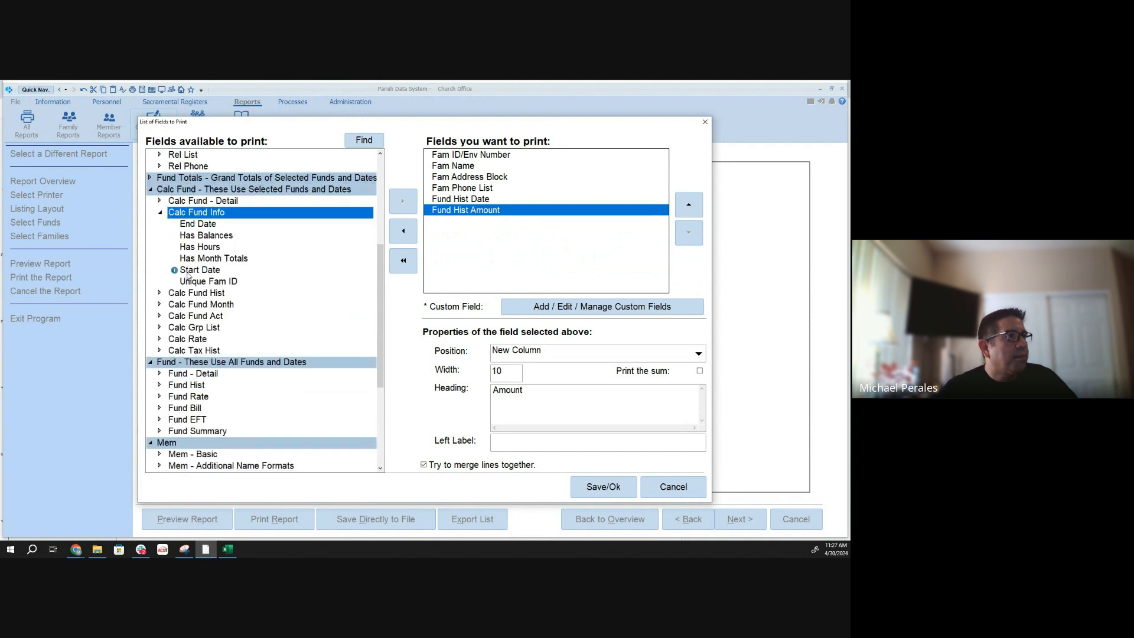
left_click(160, 201)
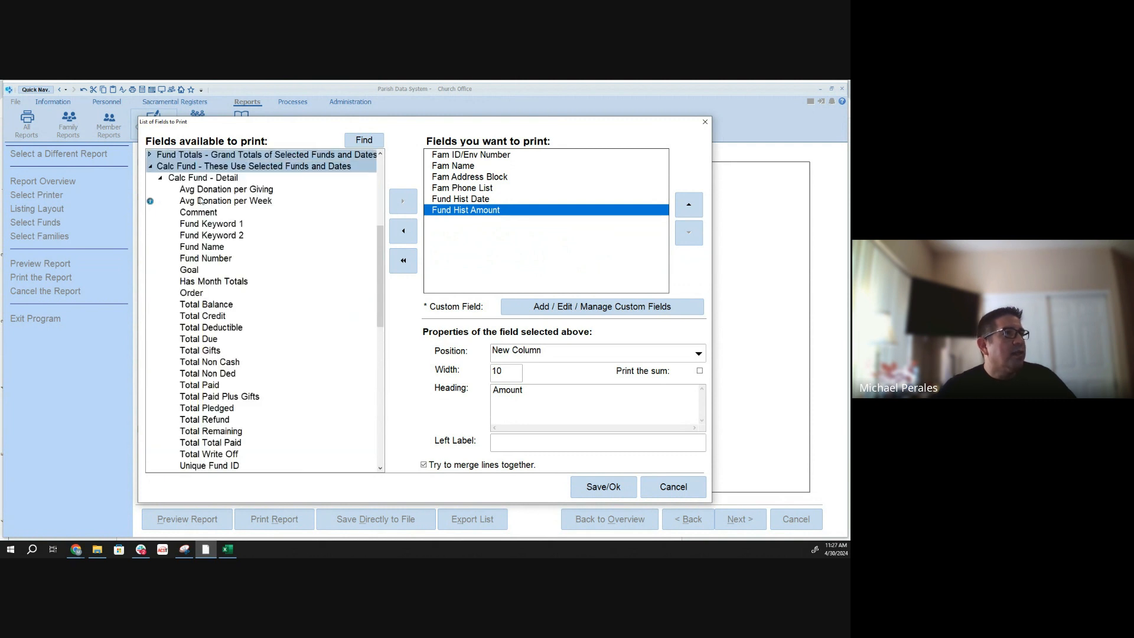
- Search the available fields for "last" and go through every match looking for last-donation data
left_click(364, 140)
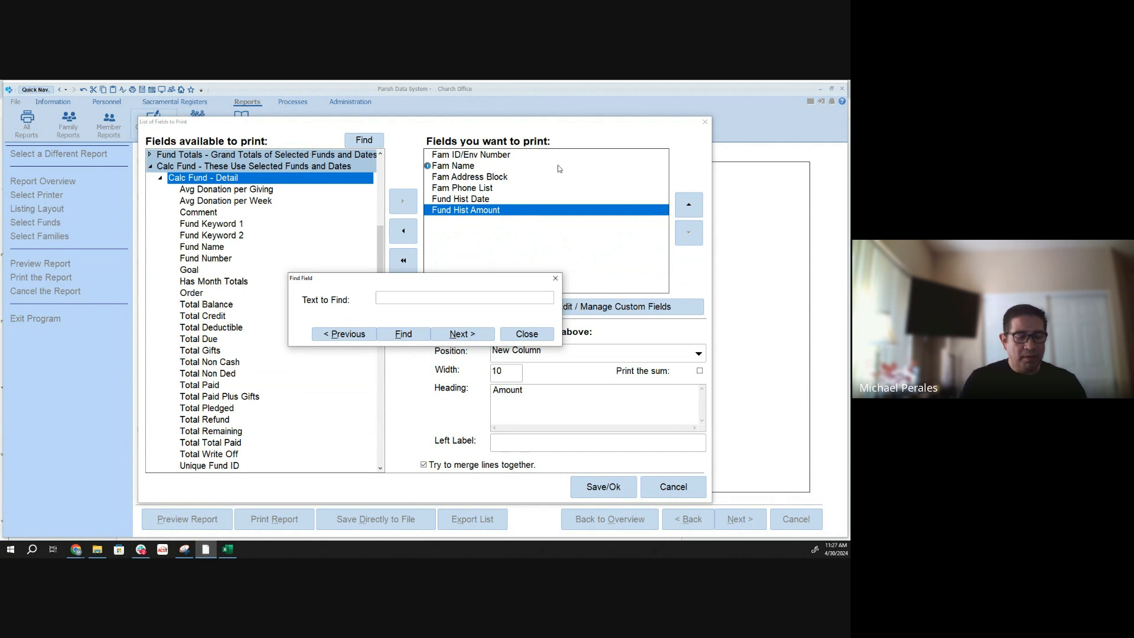
type("last")
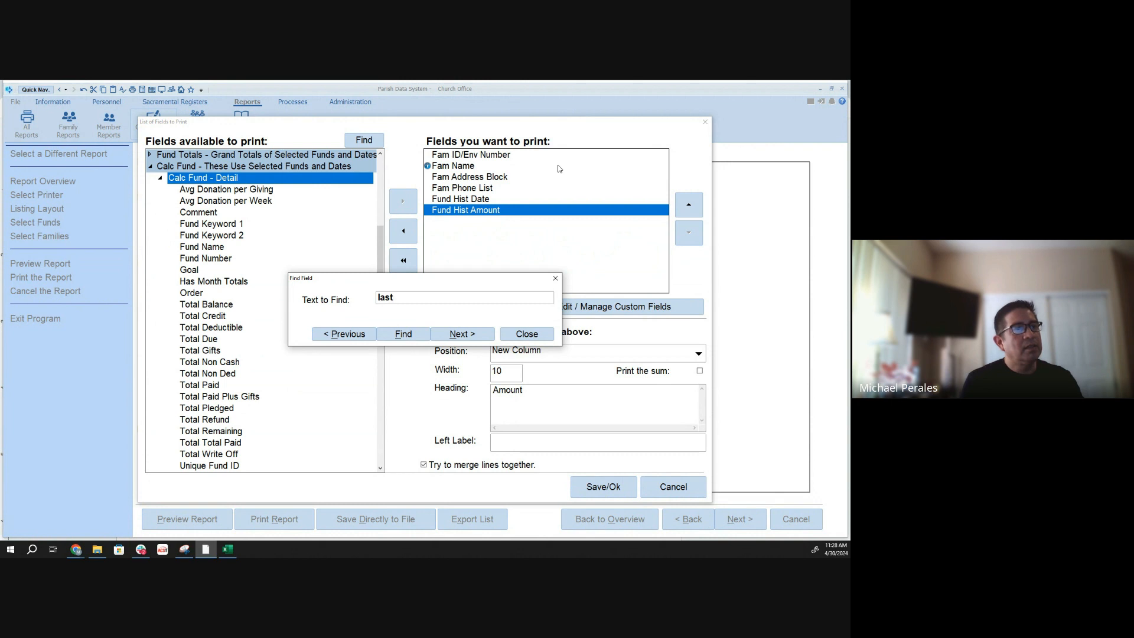
key("Return")
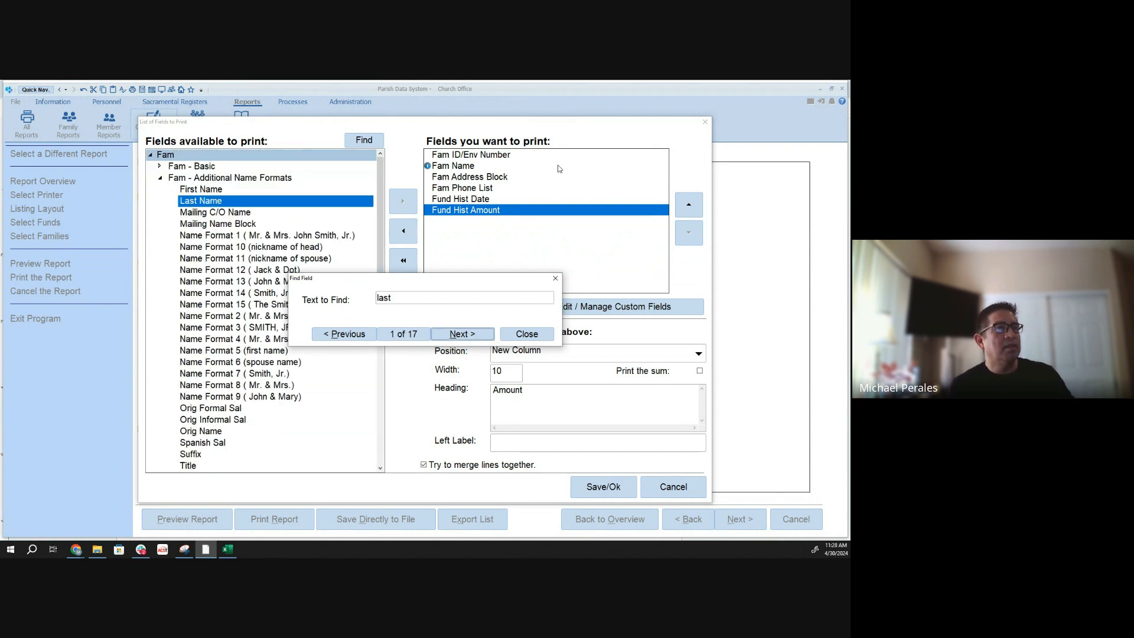
left_click(467, 335)
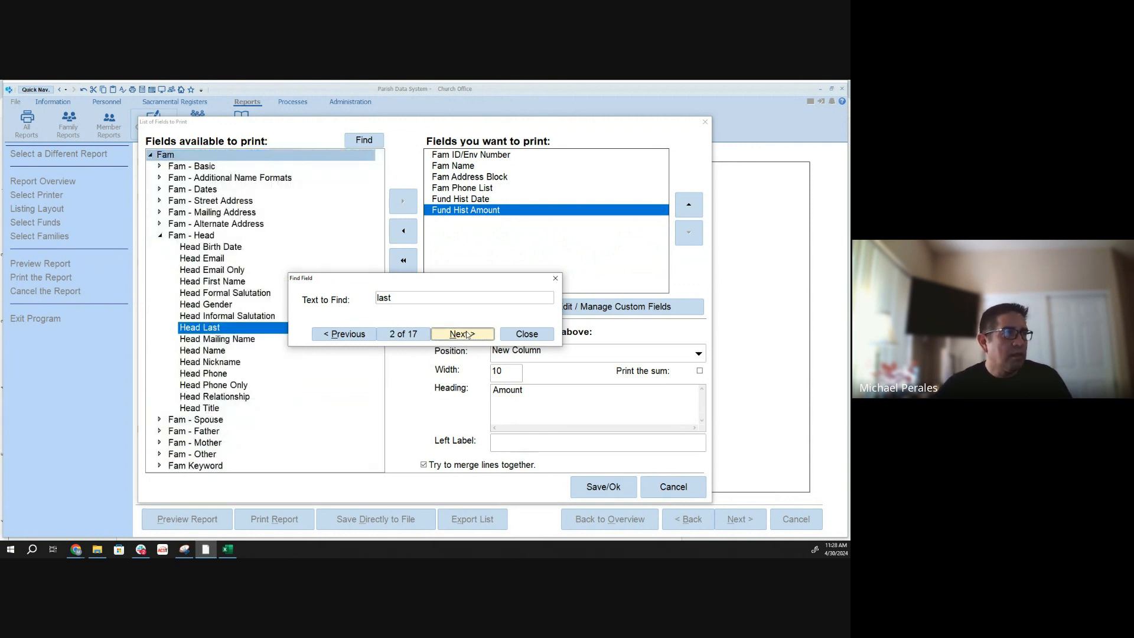
left_click(467, 334)
left_click(466, 334)
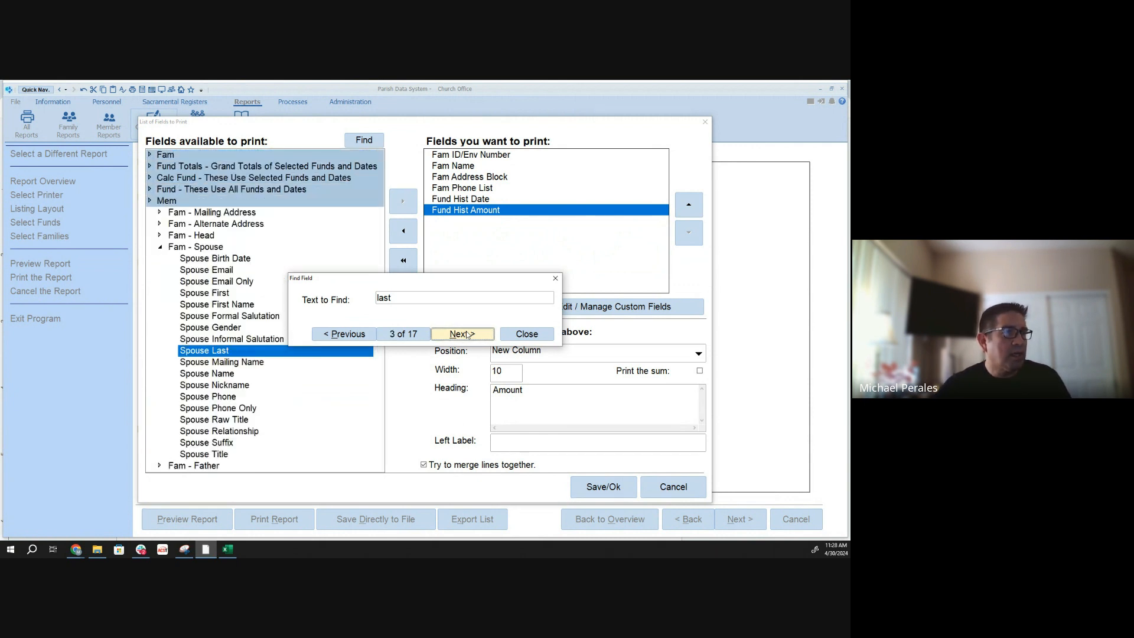
left_click(466, 334)
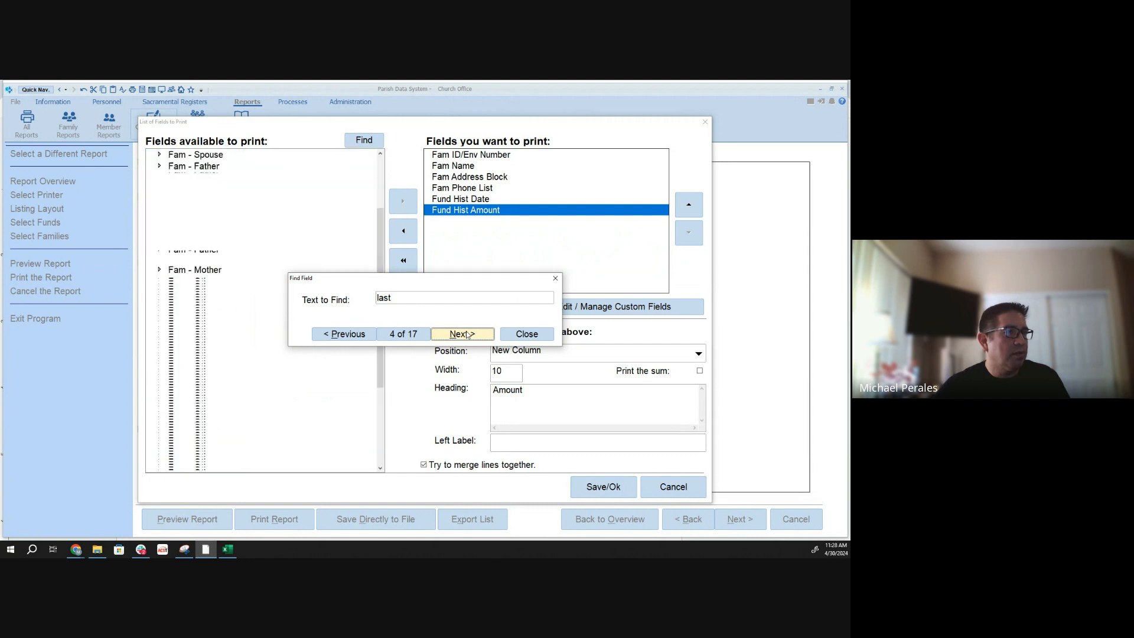
left_click(464, 334)
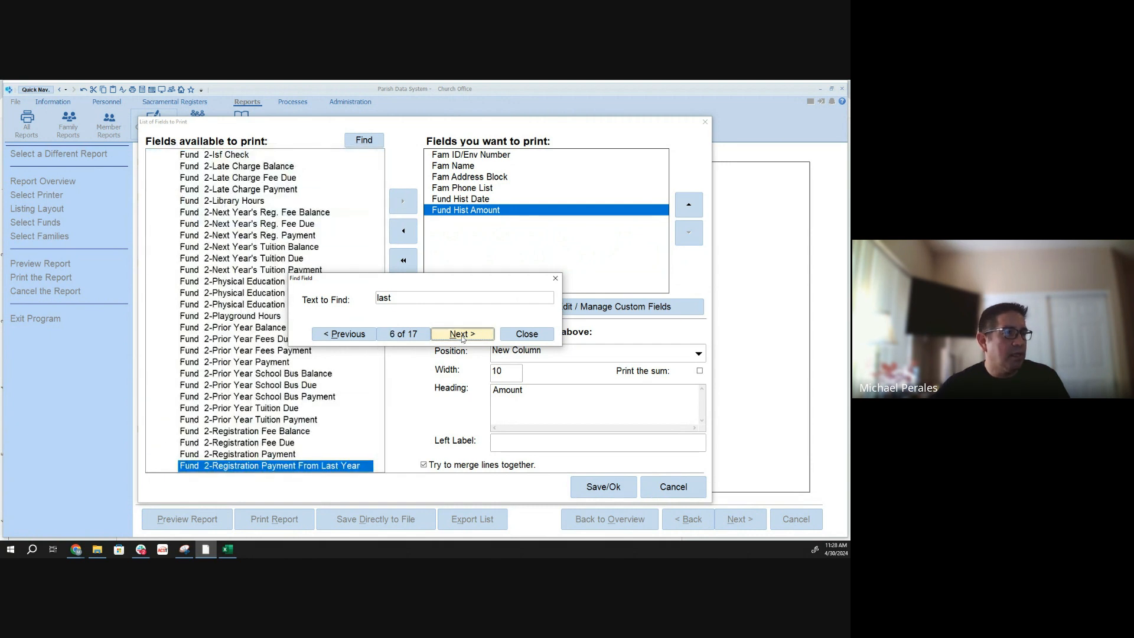
left_click(463, 335)
left_click(463, 334)
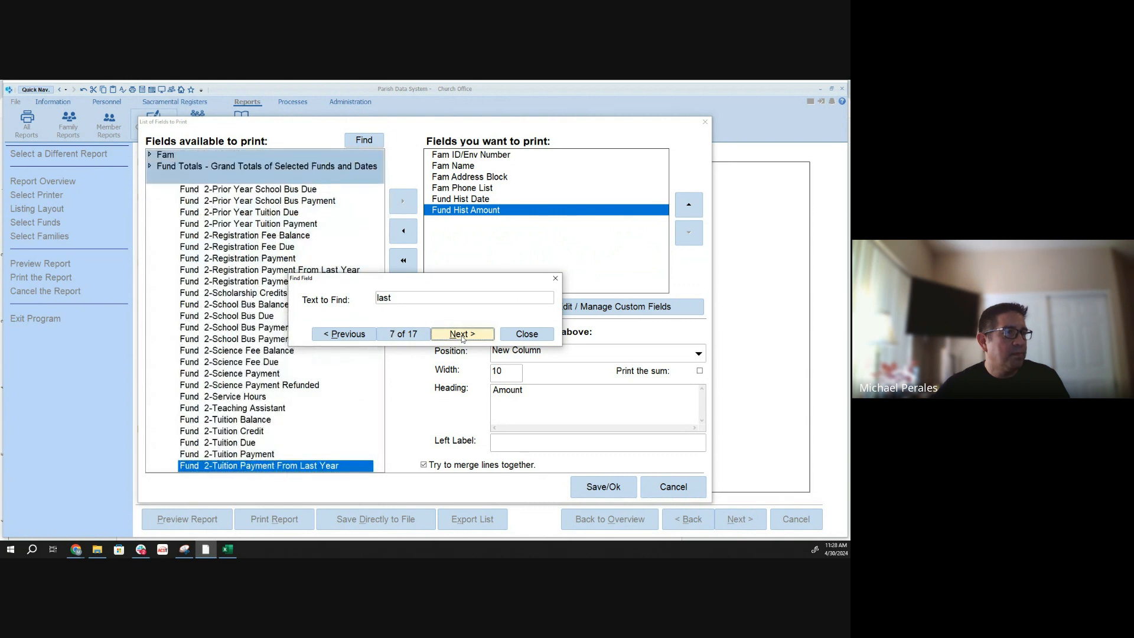
left_click(463, 334)
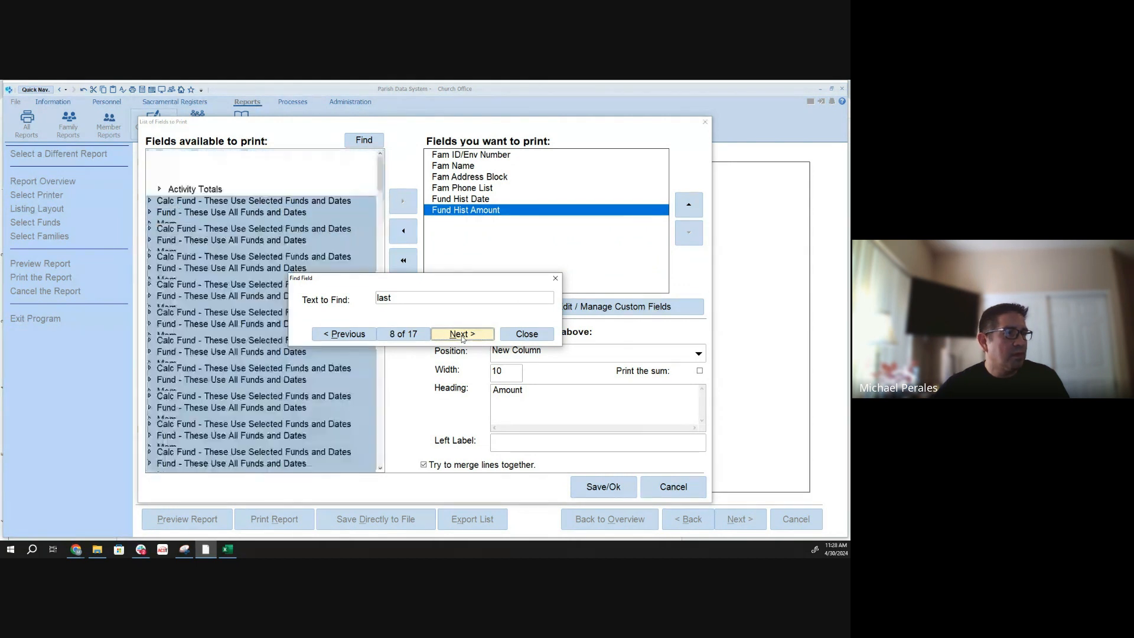
left_click(463, 334)
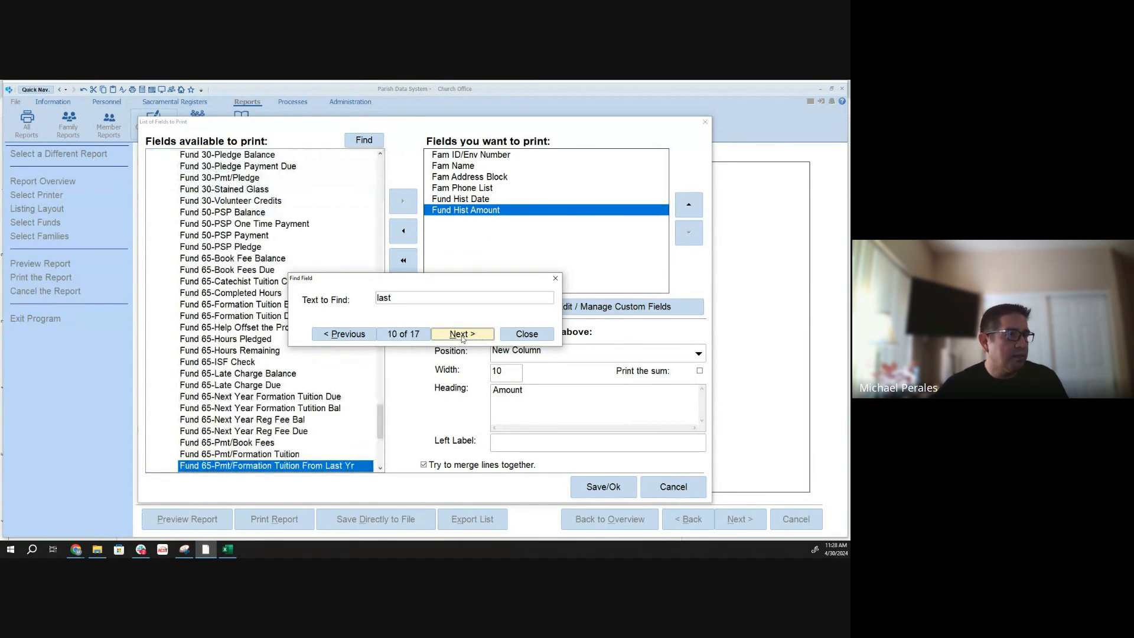
left_click(463, 334)
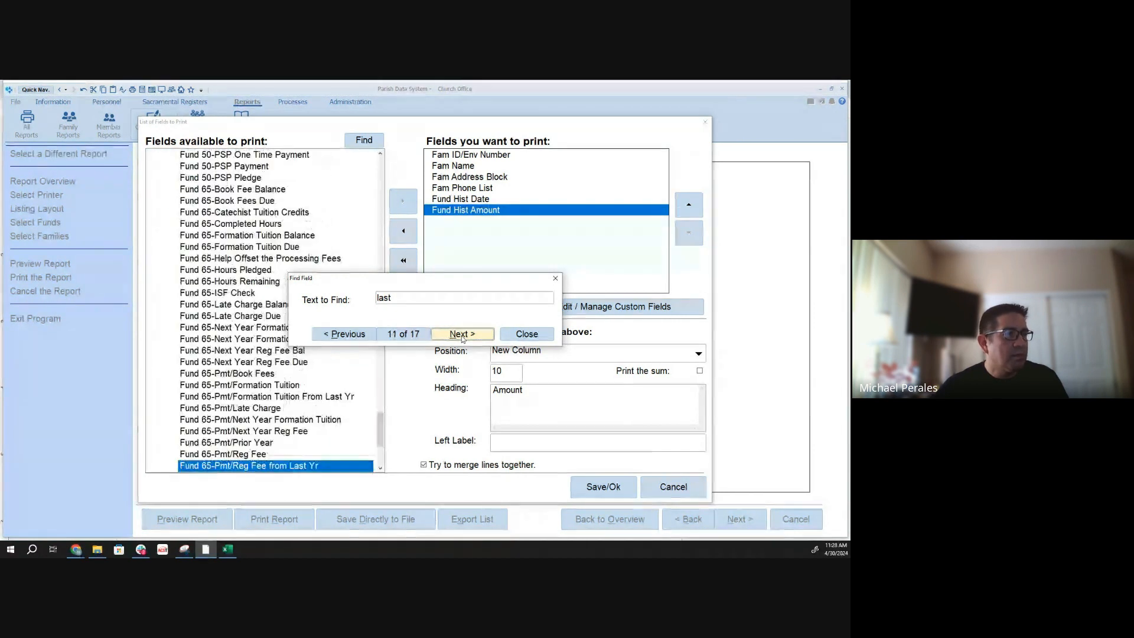
left_click(463, 334)
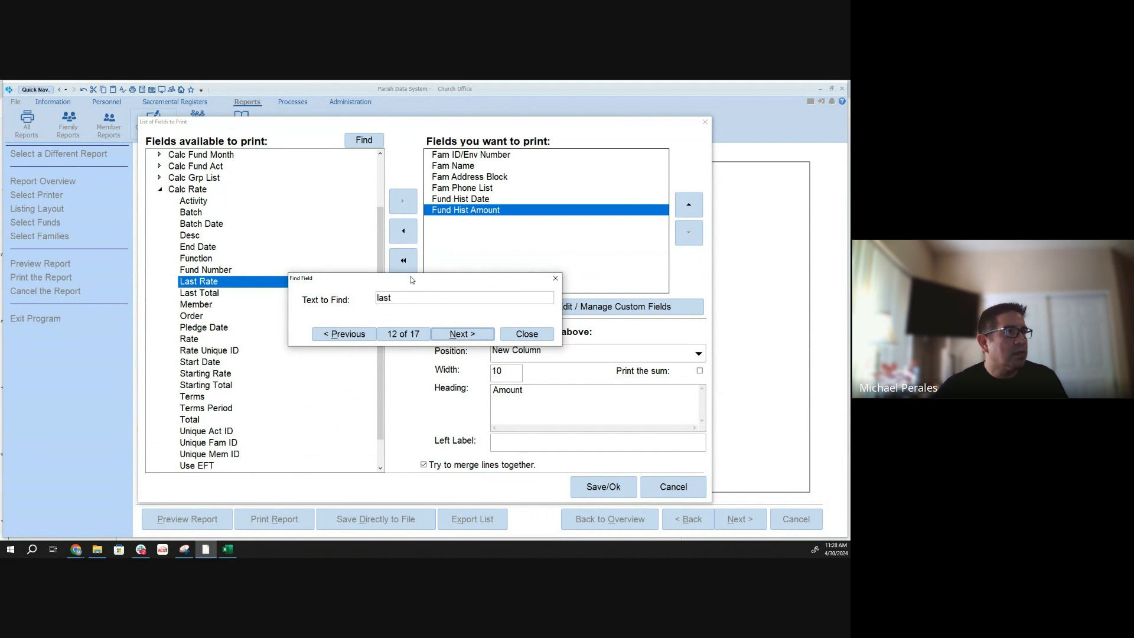
left_click_drag(412, 279, 504, 260)
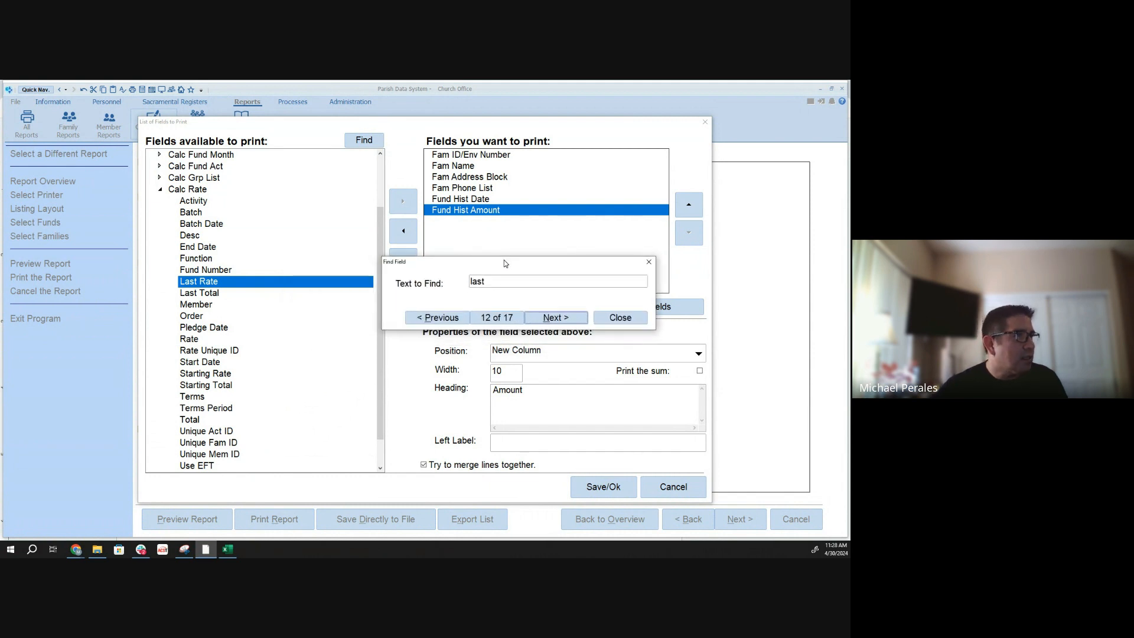
left_click(571, 319)
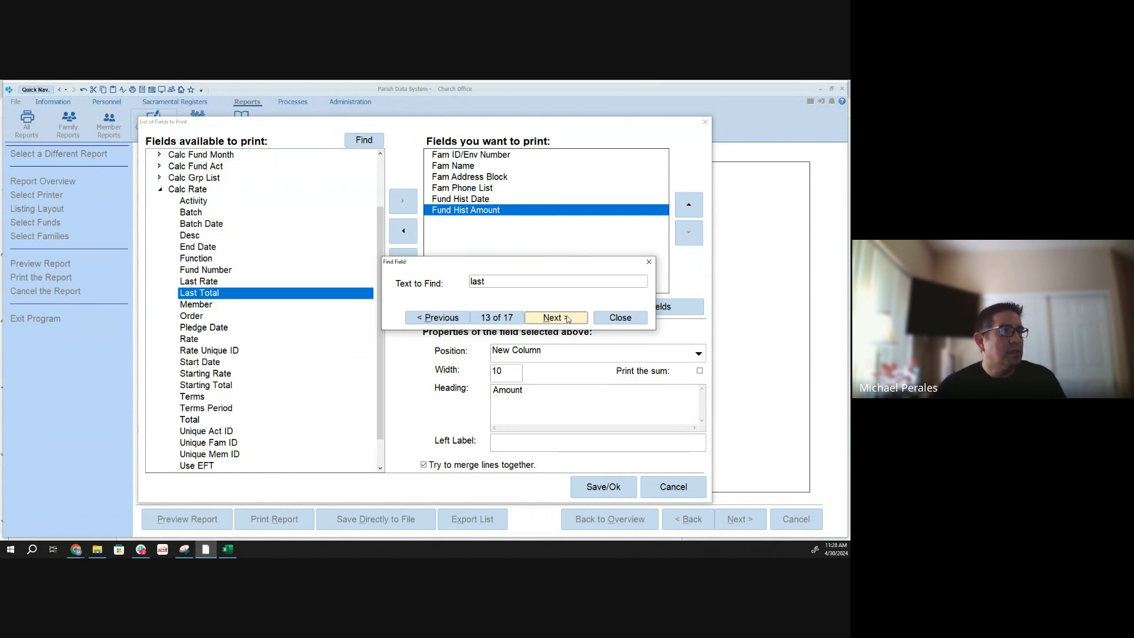
left_click(567, 319)
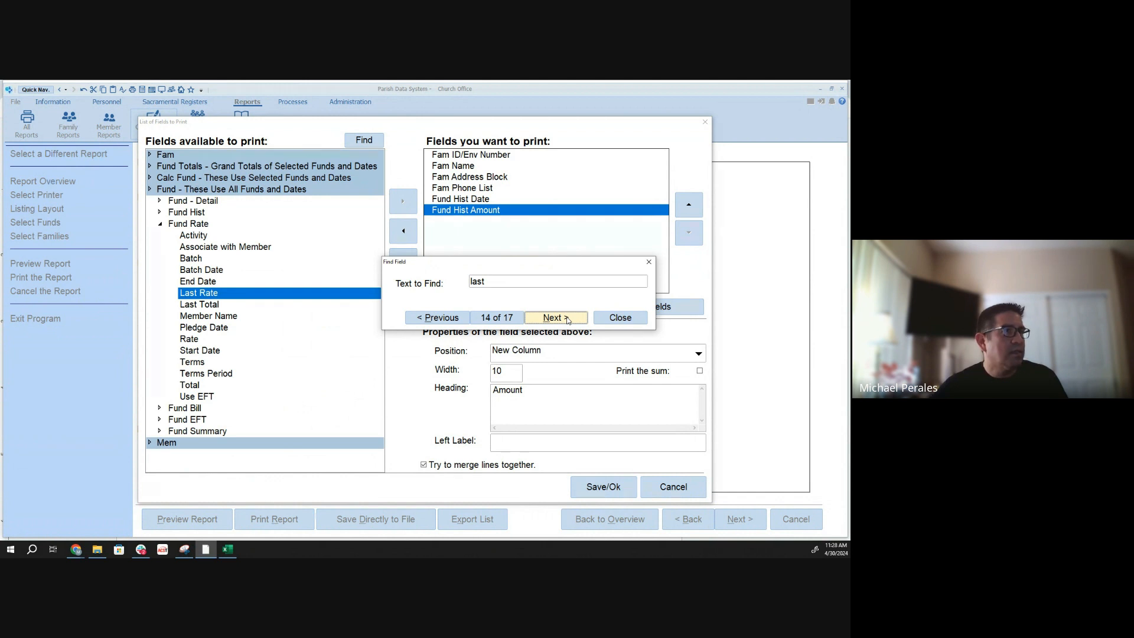
left_click(567, 319)
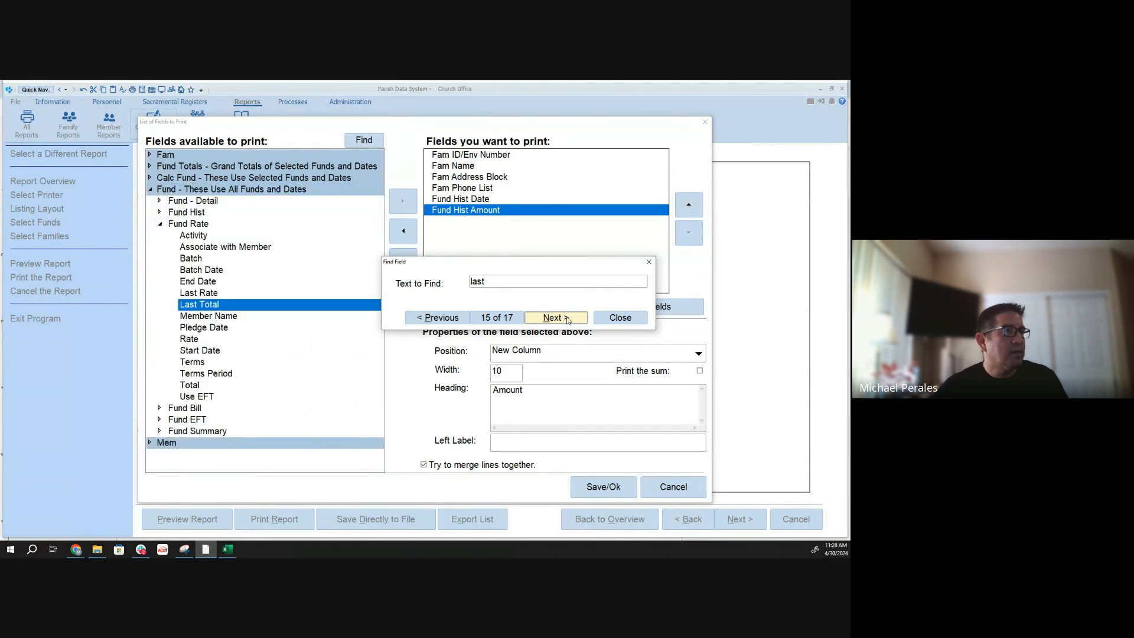
left_click(567, 319)
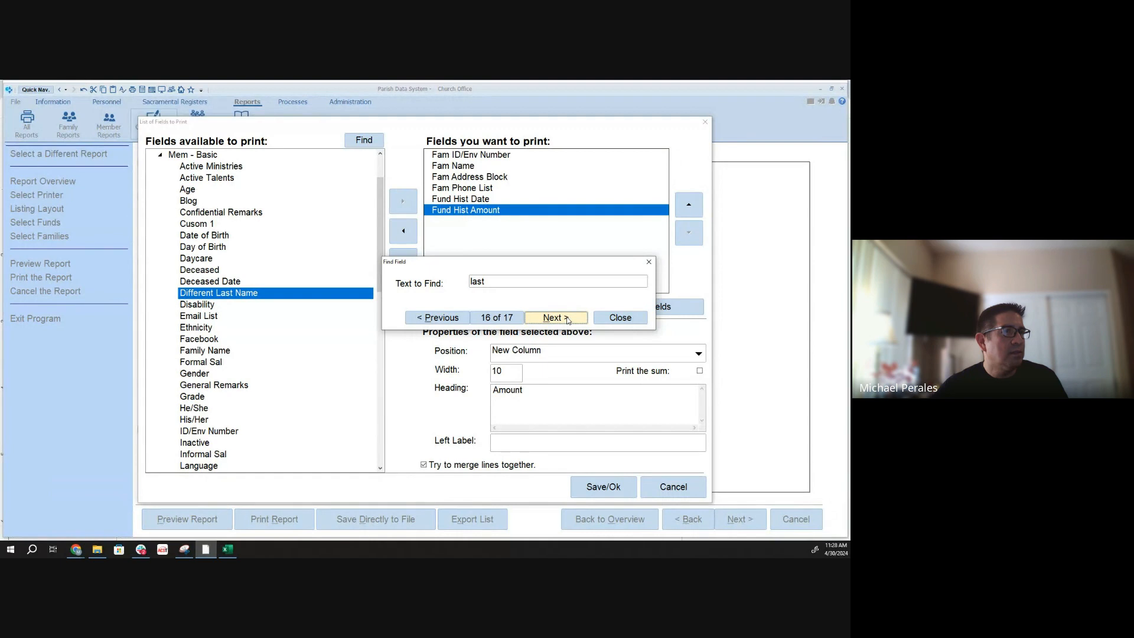
left_click(567, 319)
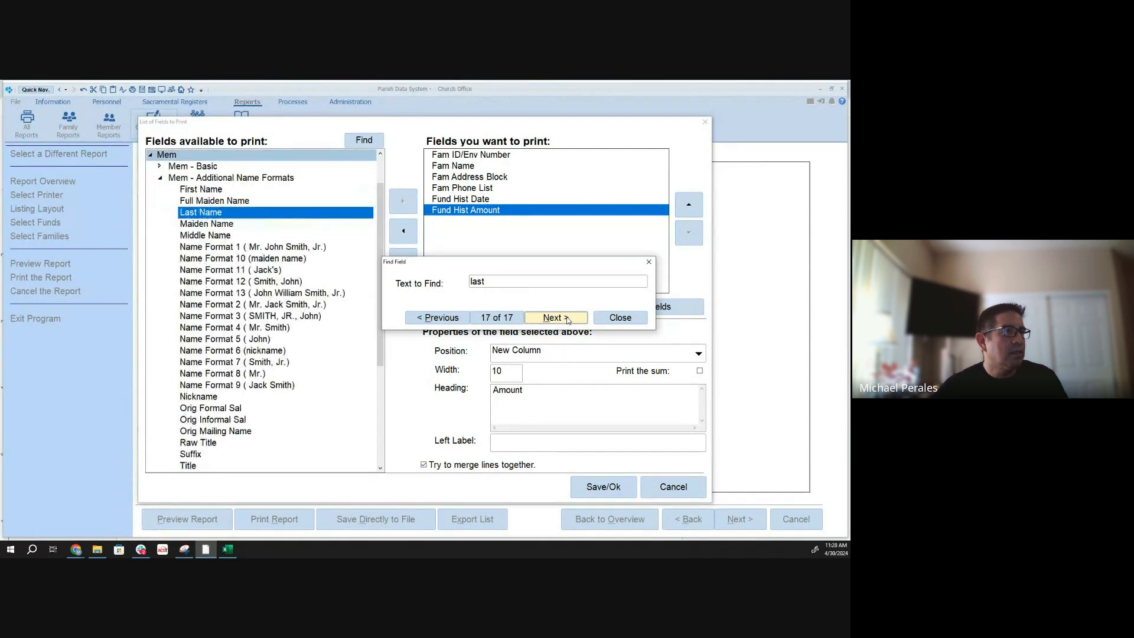
left_click(620, 317)
- Add Latest Payment Amt and Latest Payment Date from Fund Totals - Detail to the fields to print
left_click(160, 177)
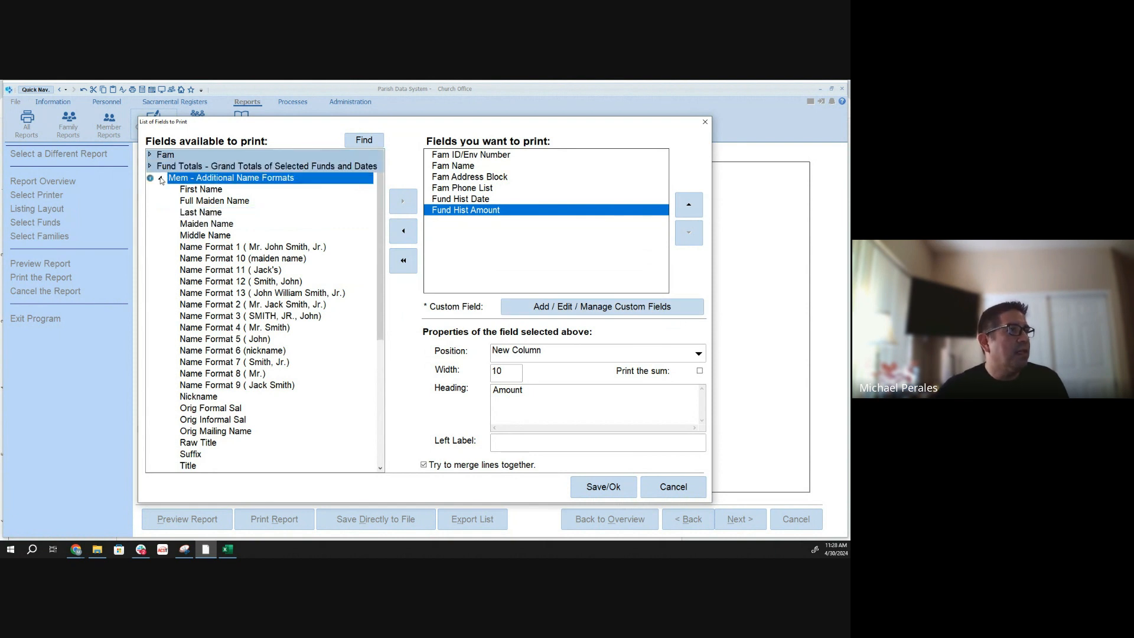
left_click(150, 201)
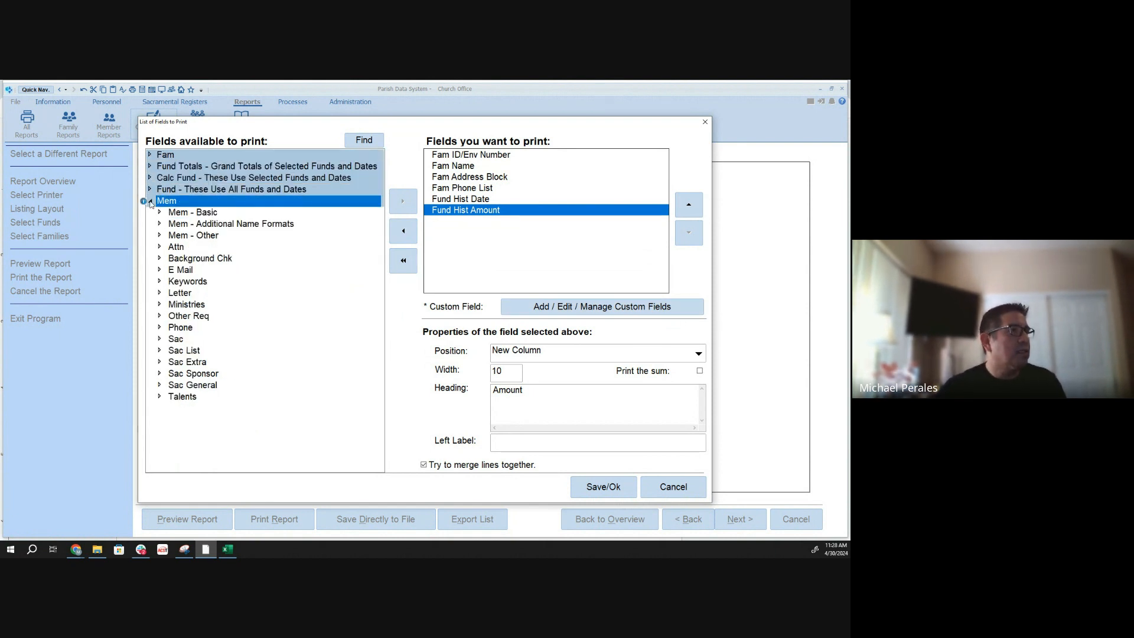
key("Up")
key("Up")
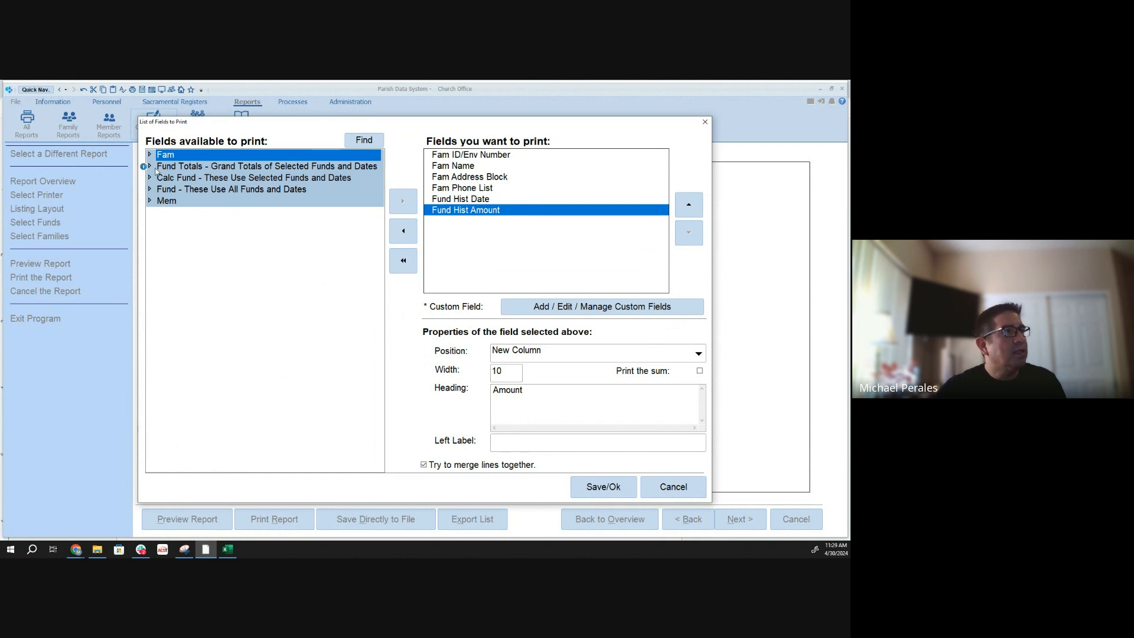
left_click(151, 166)
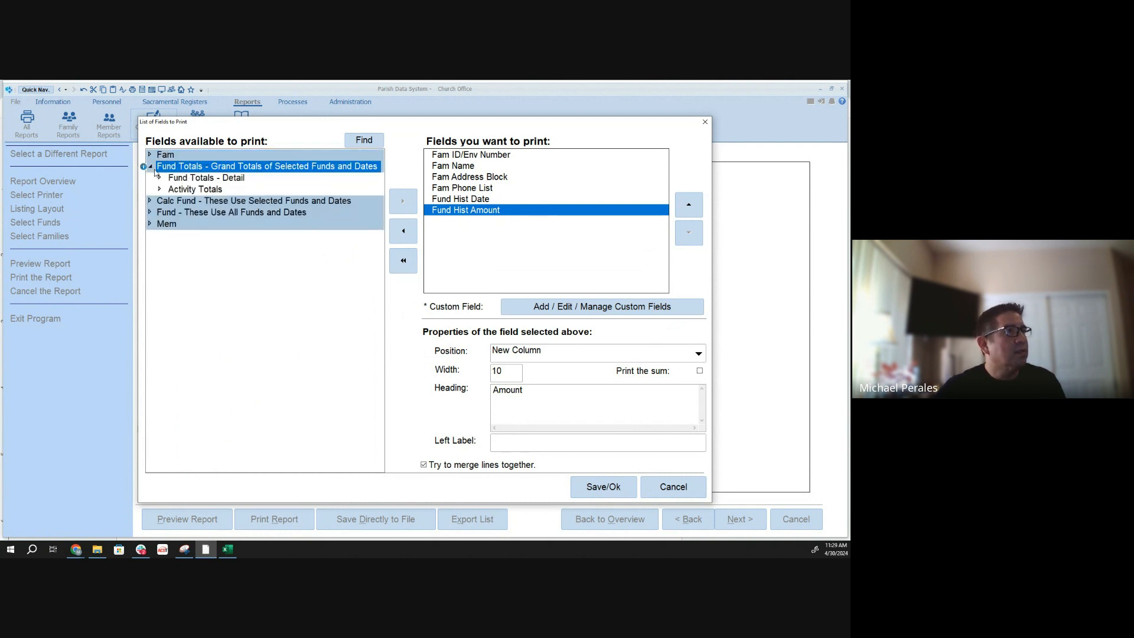
left_click(160, 177)
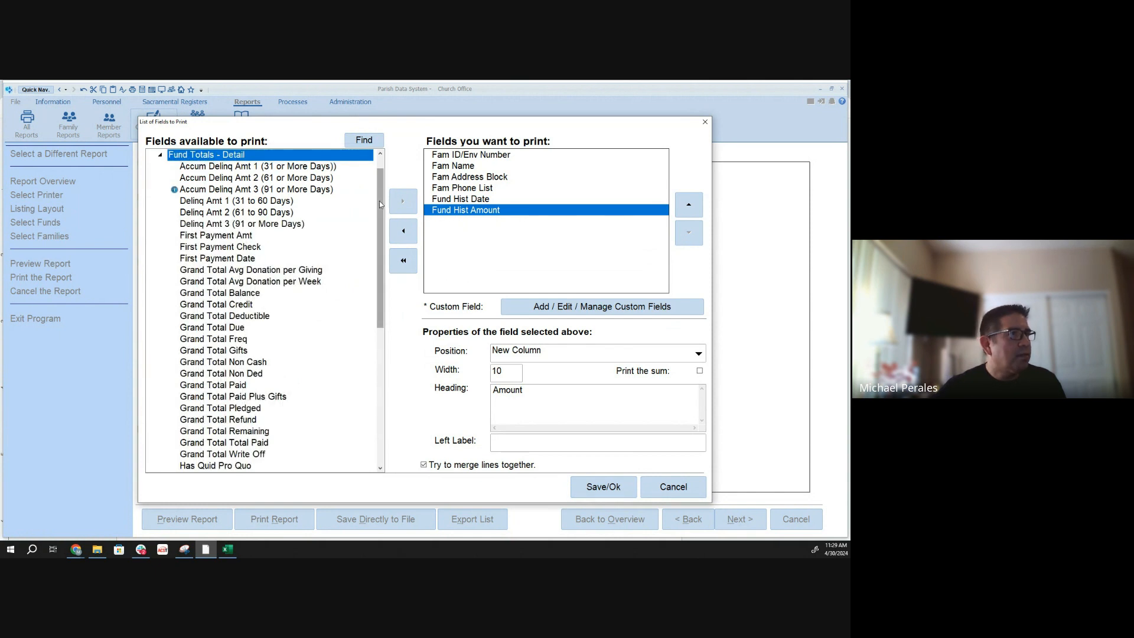
left_click_drag(380, 201, 365, 286)
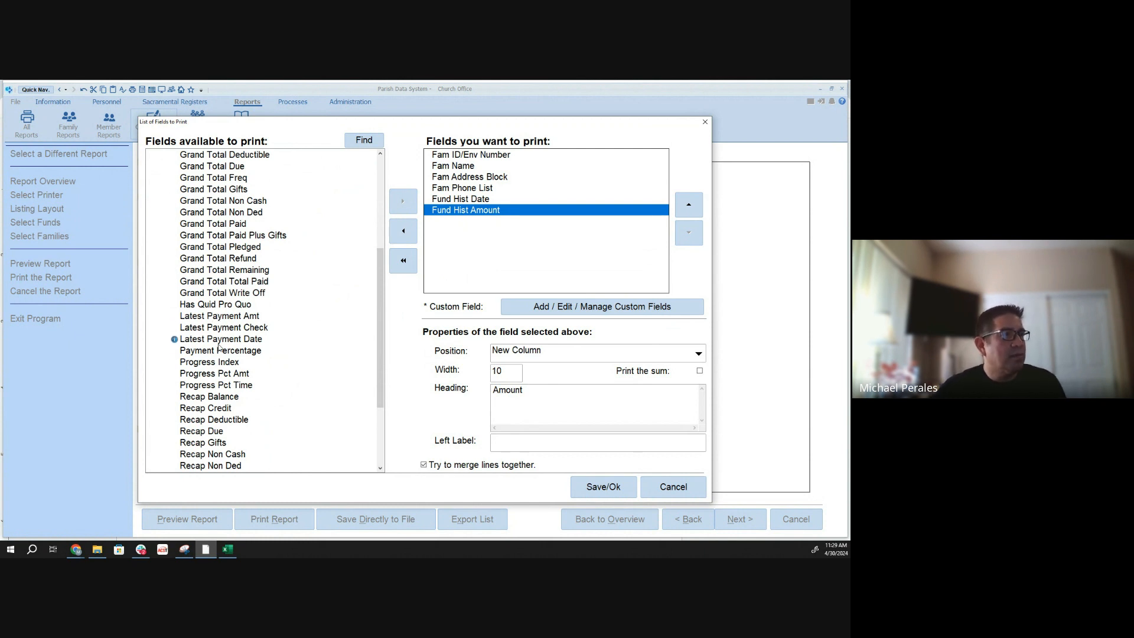
left_click(216, 317)
left_click(410, 202)
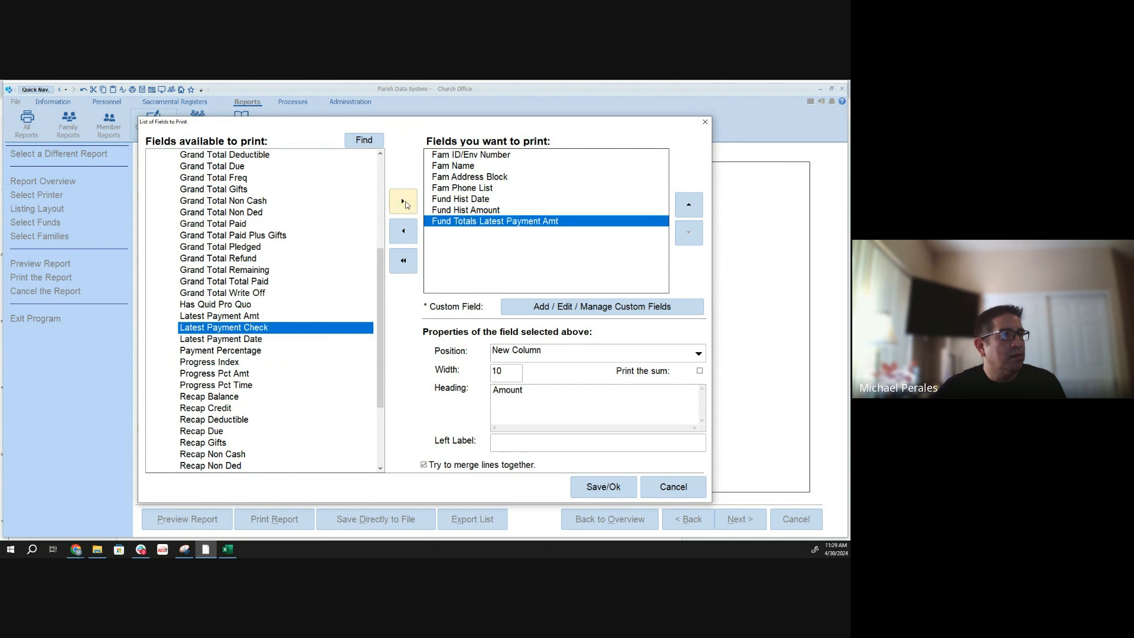
left_click(258, 335)
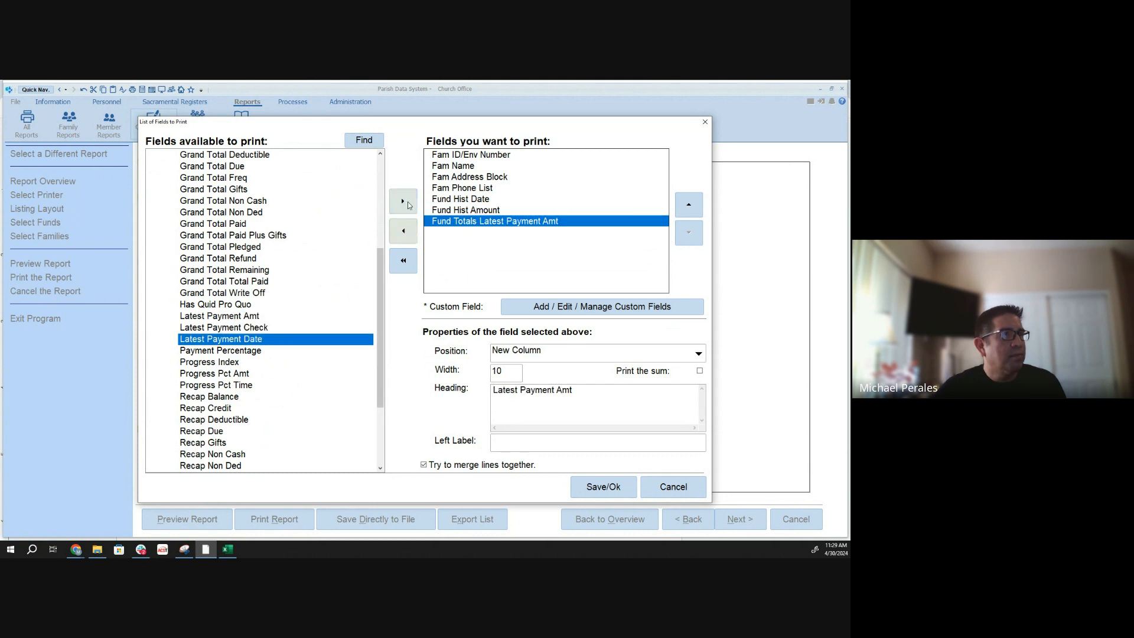
left_click(403, 202)
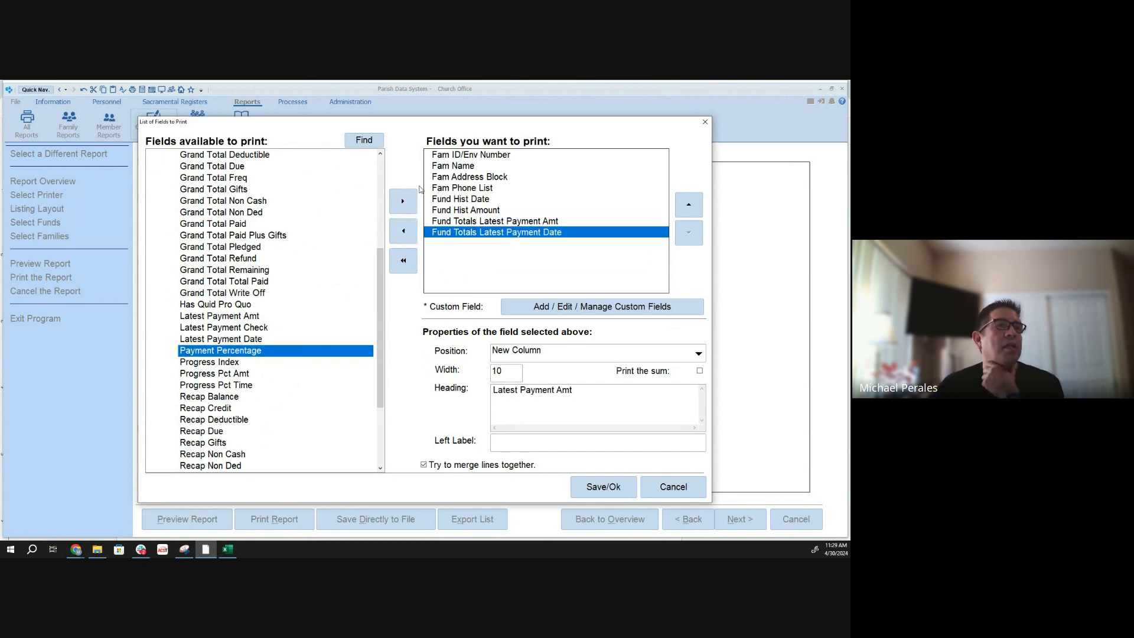
- Remove the Fund Hist Date and Fund Hist Amount fields from the fields to print
left_click(471, 199)
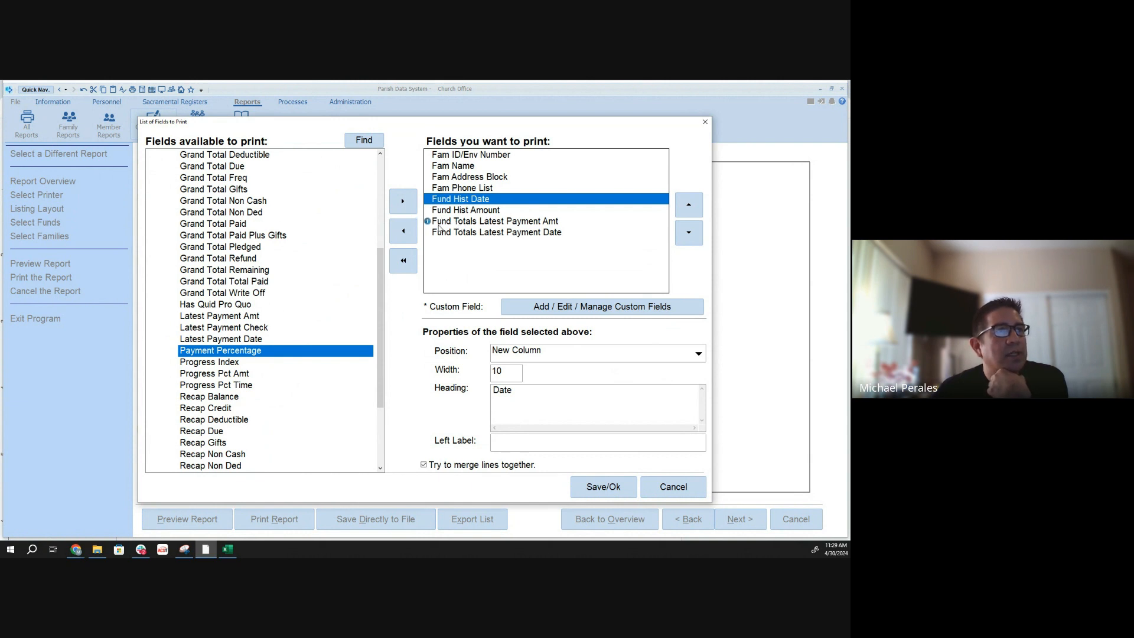
left_click(407, 230)
left_click(404, 230)
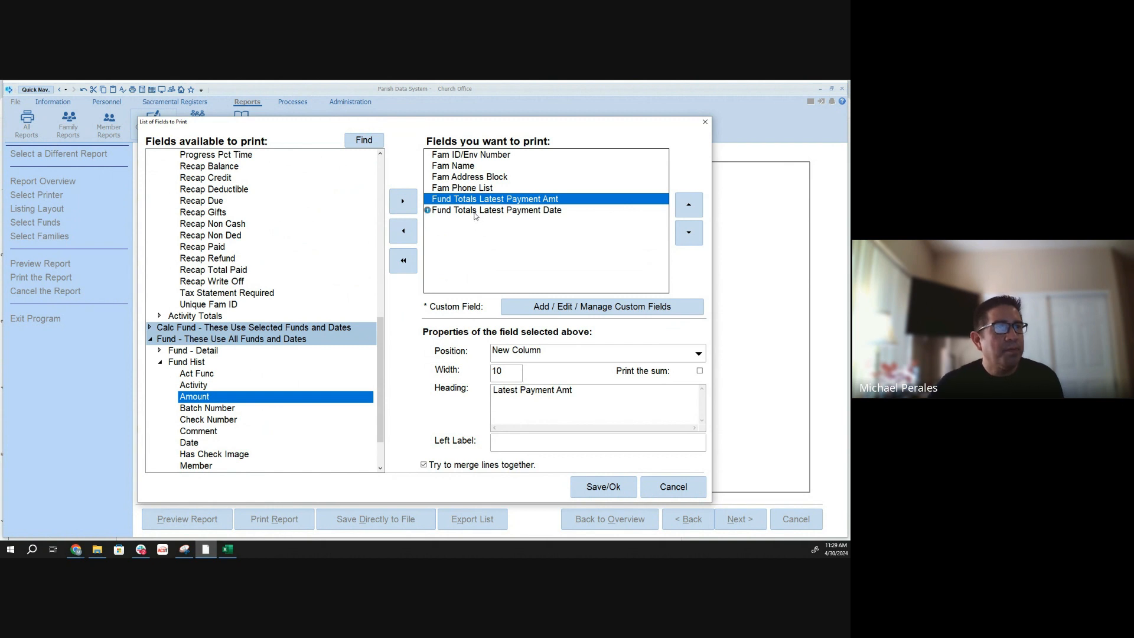
- Remove the Fam Phone List and Fam Address Block fields, and save the field list to proceed to the fund selection
left_click(471, 189)
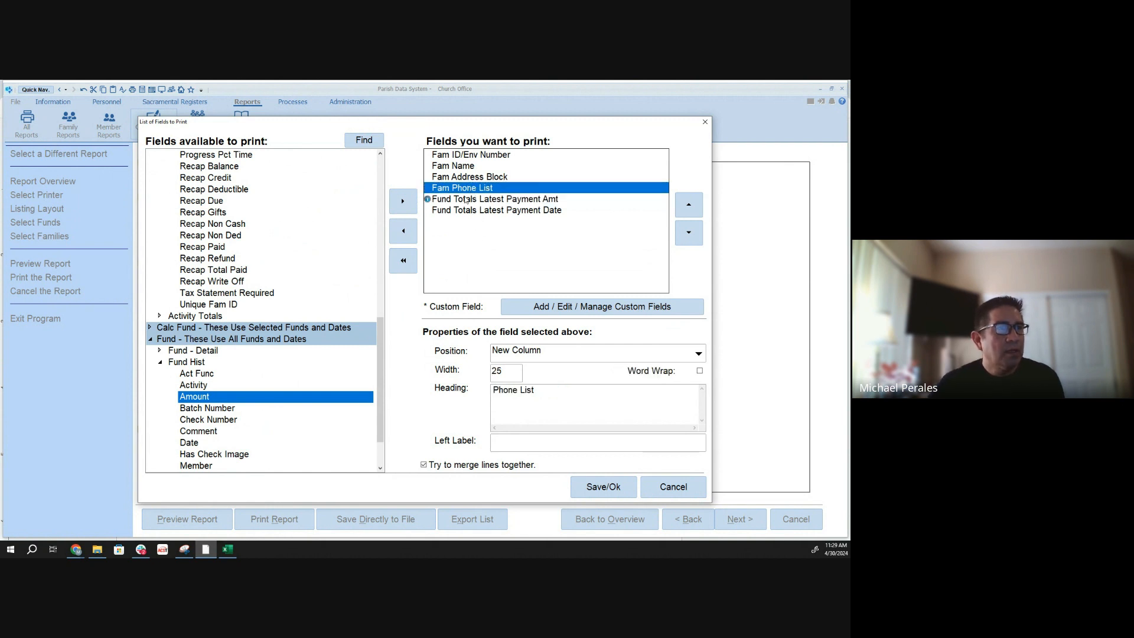
left_click(405, 232)
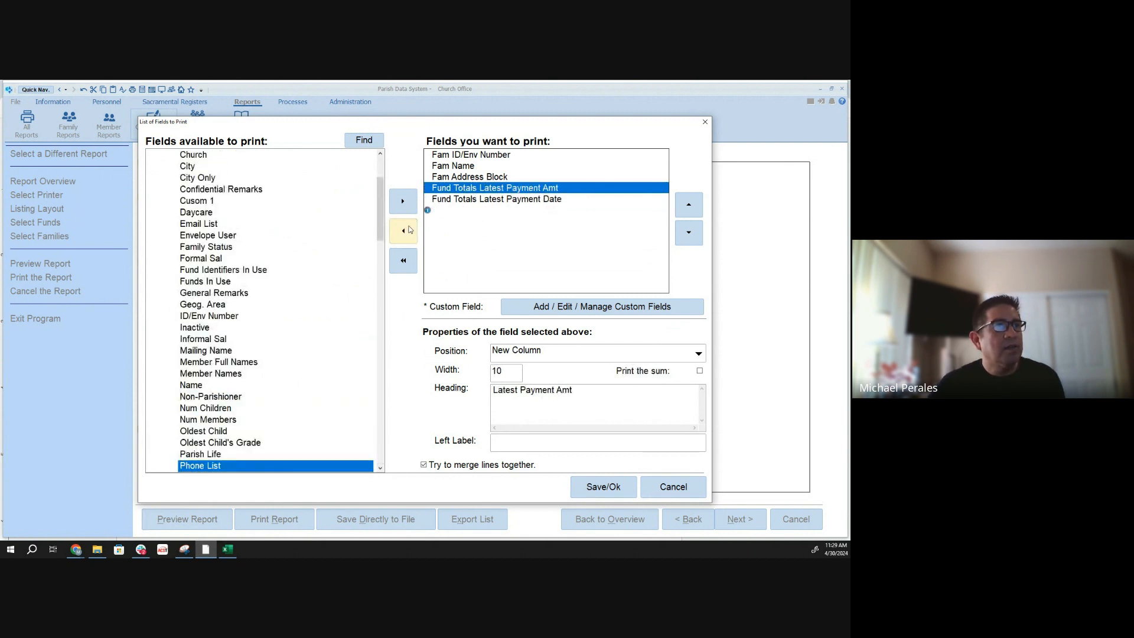
left_click(440, 179)
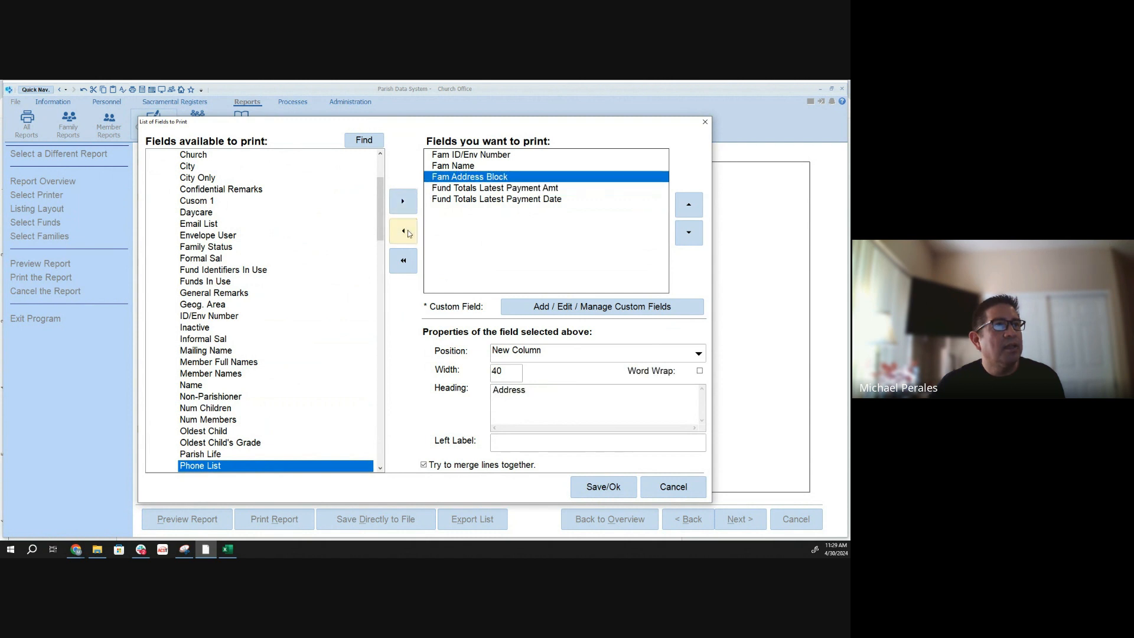
left_click(408, 230)
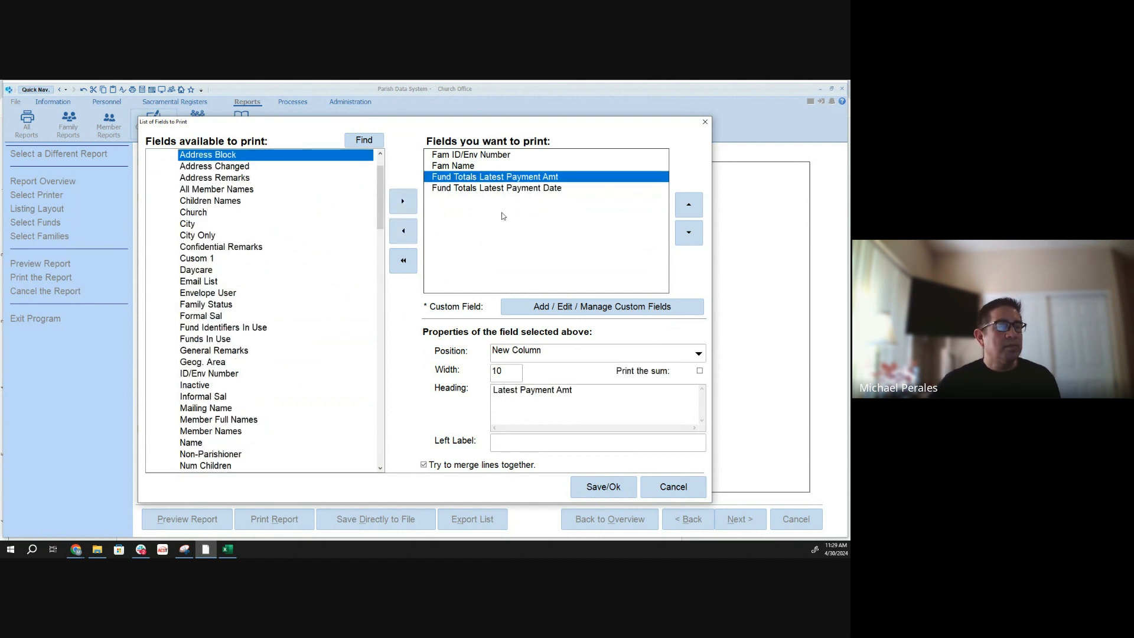
left_click(612, 488)
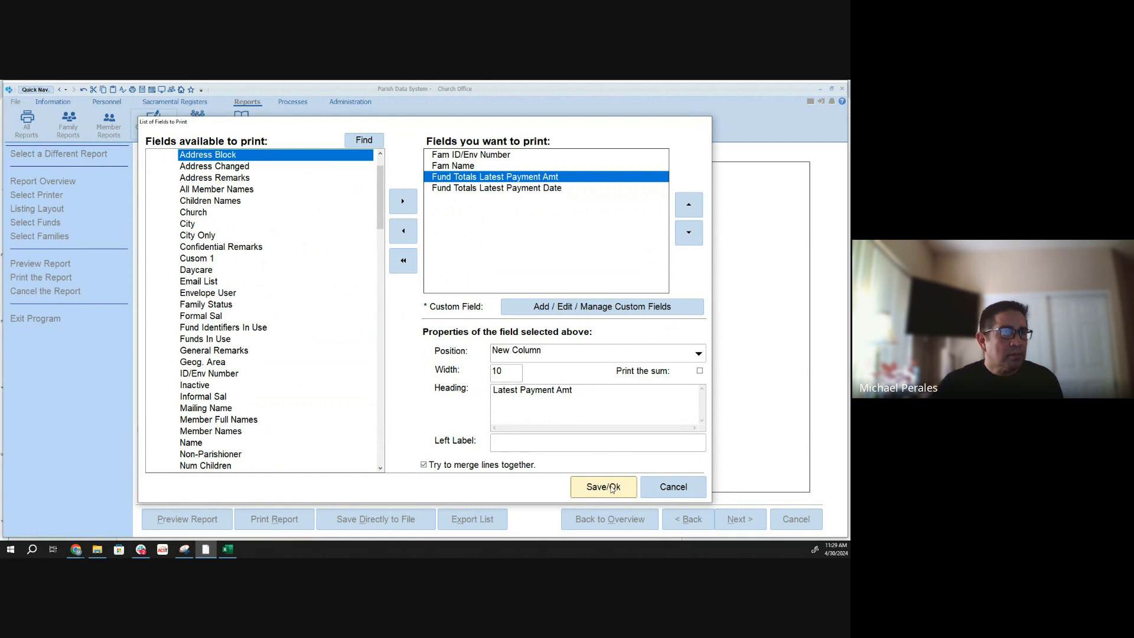
left_click(740, 519)
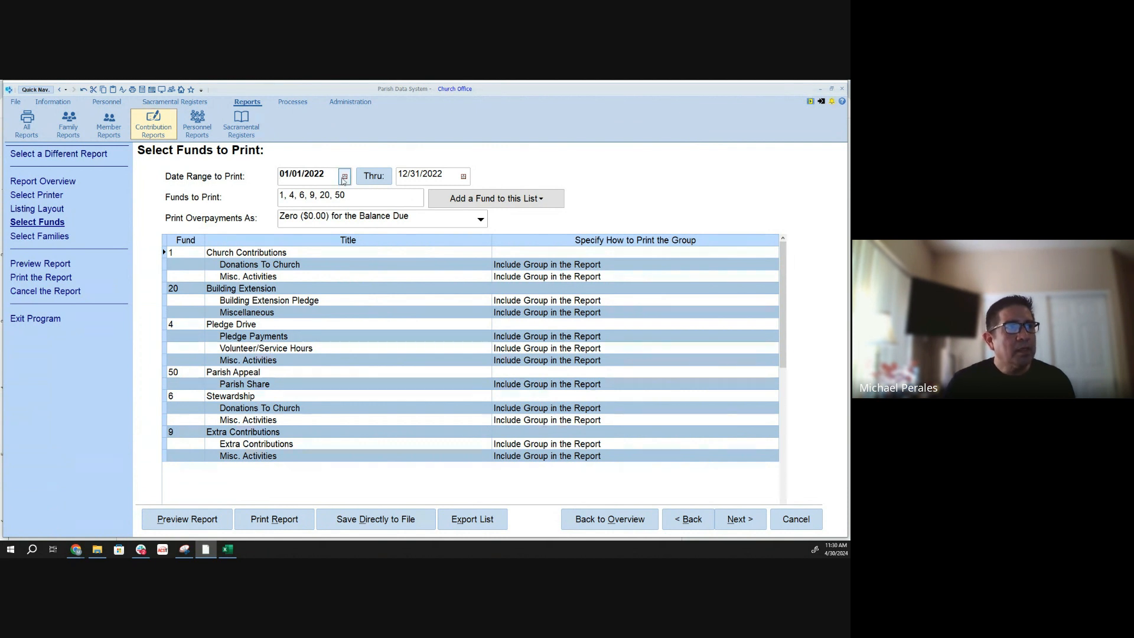
left_click_drag(336, 196, 226, 179)
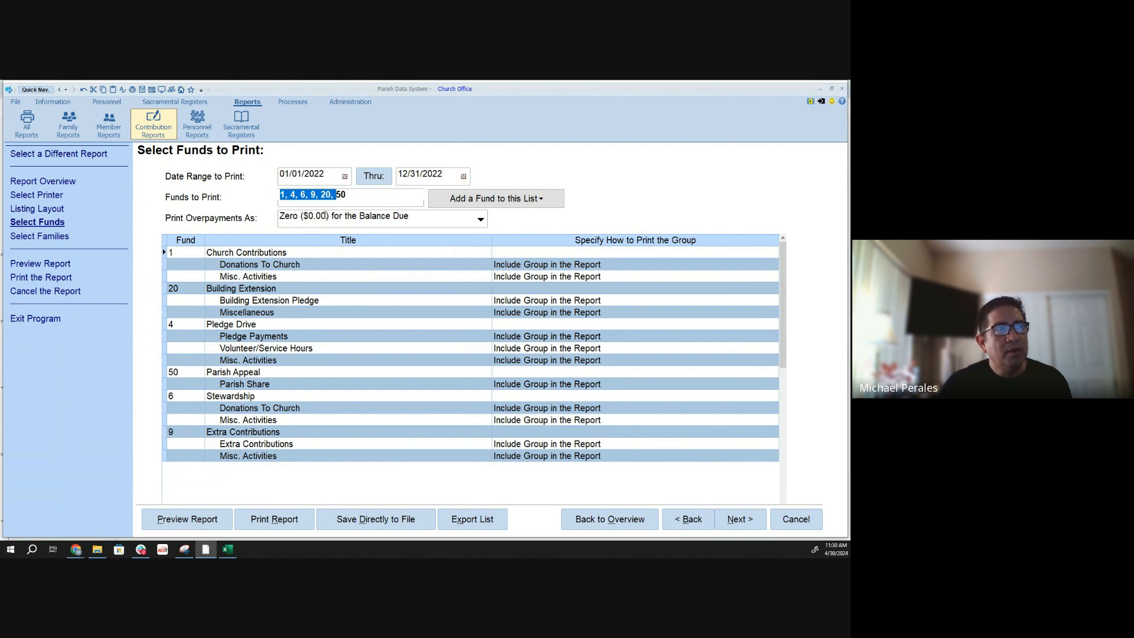
left_click(364, 199)
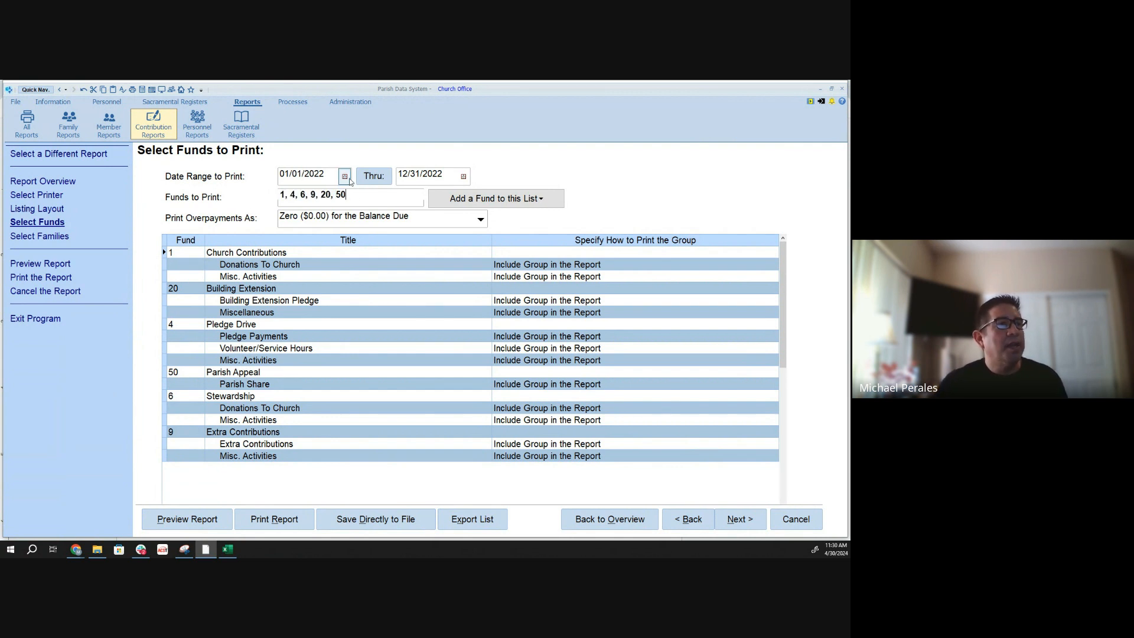
left_click(346, 177)
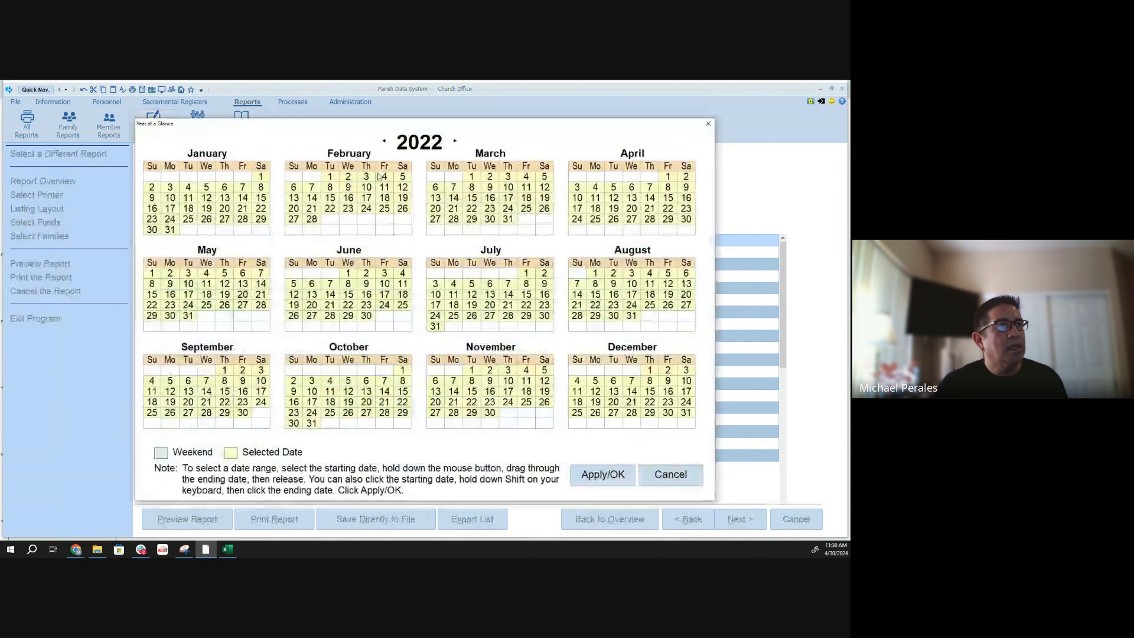
left_click(384, 140)
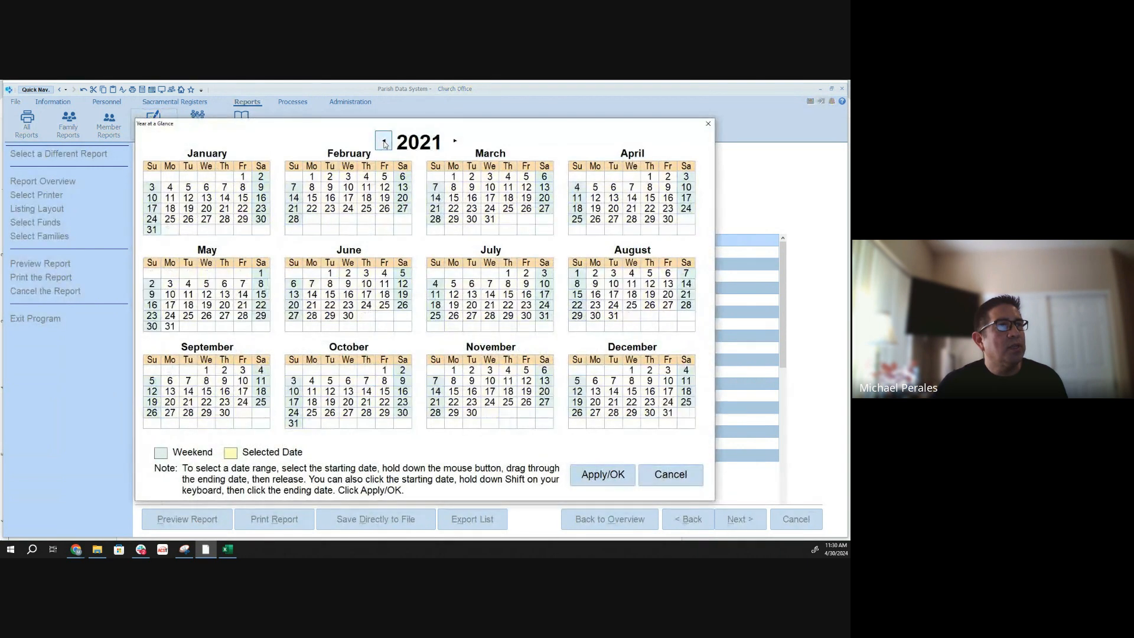
left_click(455, 141)
left_click(455, 141)
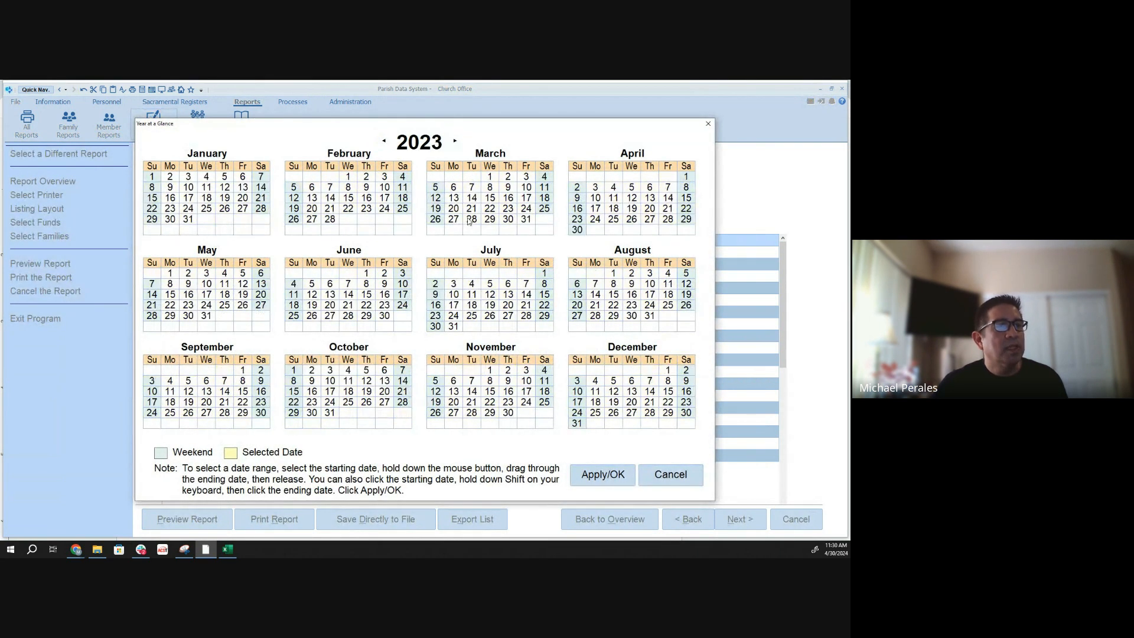
left_click(602, 475)
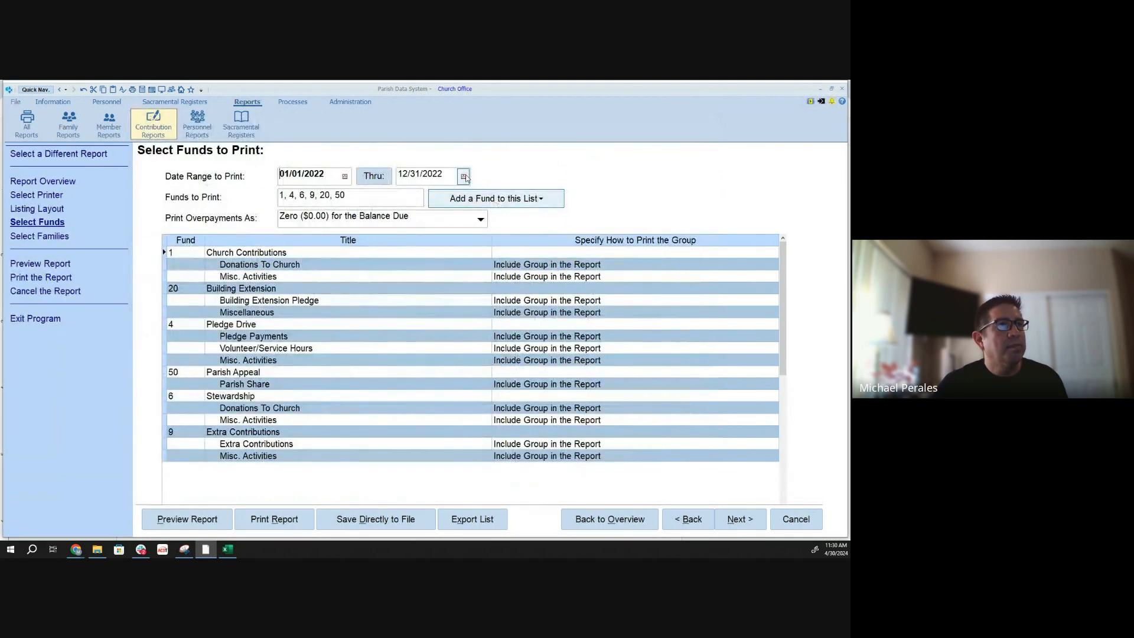
left_click(466, 178)
left_click(455, 141)
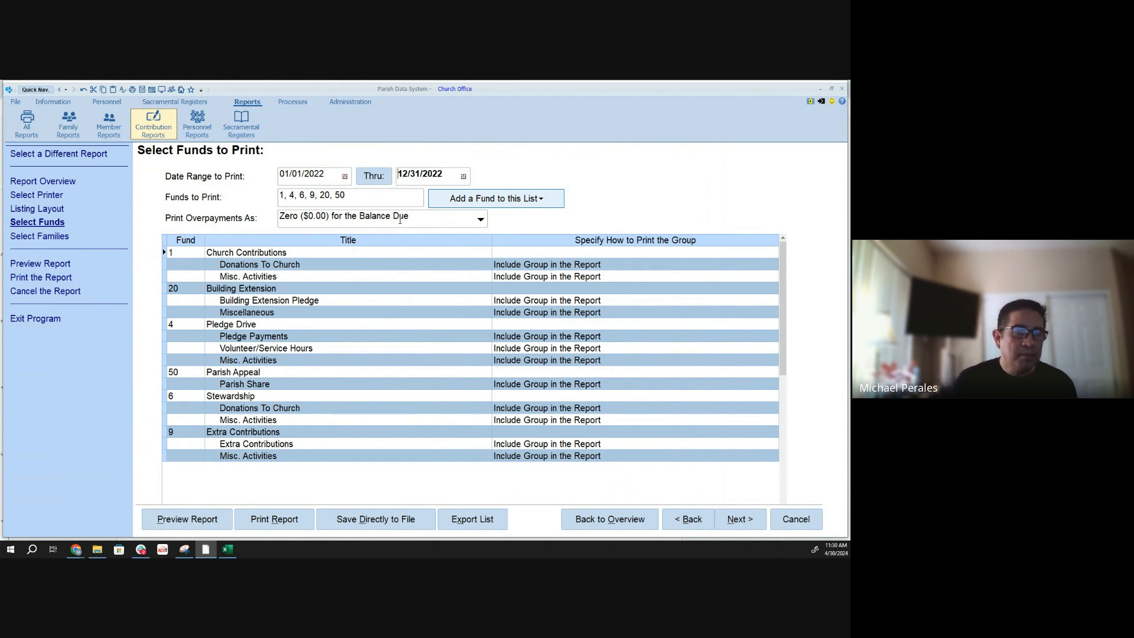
- Using Simple Selection - Never Saved, select families whose Fund Totals Grand Total Paid is greater than 0, and preview the report
left_click(743, 518)
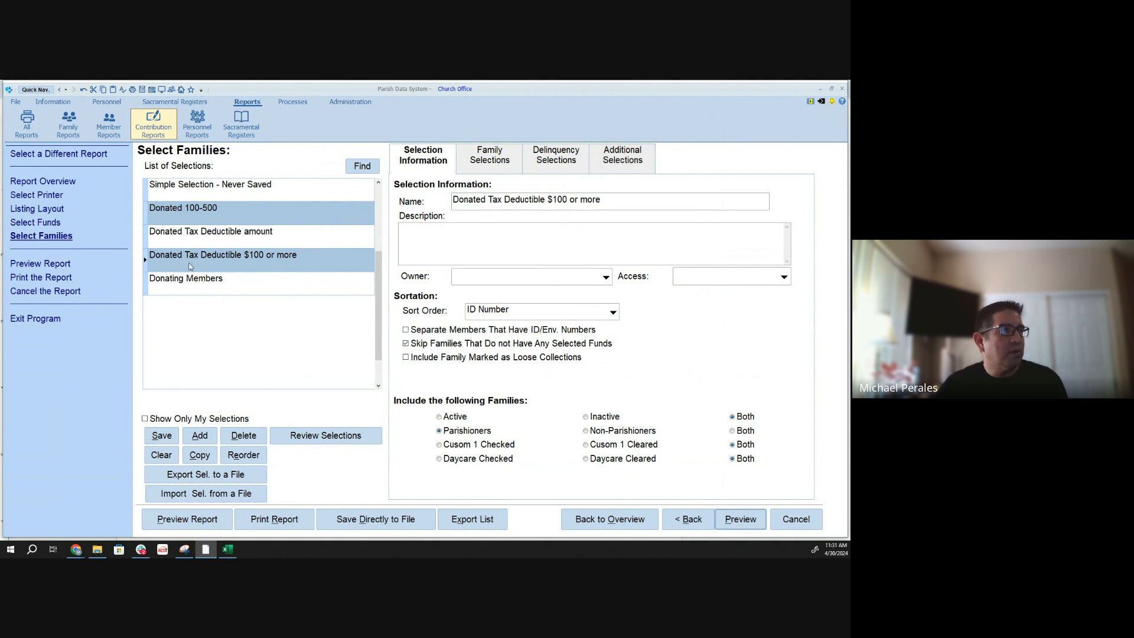
left_click(163, 191)
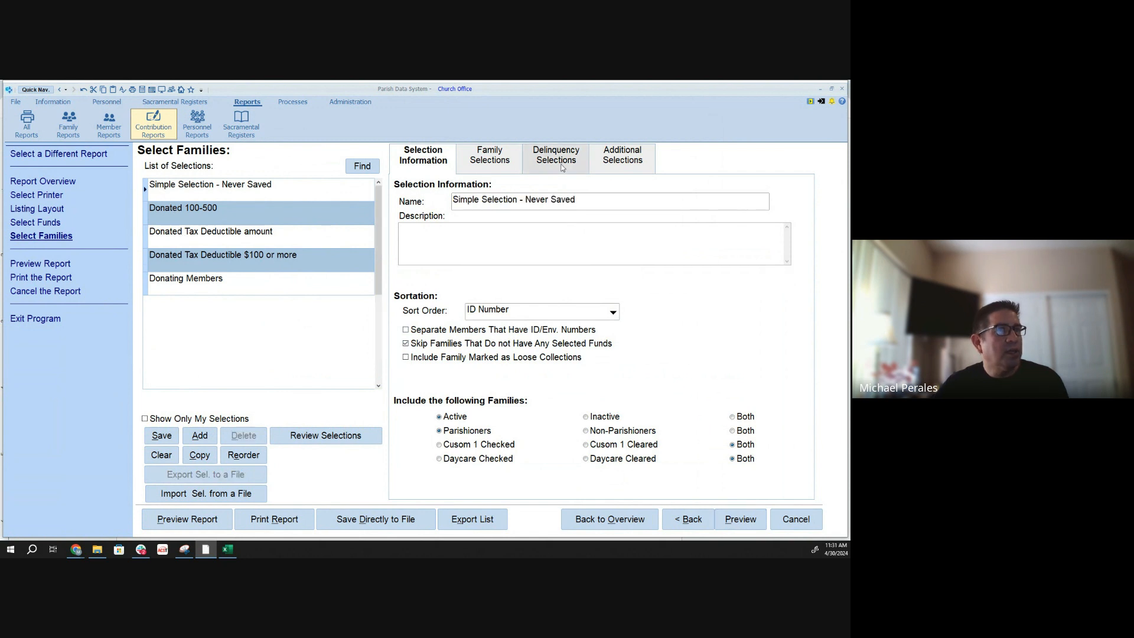
left_click(647, 163)
left_click(490, 201)
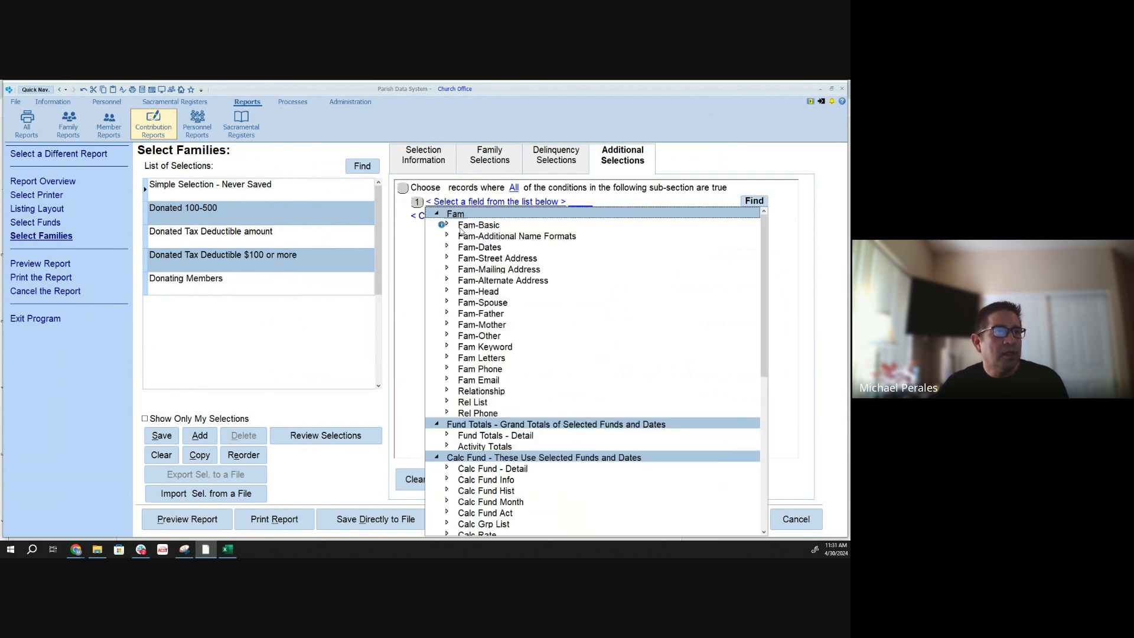
left_click(448, 437)
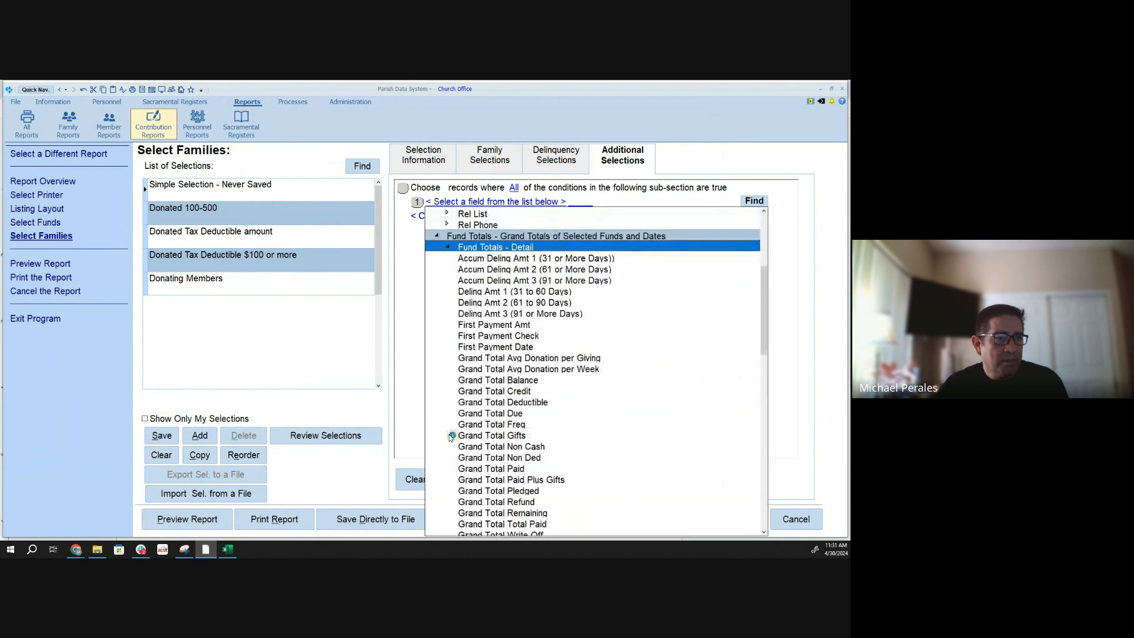
left_click(517, 468)
left_click(569, 203)
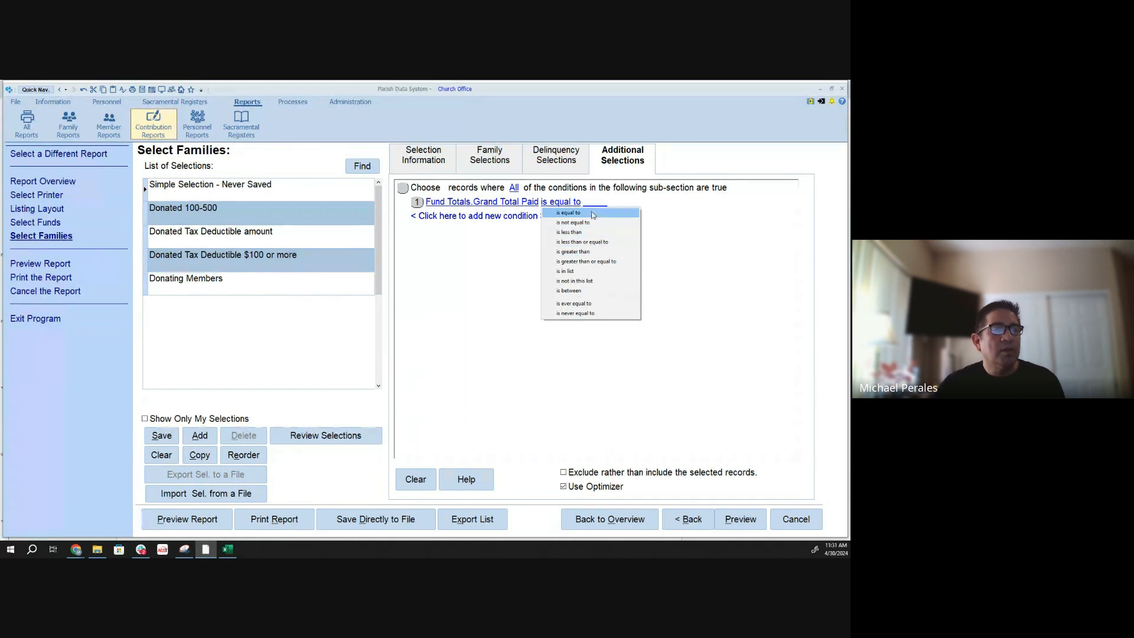
left_click(595, 253)
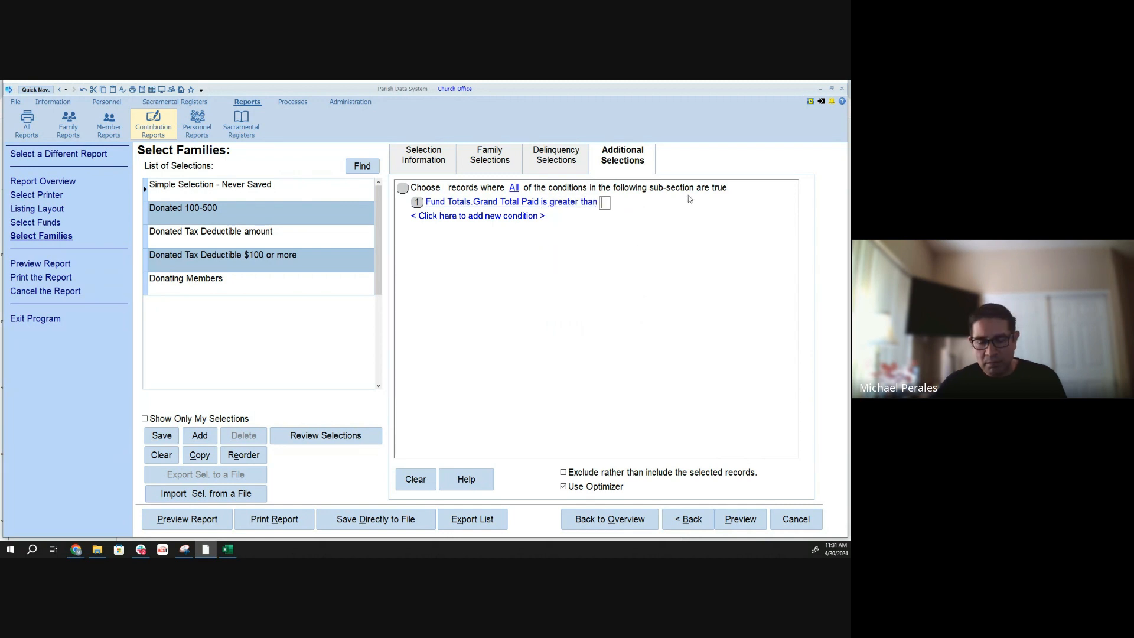
left_click(657, 442)
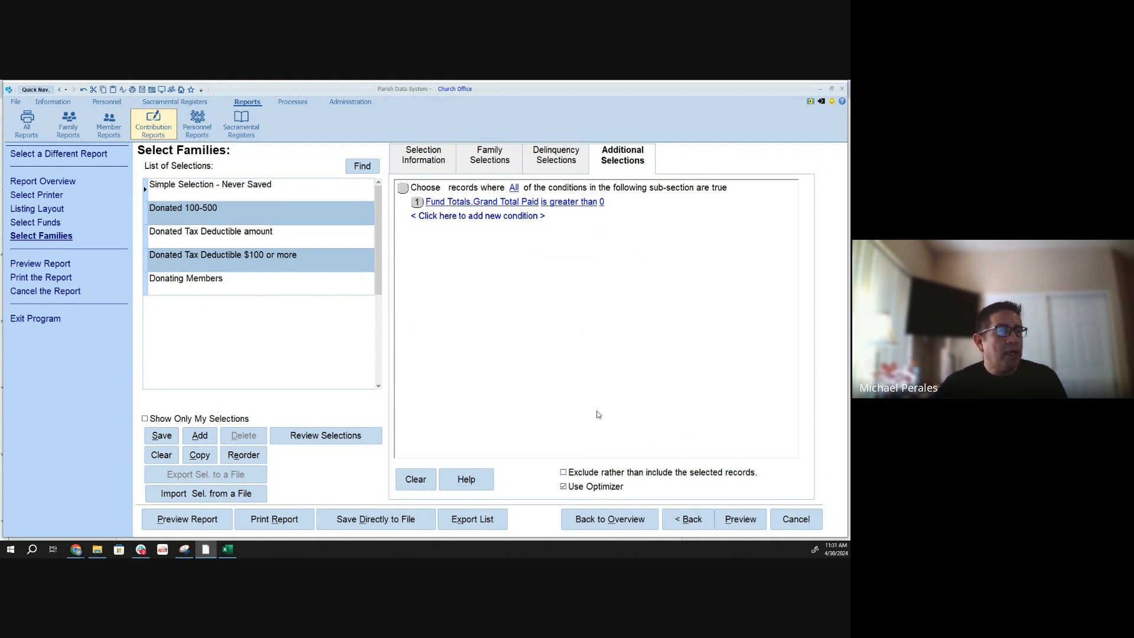
left_click(736, 522)
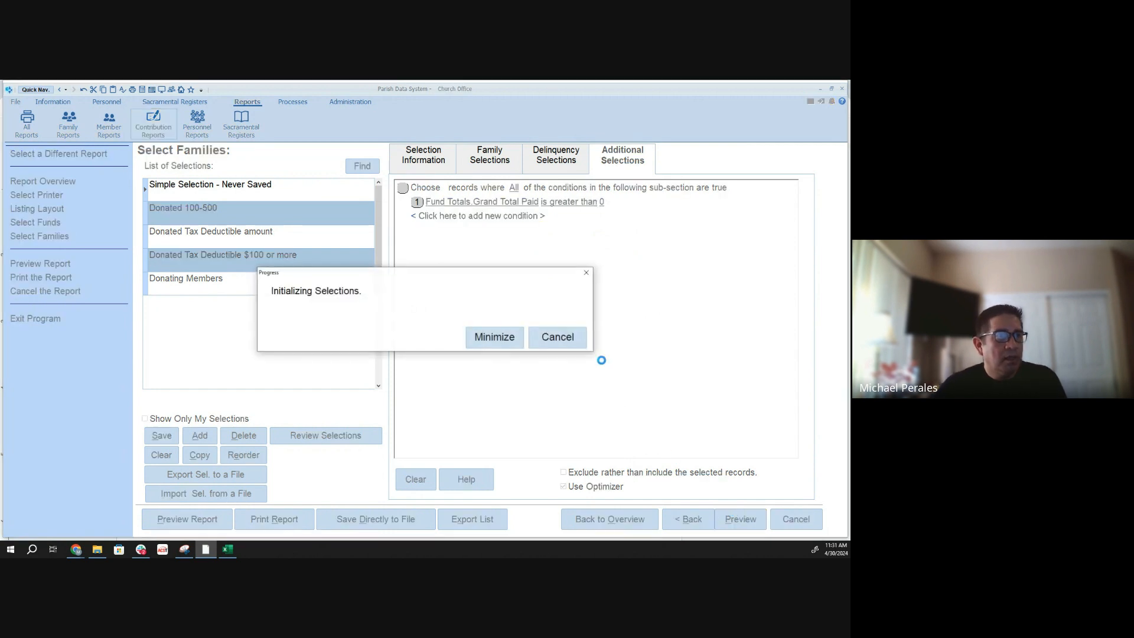
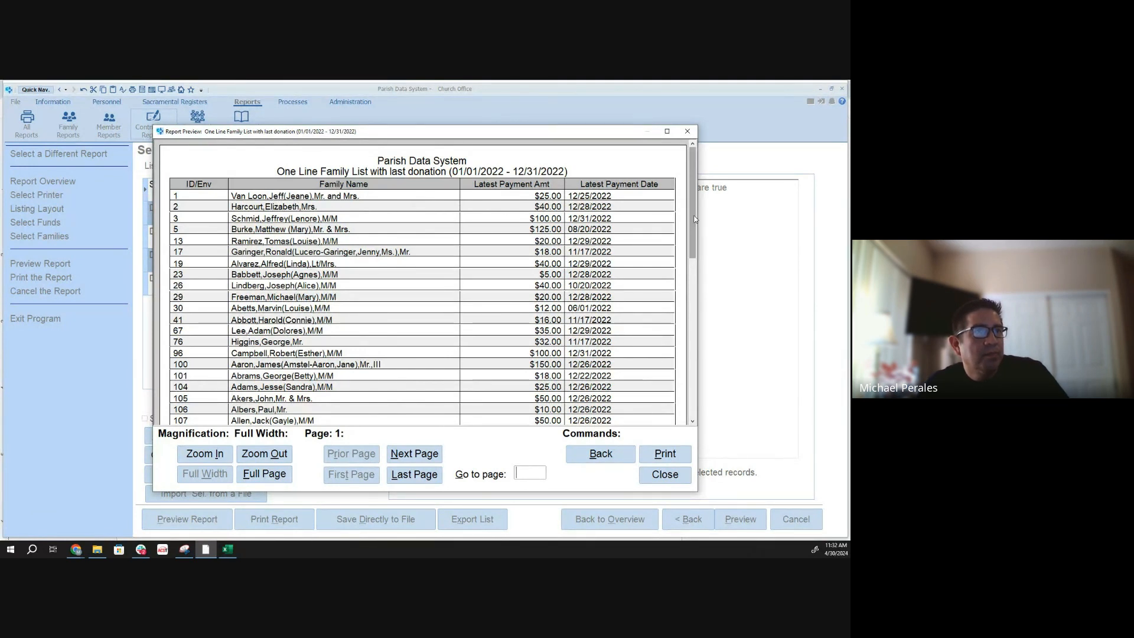
- Close the preview of the one-line family list report and switch to the training notes in Google Docs
mouse_move(694, 220)
left_mouse_down()
mouse_move(700, 308)
mouse_move(683, 382)
mouse_move(686, 223)
left_mouse_up()
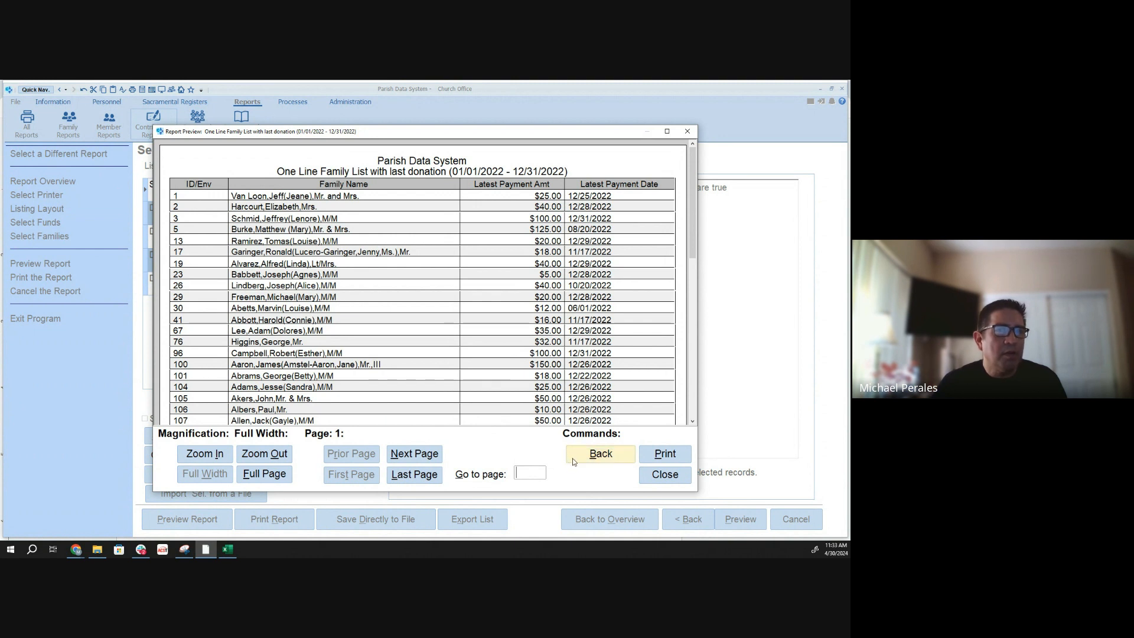
left_click(663, 474)
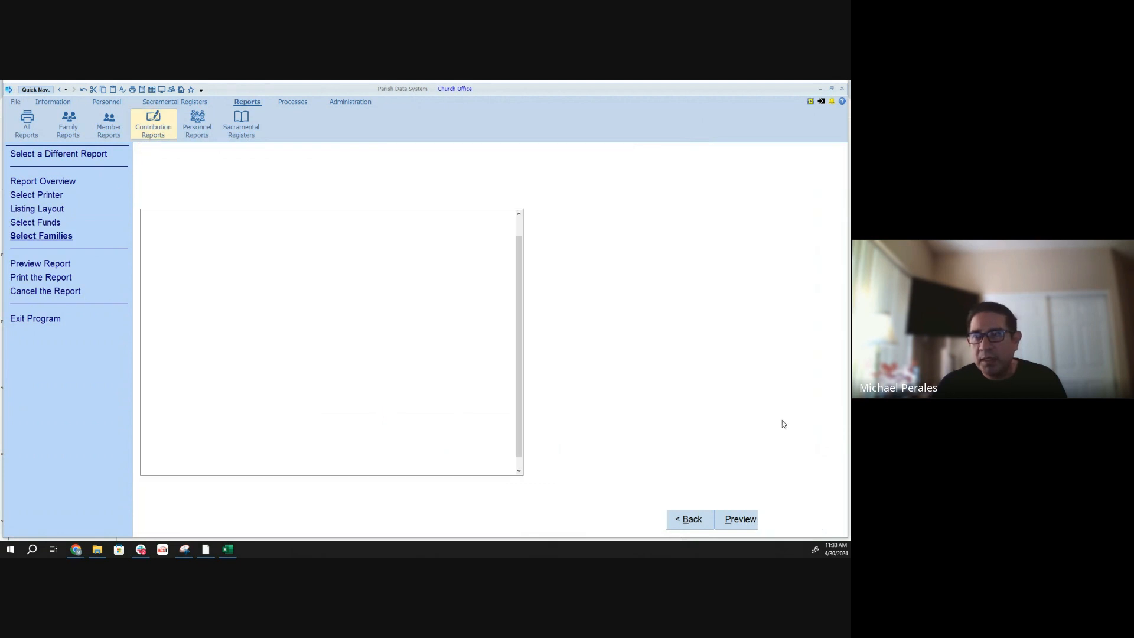
key("alt+Tab")
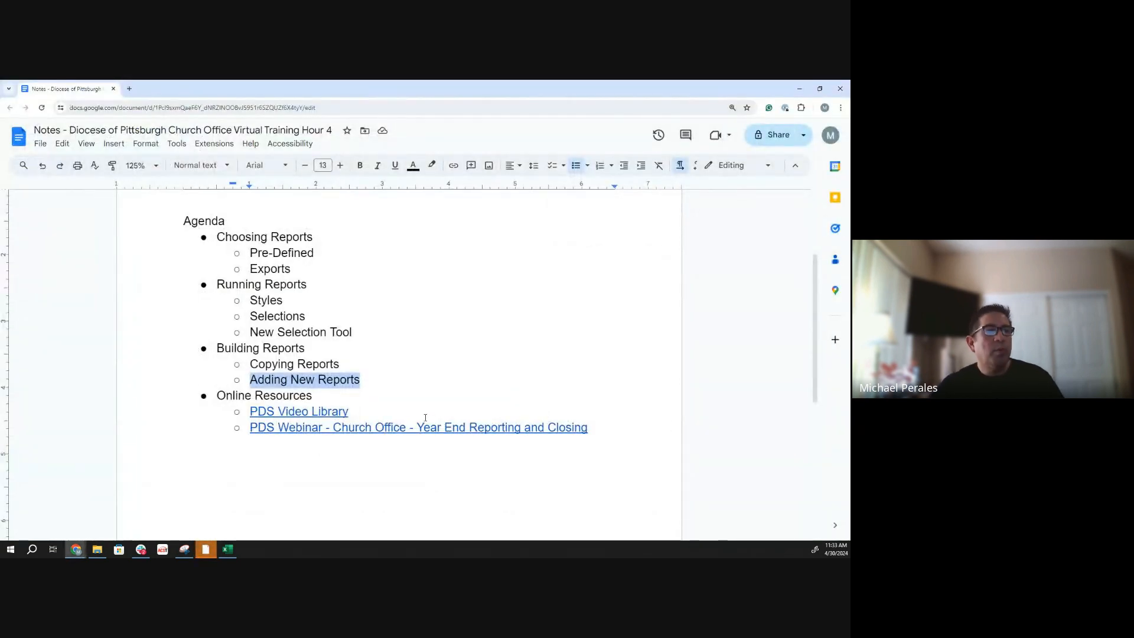
- Open the PDS Video Library link from the notes' Online Resources and go to its Reports & Selections page
left_click(296, 412)
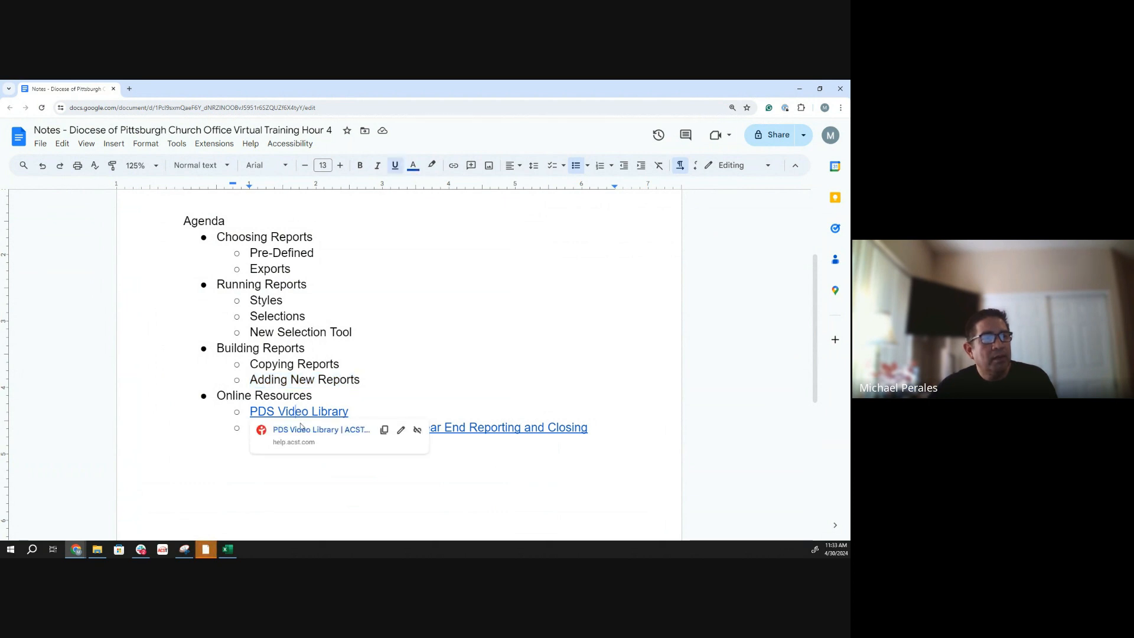
left_click(314, 430)
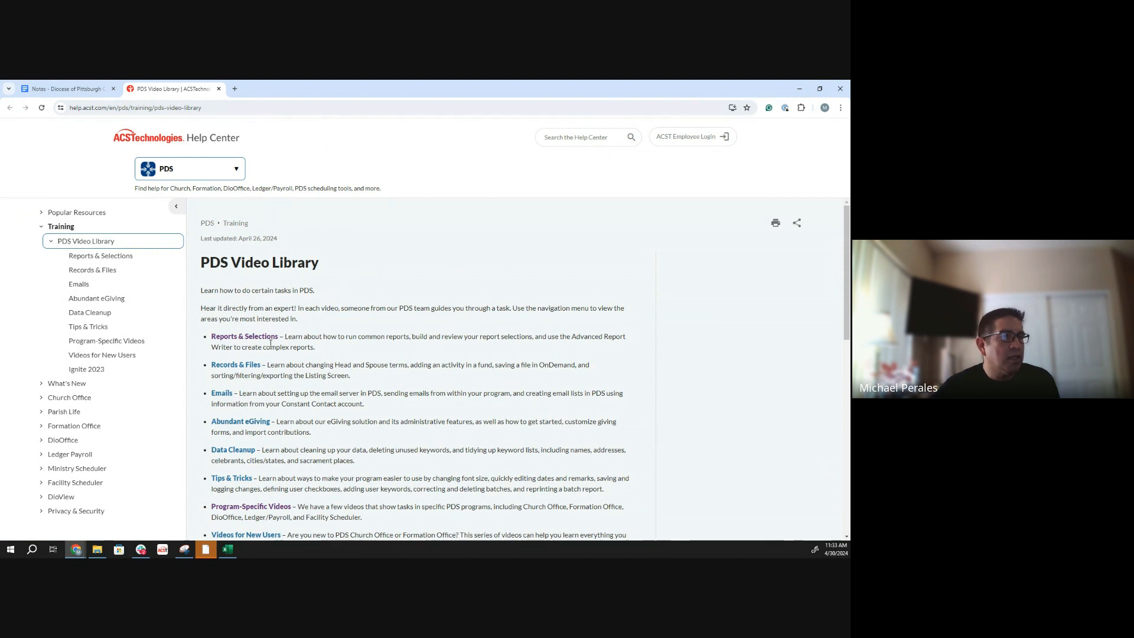
scroll(270, 343, "down", 1)
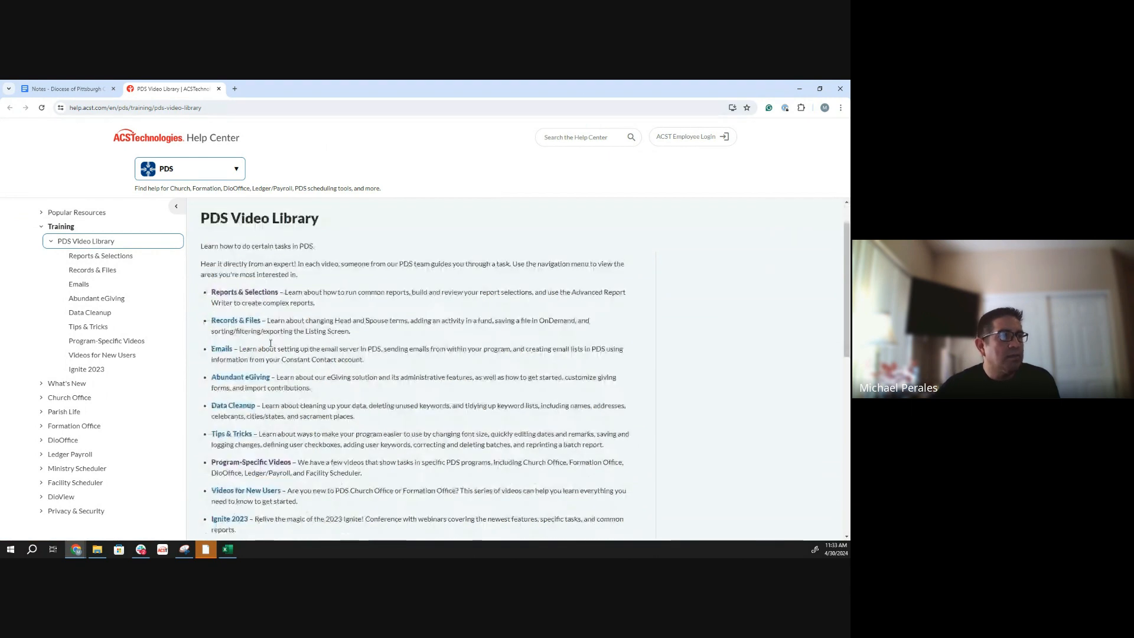
left_click(229, 296)
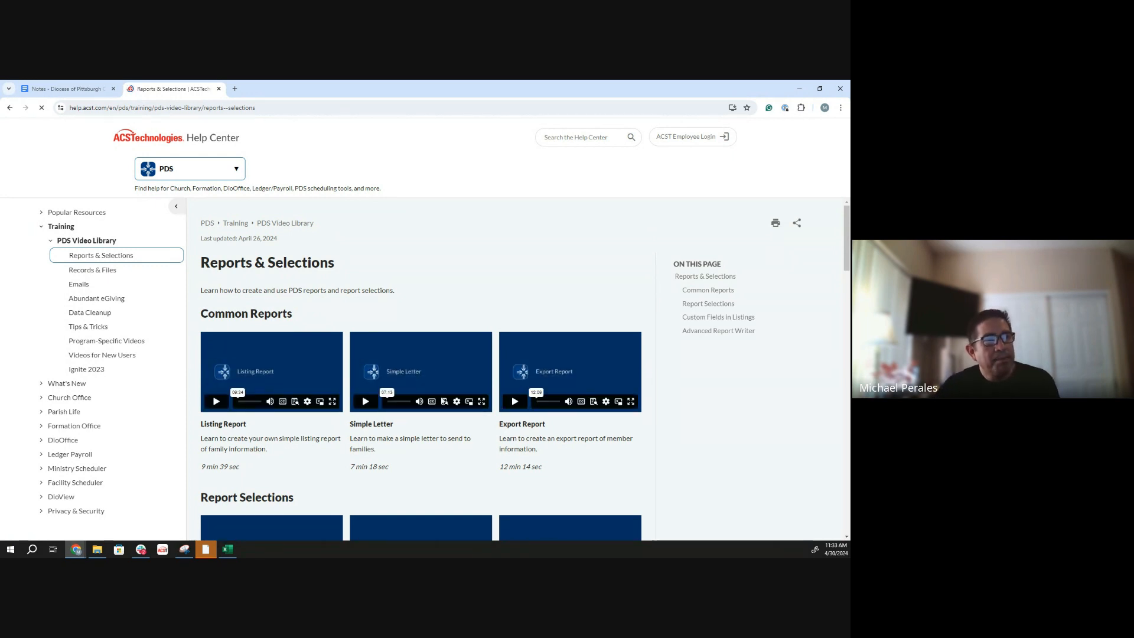
- Look through the Reports & Selections videos, from Common Reports and Report Selections to Custom Fields in Listings and Advanced Report Writer
scroll(423, 378, "down", 1)
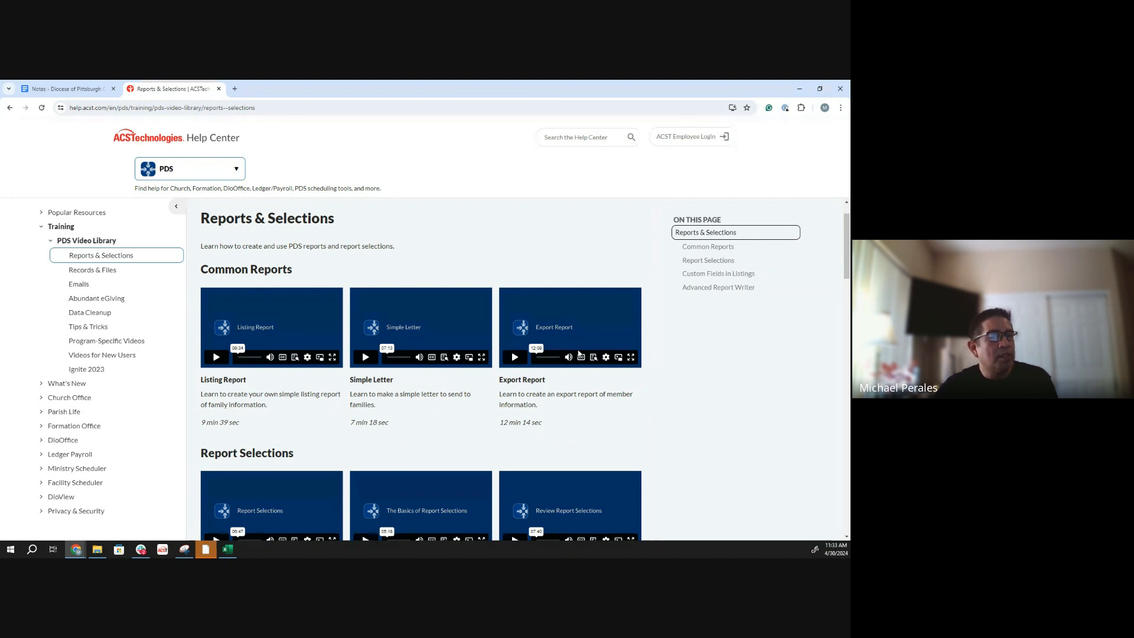
scroll(576, 352, "down", 3)
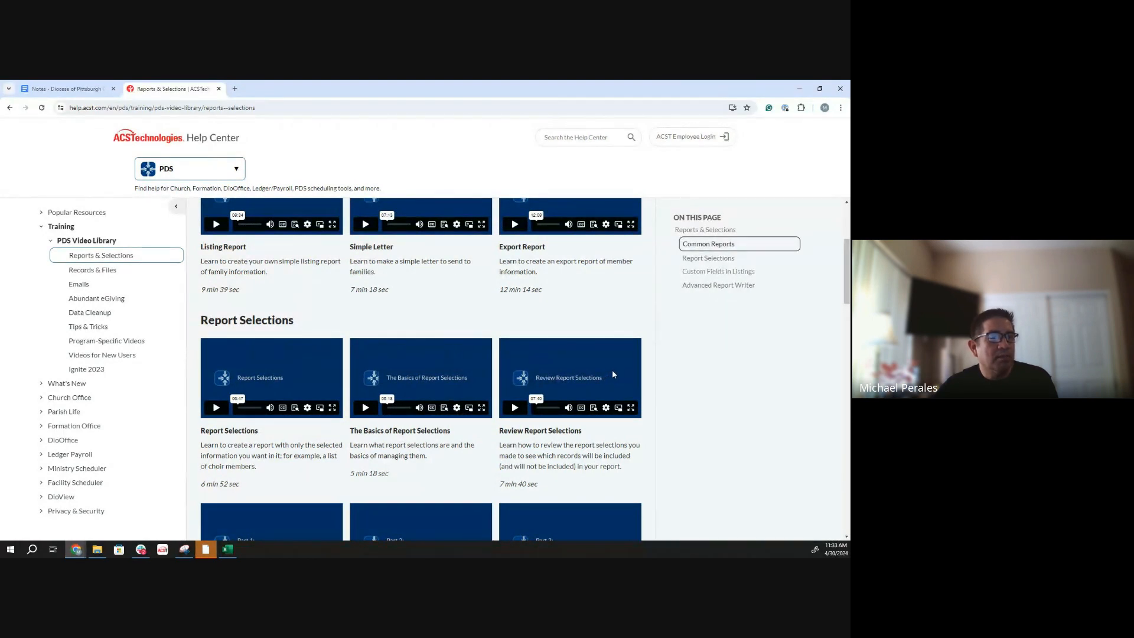
scroll(612, 373, "down", 3)
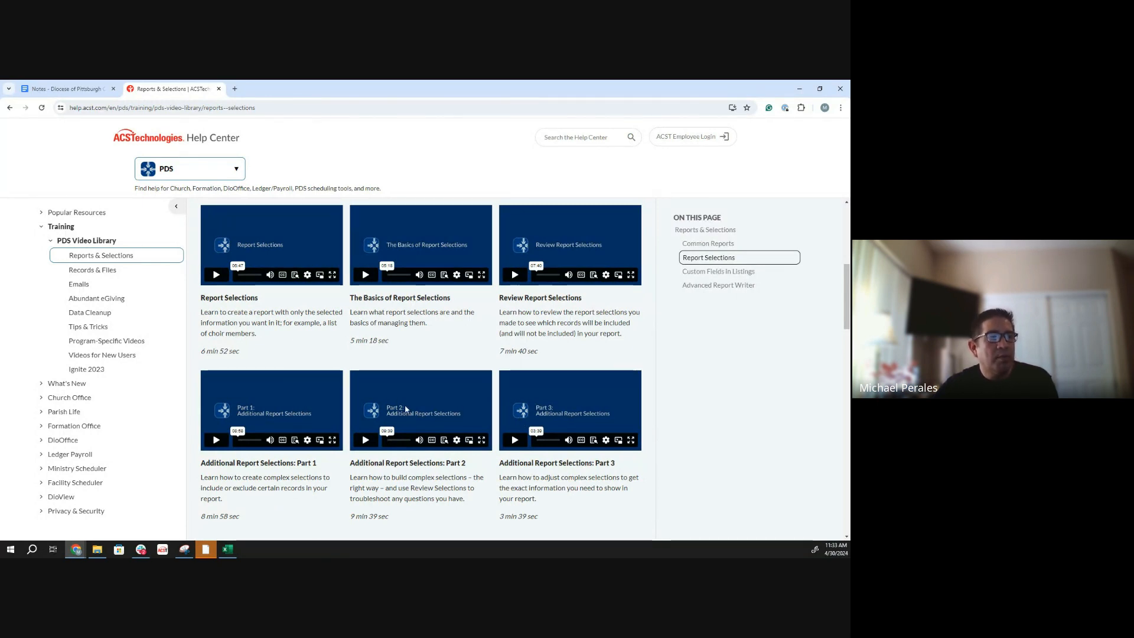
scroll(588, 399, "down", 4)
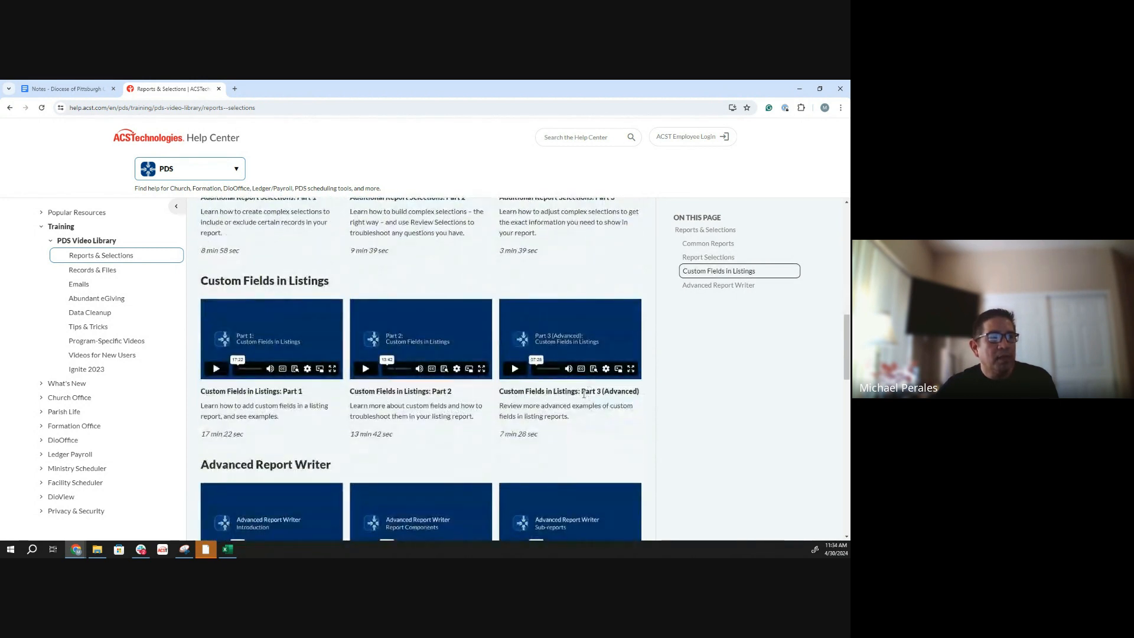
scroll(588, 396, "down", 2)
scroll(241, 386, "down", 1)
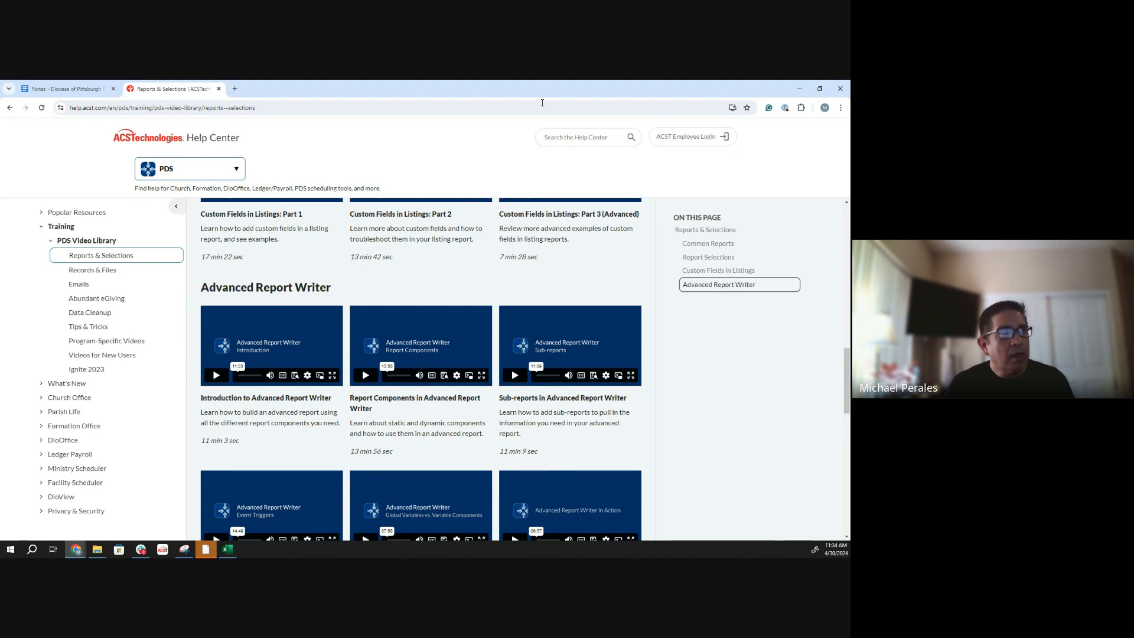
- Return to the notes, open the Church Office Year End Reporting and Closing webinar link, and find that webinar's video on the page
left_click(65, 88)
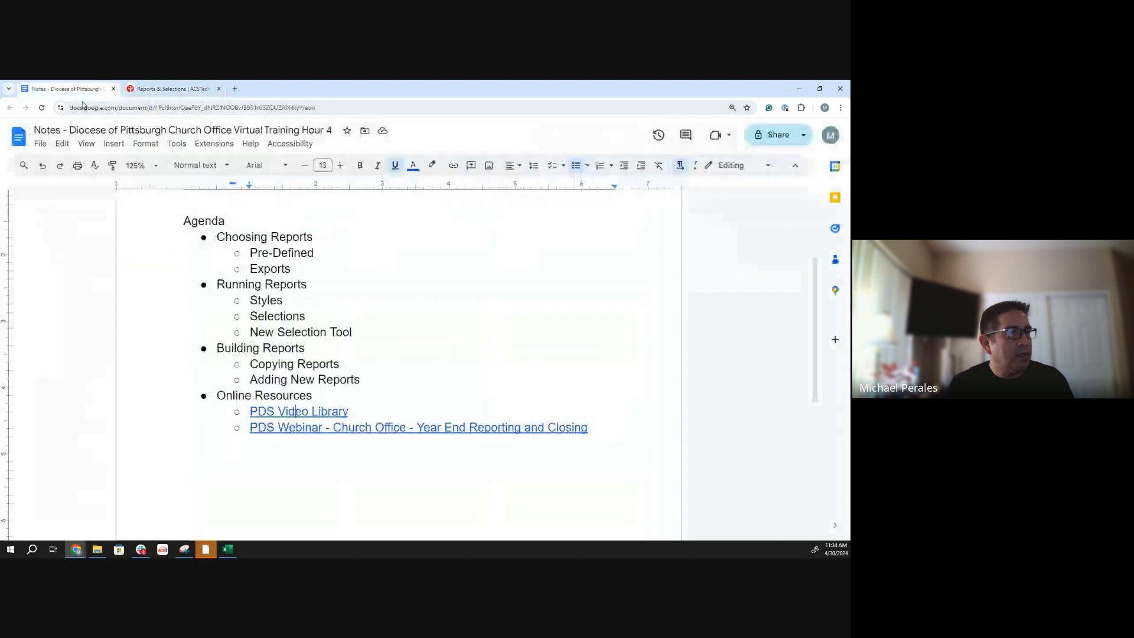
left_click(335, 427)
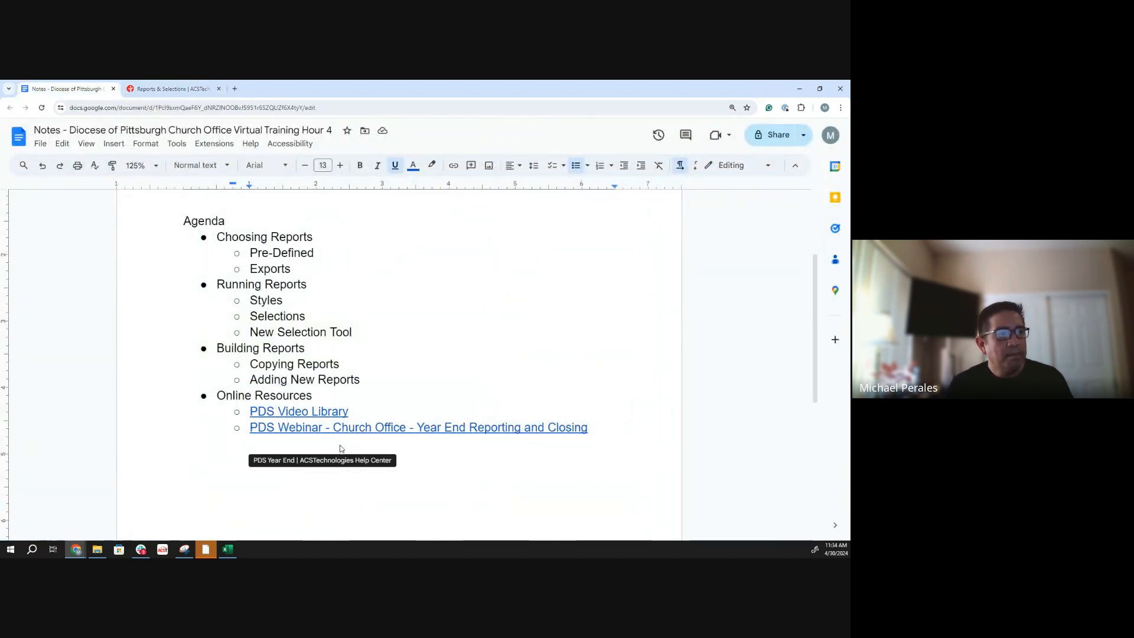
left_click(340, 449)
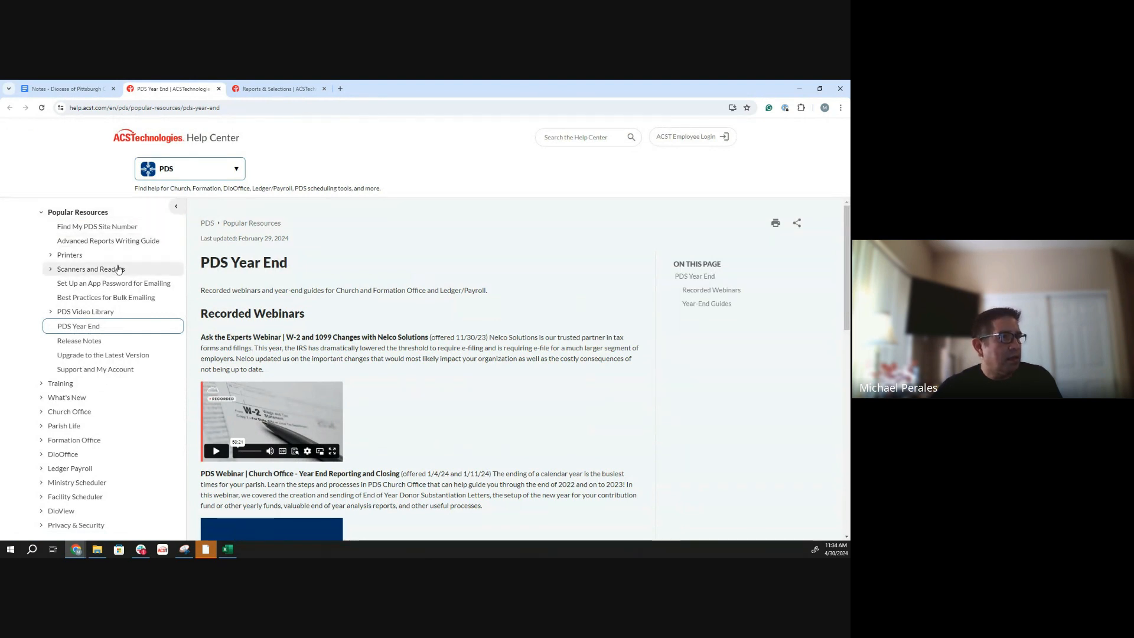
scroll(259, 421, "down", 3)
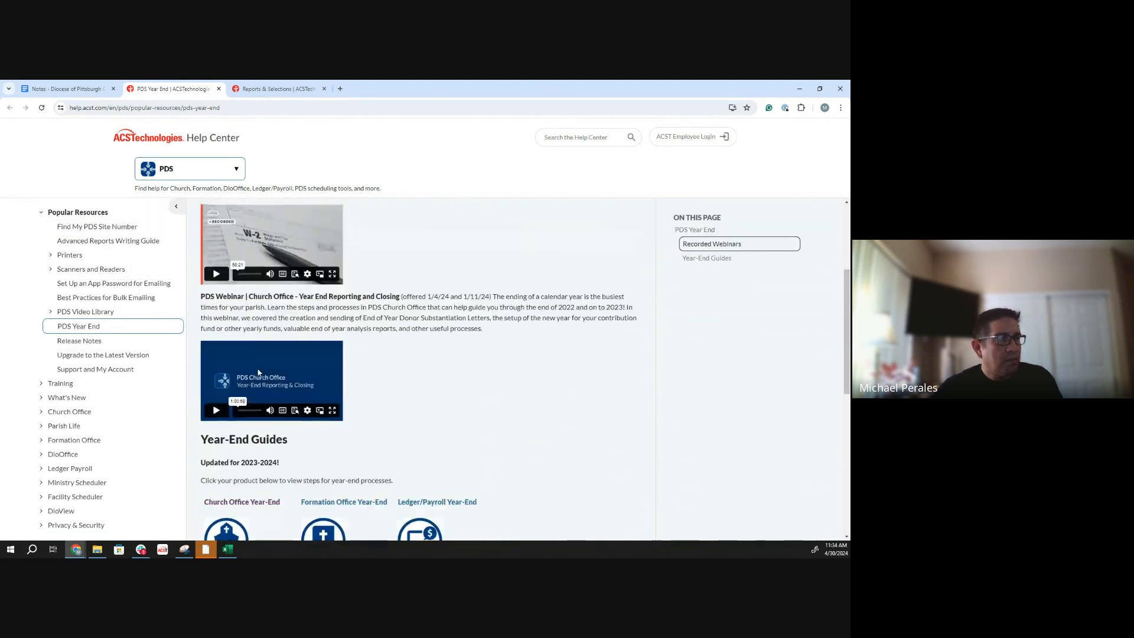